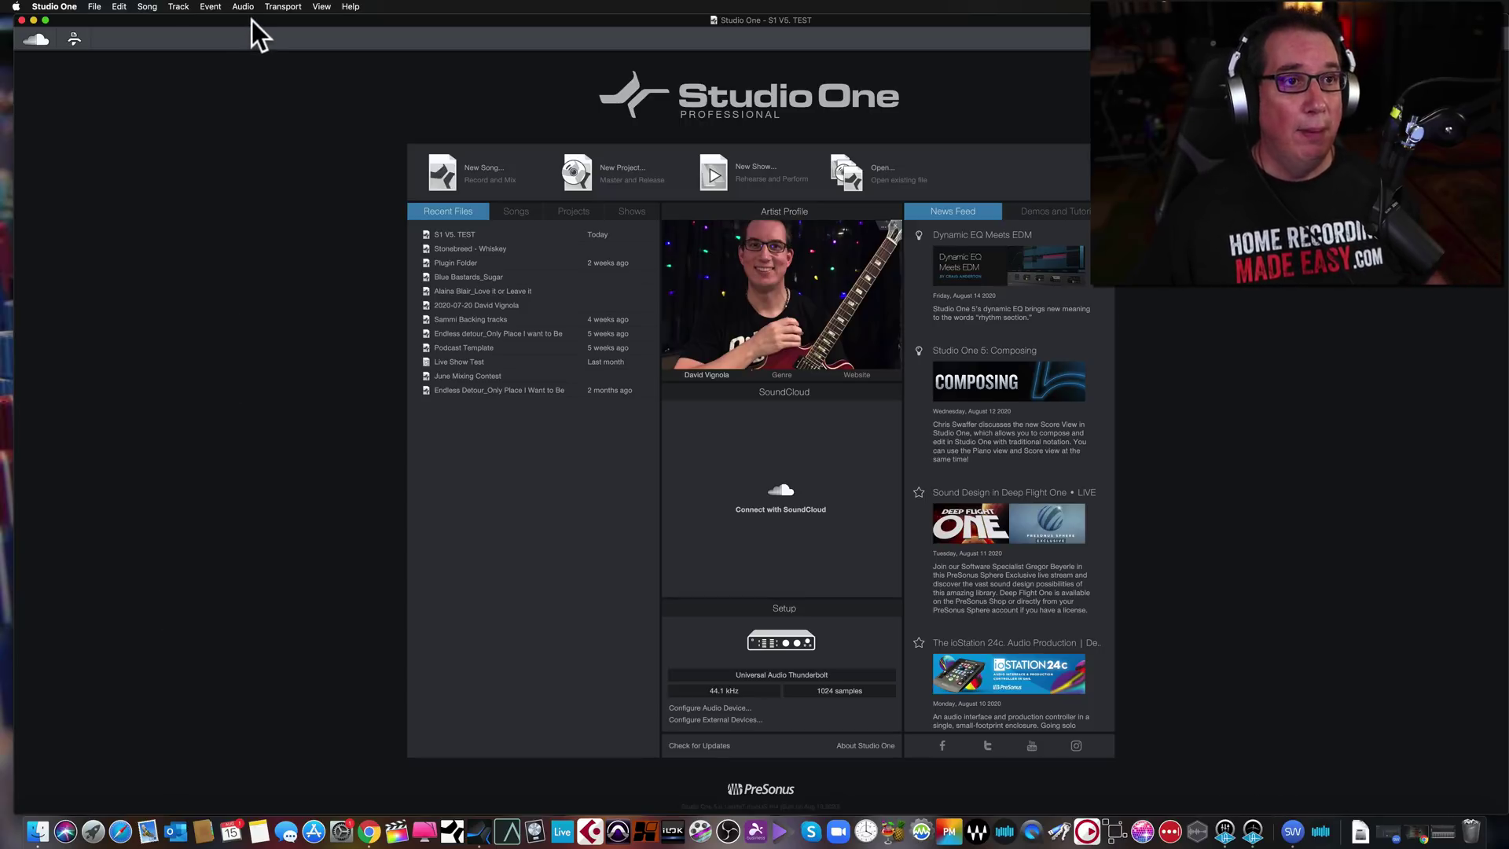
- Open About This Mac, showing macOS Mojave 10.14.6, and place it over the Studio One start page
{"action": "left_click_drag", "start_coordinate": [252, 20], "coordinate": [242, 18]}
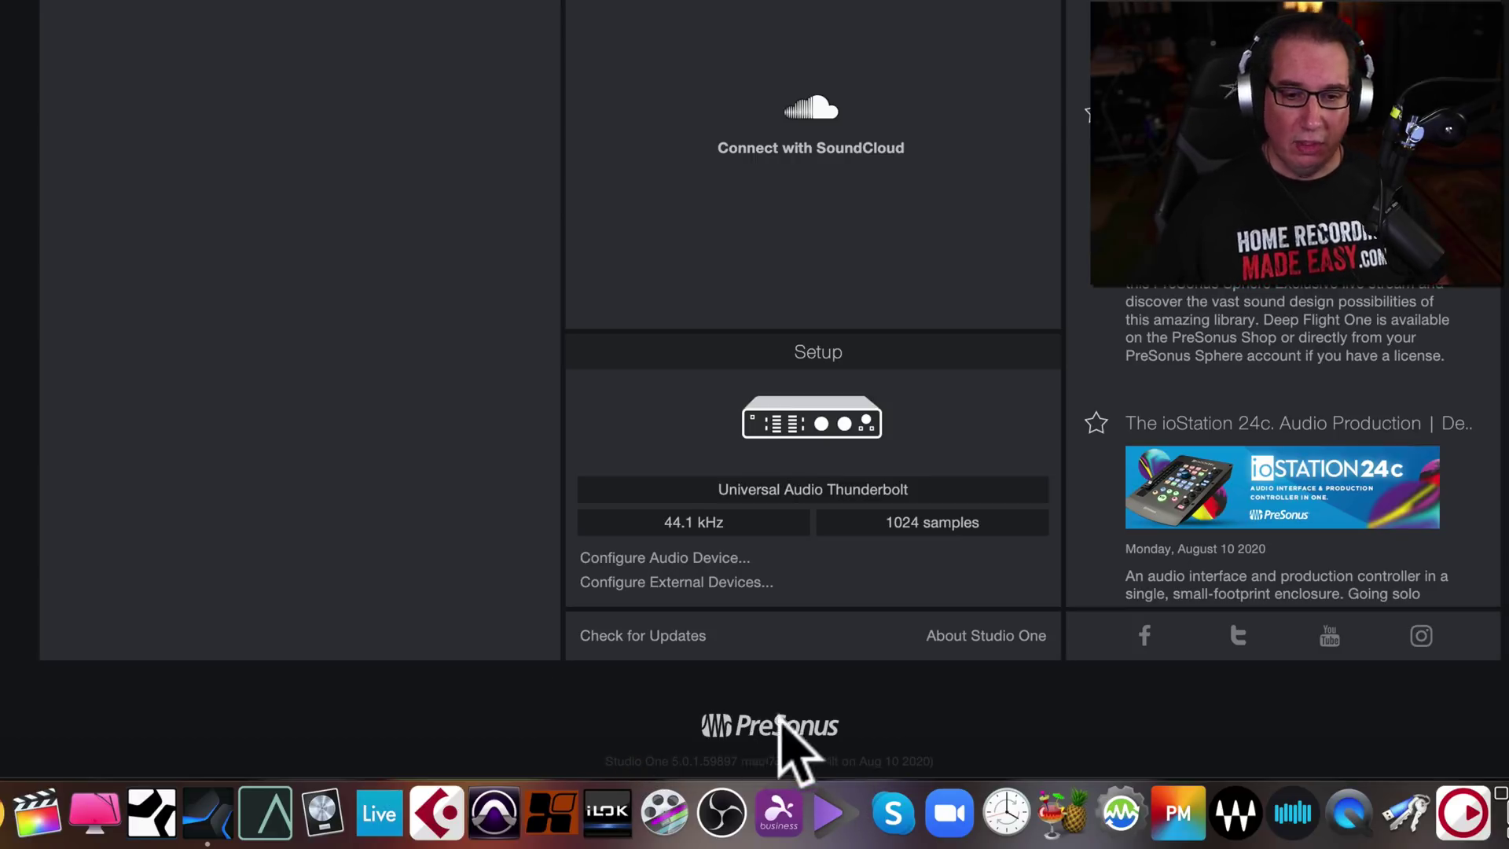
{"action": "left_click", "coordinate": [968, 722]}
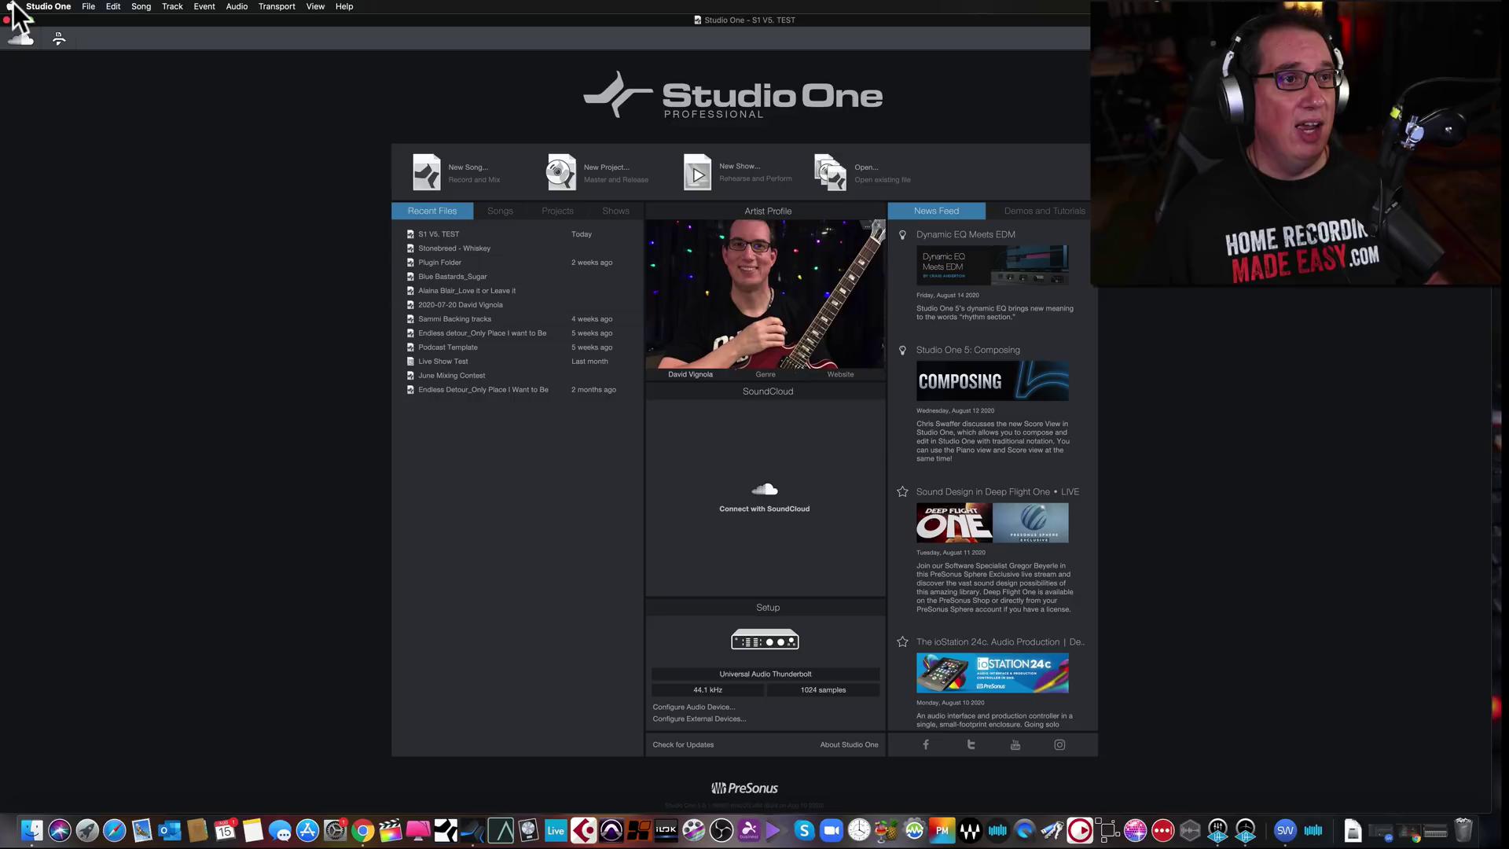
{"action": "left_click", "coordinate": [10, 7]}
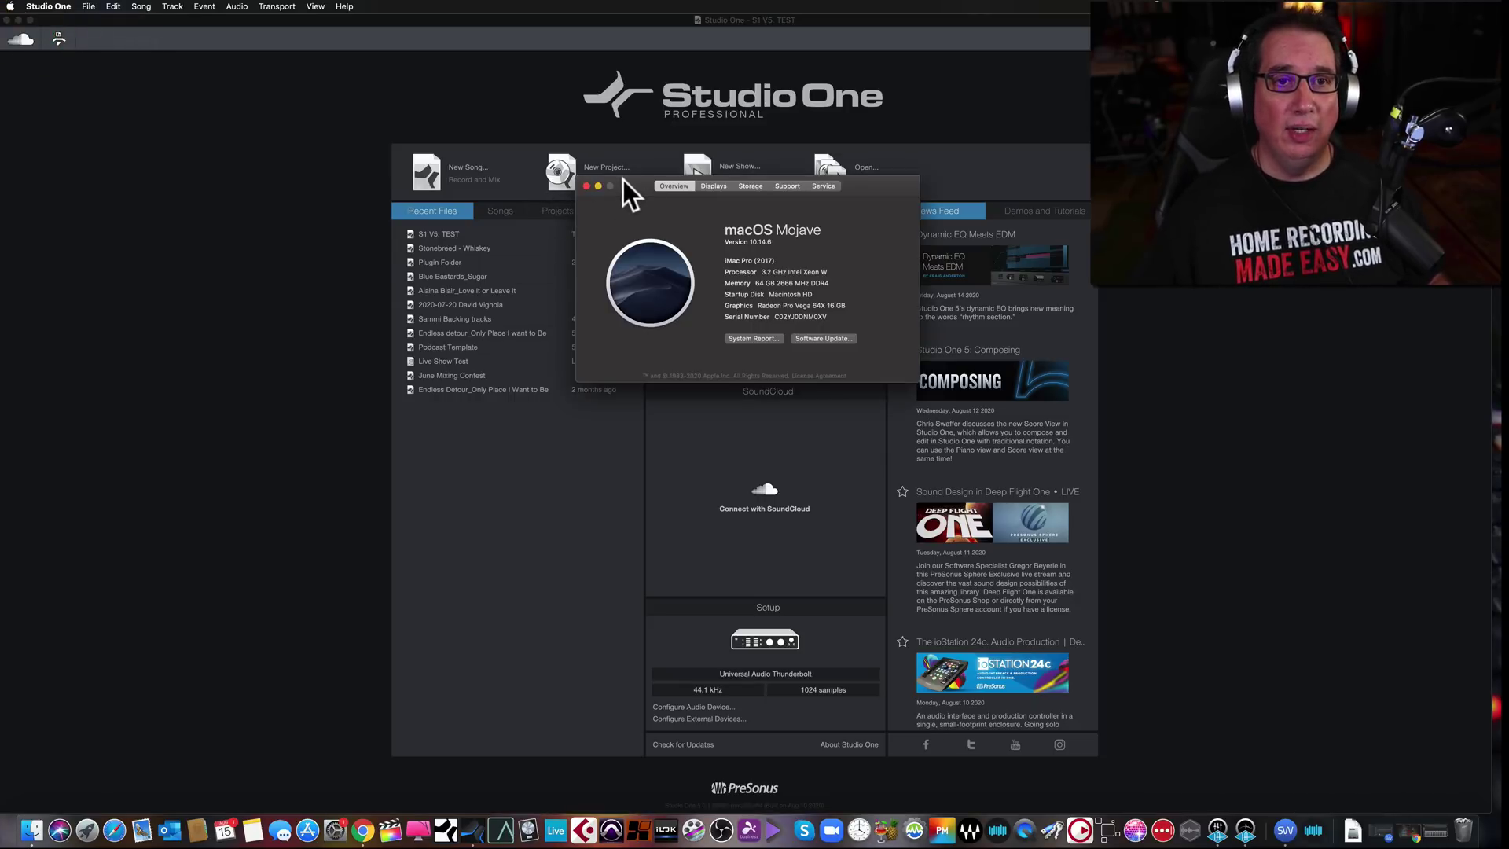
{"action": "left_click_drag", "start_coordinate": [624, 181], "coordinate": [606, 214]}
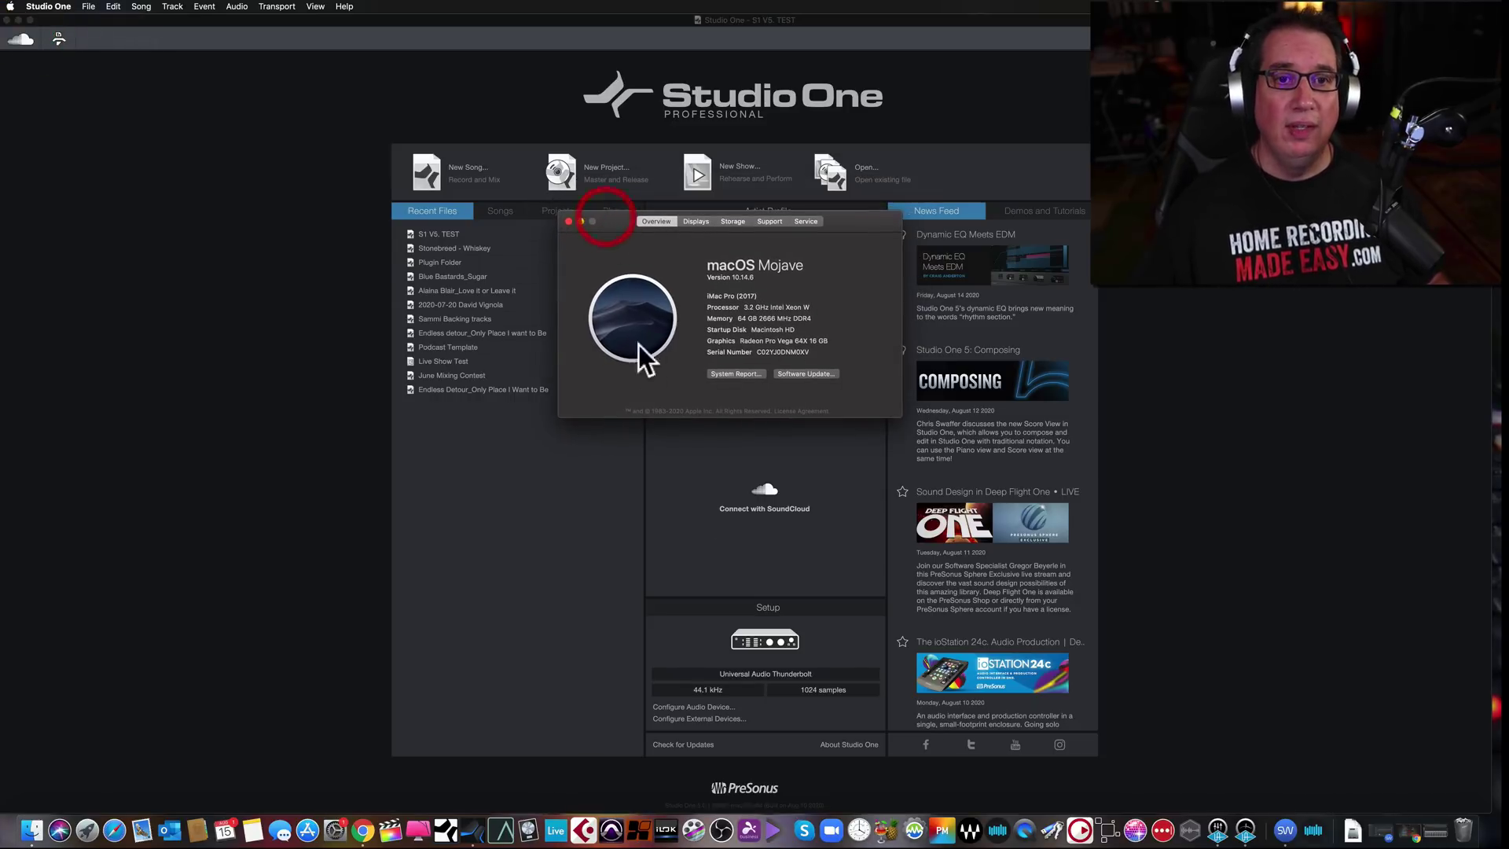
- Close About This Mac, play S1 VS. TEST from 0:22, and solo the Superior Drummer 3 track
{"action": "left_click", "coordinate": [569, 221]}
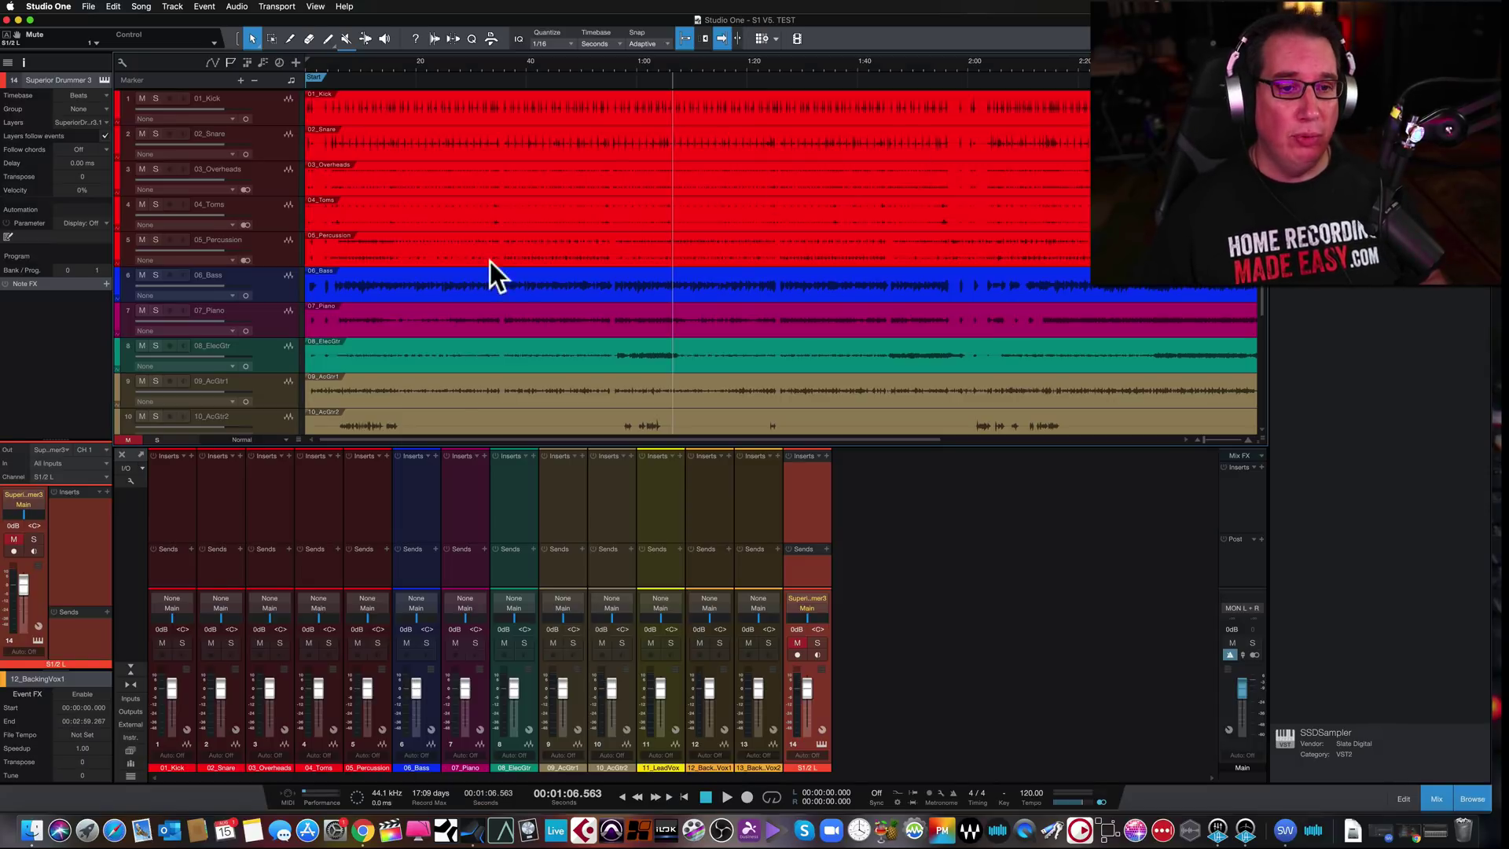
{"action": "left_click_drag", "start_coordinate": [450, 450], "coordinate": [447, 463]}
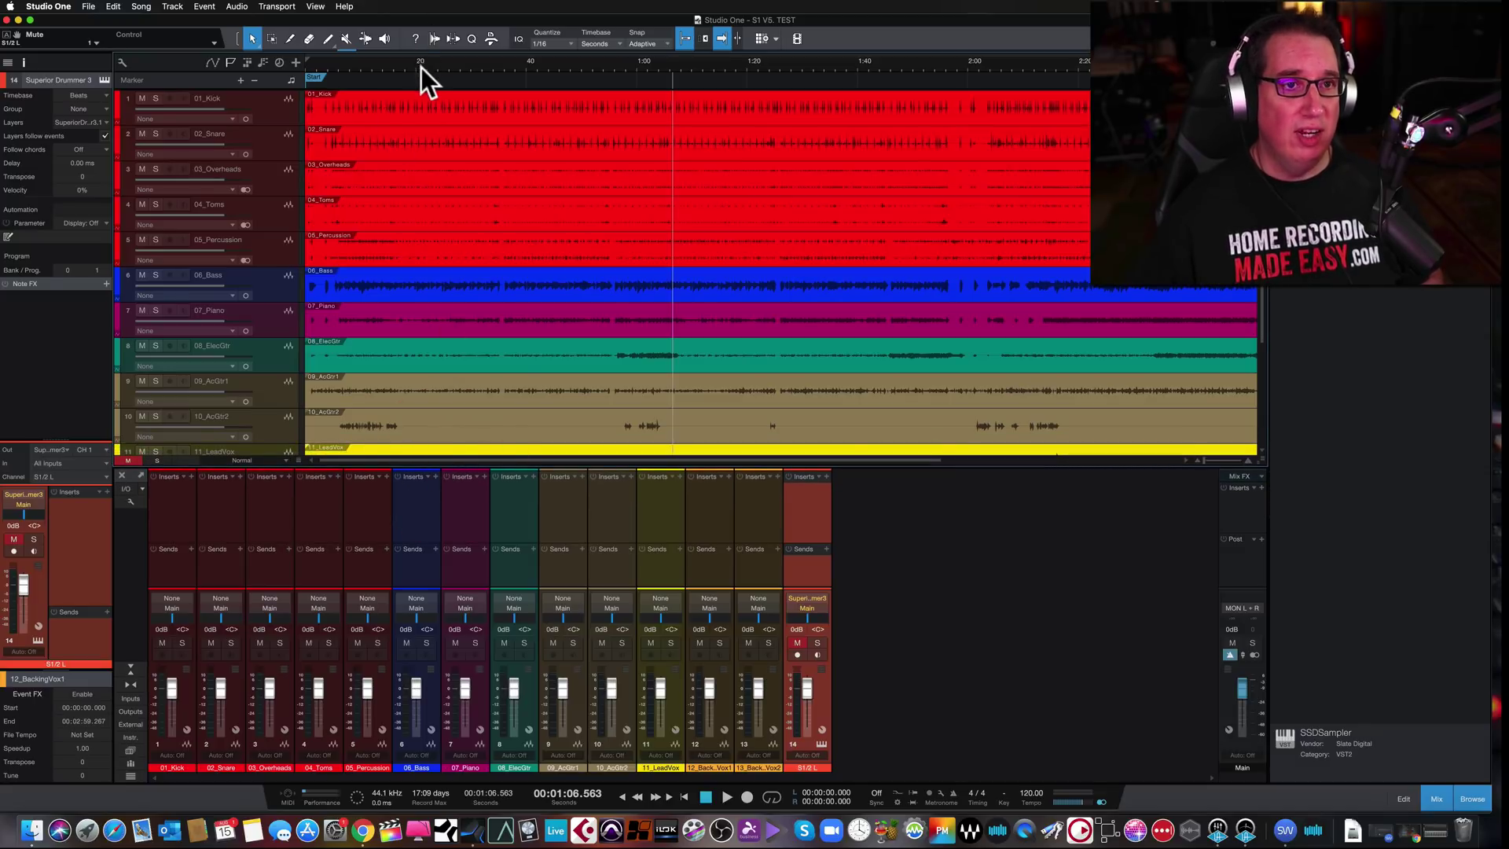
{"action": "left_click", "coordinate": [427, 65]}
{"action": "key", "text": "space"}
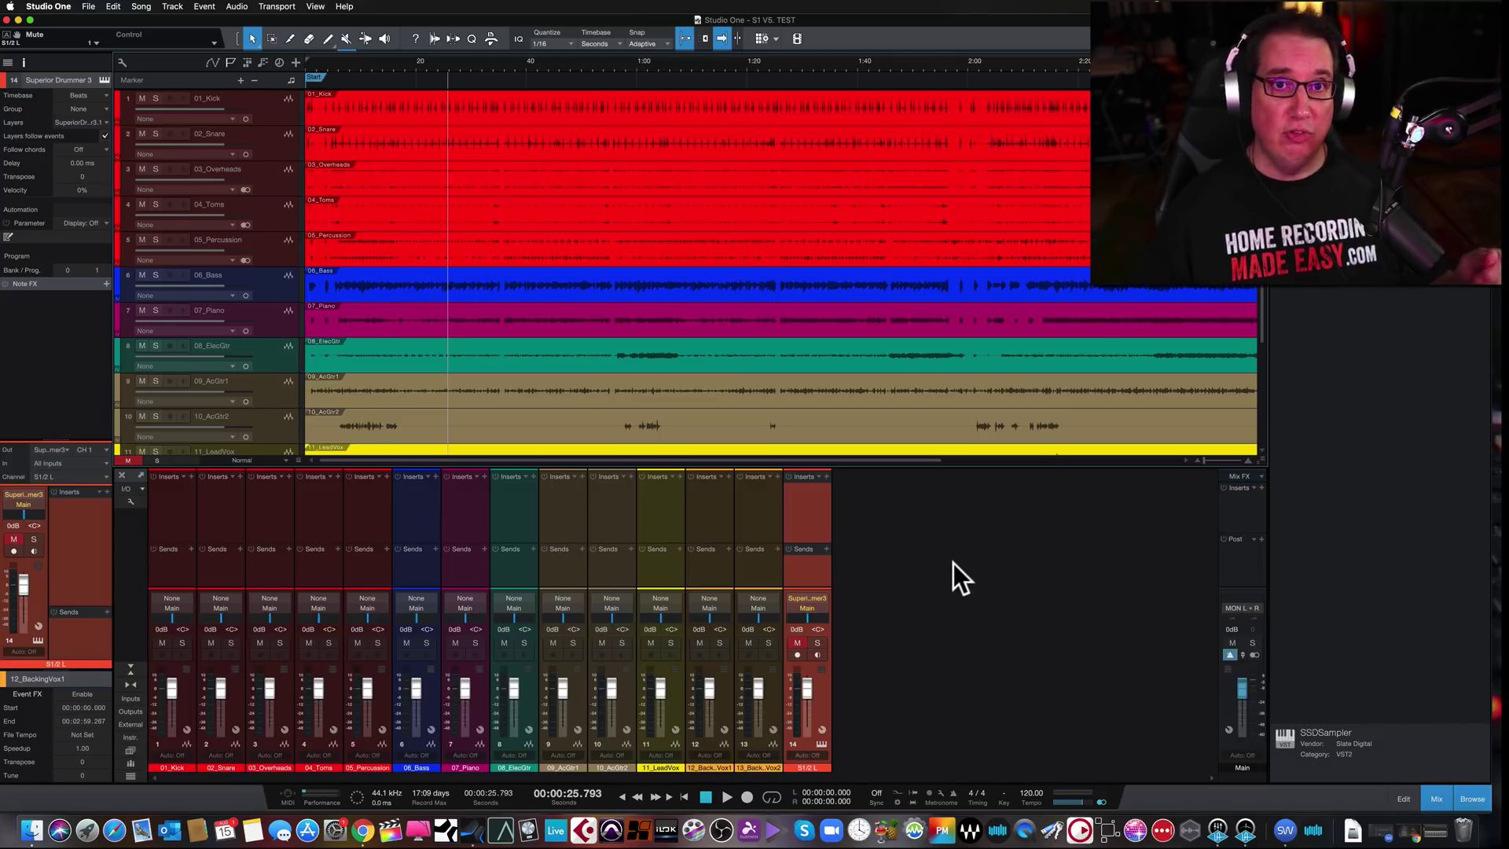
{"action": "scroll", "coordinate": [591, 413], "scroll_direction": "down", "scroll_amount": 4}
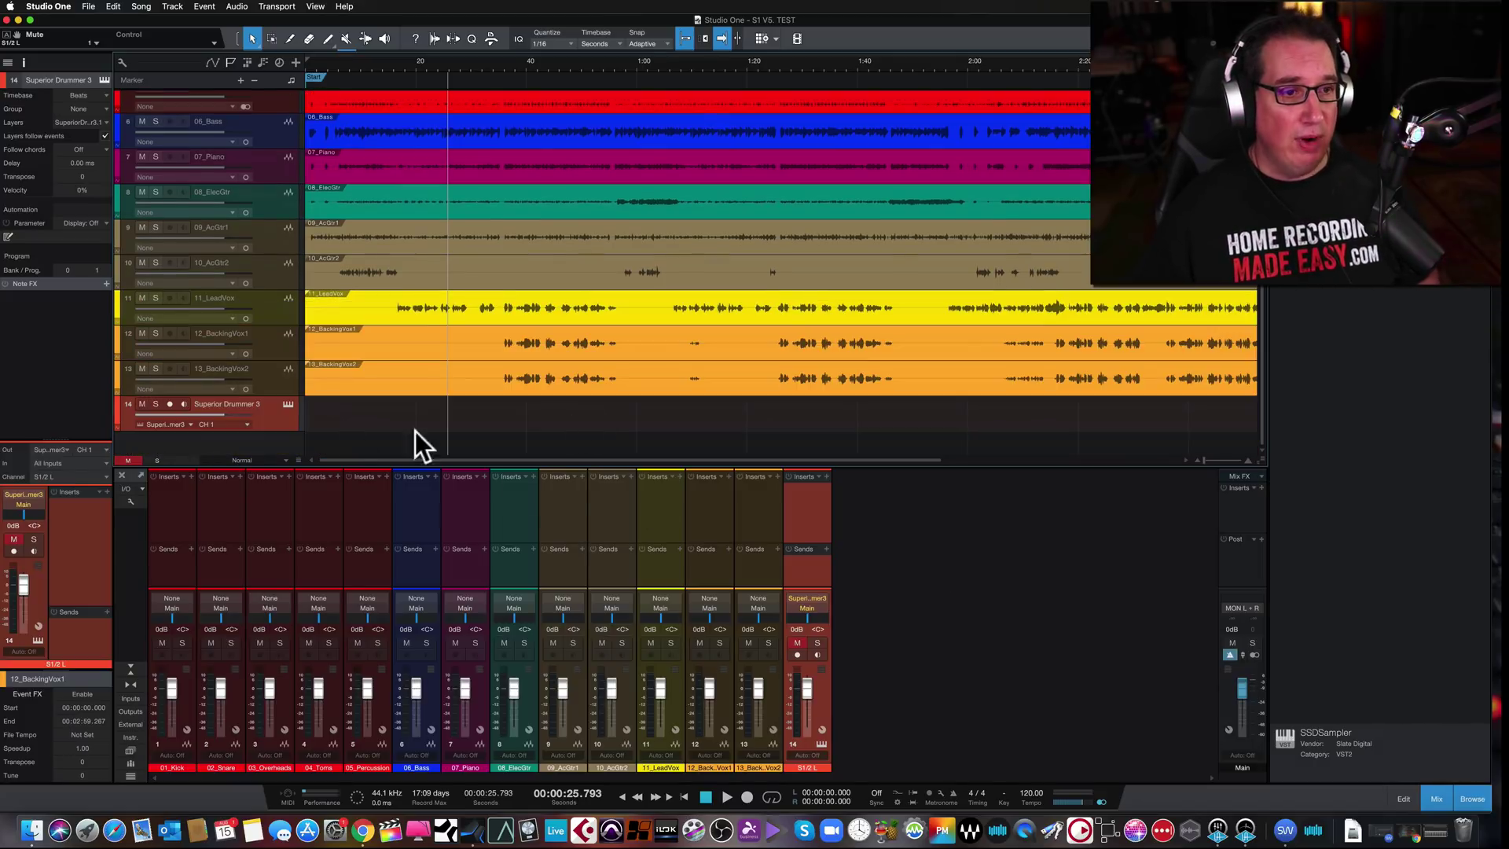
{"action": "left_click", "coordinate": [156, 404]}
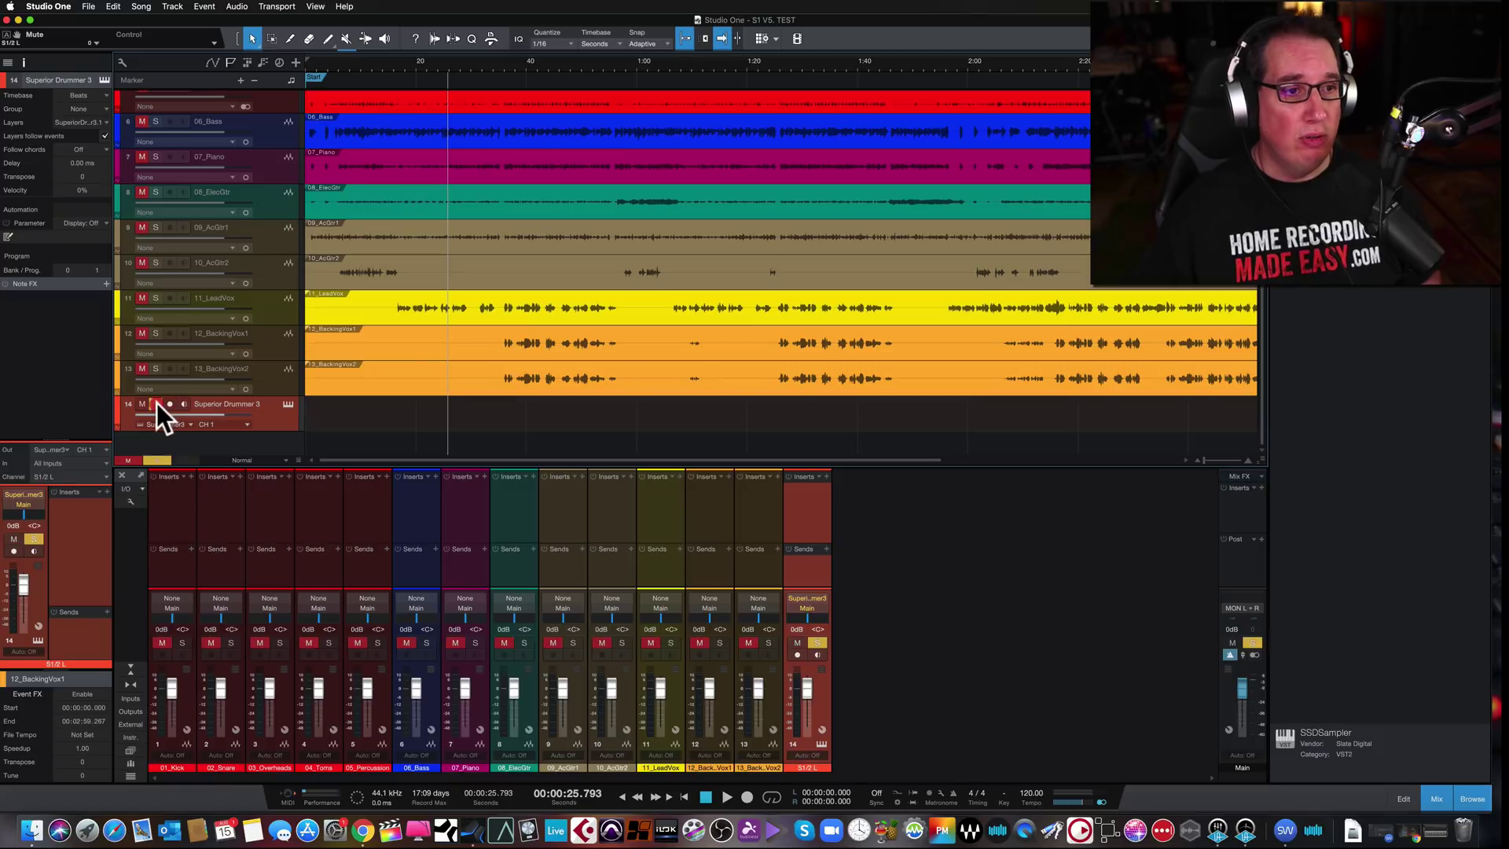
{"action": "left_click", "coordinate": [286, 405]}
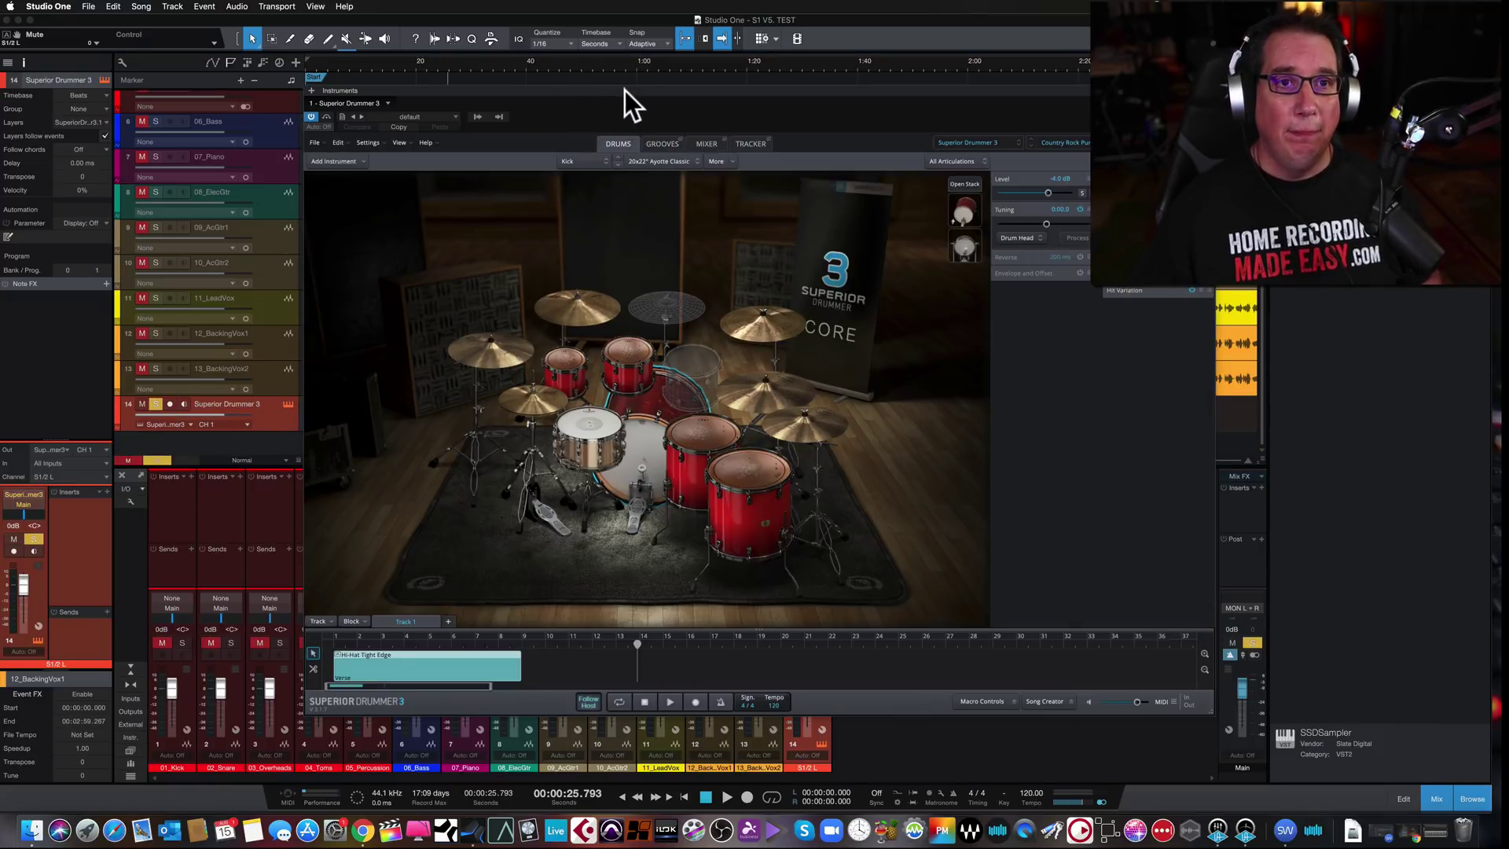
{"action": "mouse_move", "coordinate": [626, 90]}
{"action": "left_mouse_down"}
{"action": "mouse_move", "coordinate": [575, 130]}
{"action": "mouse_move", "coordinate": [588, 109]}
{"action": "mouse_move", "coordinate": [564, 88]}
{"action": "mouse_move", "coordinate": [599, 87]}
{"action": "left_mouse_up"}
{"action": "left_click", "coordinate": [599, 88]}
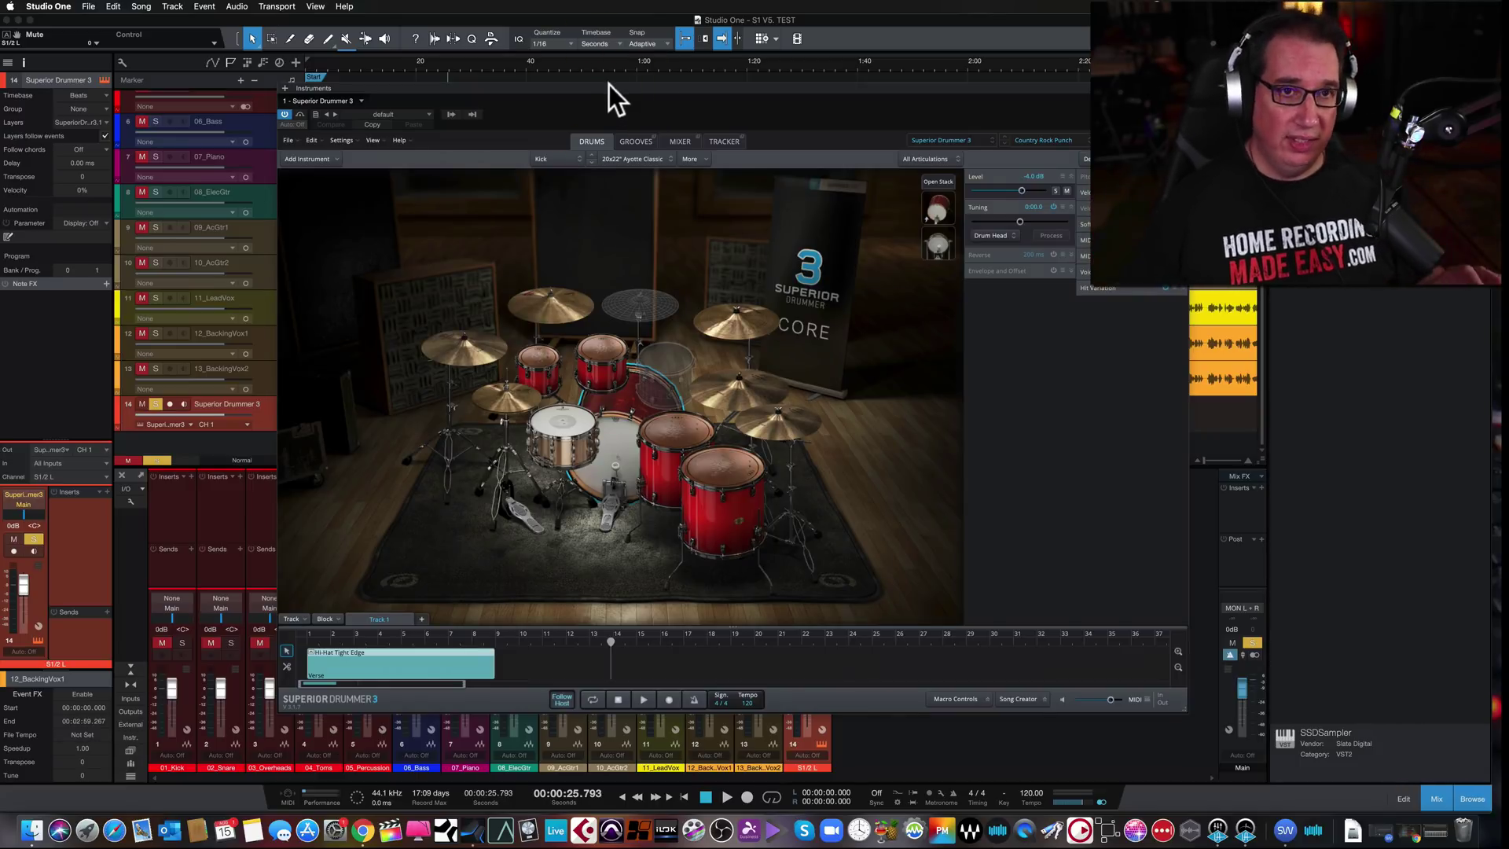
{"action": "mouse_move", "coordinate": [608, 87]}
{"action": "left_mouse_down"}
{"action": "mouse_move", "coordinate": [586, 77]}
{"action": "mouse_move", "coordinate": [613, 80]}
{"action": "left_mouse_up"}
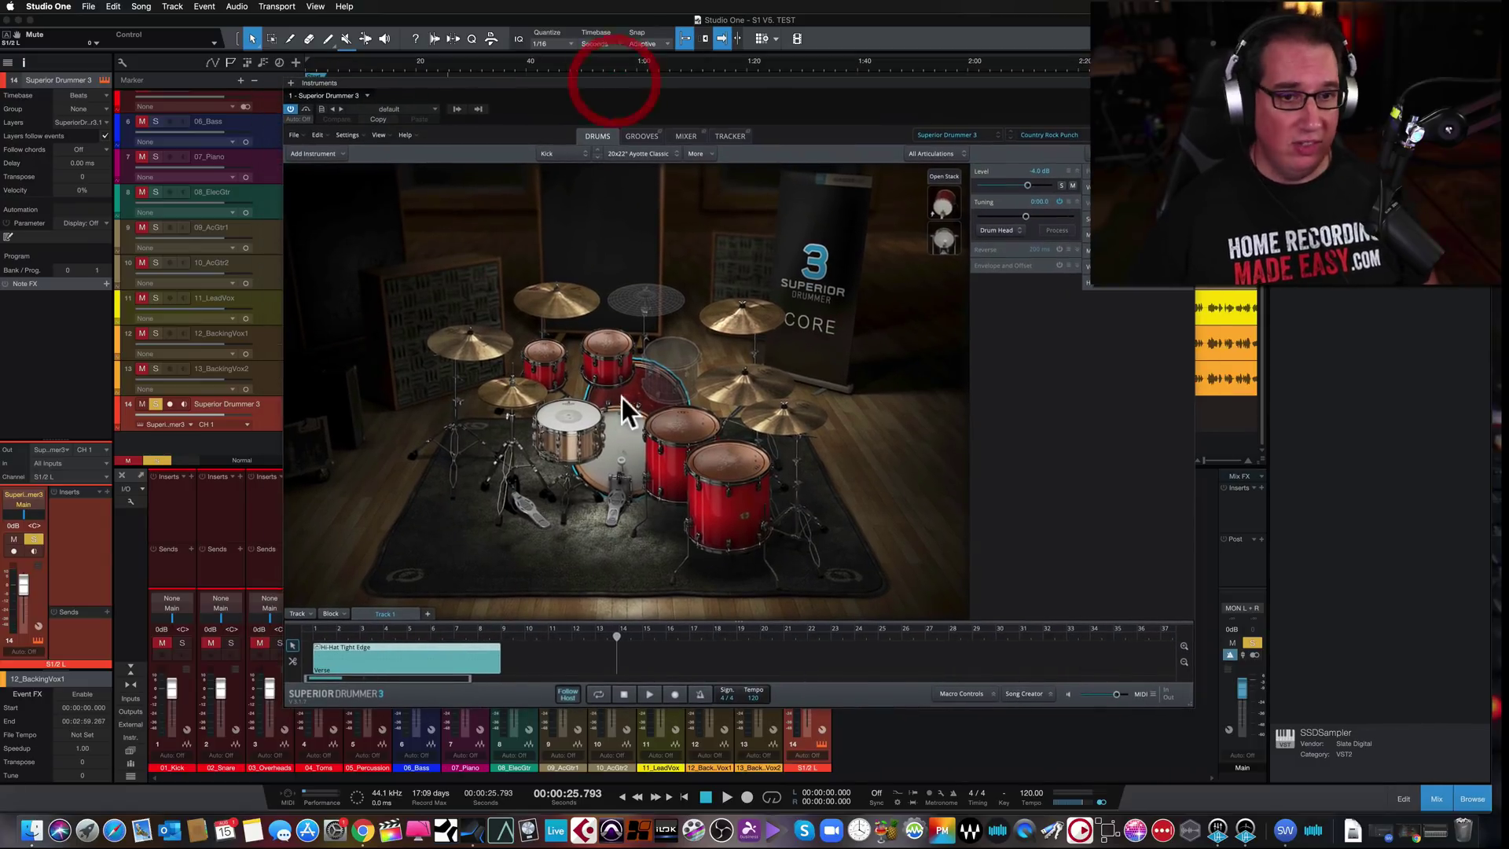
{"action": "left_click", "coordinate": [617, 446]}
{"action": "left_click", "coordinate": [715, 465]}
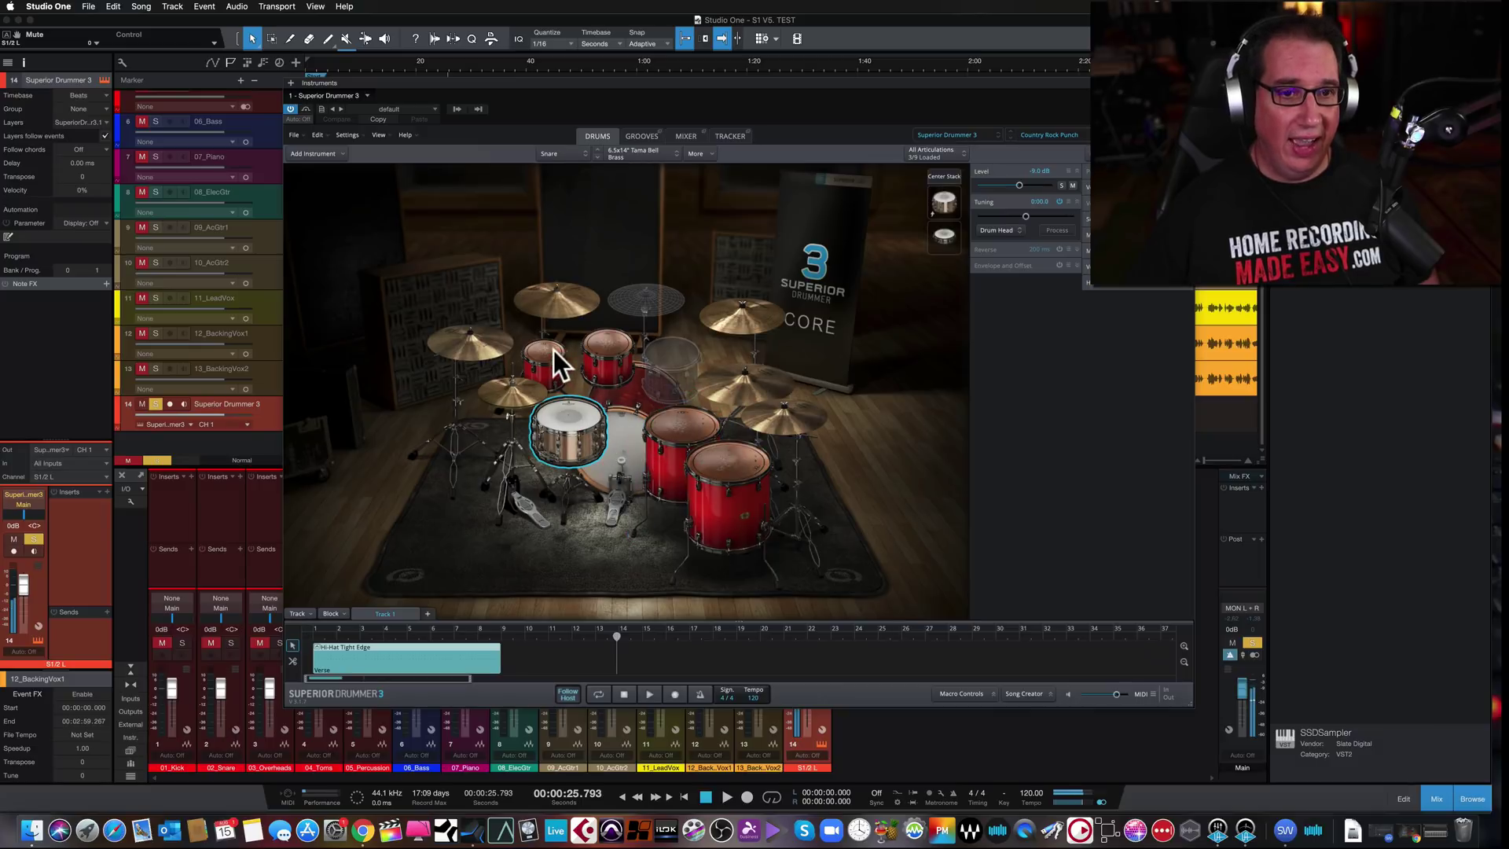
{"action": "left_click", "coordinate": [604, 353]}
{"action": "left_click", "coordinate": [613, 442]}
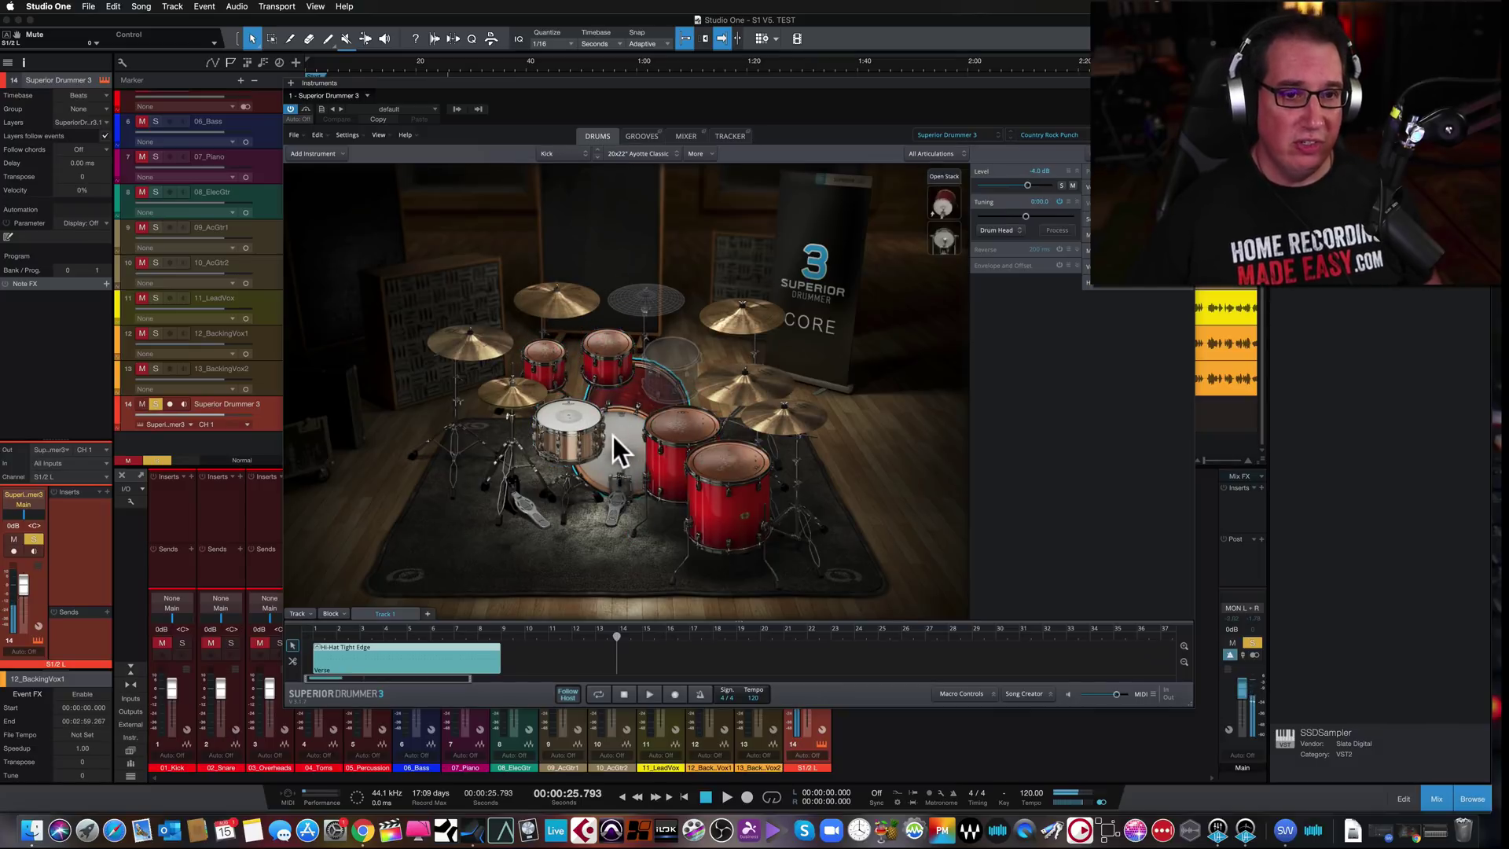
{"action": "left_click", "coordinate": [621, 694]}
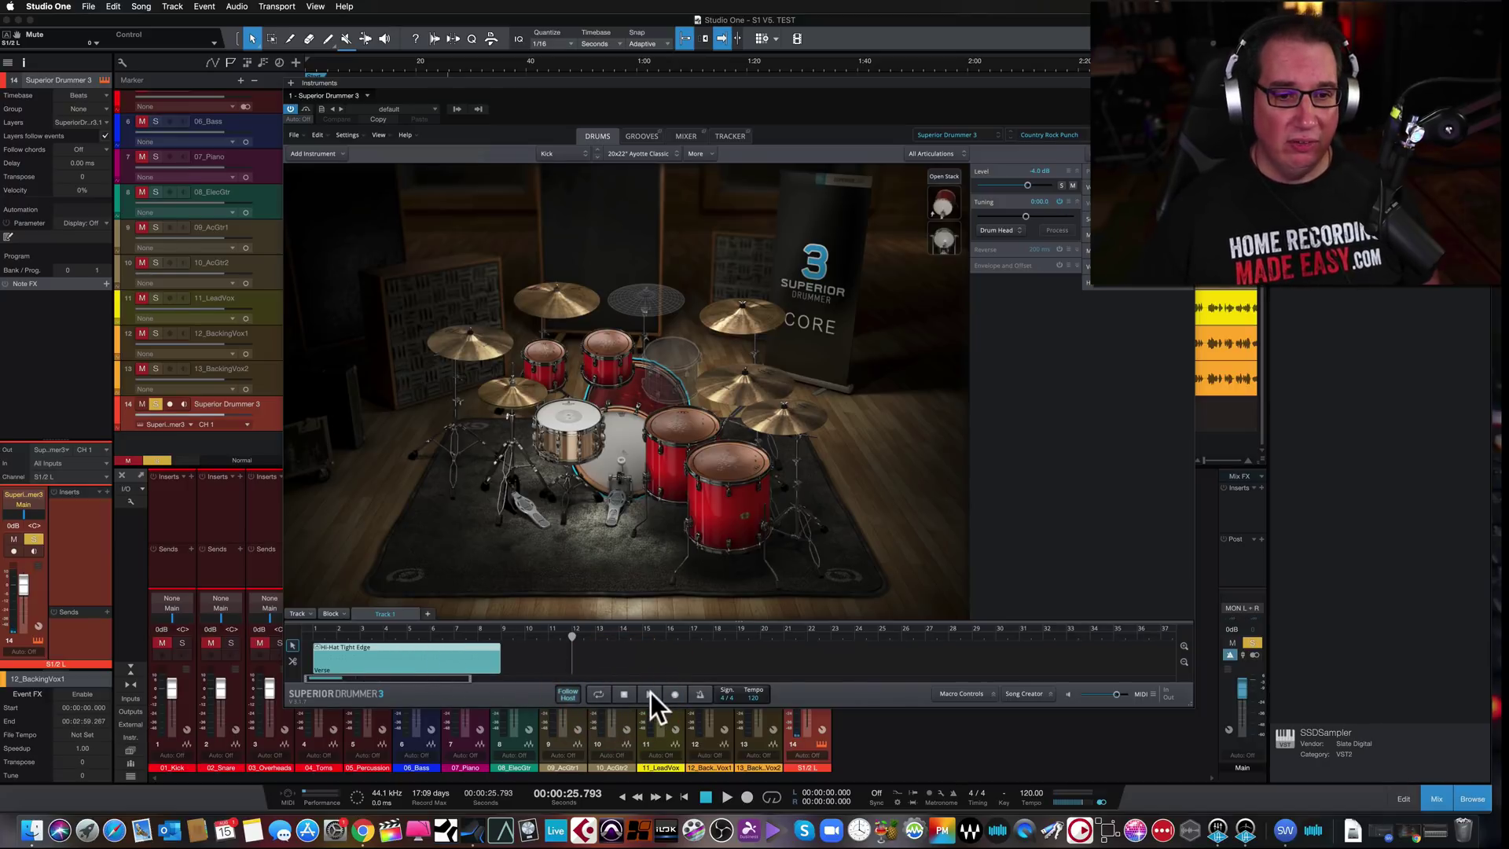
{"action": "left_click", "coordinate": [651, 693]}
{"action": "left_click", "coordinate": [627, 693]}
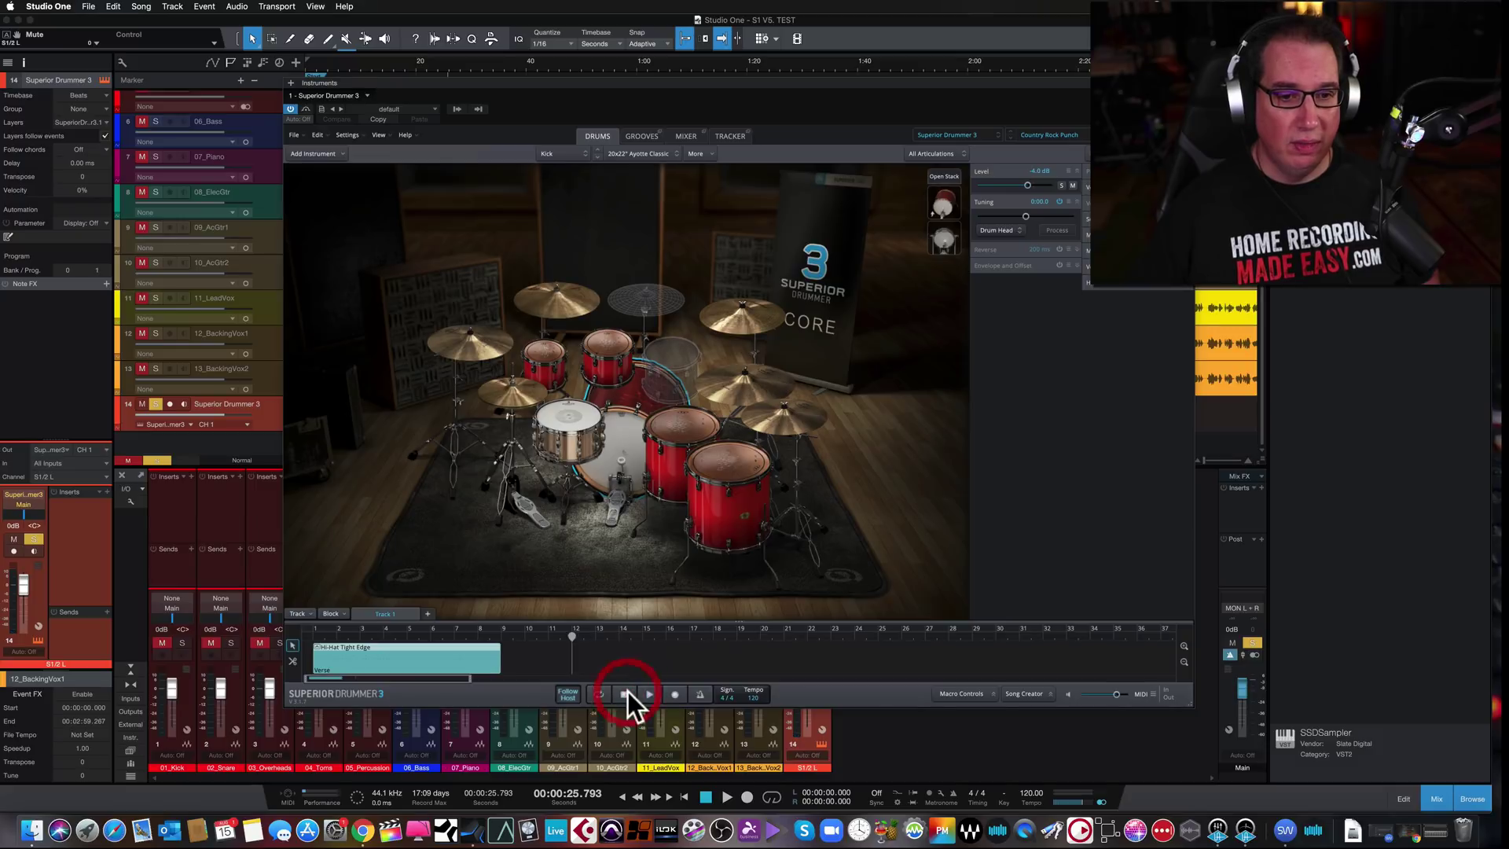
{"action": "key", "text": "space"}
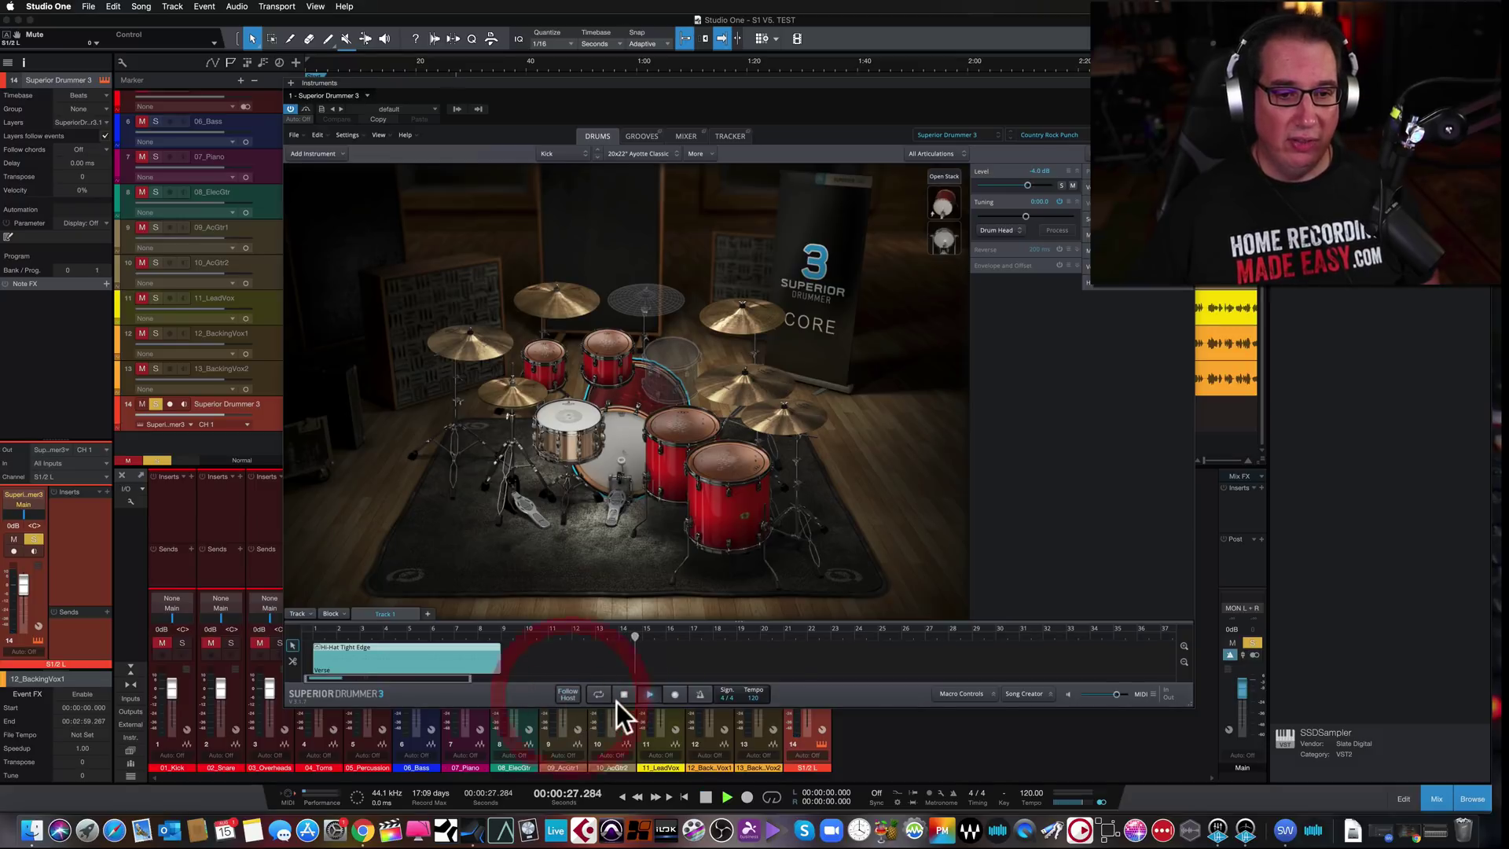
{"action": "left_click", "coordinate": [624, 695]}
{"action": "left_click", "coordinate": [649, 695]}
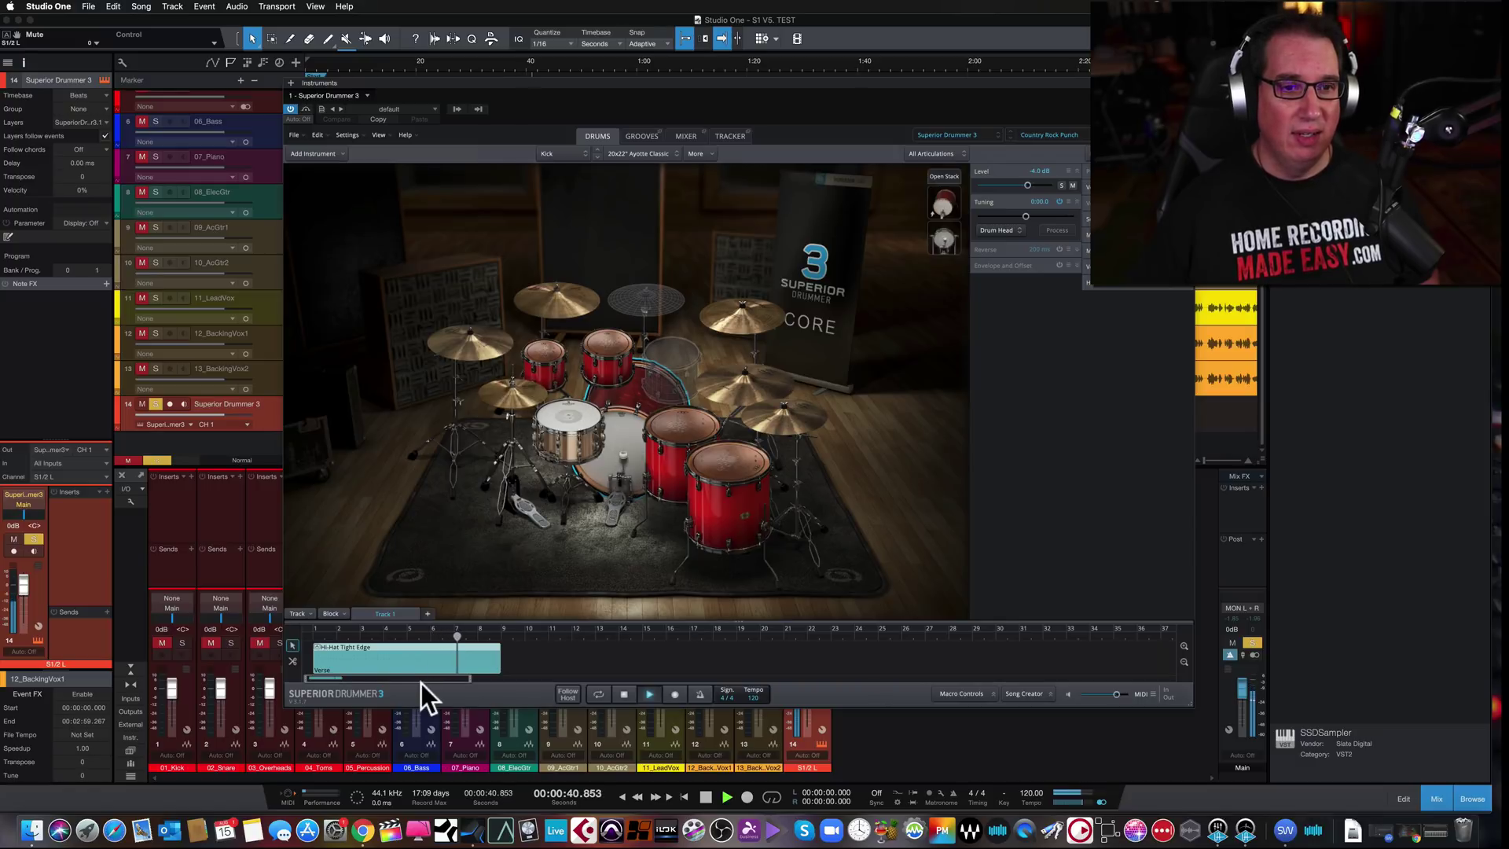
{"action": "key", "text": "space"}
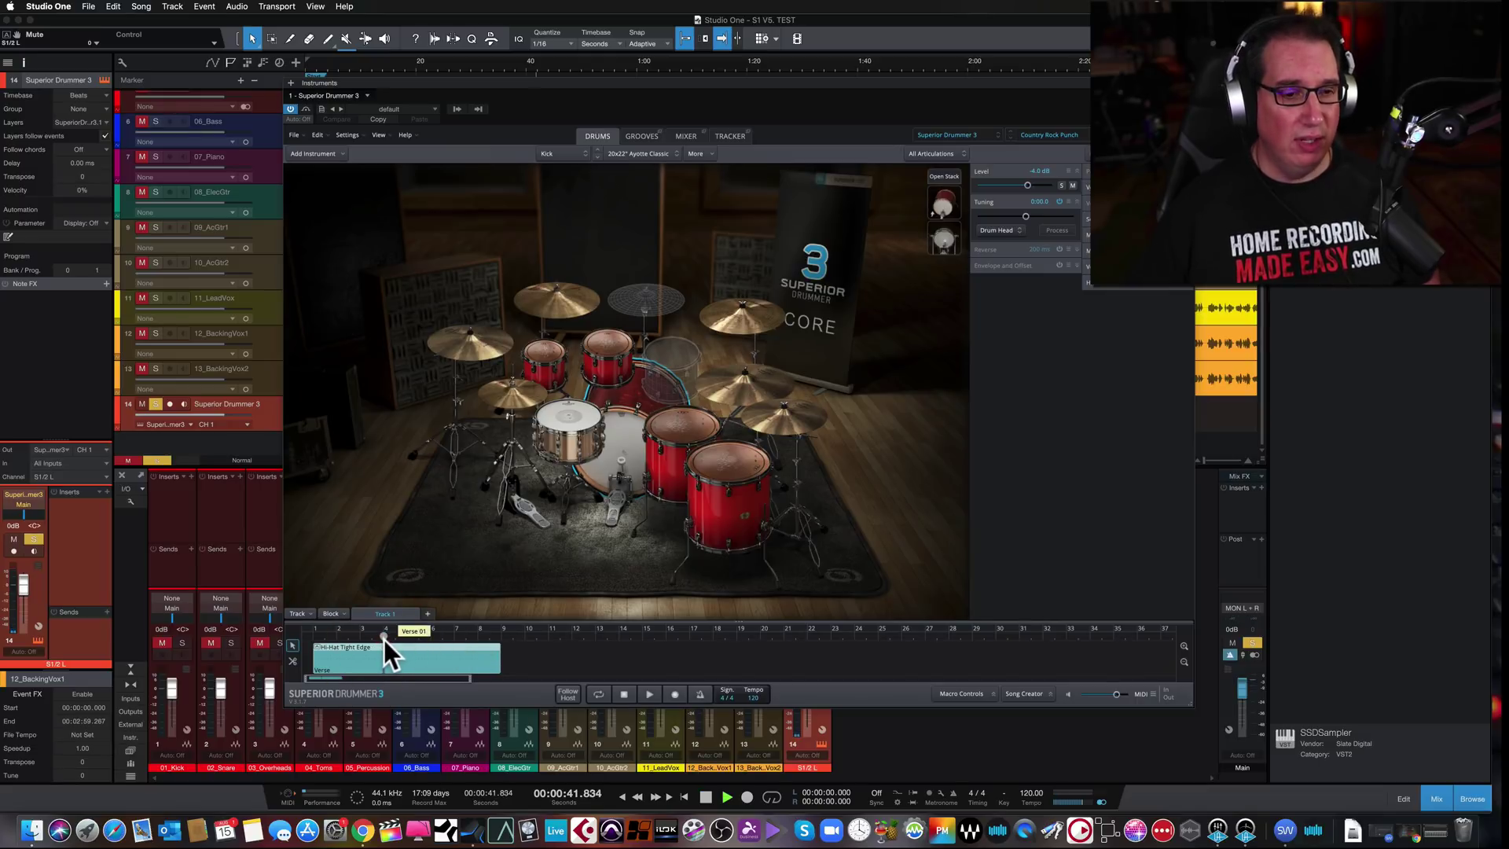
{"action": "left_click", "coordinate": [646, 695]}
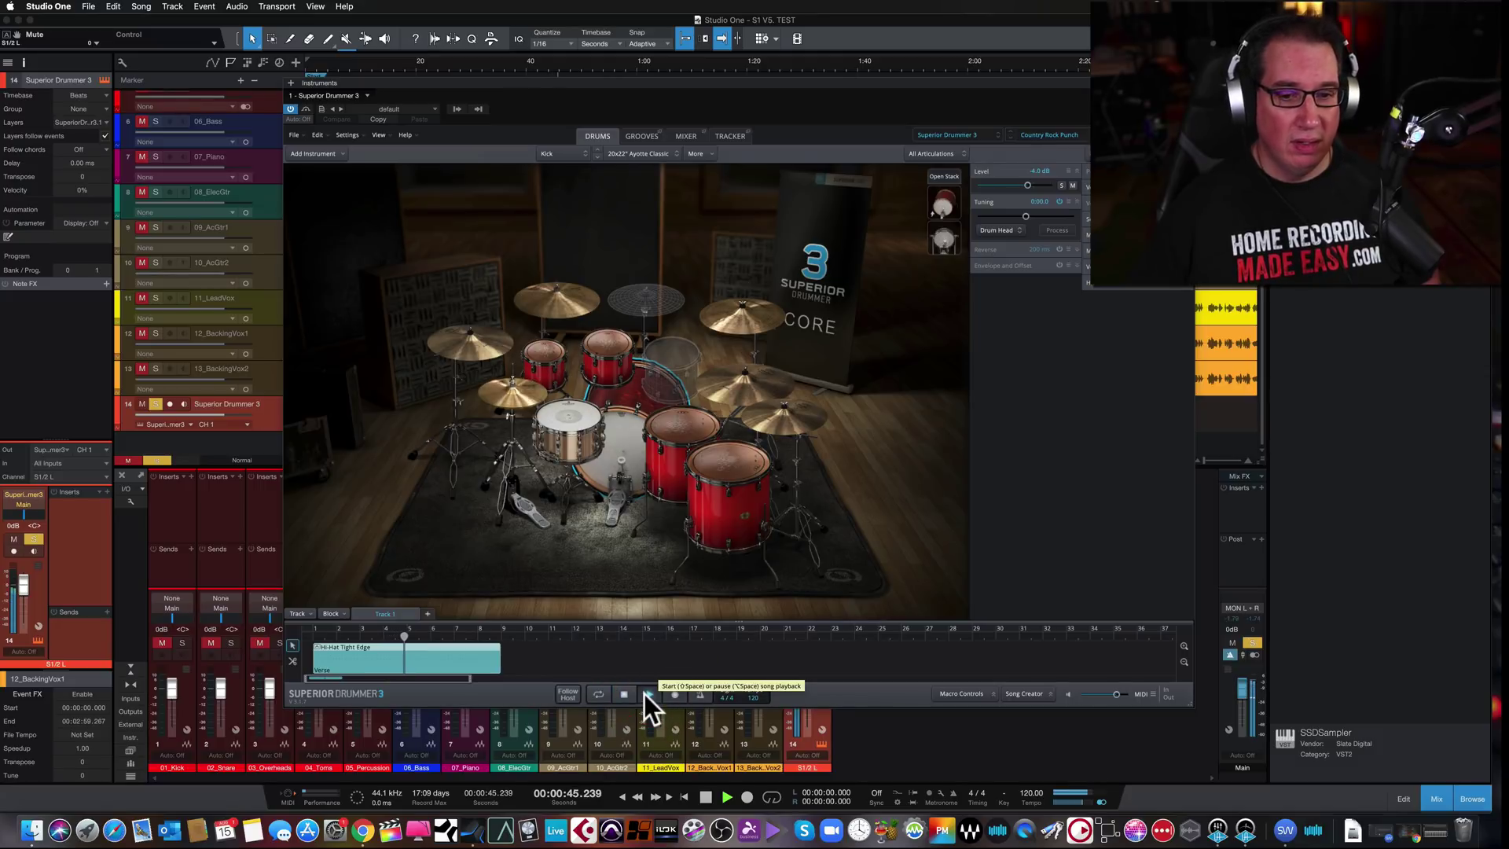
{"action": "left_click", "coordinate": [646, 694]}
{"action": "left_click", "coordinate": [643, 693]}
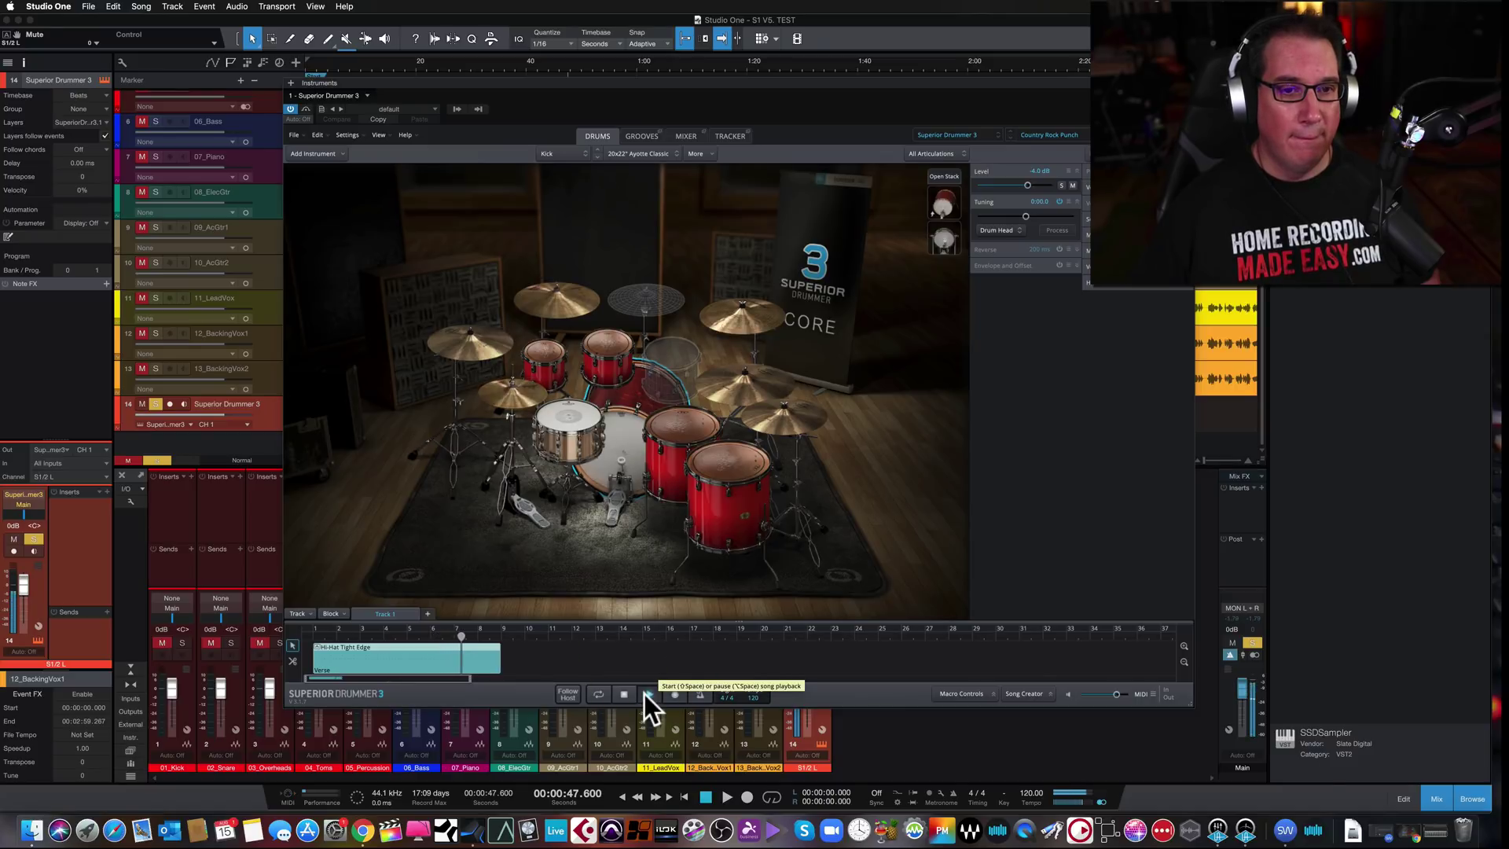
{"action": "left_click", "coordinate": [644, 693]}
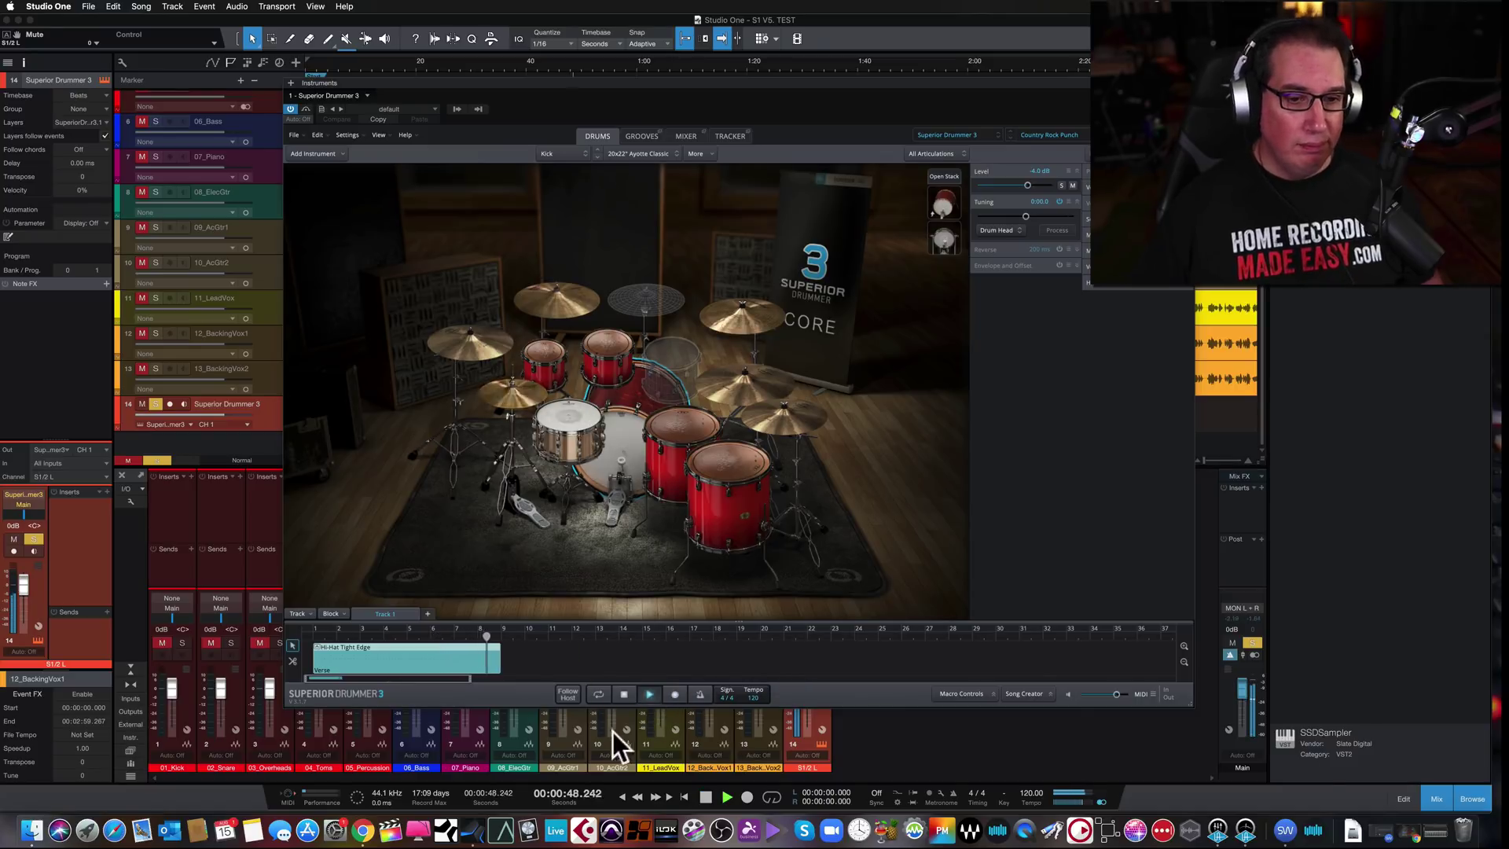
{"action": "left_click", "coordinate": [624, 694]}
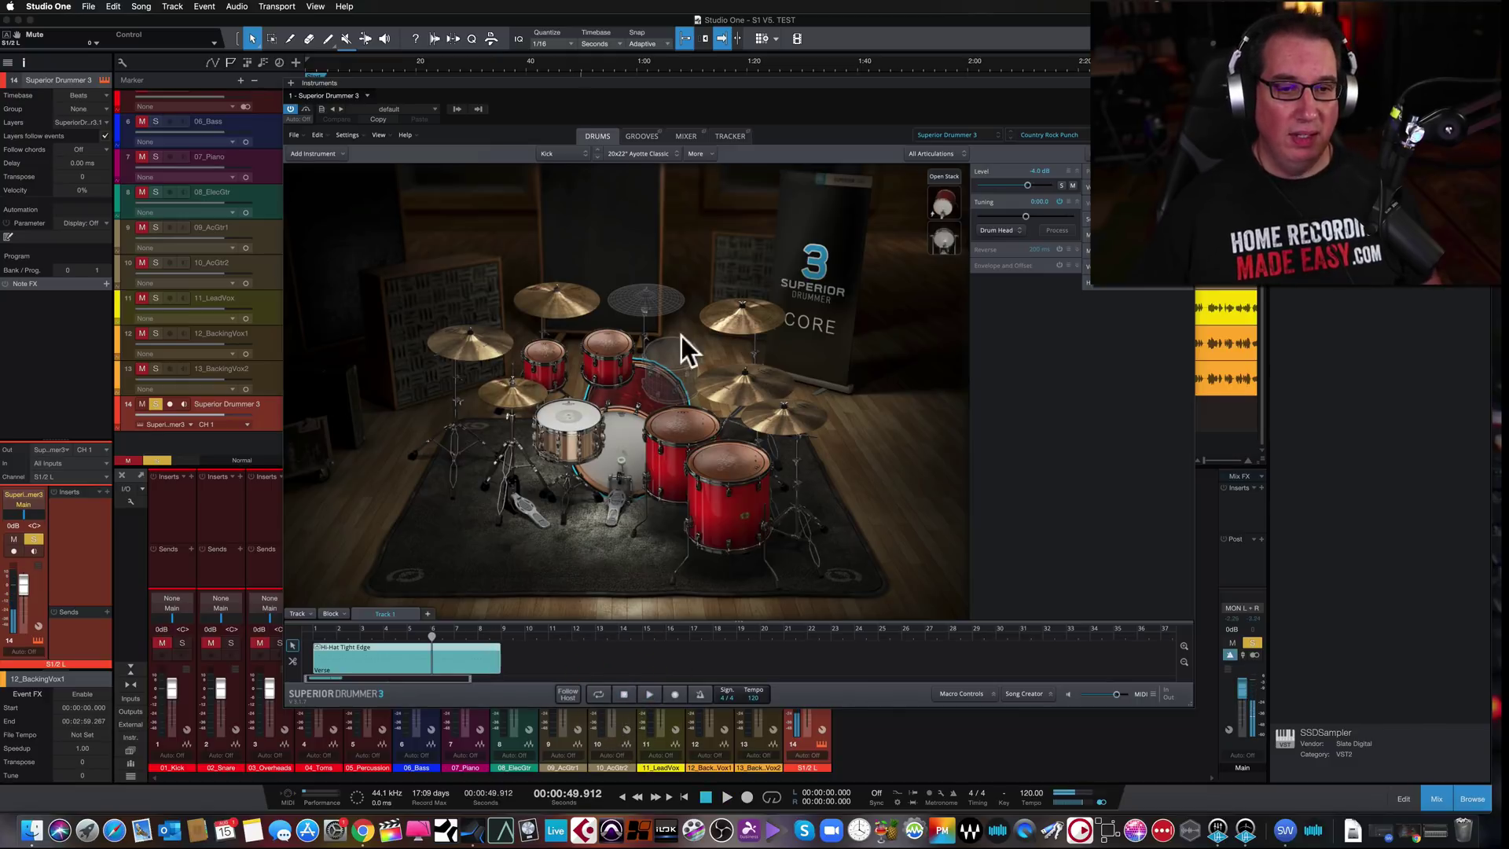
{"action": "left_click_drag", "start_coordinate": [701, 81], "coordinate": [742, 94]}
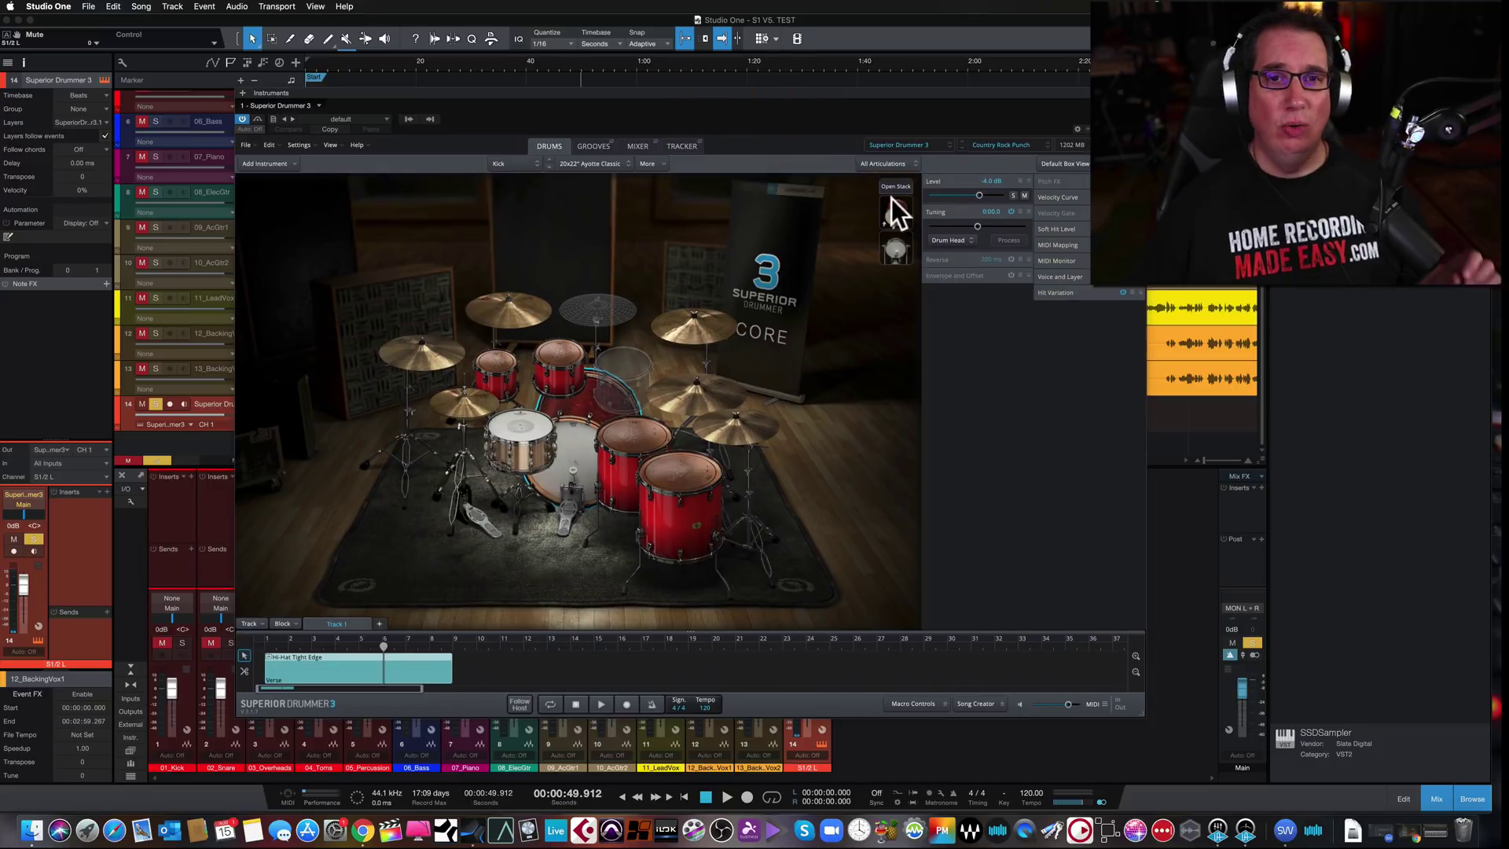
{"action": "left_click", "coordinate": [591, 143]}
{"action": "left_click", "coordinate": [635, 147]}
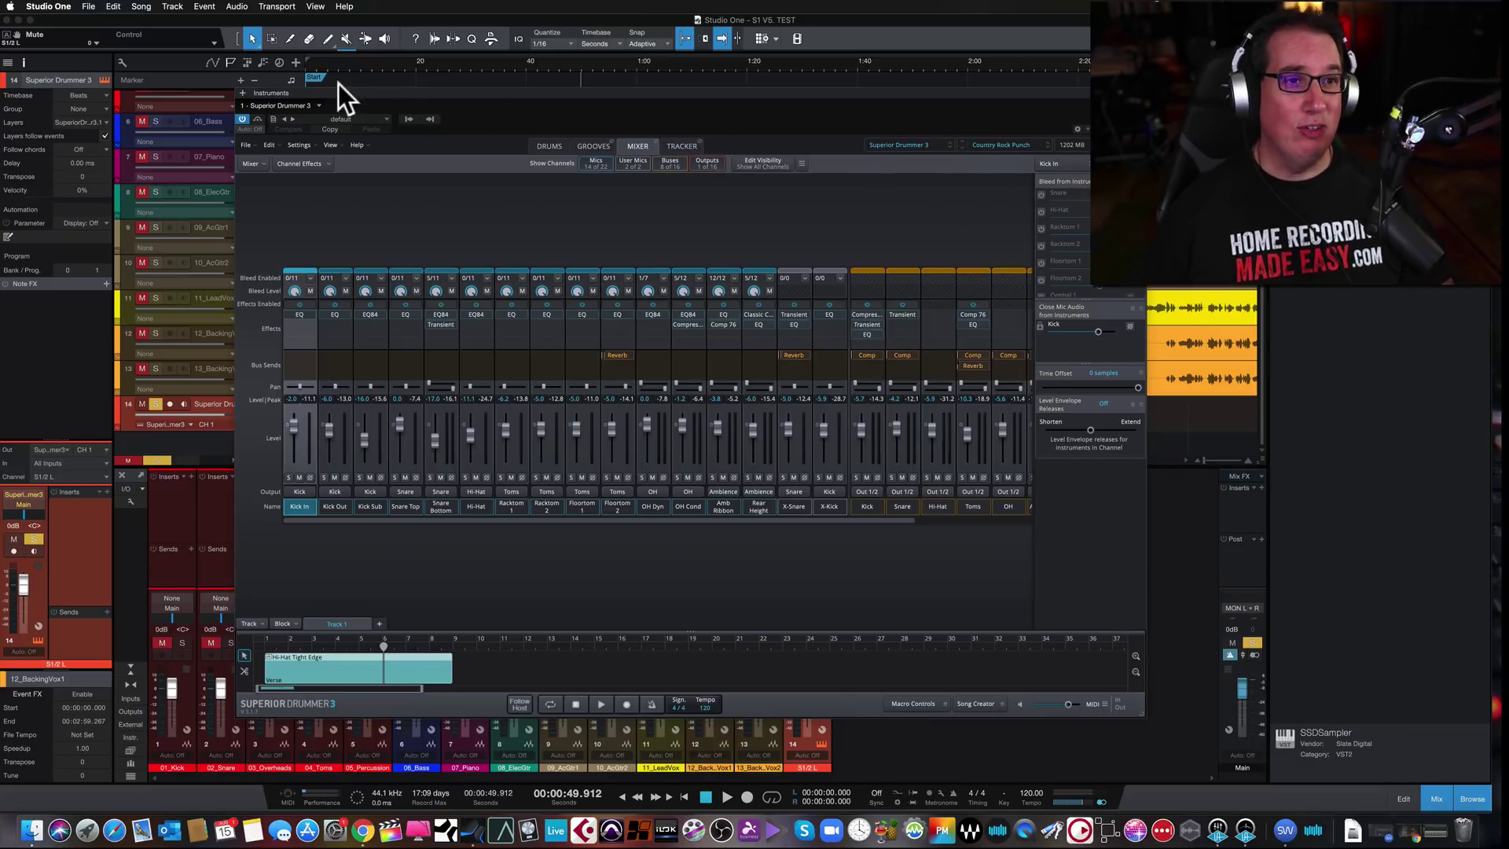
- Close the Superior Drummer 3 window, then unsolo and mute its track
{"action": "key", "text": "super+w"}
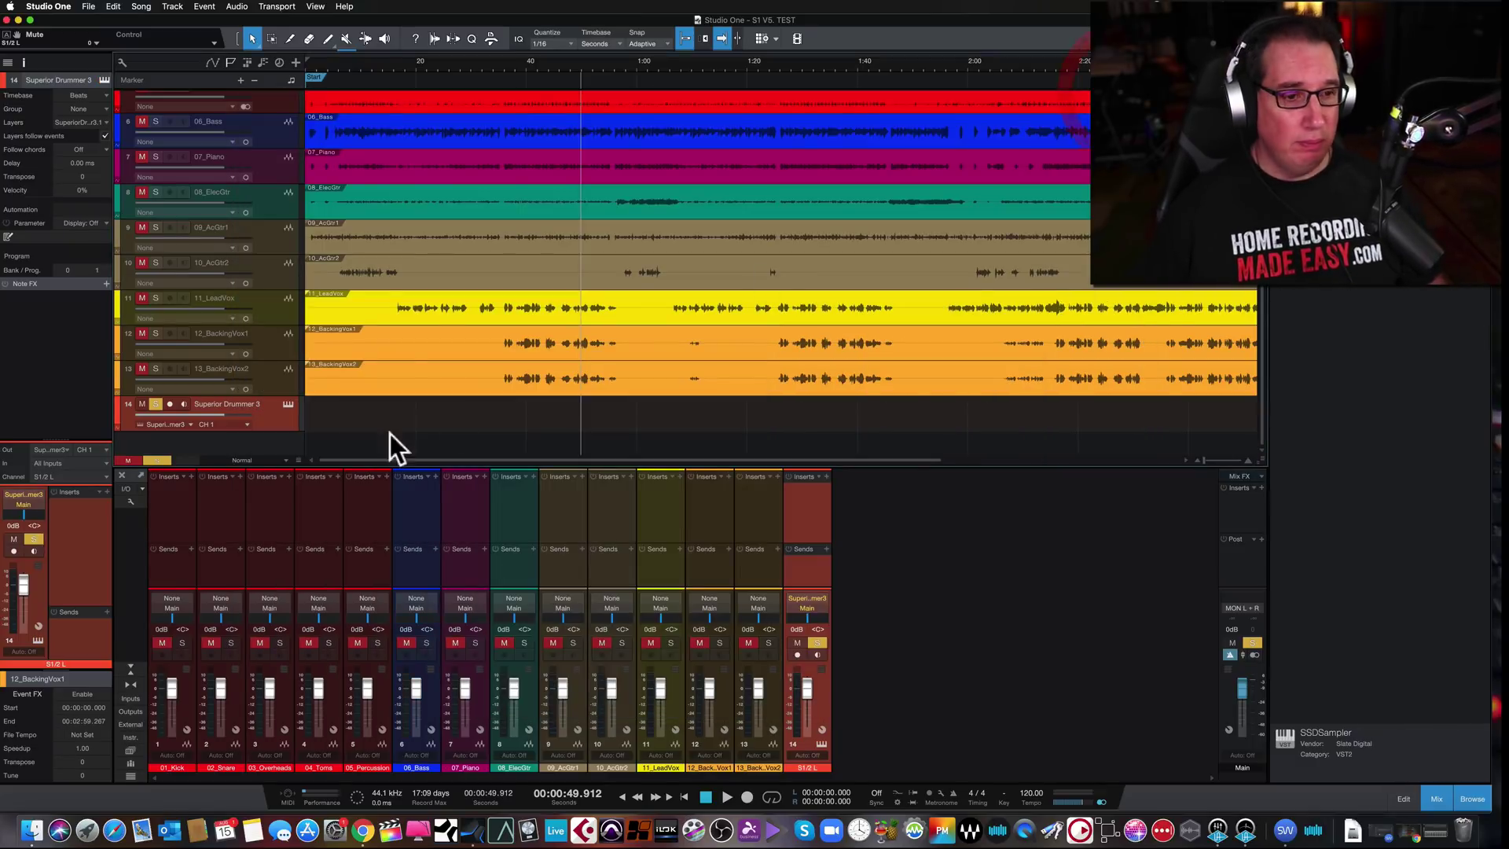
{"action": "left_click", "coordinate": [155, 404]}
{"action": "left_click", "coordinate": [141, 404]}
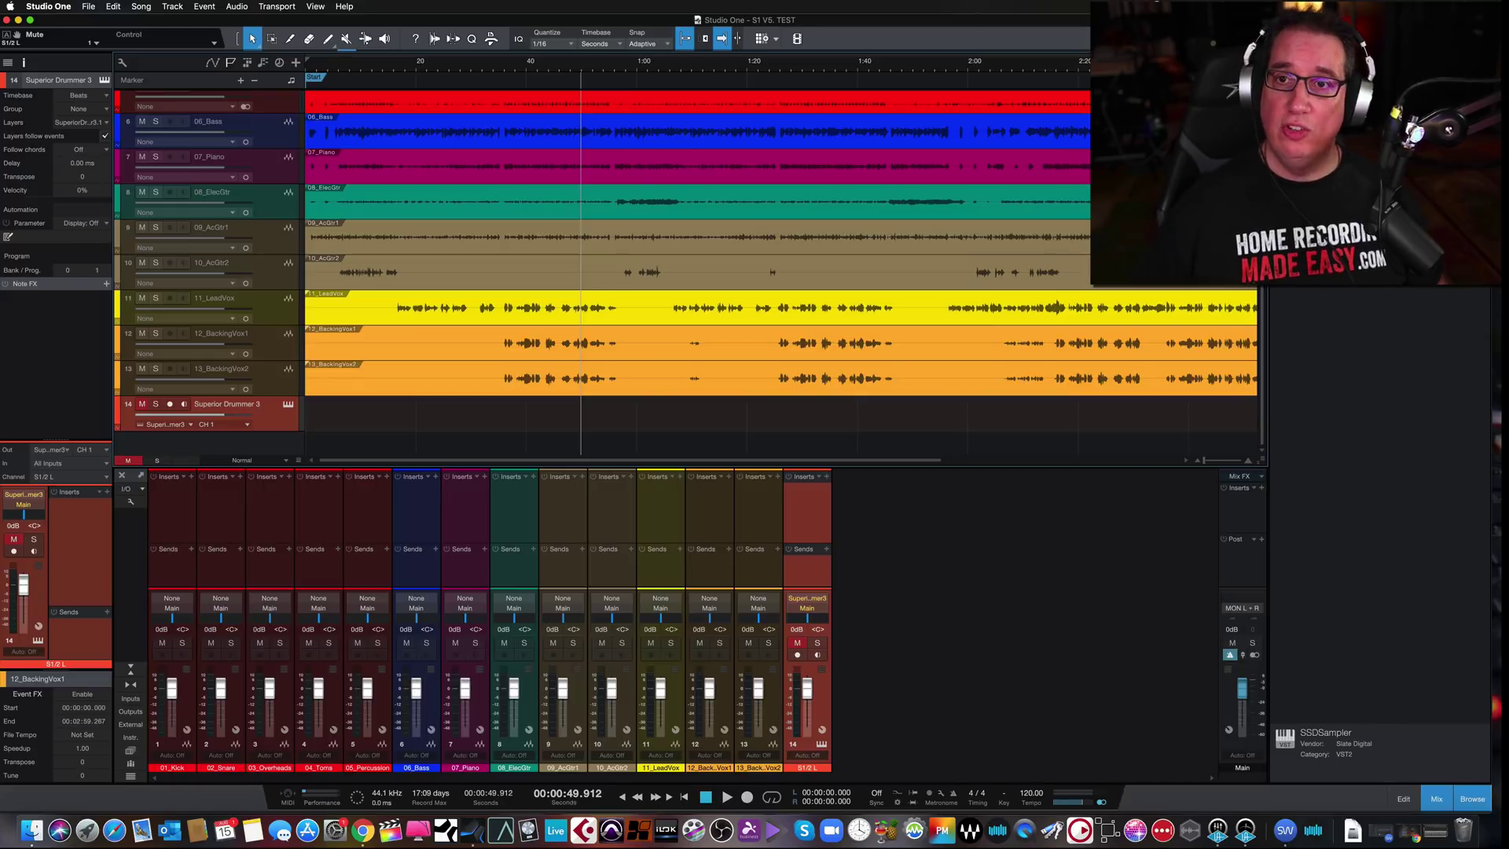
- Browse effects by vendor and expand the Steven Slate folder to show Trigger_2
{"action": "left_click", "coordinate": [1336, 63]}
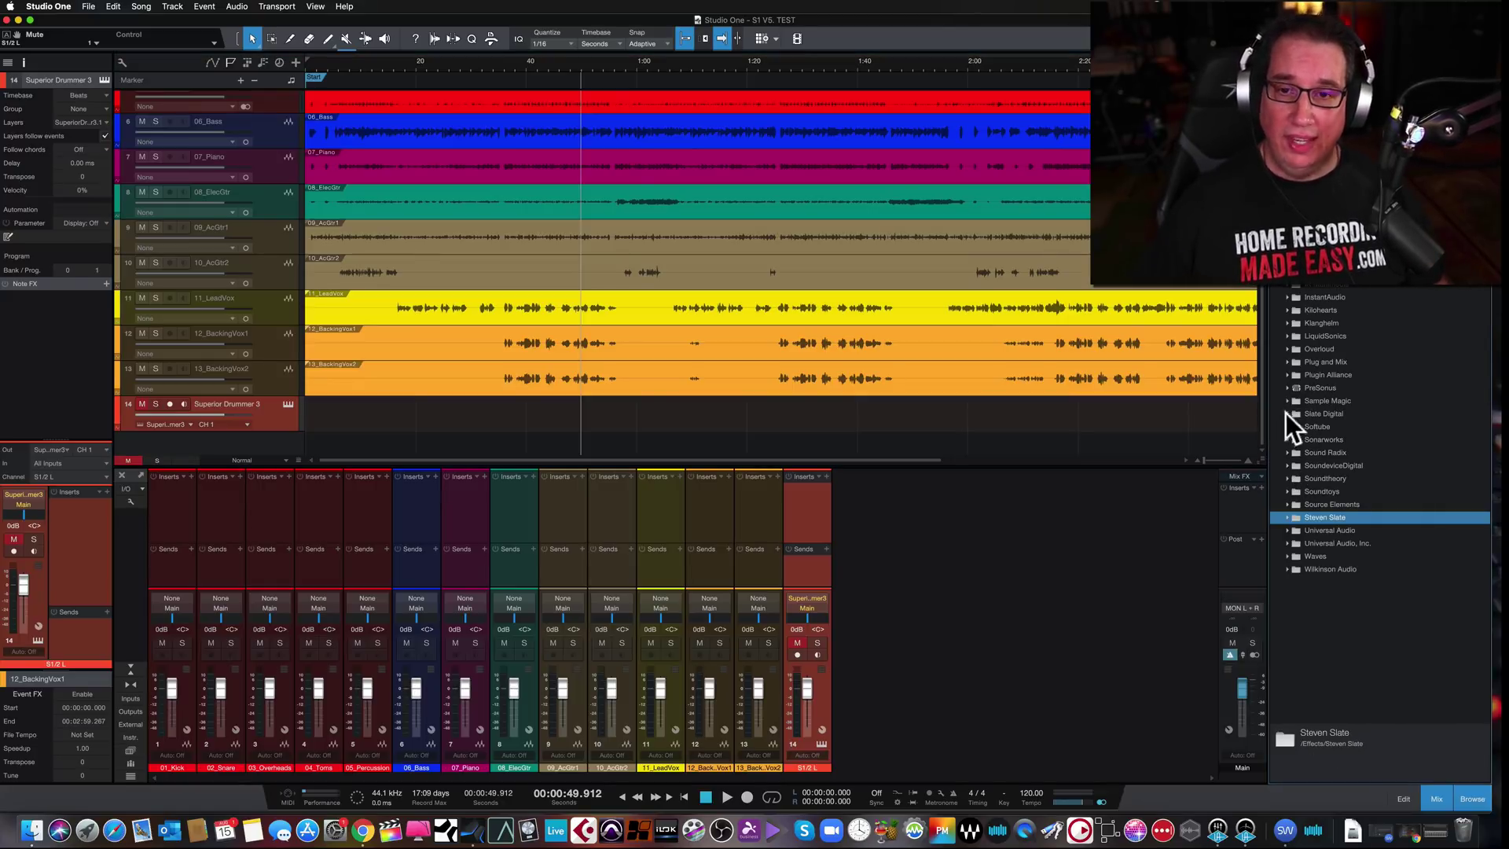
{"action": "left_click", "coordinate": [1286, 413]}
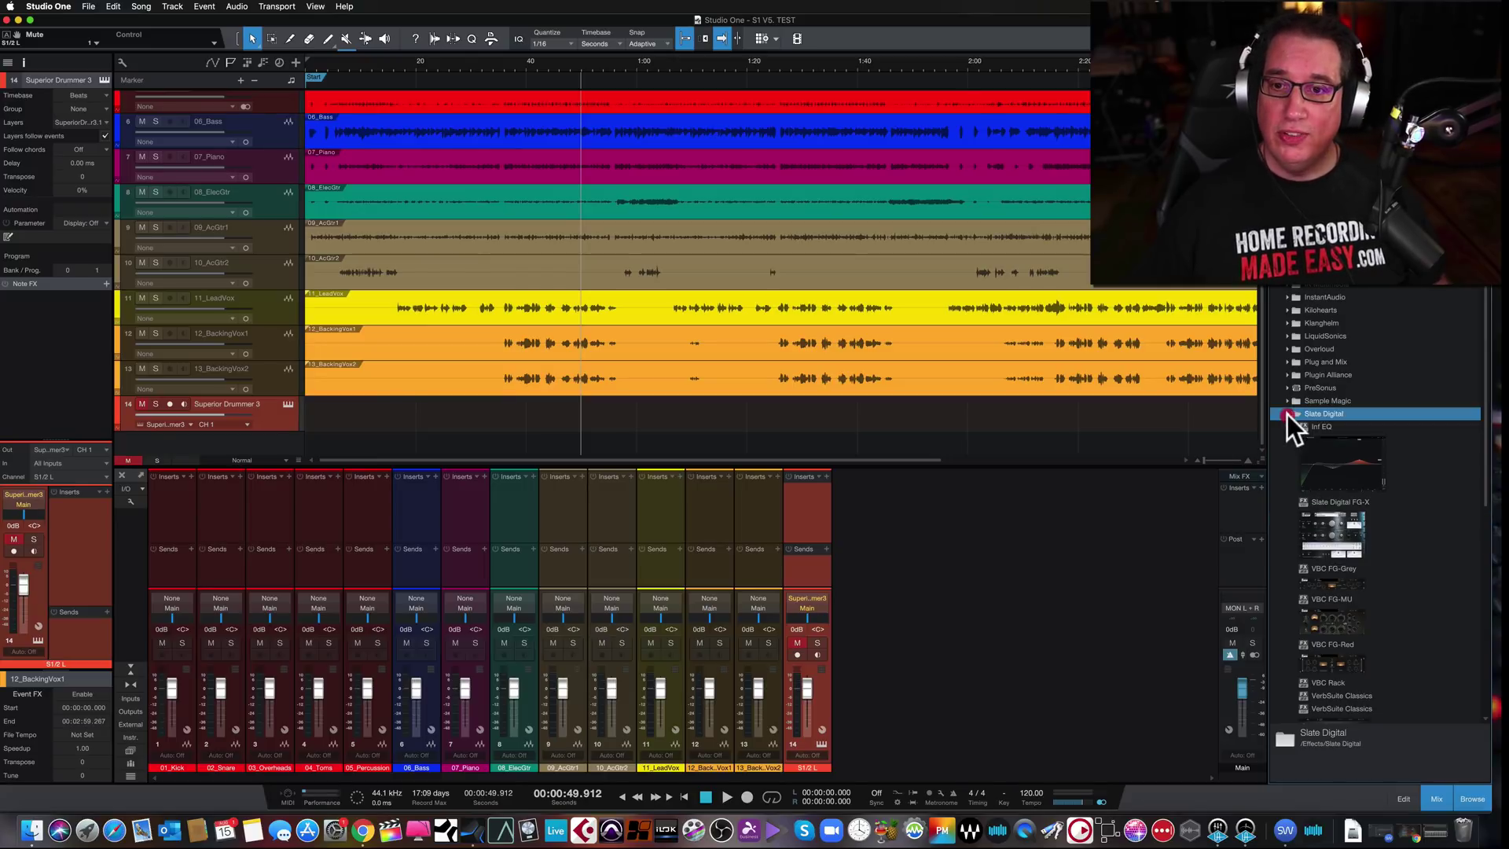
{"action": "left_click", "coordinate": [1285, 413]}
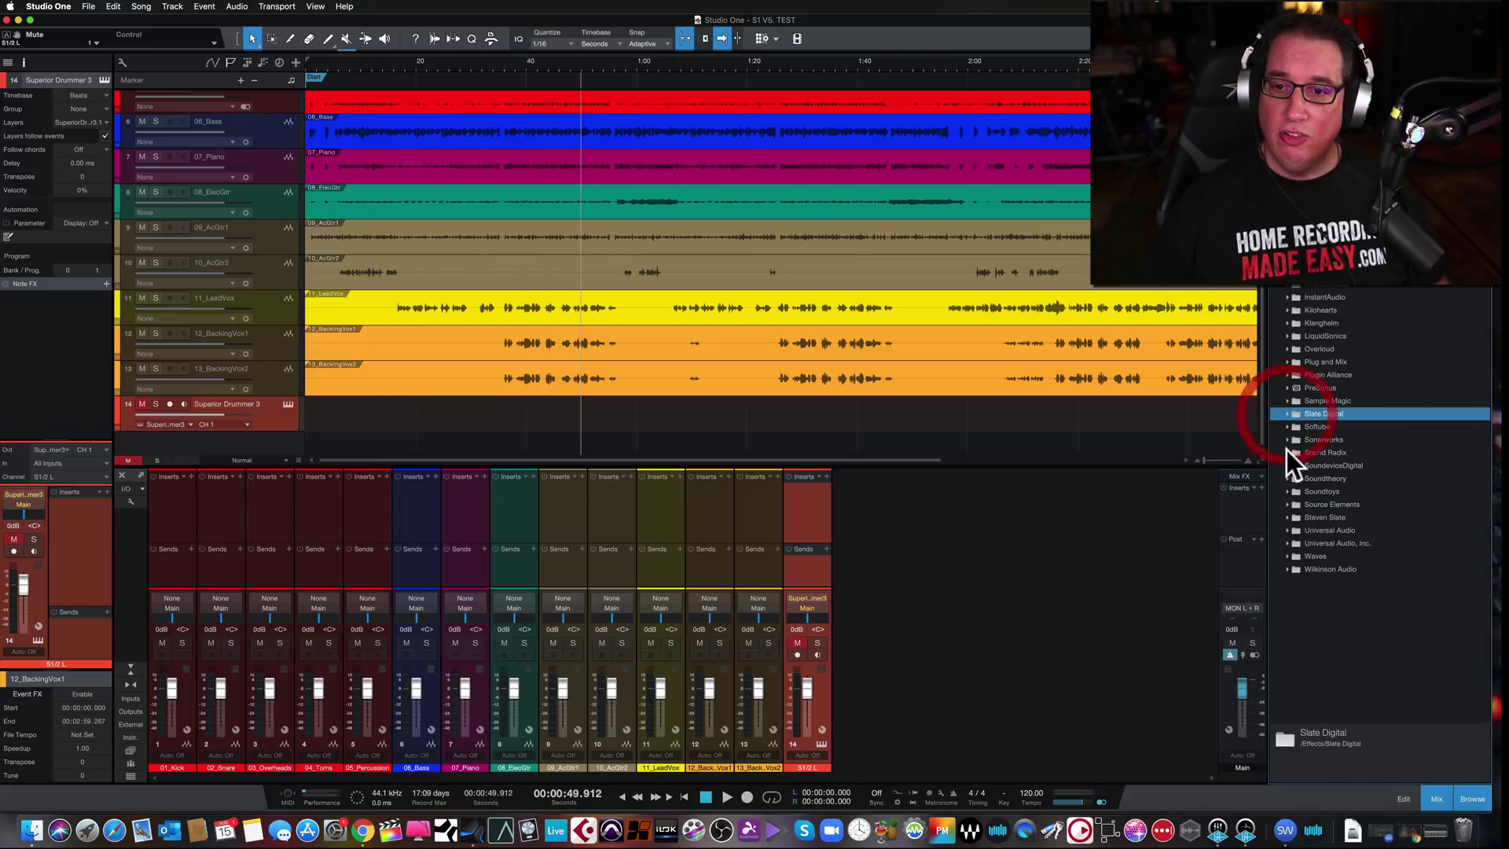
{"action": "left_click", "coordinate": [1289, 517]}
{"action": "left_click", "coordinate": [1321, 547]}
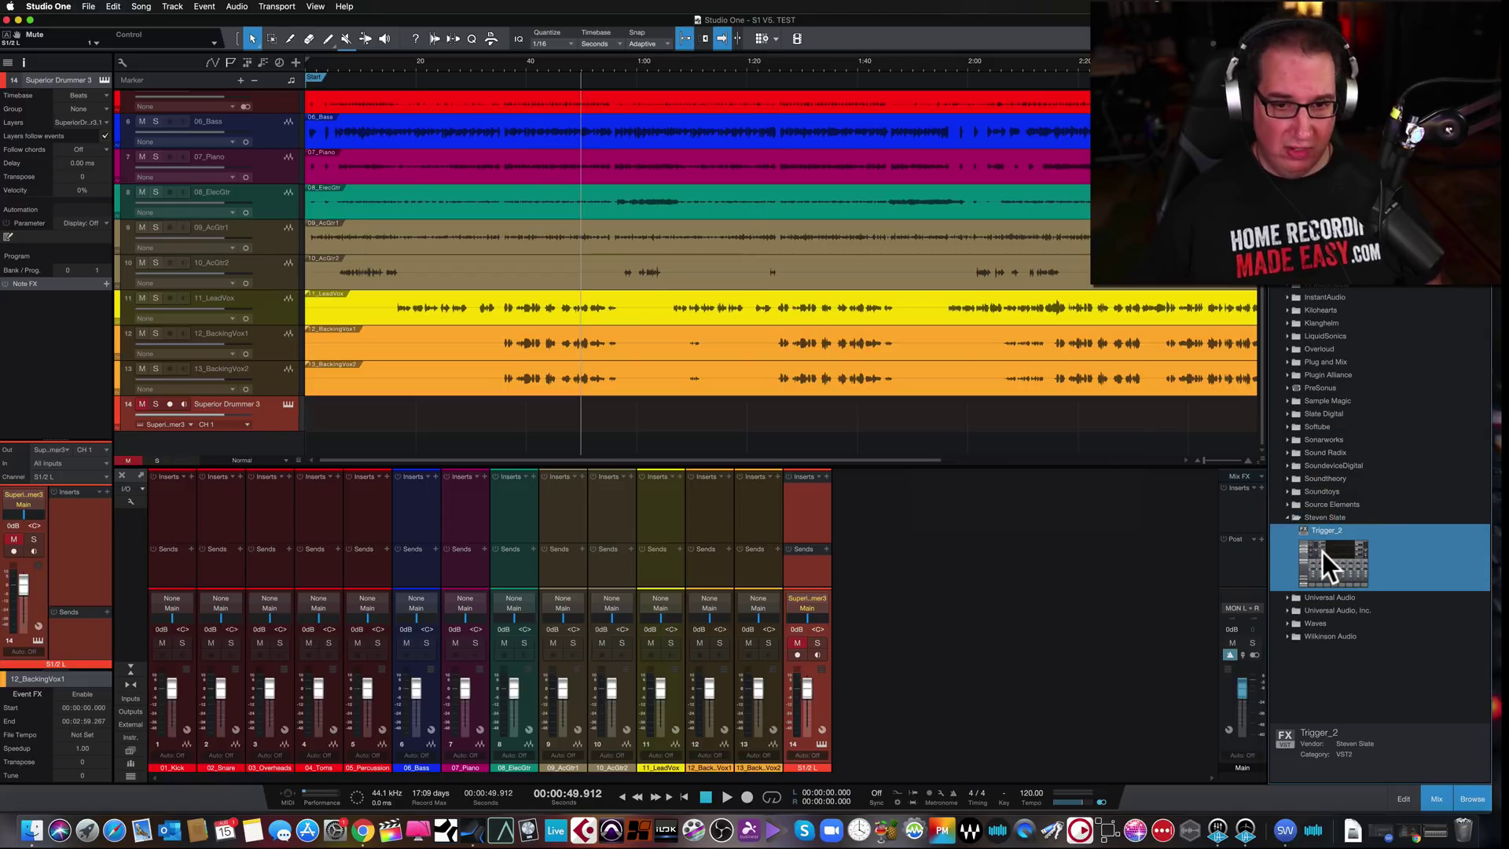
- Insert Trigger_2 on the 01_Kick channel and switch it to its sample browser page
{"action": "left_click_drag", "start_coordinate": [1322, 552], "coordinate": [186, 508]}
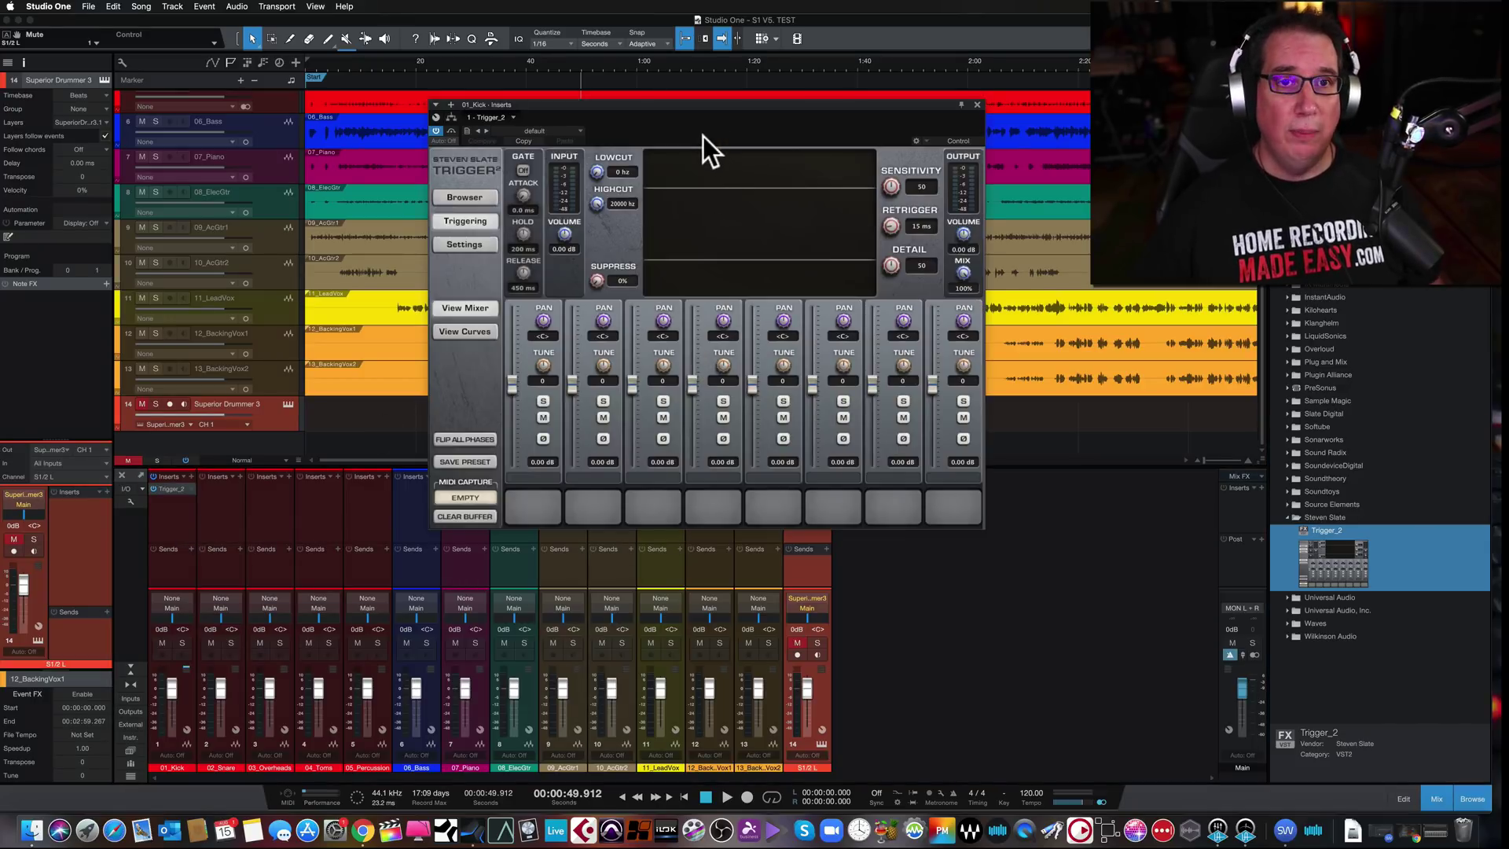
{"action": "left_click_drag", "start_coordinate": [697, 106], "coordinate": [855, 151]}
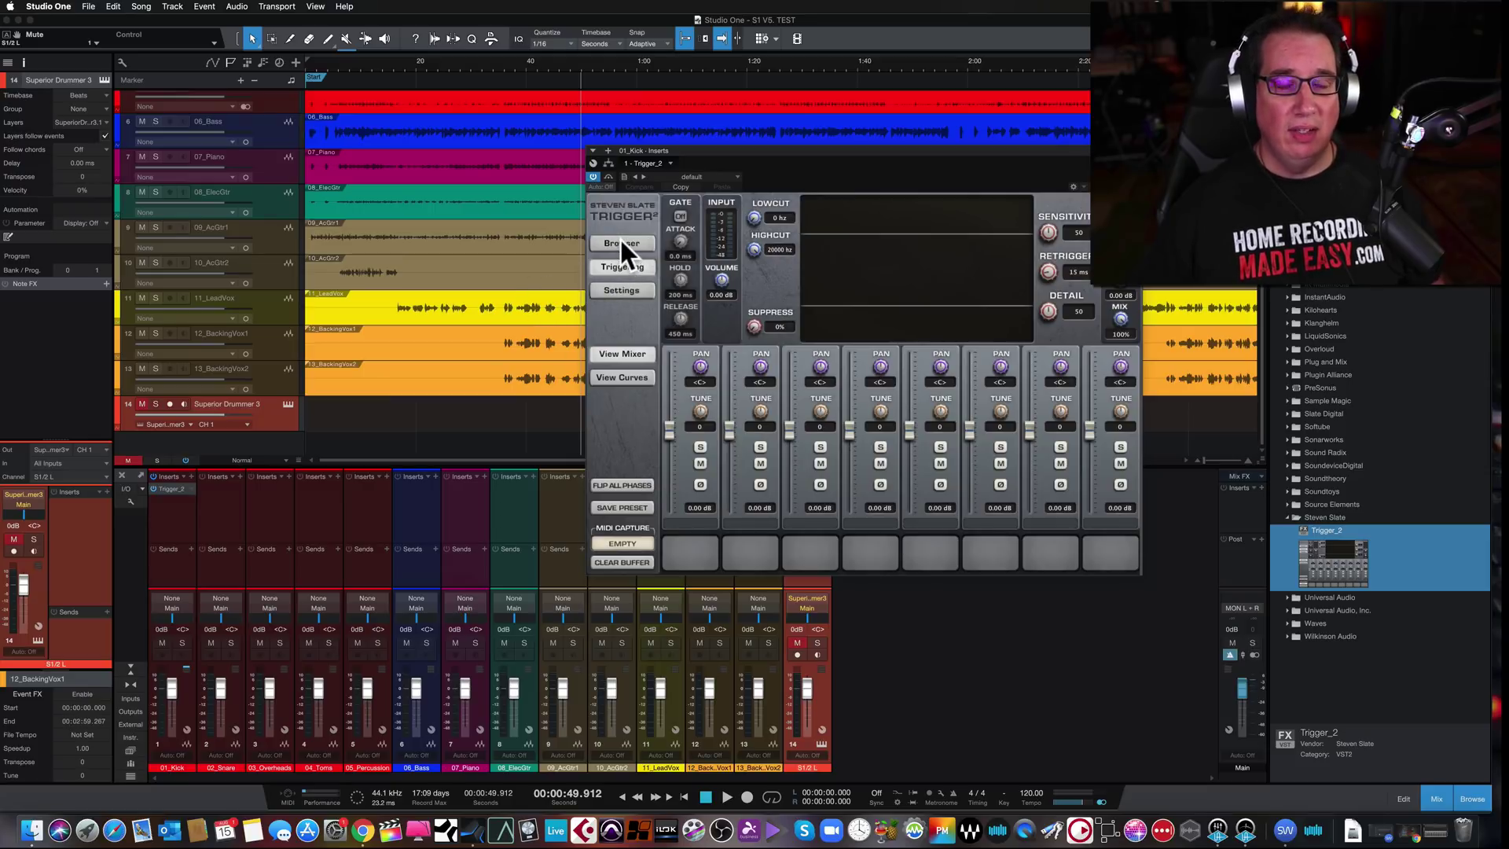
{"action": "left_click", "coordinate": [621, 243]}
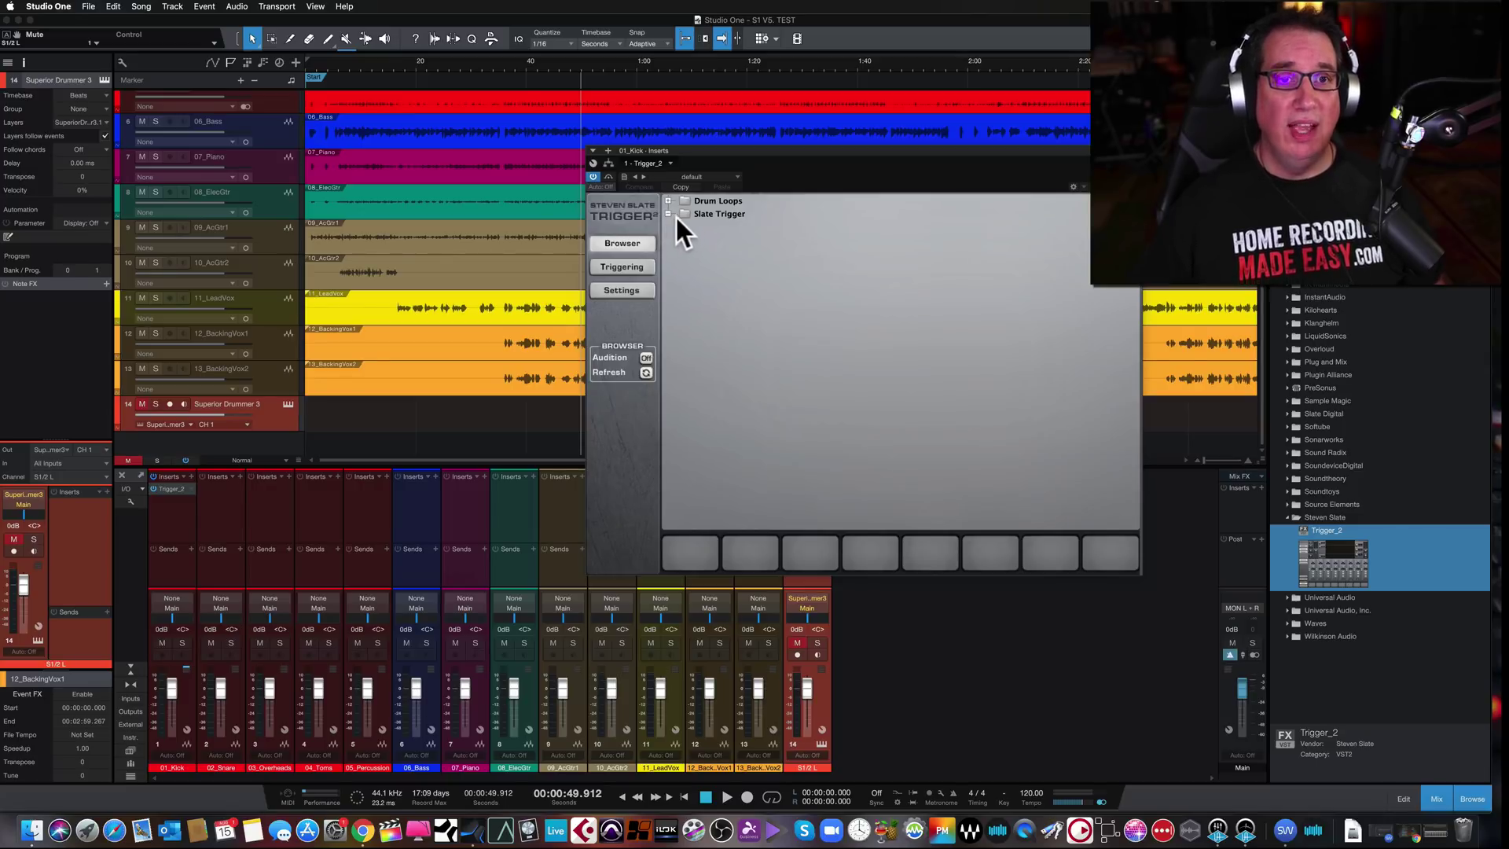
- Open Slate Trigger > Trigger2 Kicks > Kick05 and load Kick 5 Z3.tci onto the first pad
{"action": "double_click", "coordinate": [706, 214]}
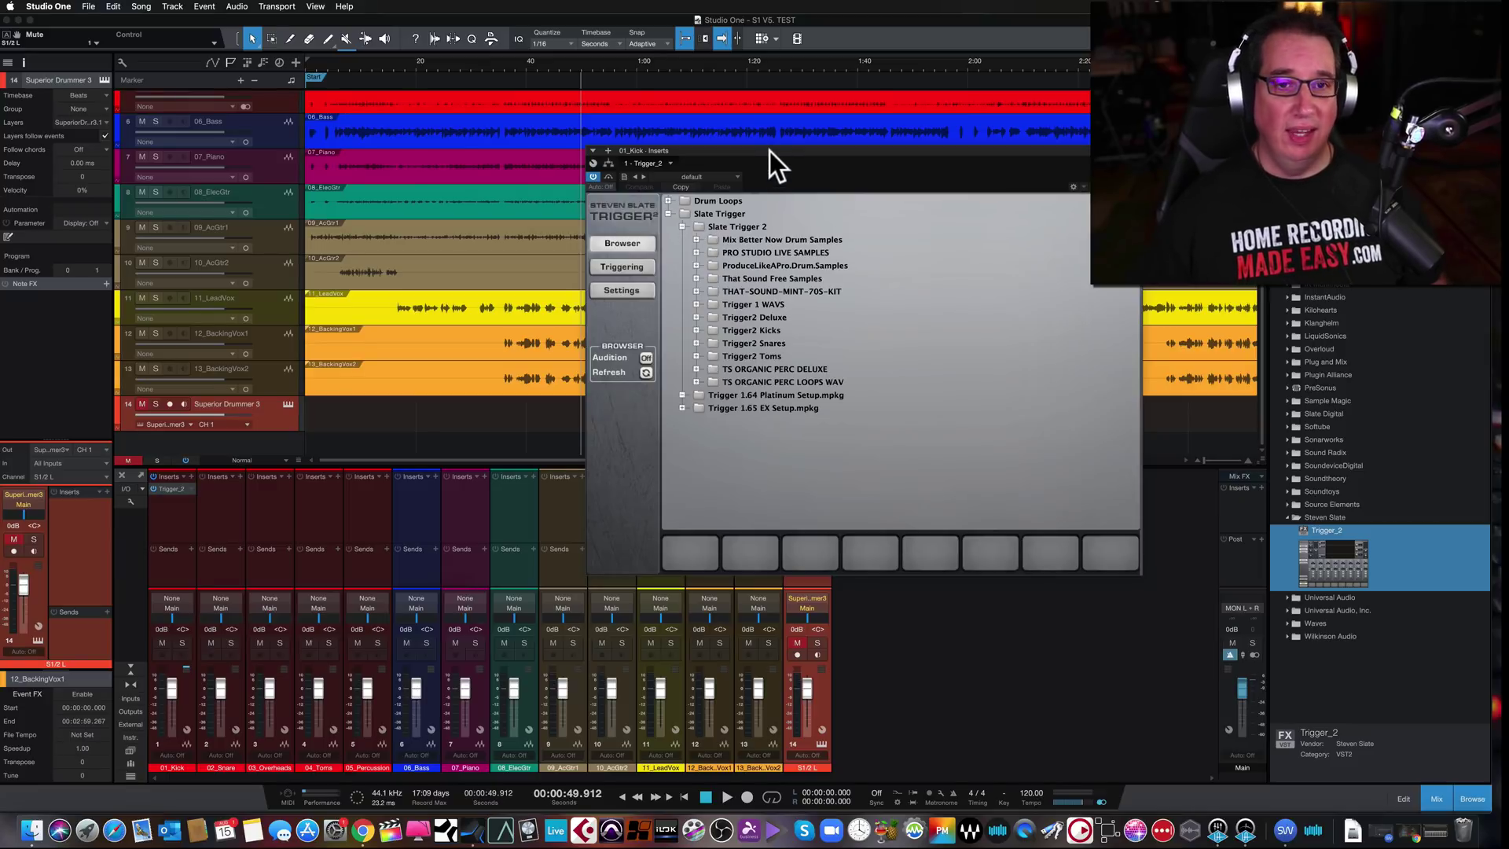
{"action": "left_click_drag", "start_coordinate": [771, 151], "coordinate": [597, 197]}
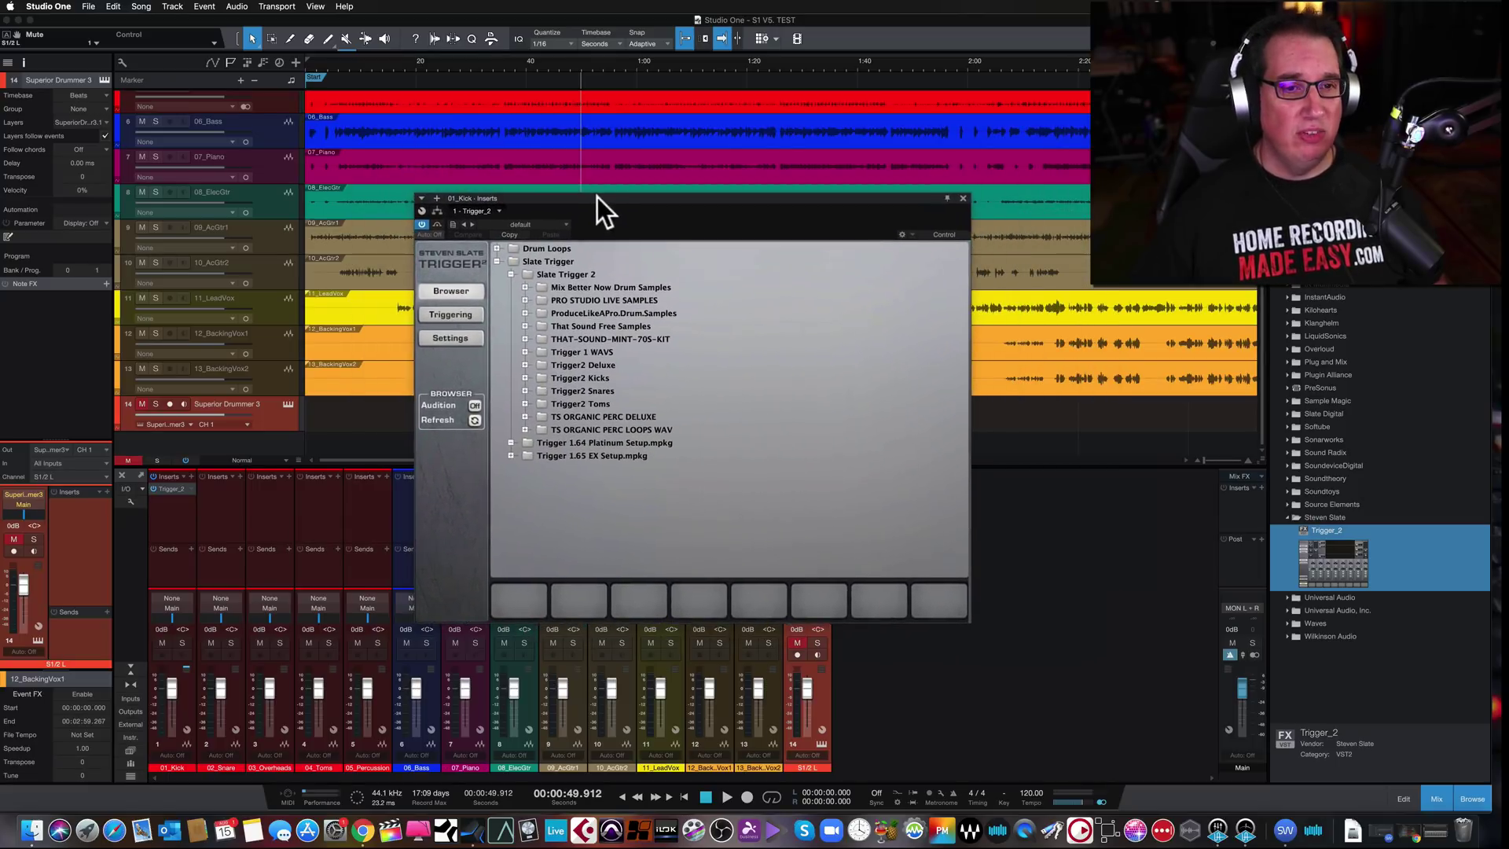
{"action": "left_click", "coordinate": [523, 377]}
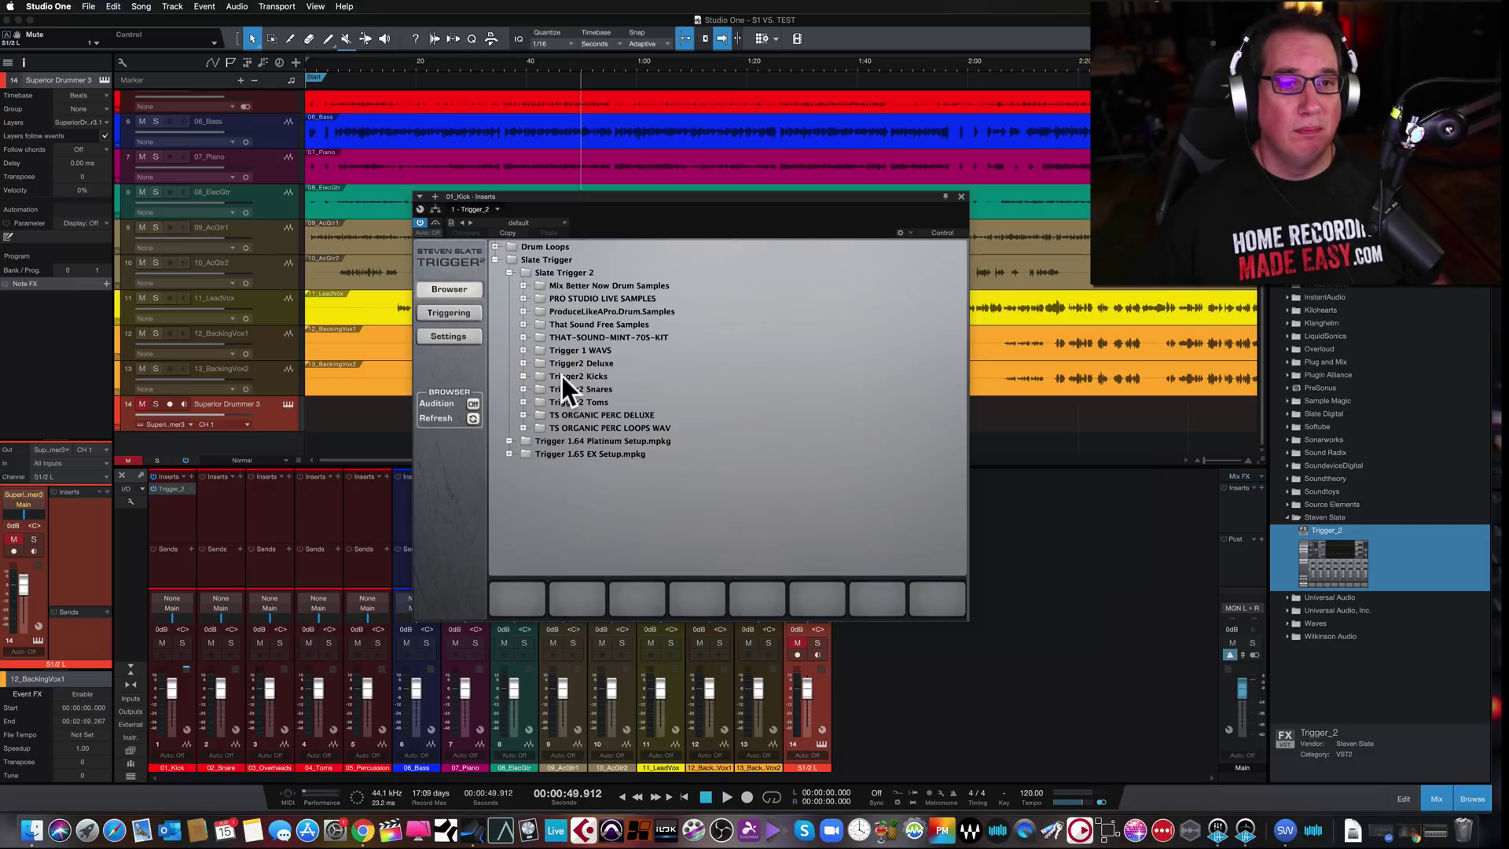
{"action": "left_click", "coordinate": [522, 376]}
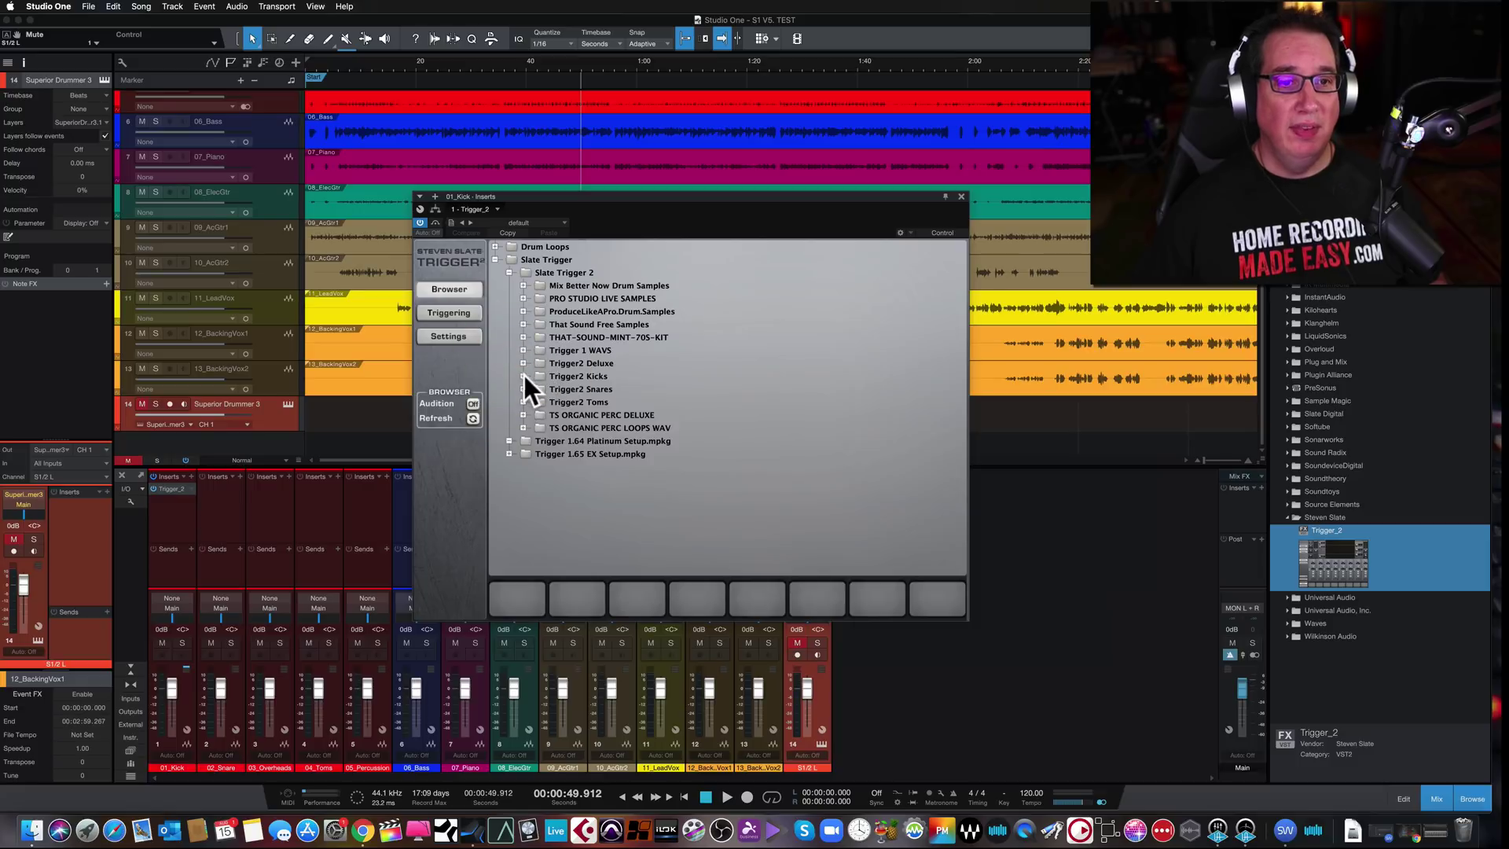
{"action": "left_click", "coordinate": [522, 375]}
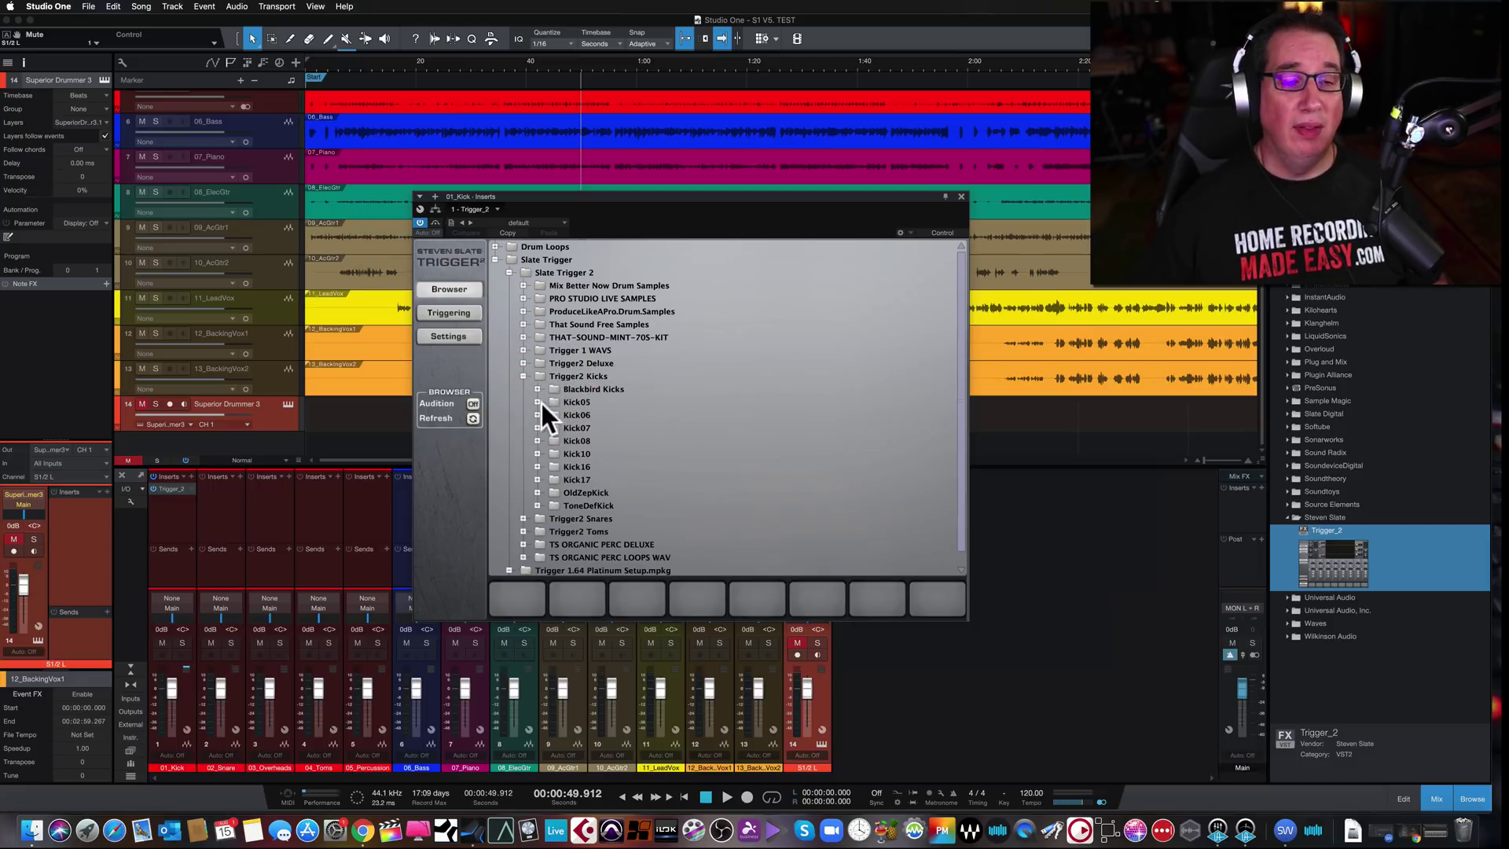
{"action": "left_click", "coordinate": [536, 402]}
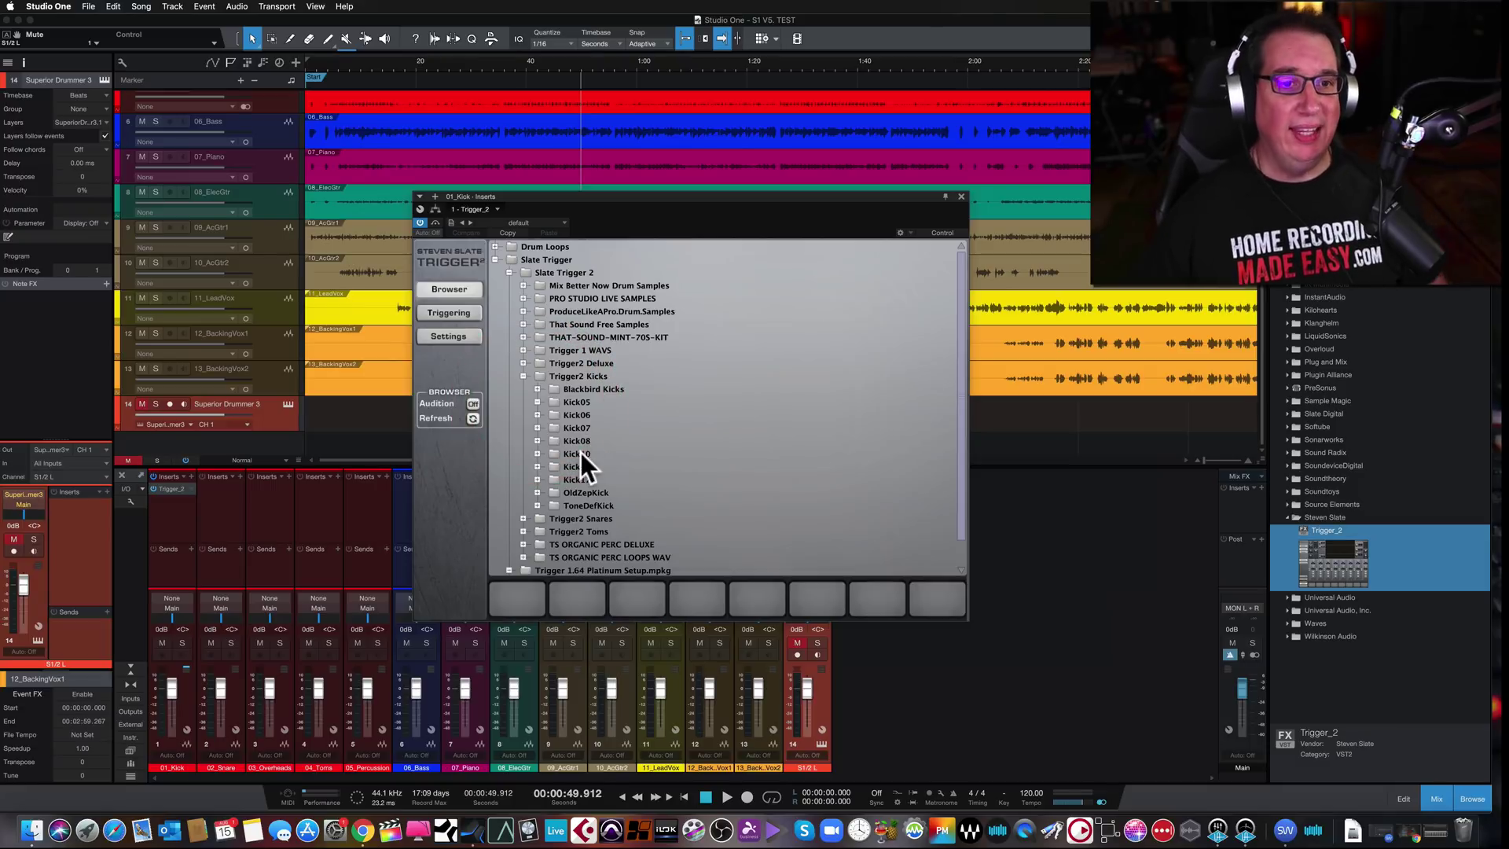
{"action": "left_click", "coordinate": [537, 401]}
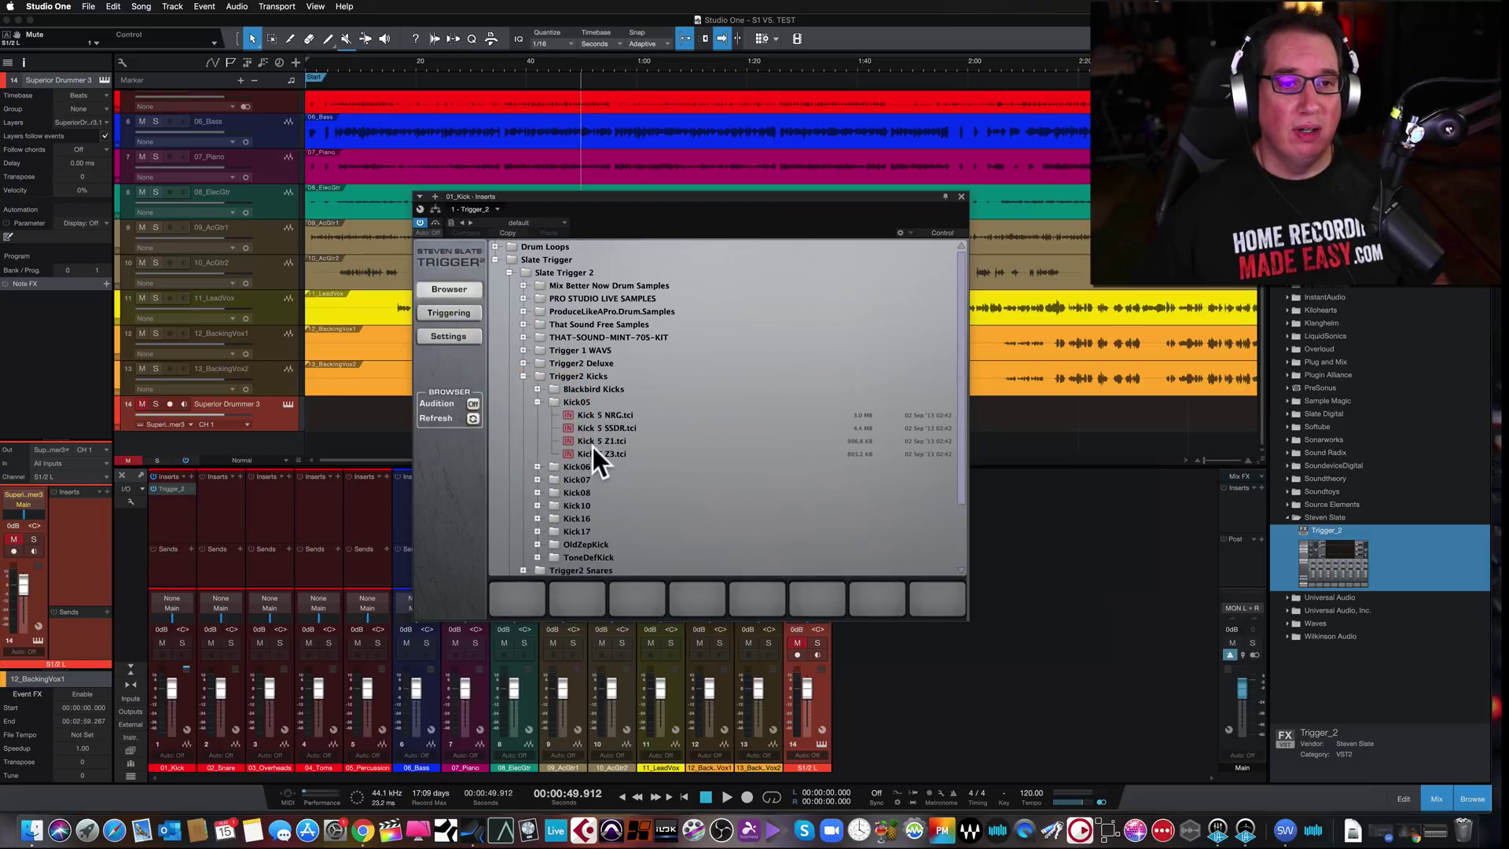
{"action": "left_click", "coordinate": [594, 453]}
{"action": "left_click_drag", "start_coordinate": [585, 454], "coordinate": [517, 592]}
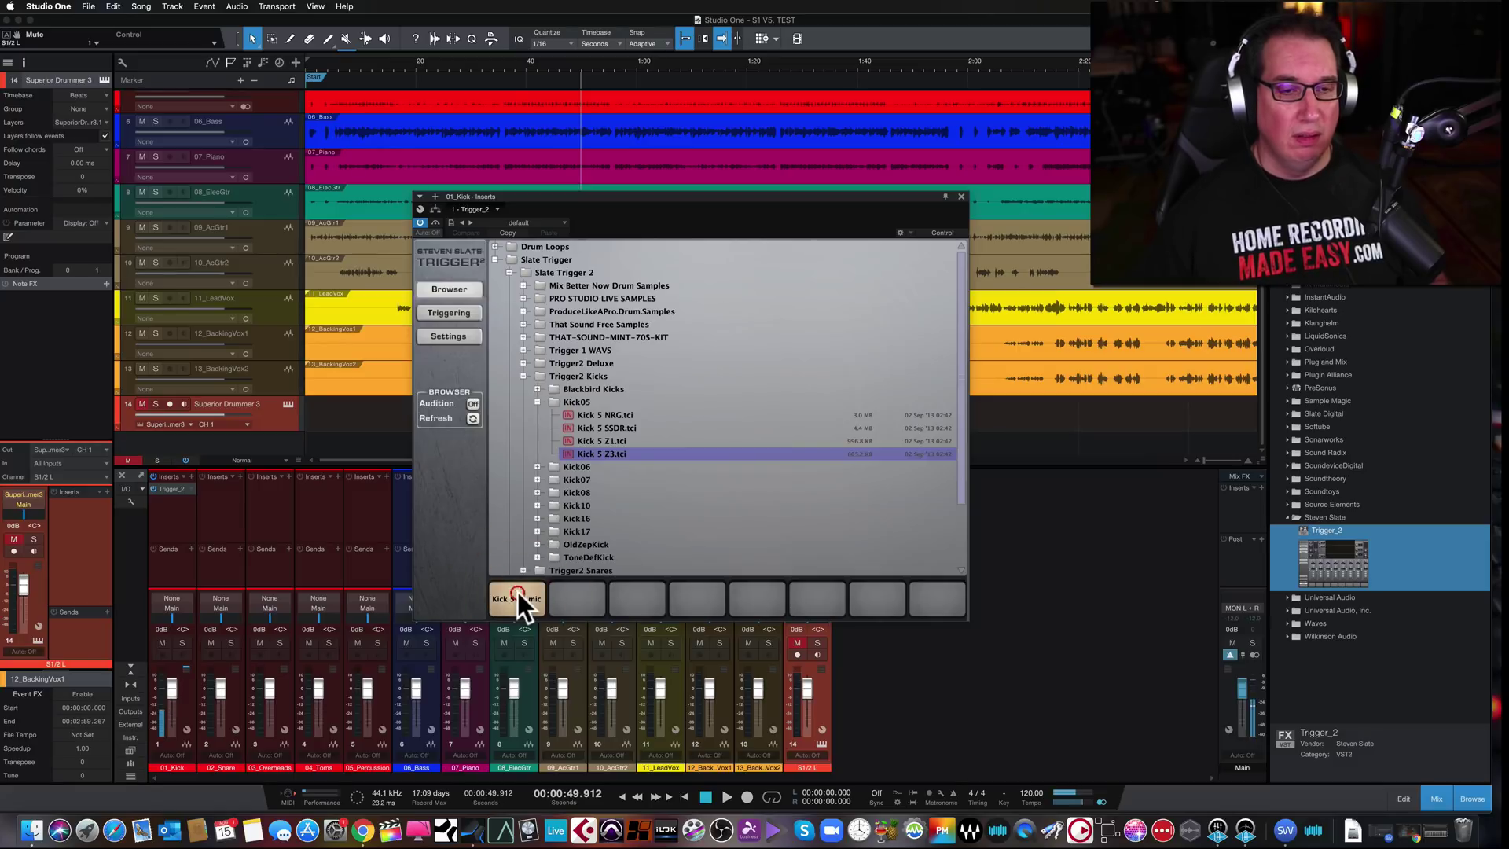
- Show Trigger's Triggering page, solo then unsolo 01_Kick, and audition the Kick 5 Z3 pad twice
{"action": "left_click", "coordinate": [449, 313]}
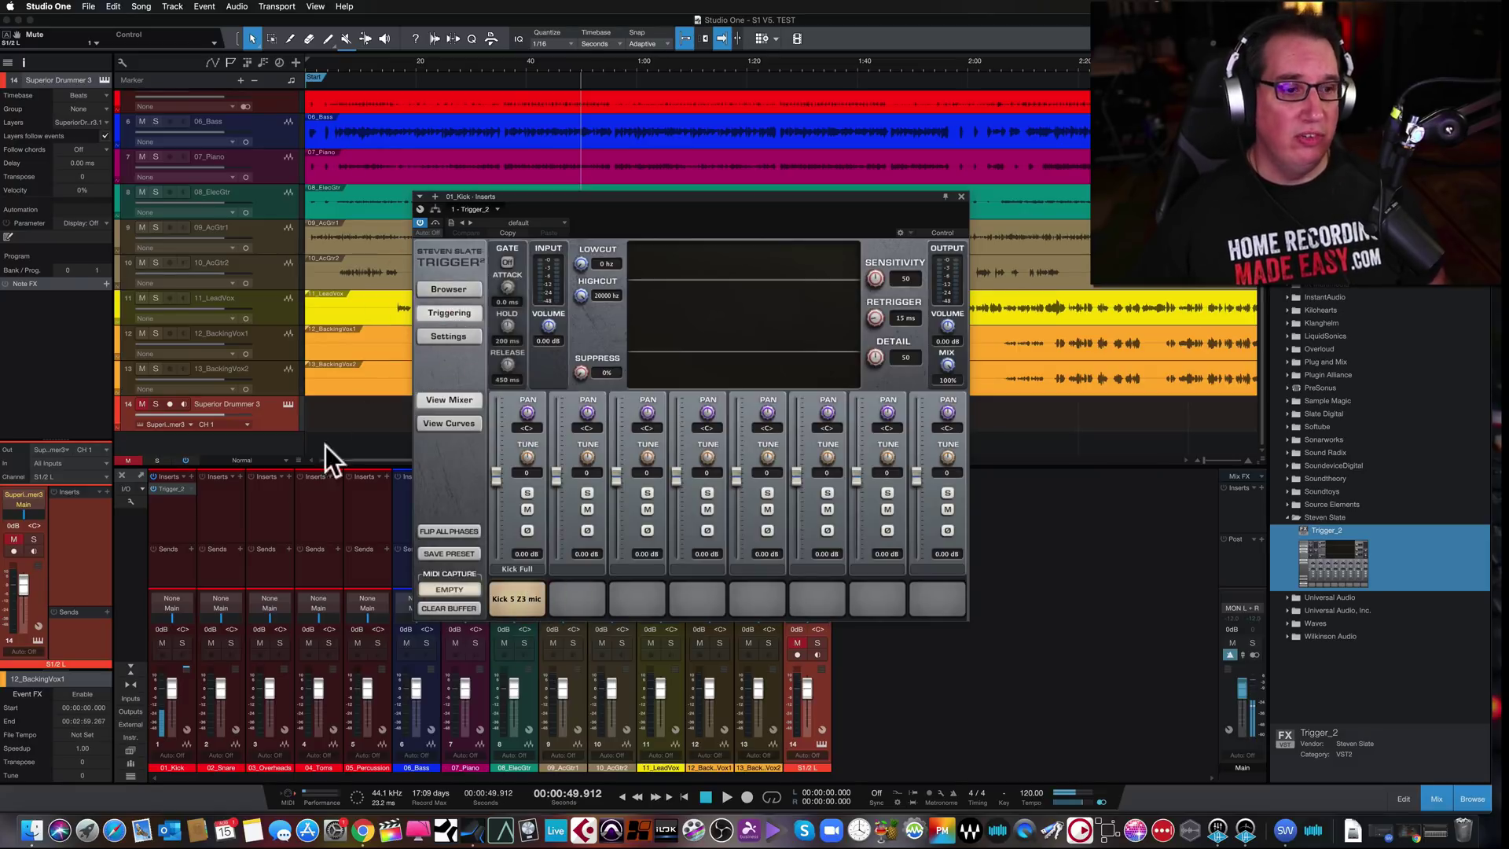
{"action": "left_click", "coordinate": [180, 642]}
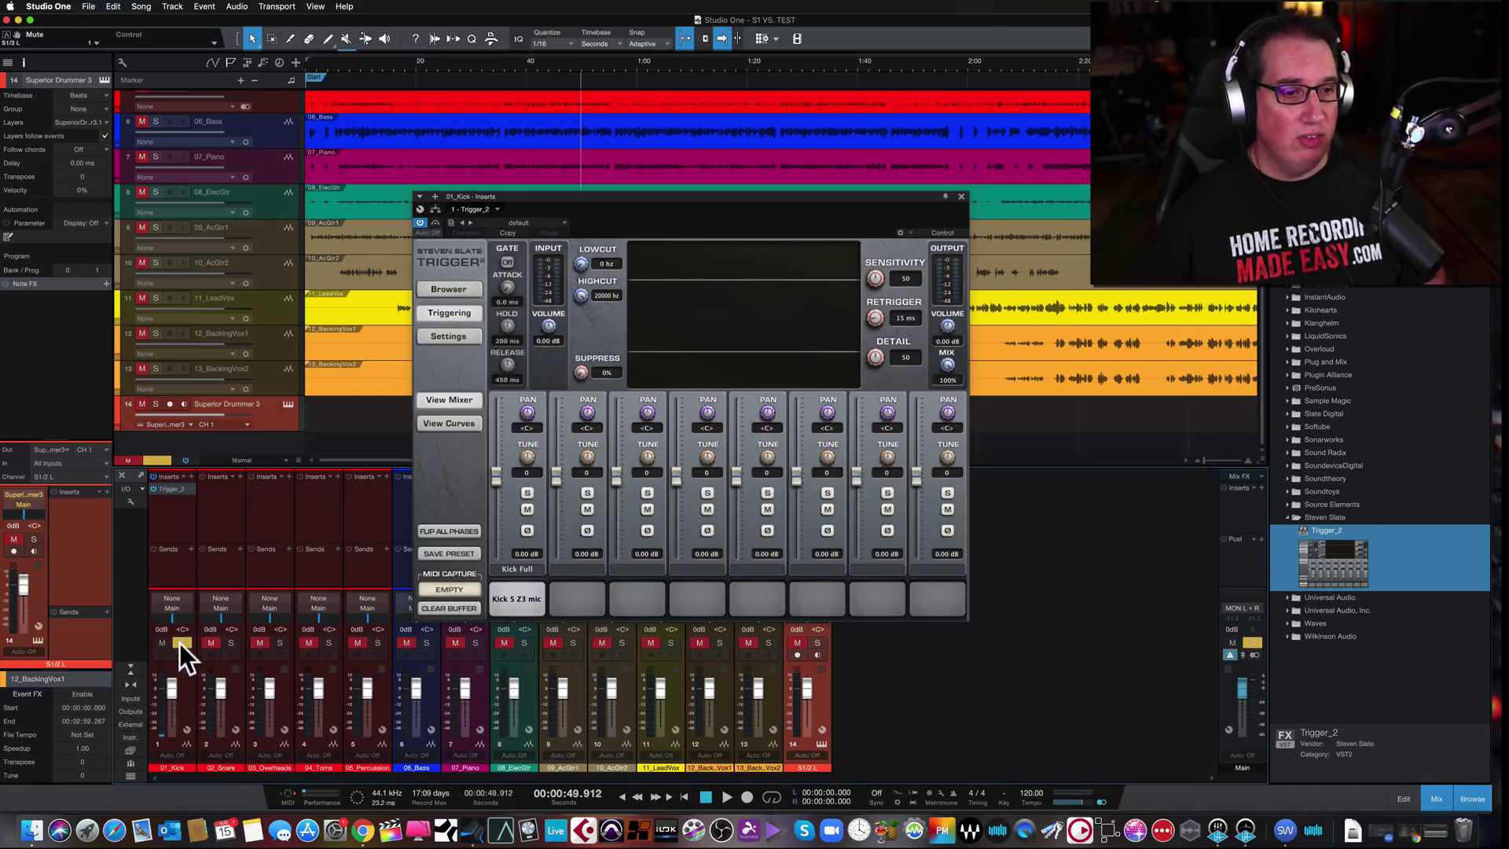
{"action": "left_click", "coordinate": [181, 643]}
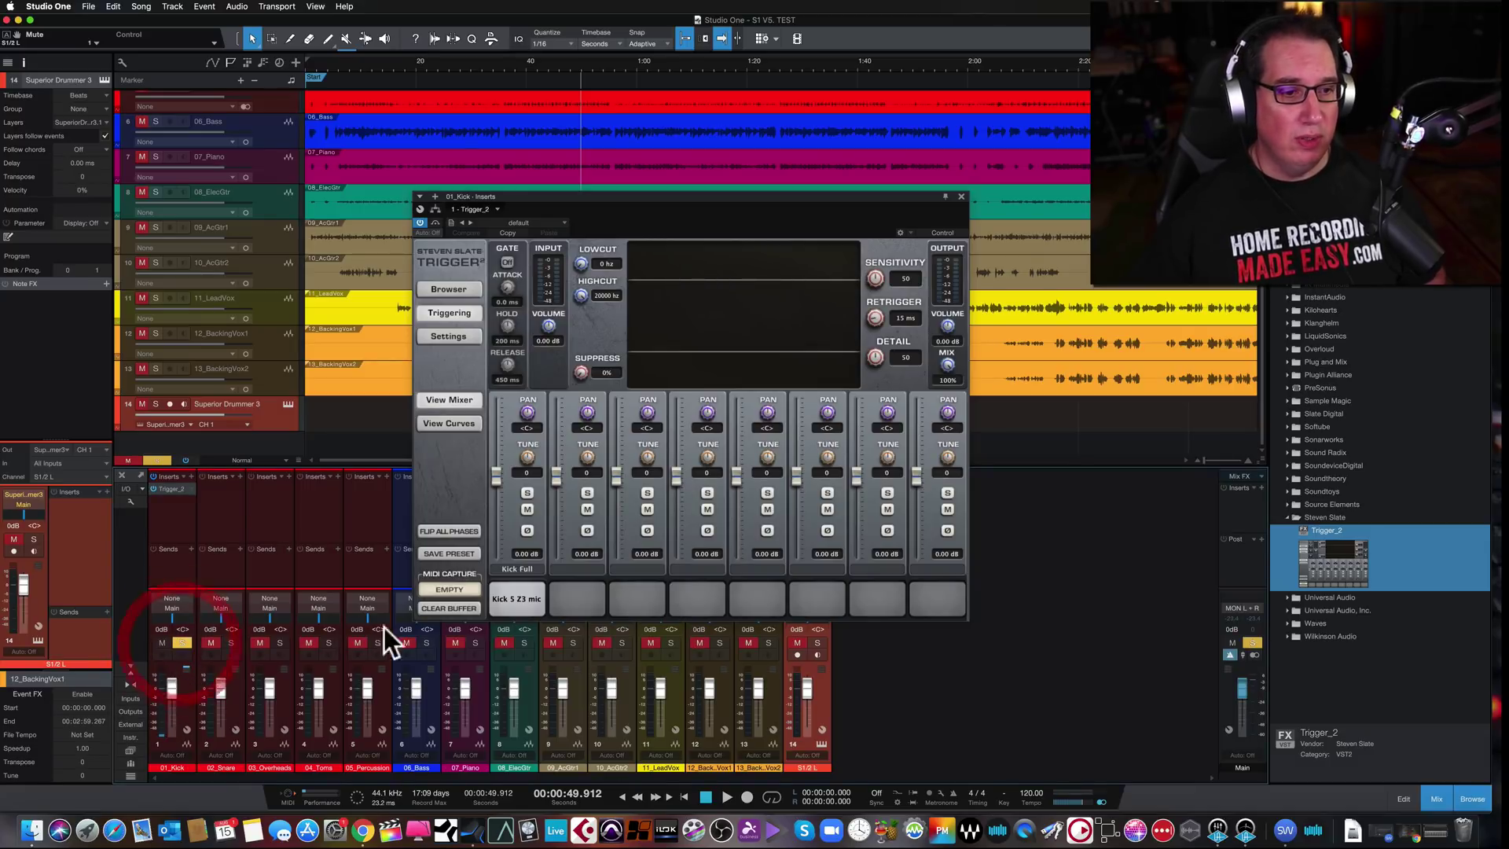
{"action": "left_click", "coordinate": [512, 599]}
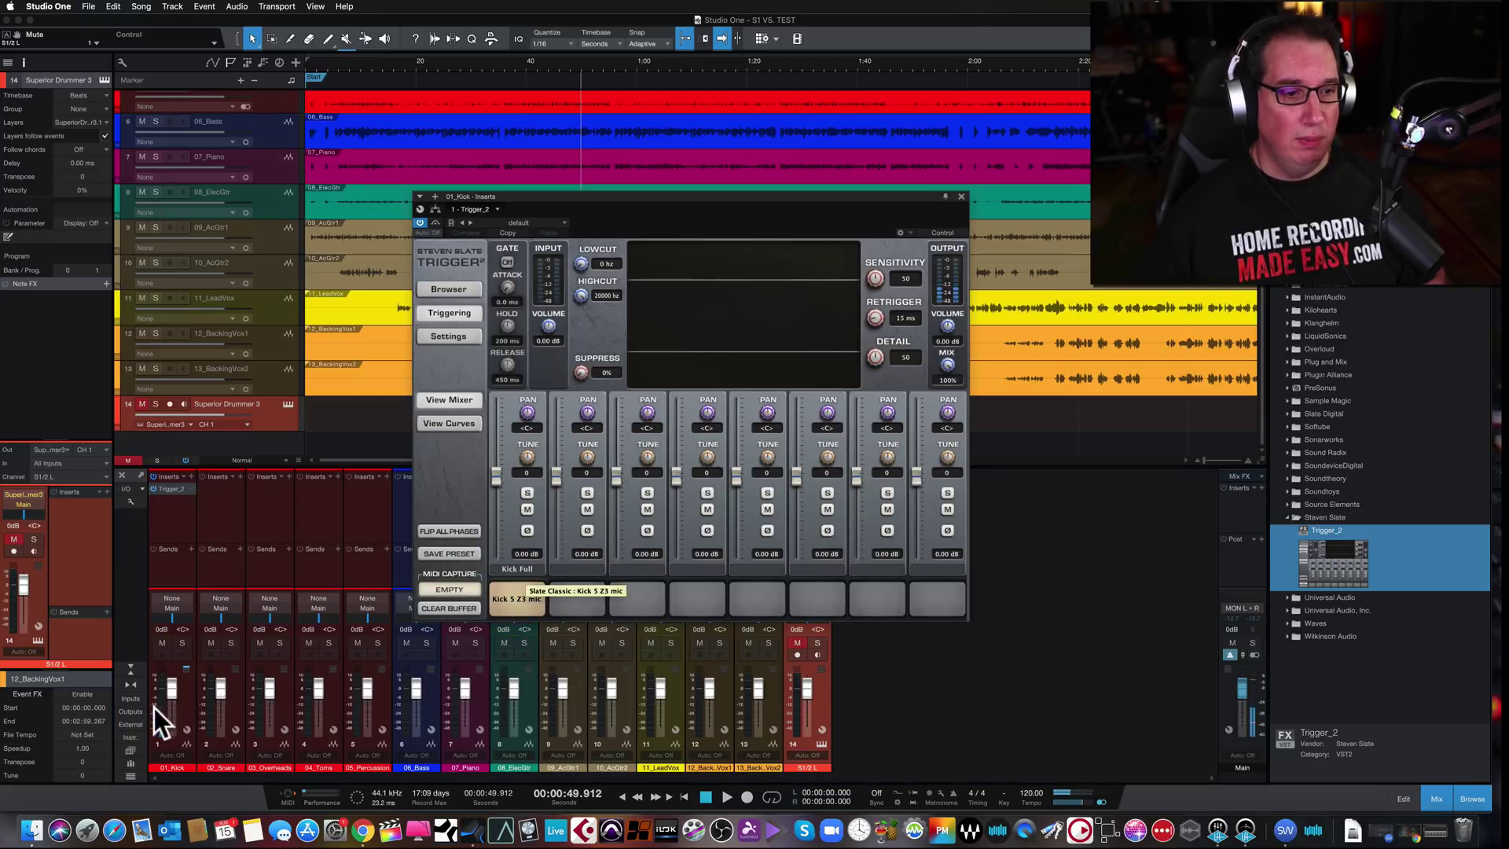
{"action": "left_click", "coordinate": [162, 564]}
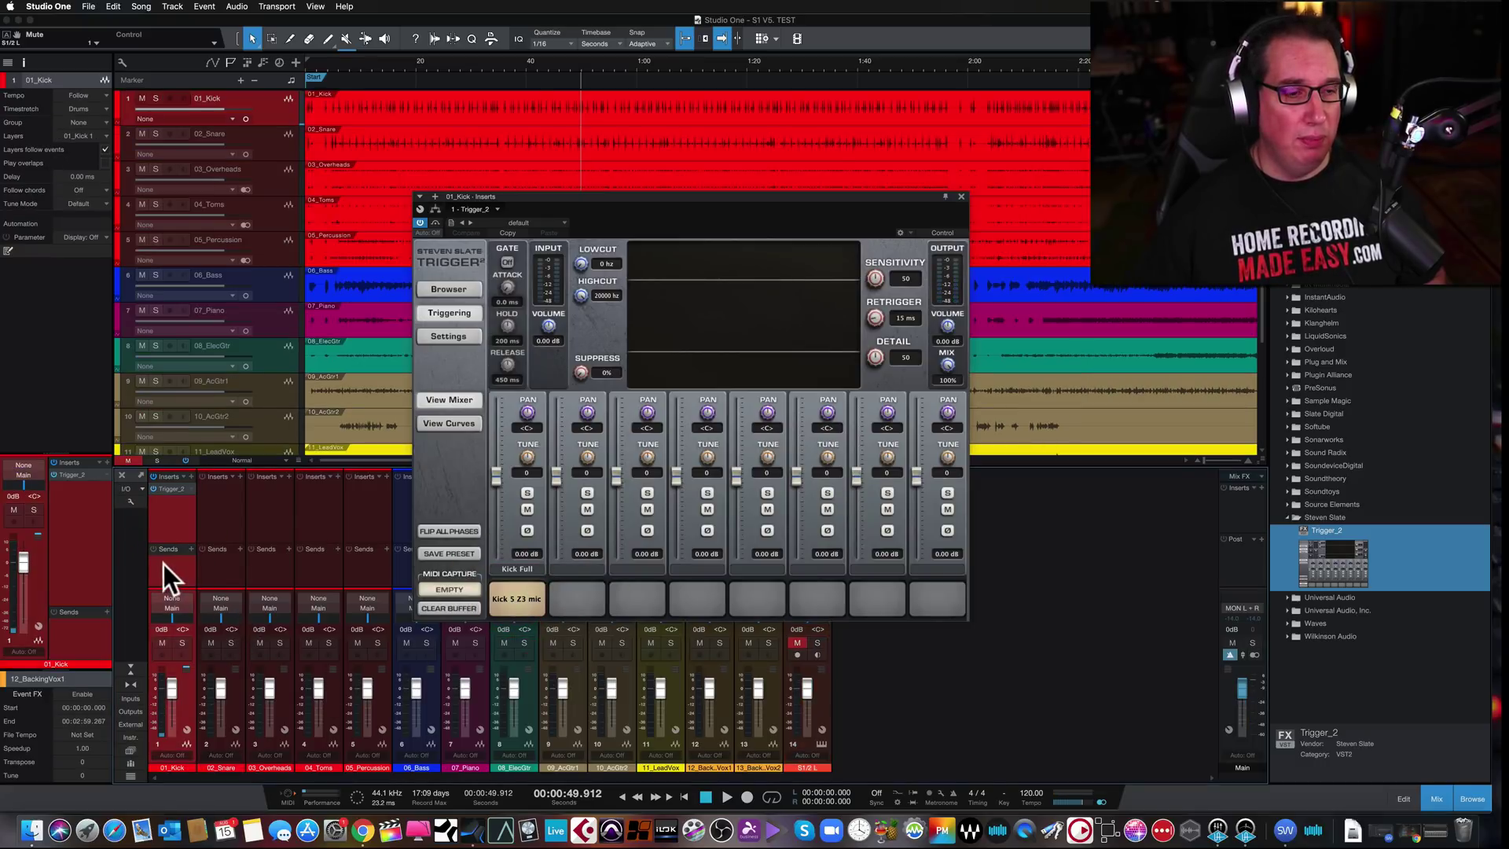
{"action": "left_click", "coordinate": [508, 602]}
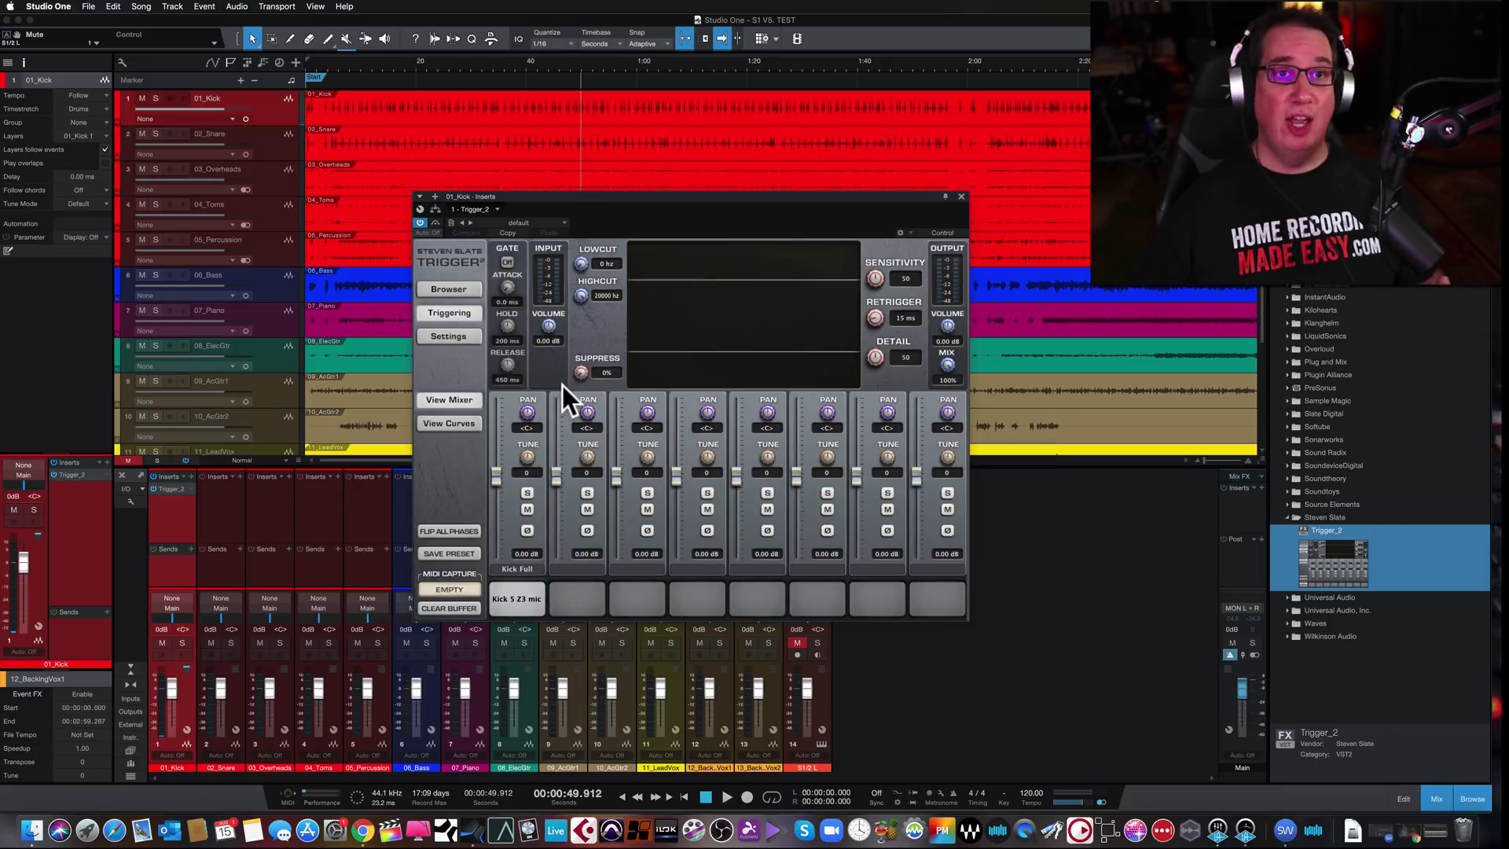
{"action": "left_click", "coordinate": [63, 5]}
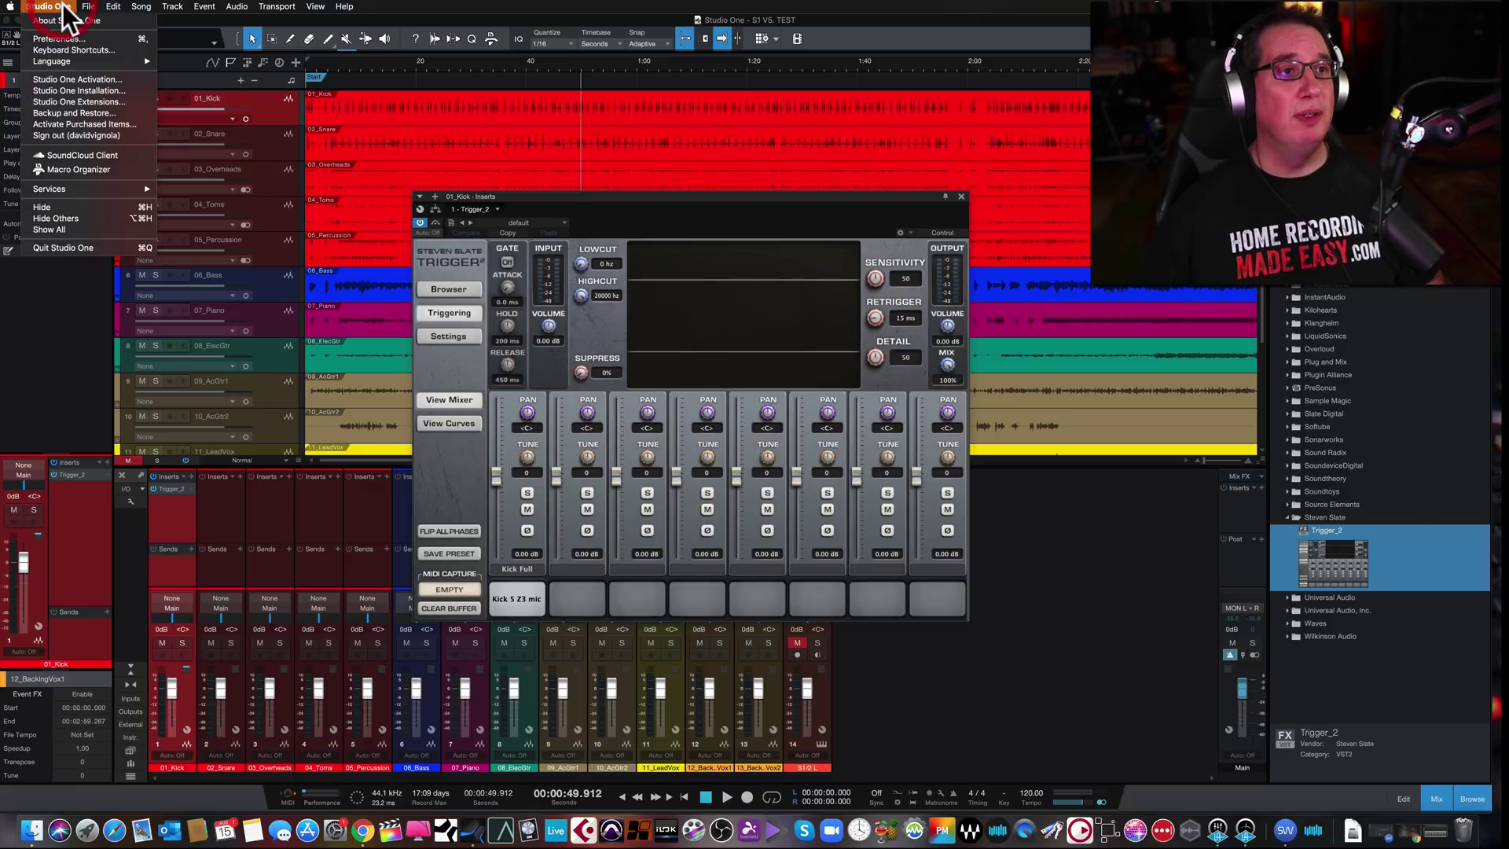
{"action": "left_click", "coordinate": [58, 37]}
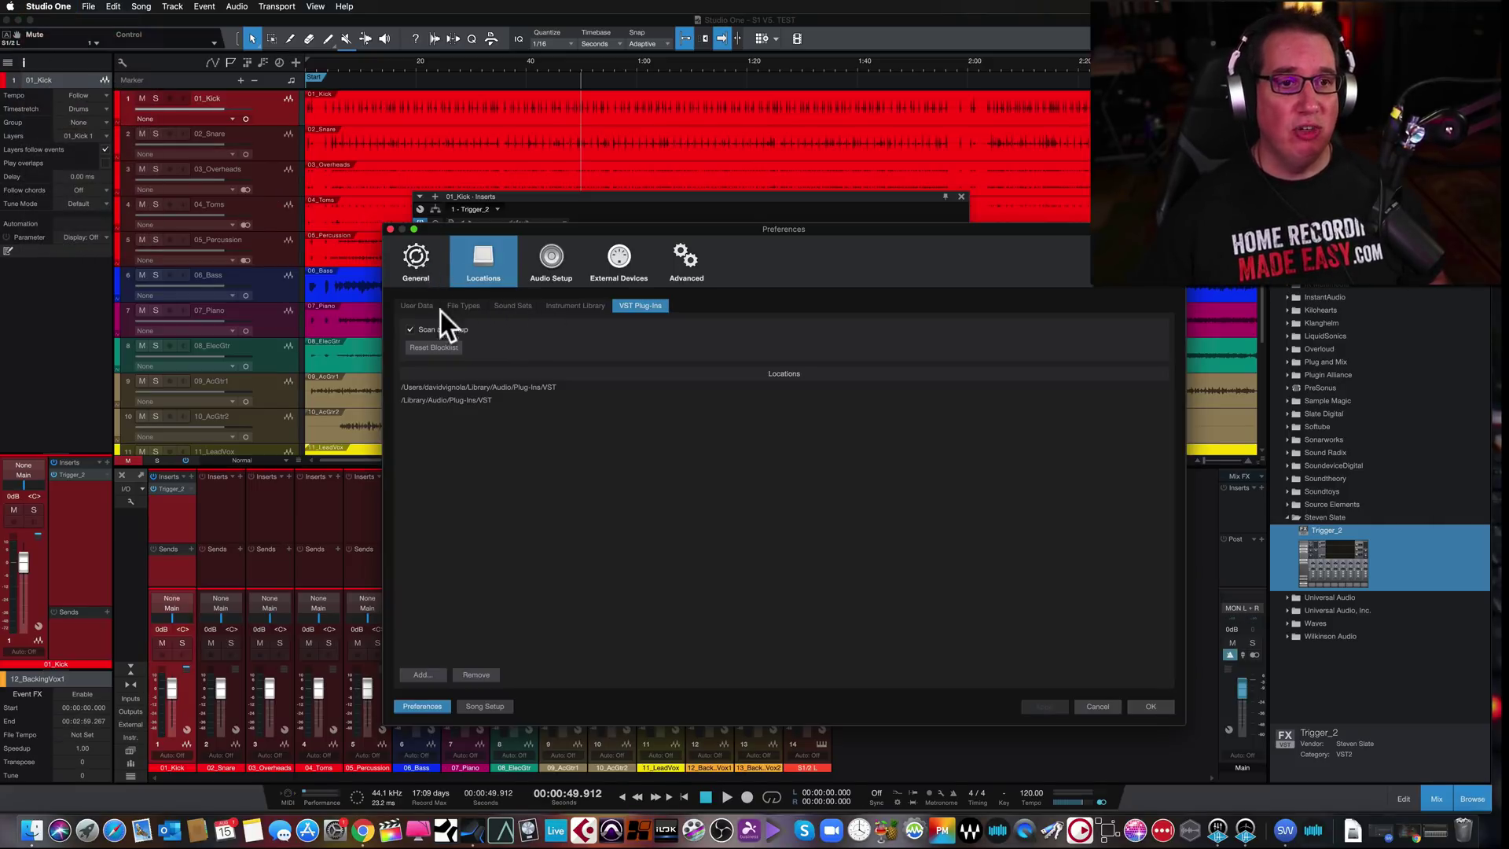
{"action": "left_click", "coordinate": [550, 271]}
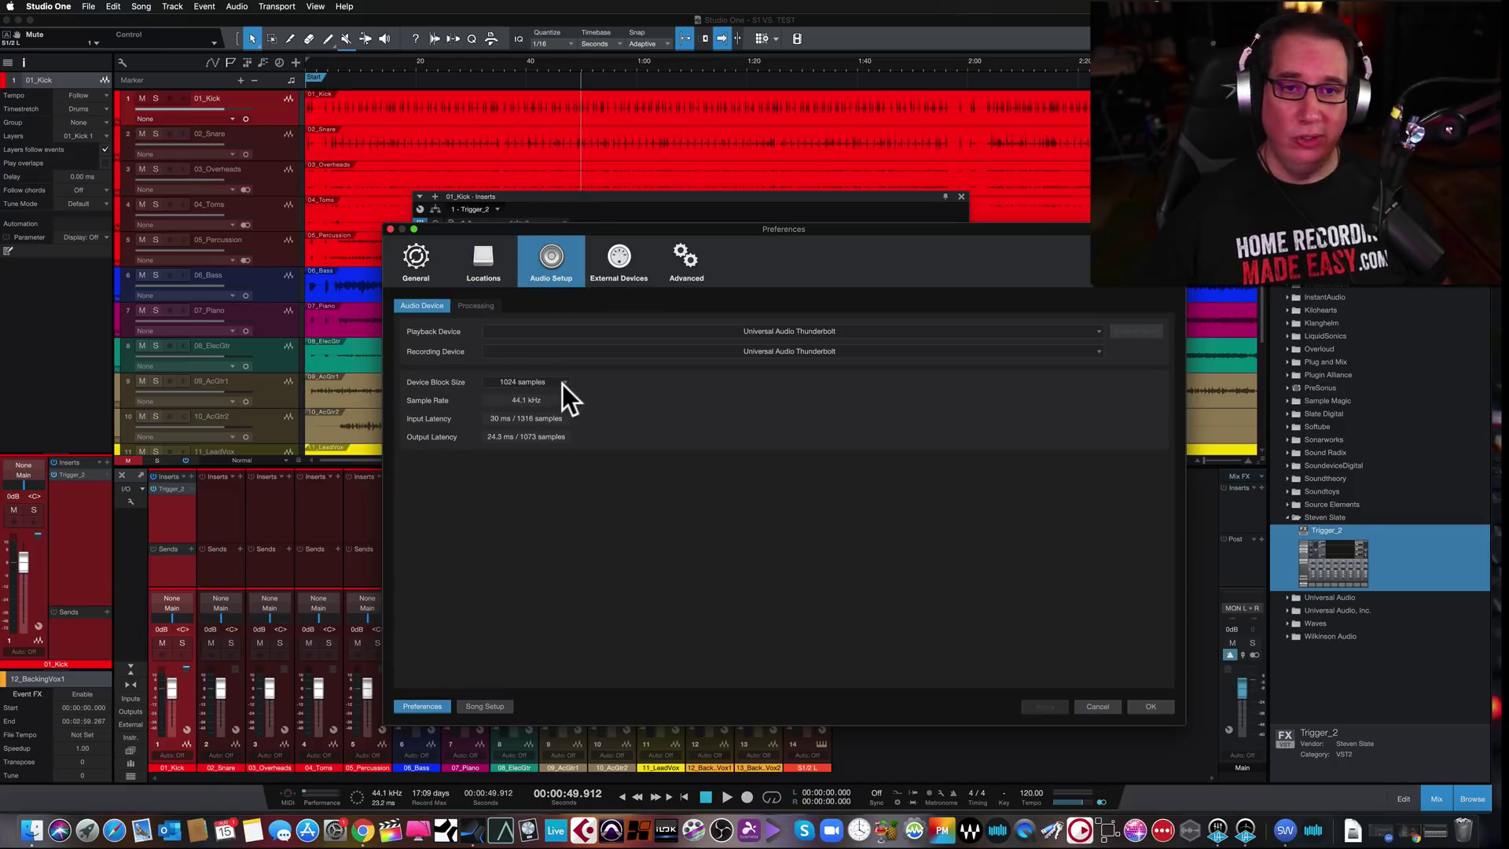
{"action": "left_click", "coordinate": [563, 382]}
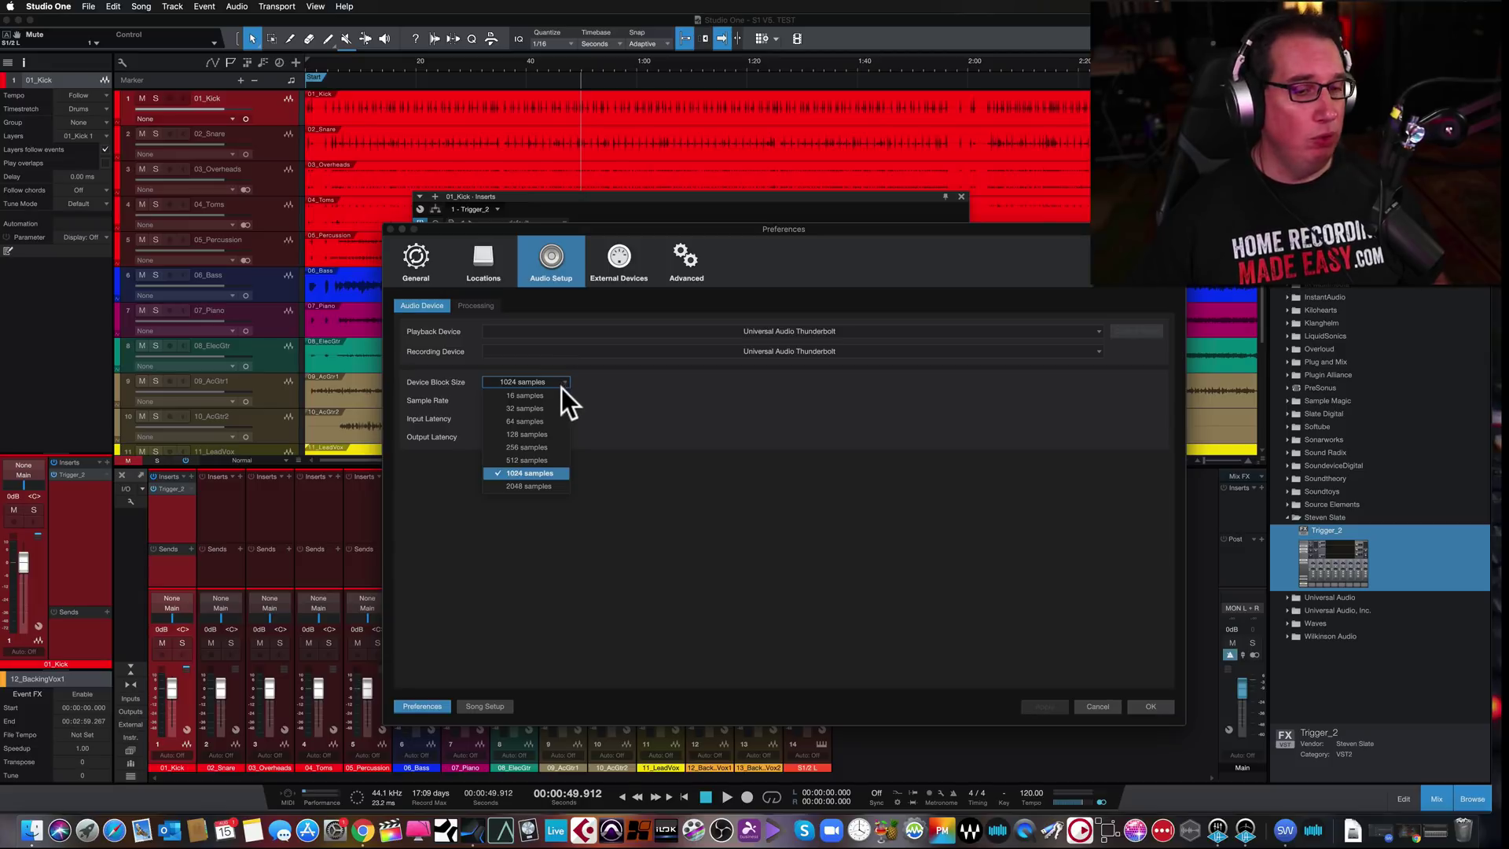
{"action": "left_click", "coordinate": [527, 434]}
{"action": "left_click", "coordinate": [1148, 704]}
{"action": "left_click", "coordinate": [517, 597]}
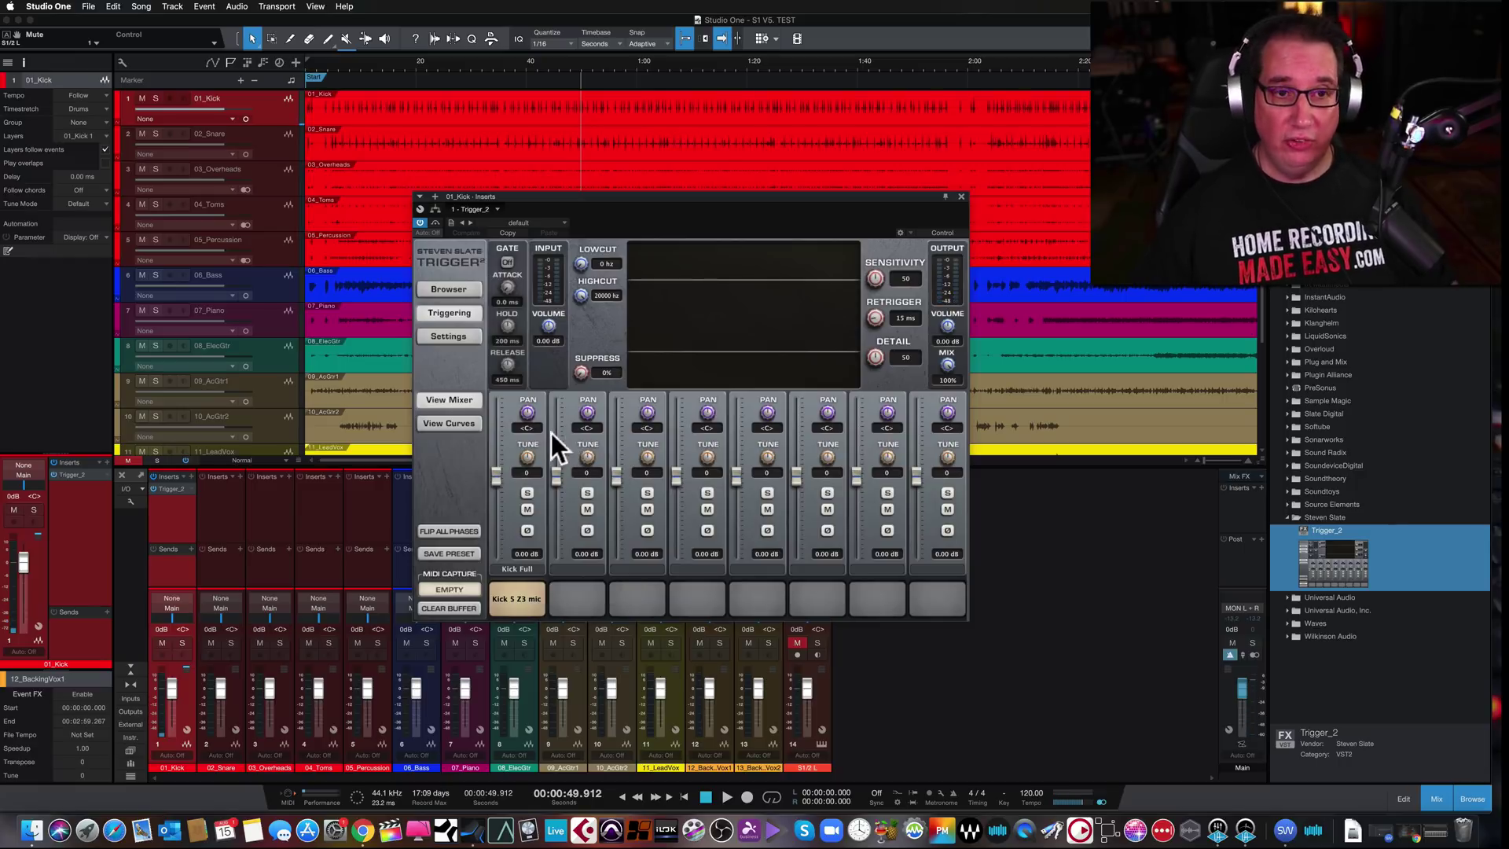
{"action": "left_click", "coordinate": [50, 6]}
{"action": "left_click", "coordinate": [50, 38]}
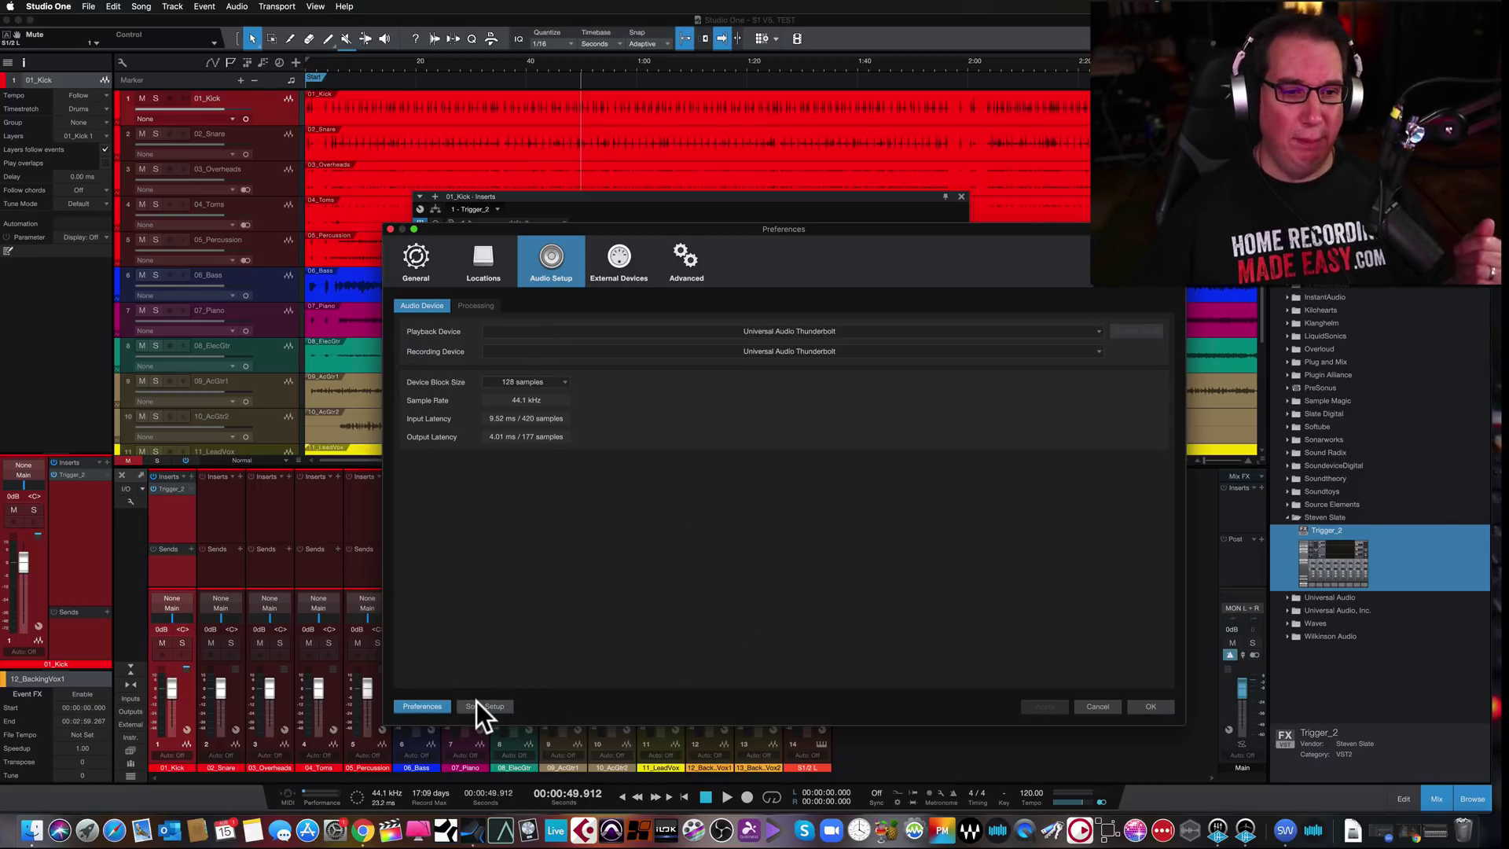
{"action": "left_click", "coordinate": [553, 381]}
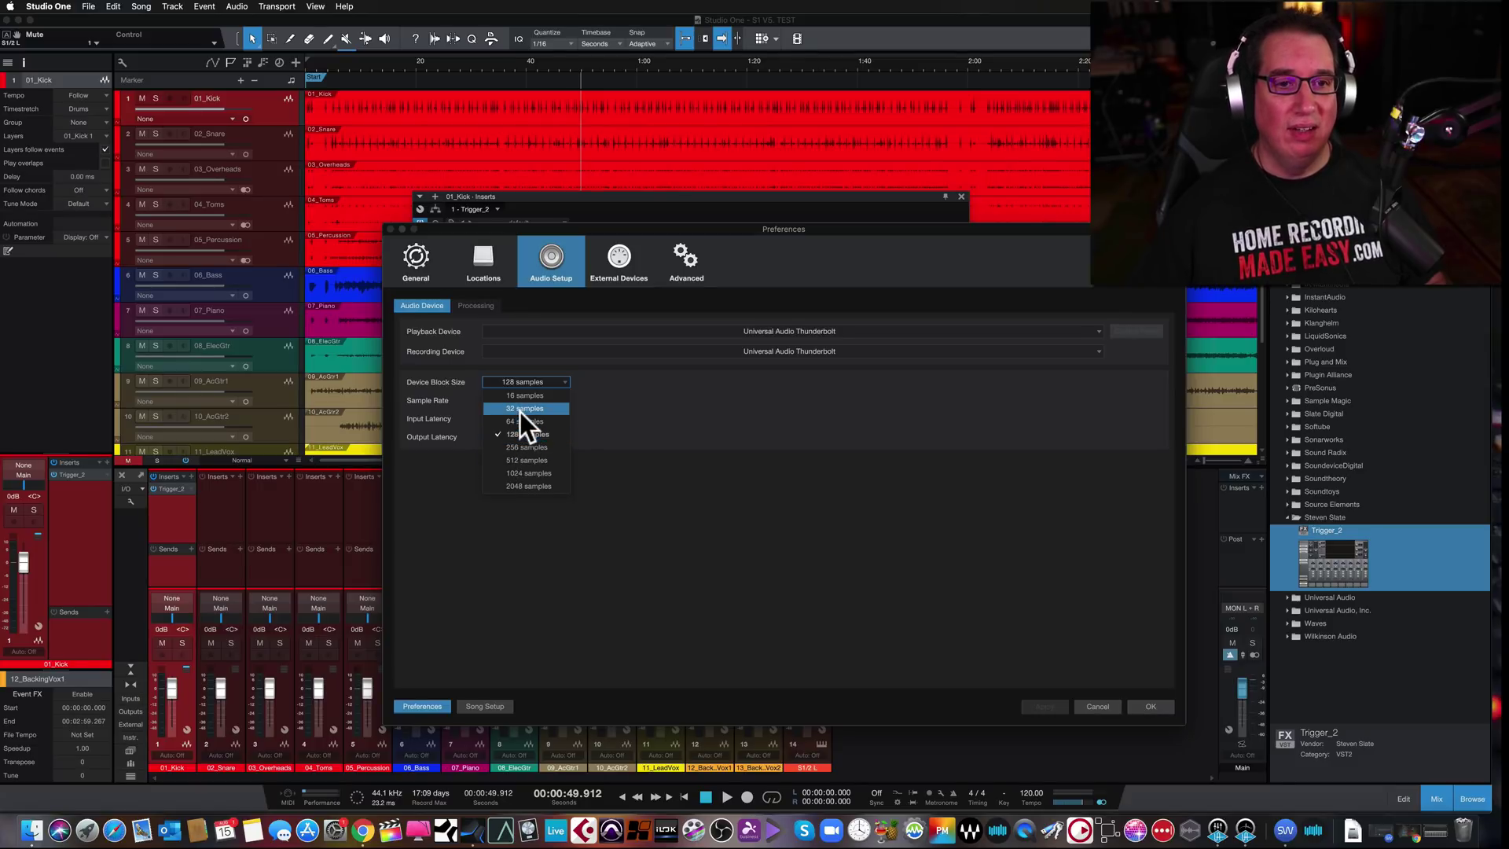
{"action": "left_click", "coordinate": [516, 473]}
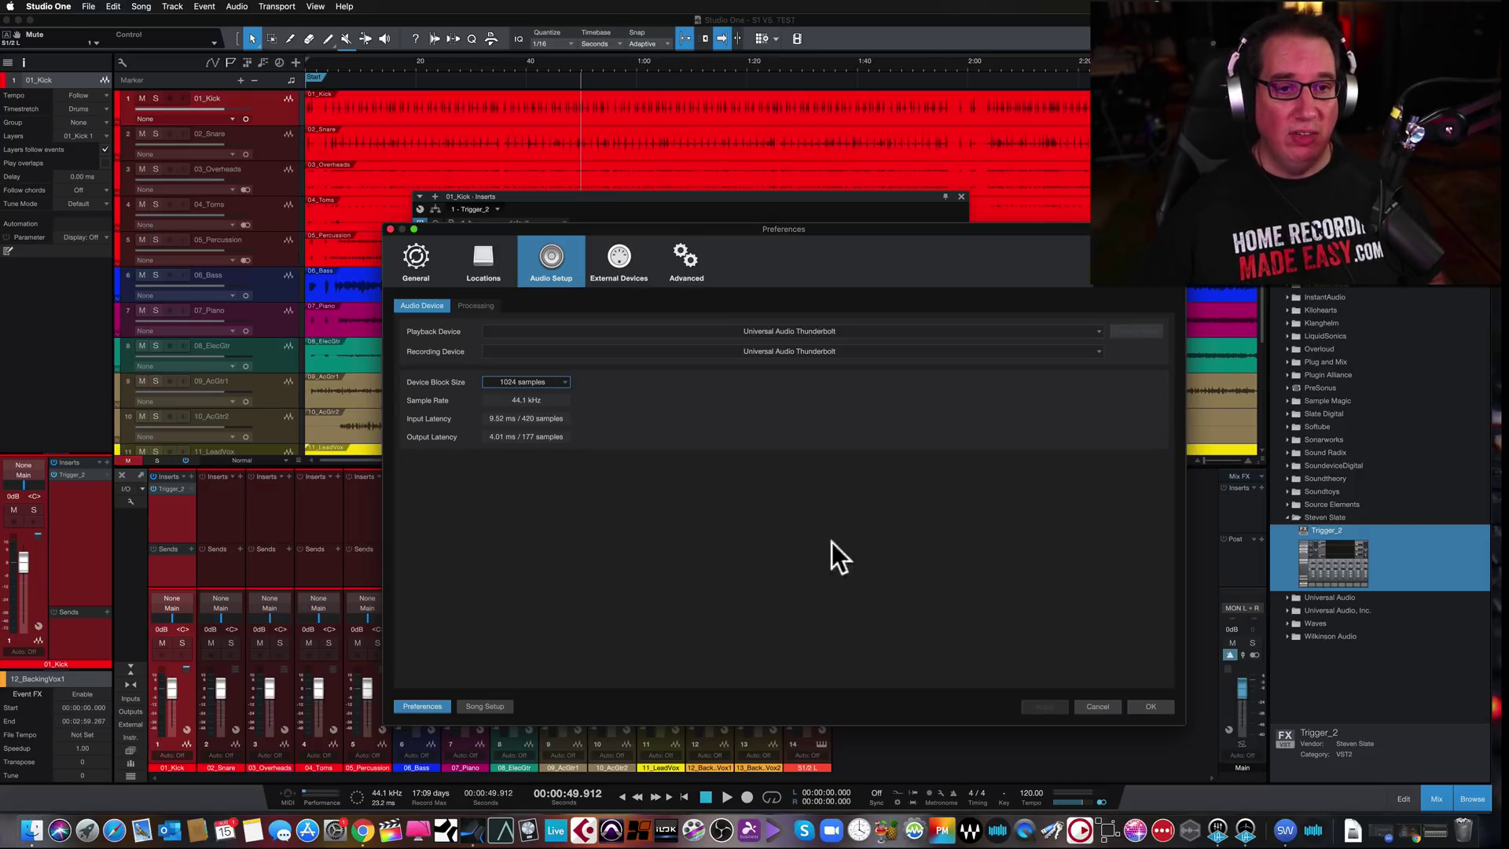
{"action": "left_click", "coordinate": [1141, 704]}
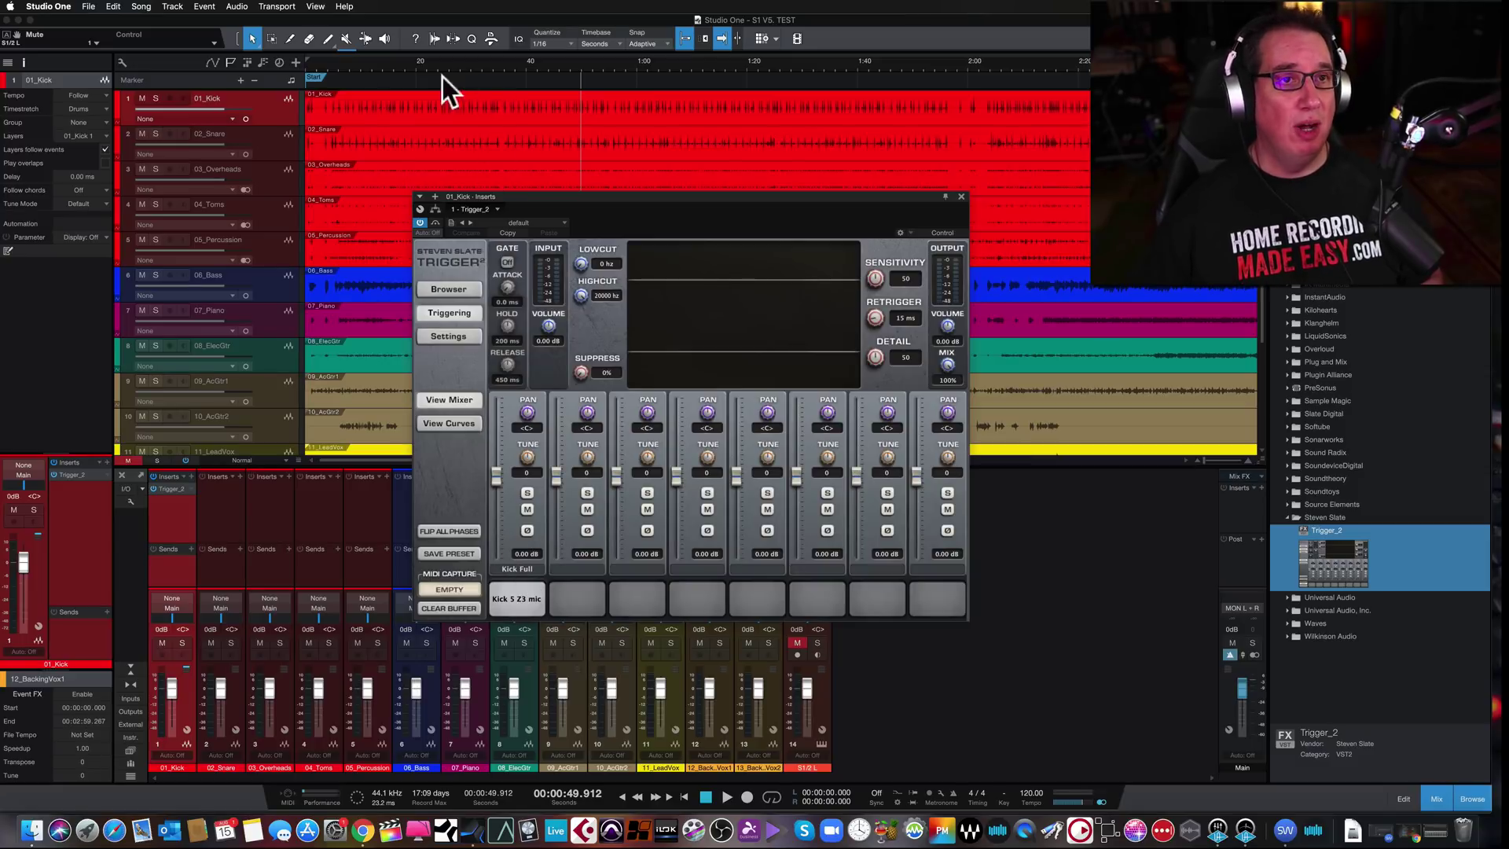
- Solo 01_Kick, loop the range from 0:33 to 1:09, and play it
{"action": "left_click", "coordinate": [181, 643]}
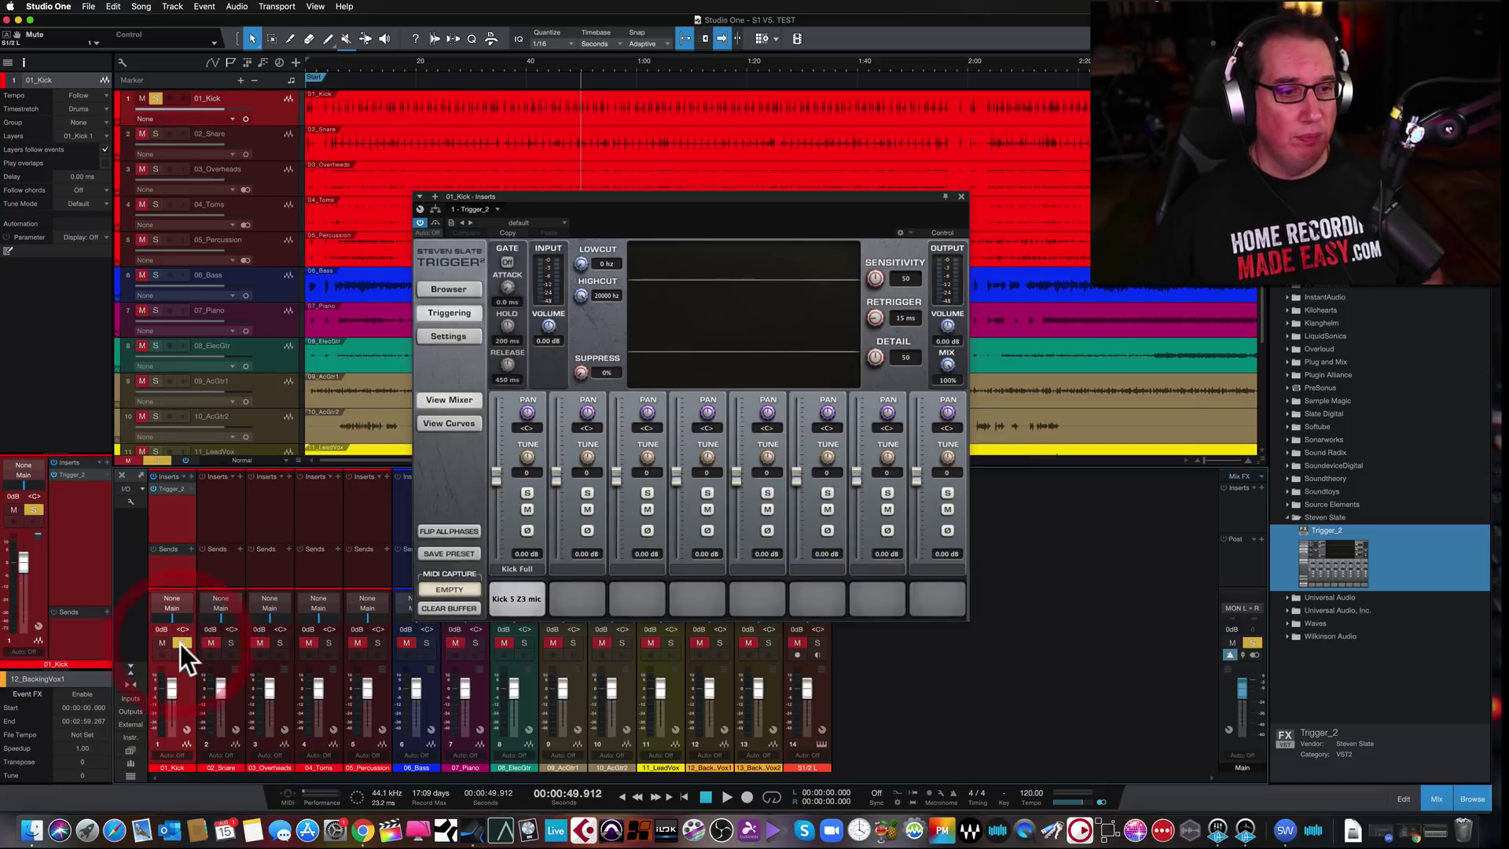
{"action": "left_click_drag", "start_coordinate": [487, 55], "coordinate": [687, 62]}
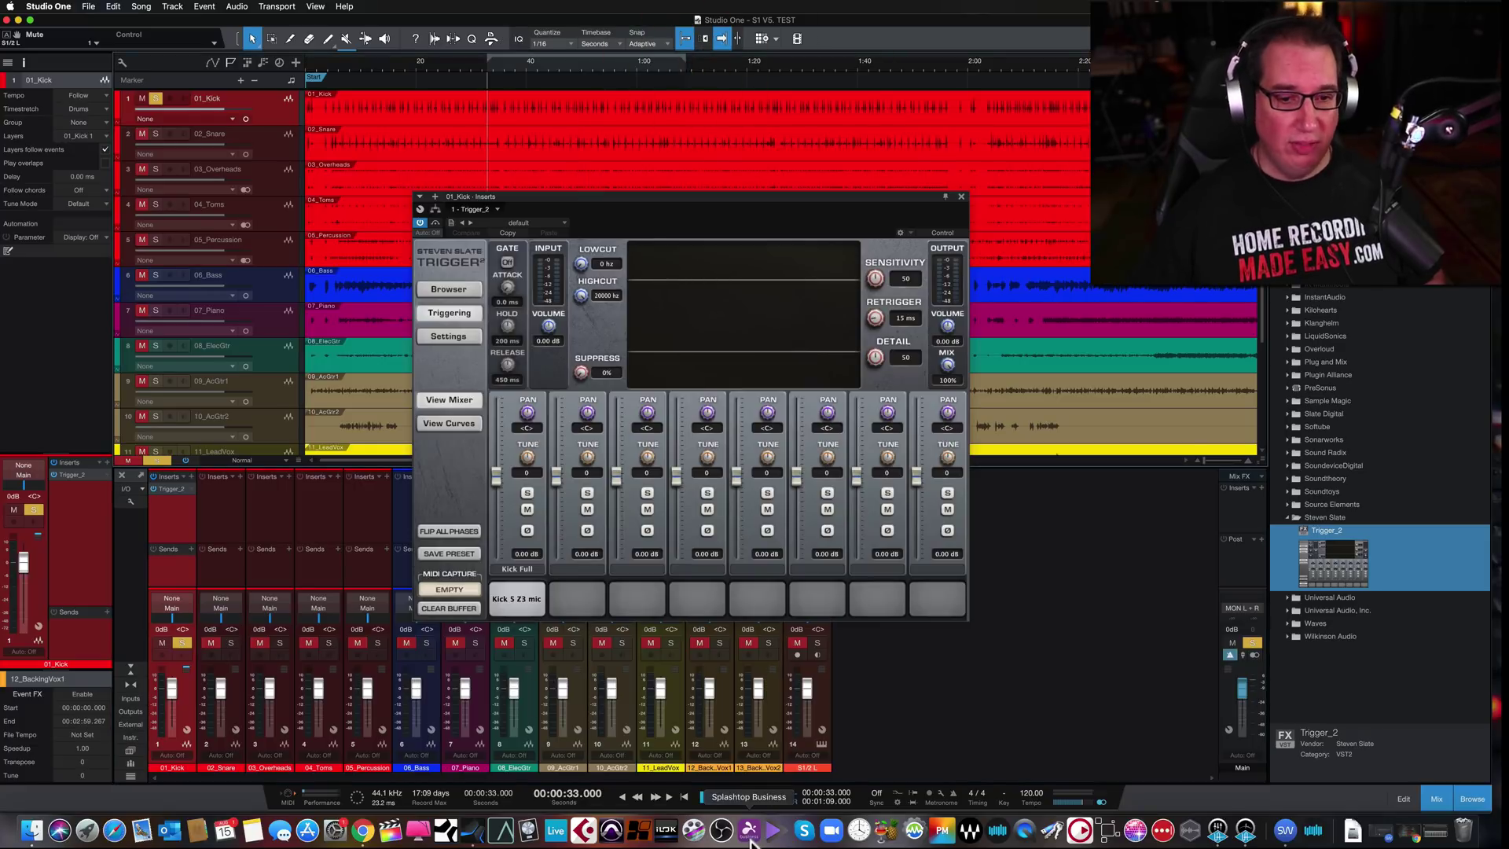
{"action": "left_click", "coordinate": [770, 796]}
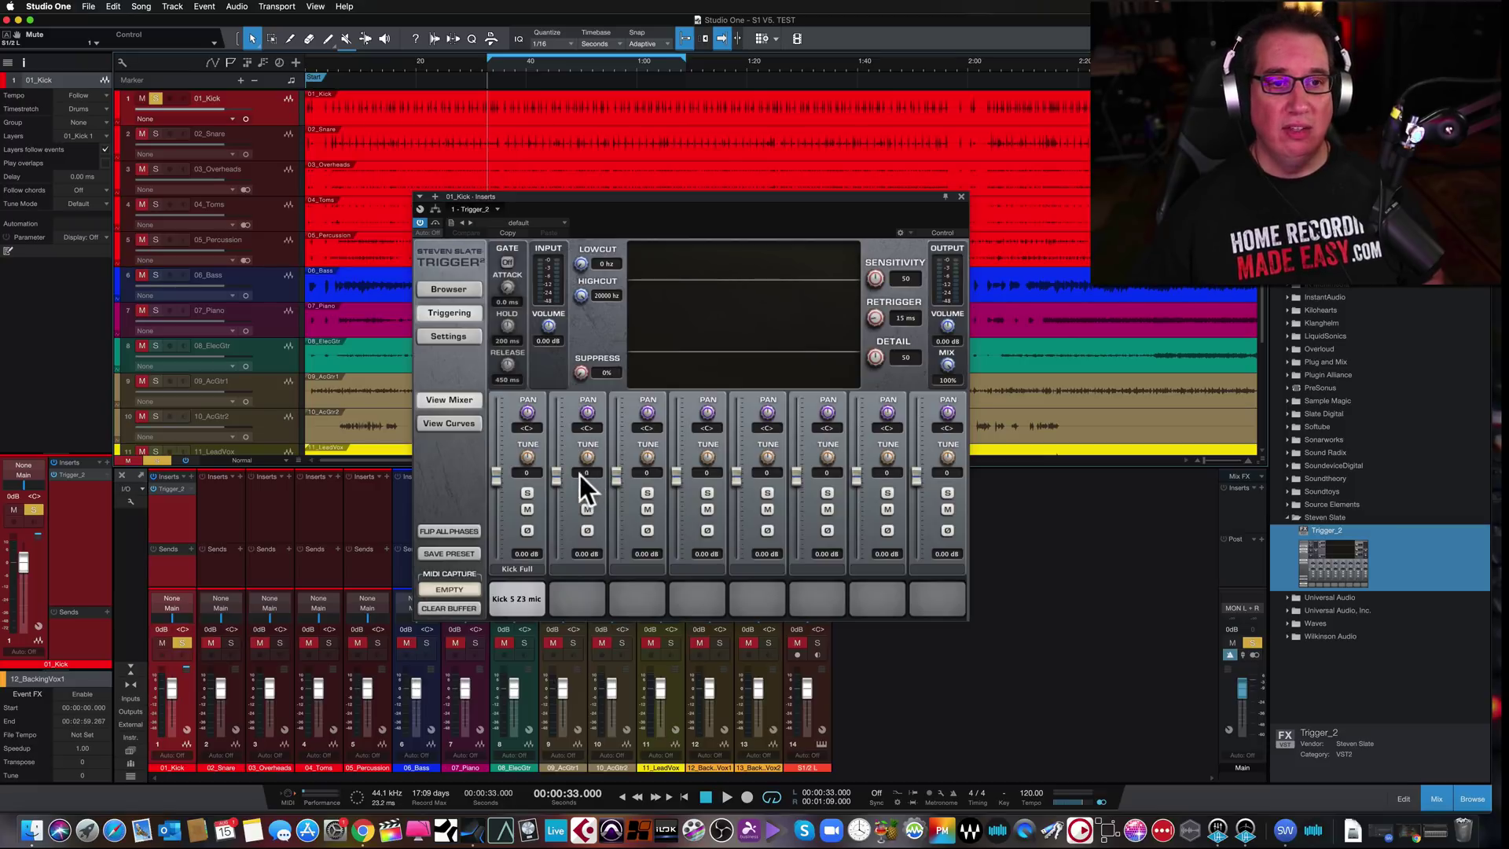
{"action": "key", "text": "space"}
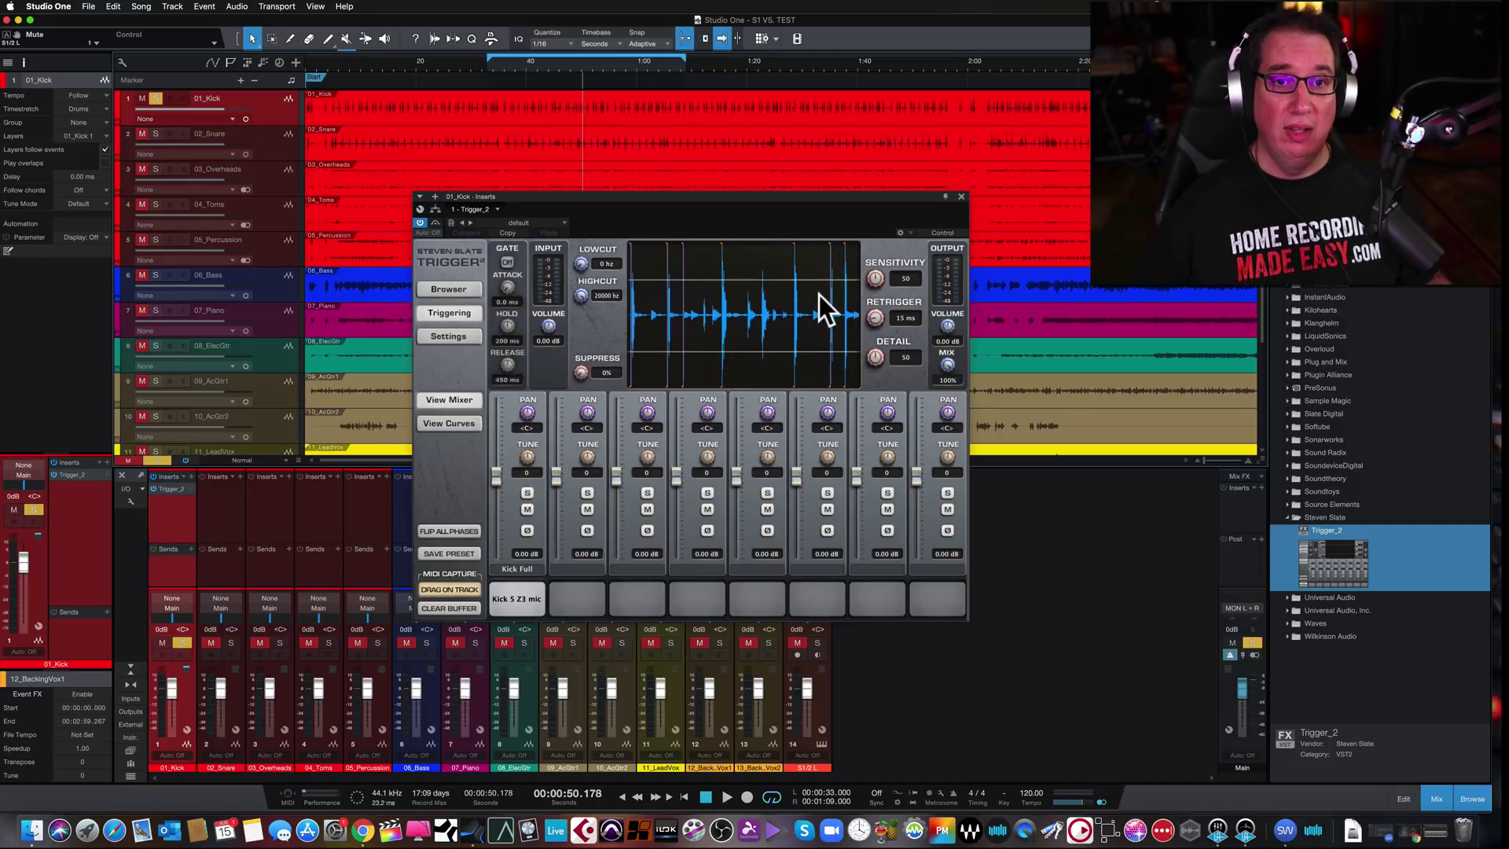
- Close the Trigger window and dismiss the Trigger_2 insert options unchanged
{"action": "left_click", "coordinate": [960, 196]}
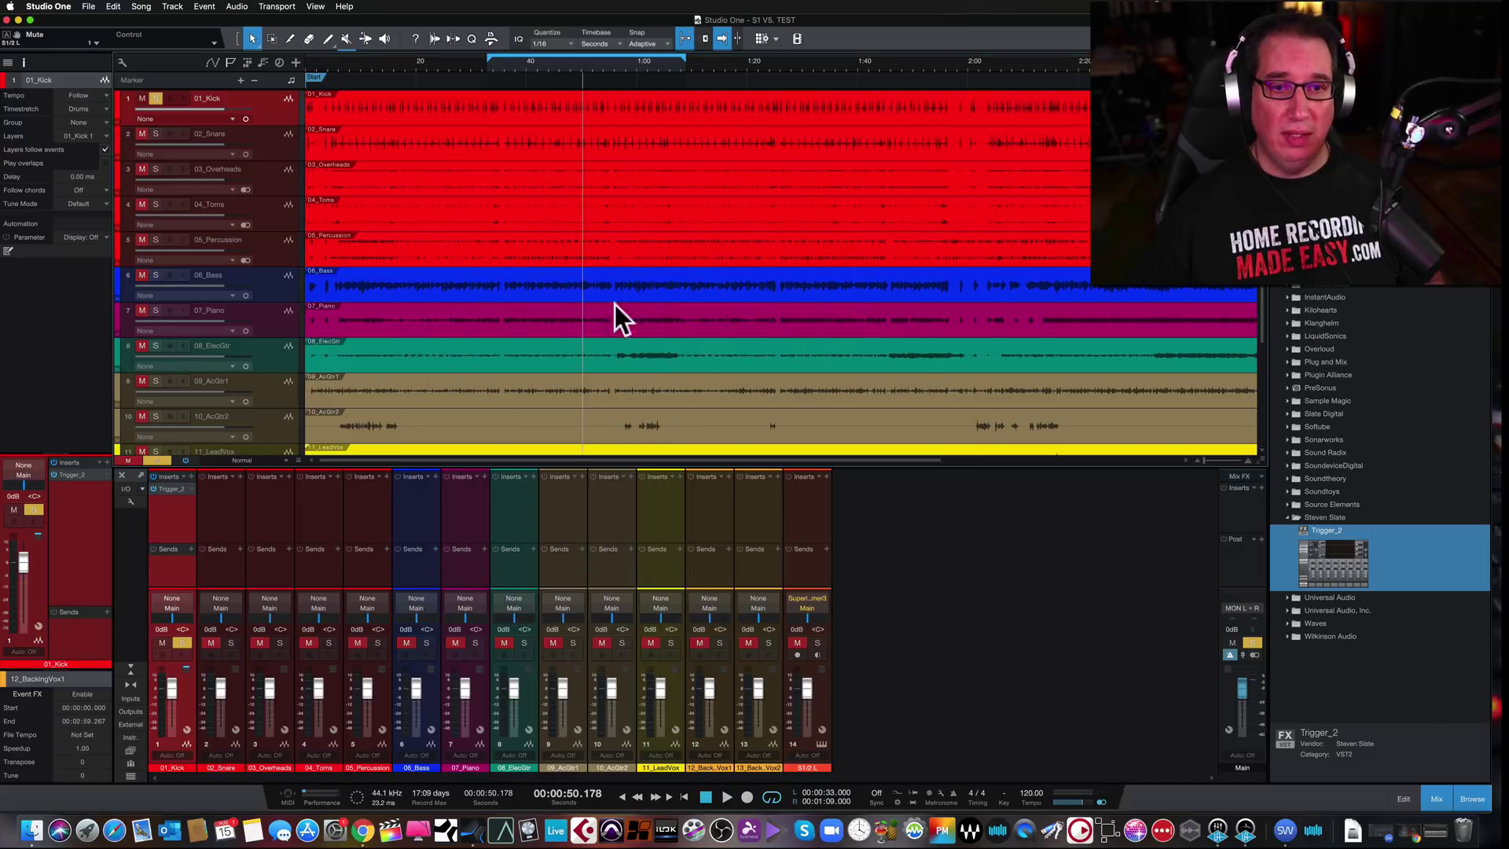
{"action": "right_click", "coordinate": [188, 488]}
{"action": "left_click", "coordinate": [203, 606]}
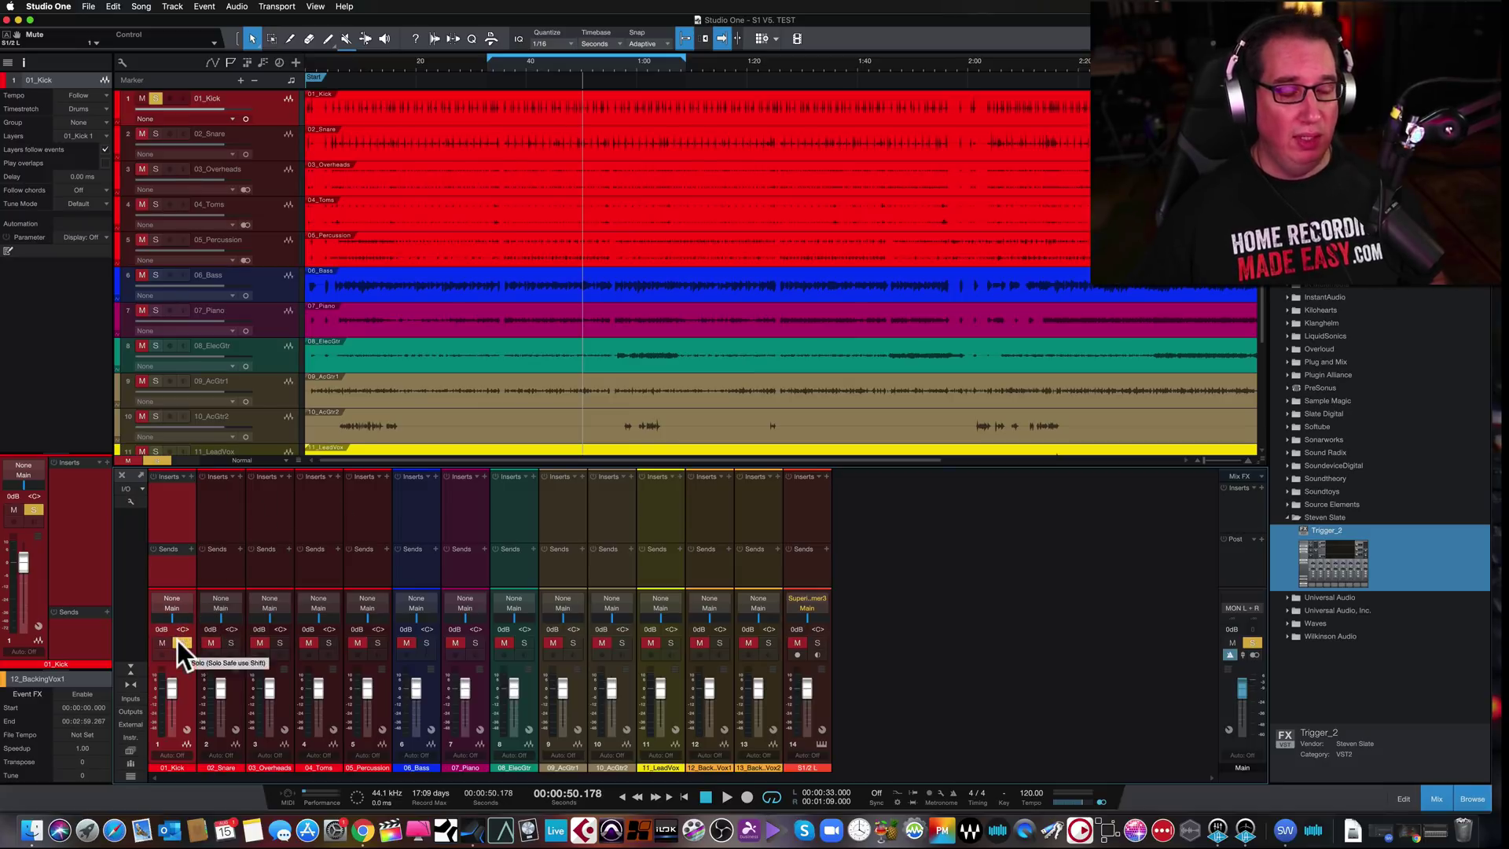
- Find Sonarworks Reference 4 in the Sonarworks folder and insert it on the Main bus
{"action": "left_click", "coordinate": [1290, 516]}
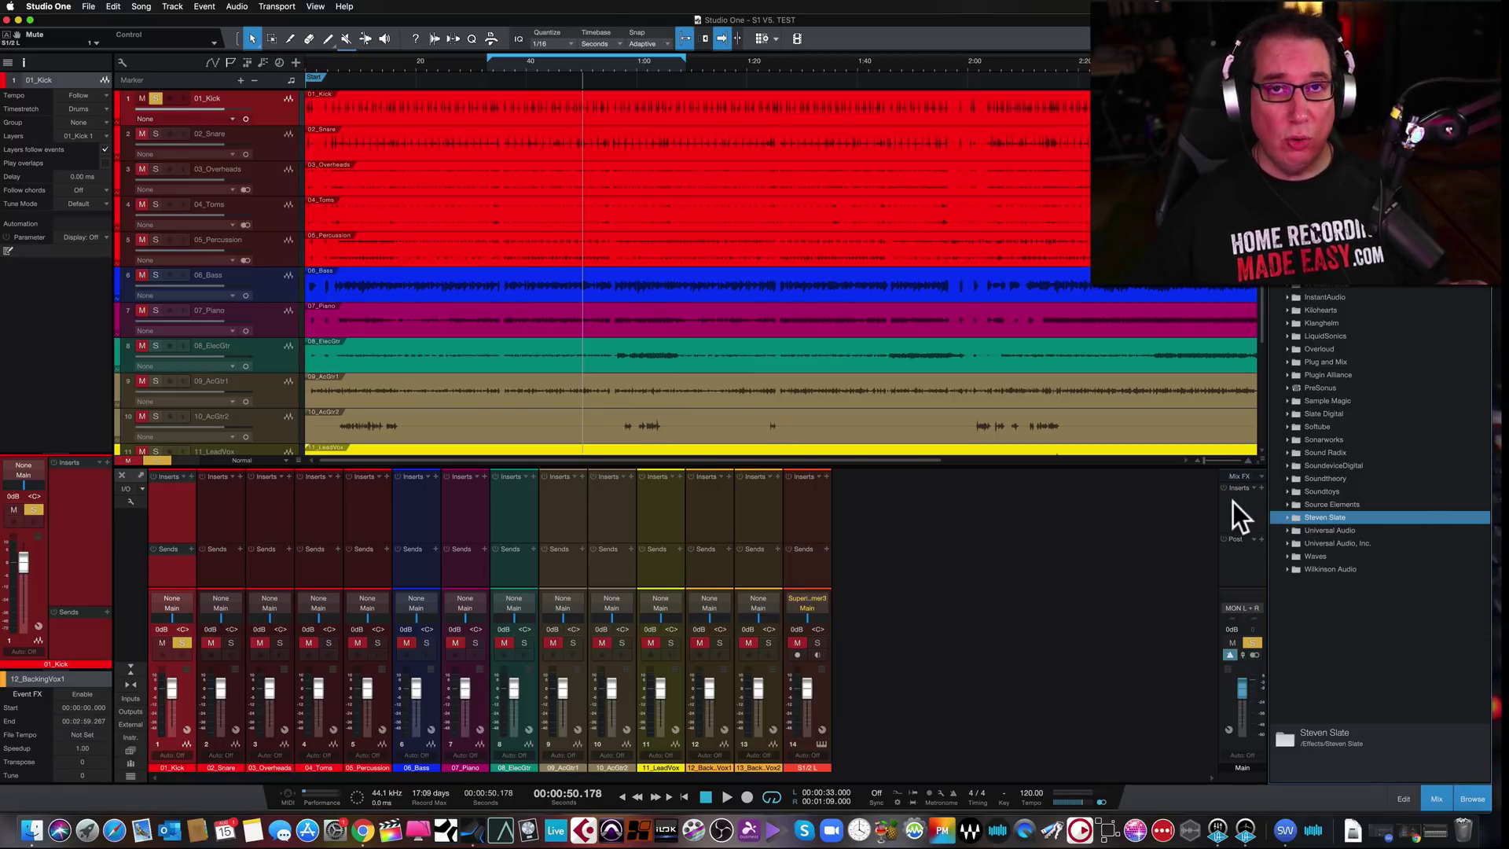
{"action": "left_click", "coordinate": [1287, 452]}
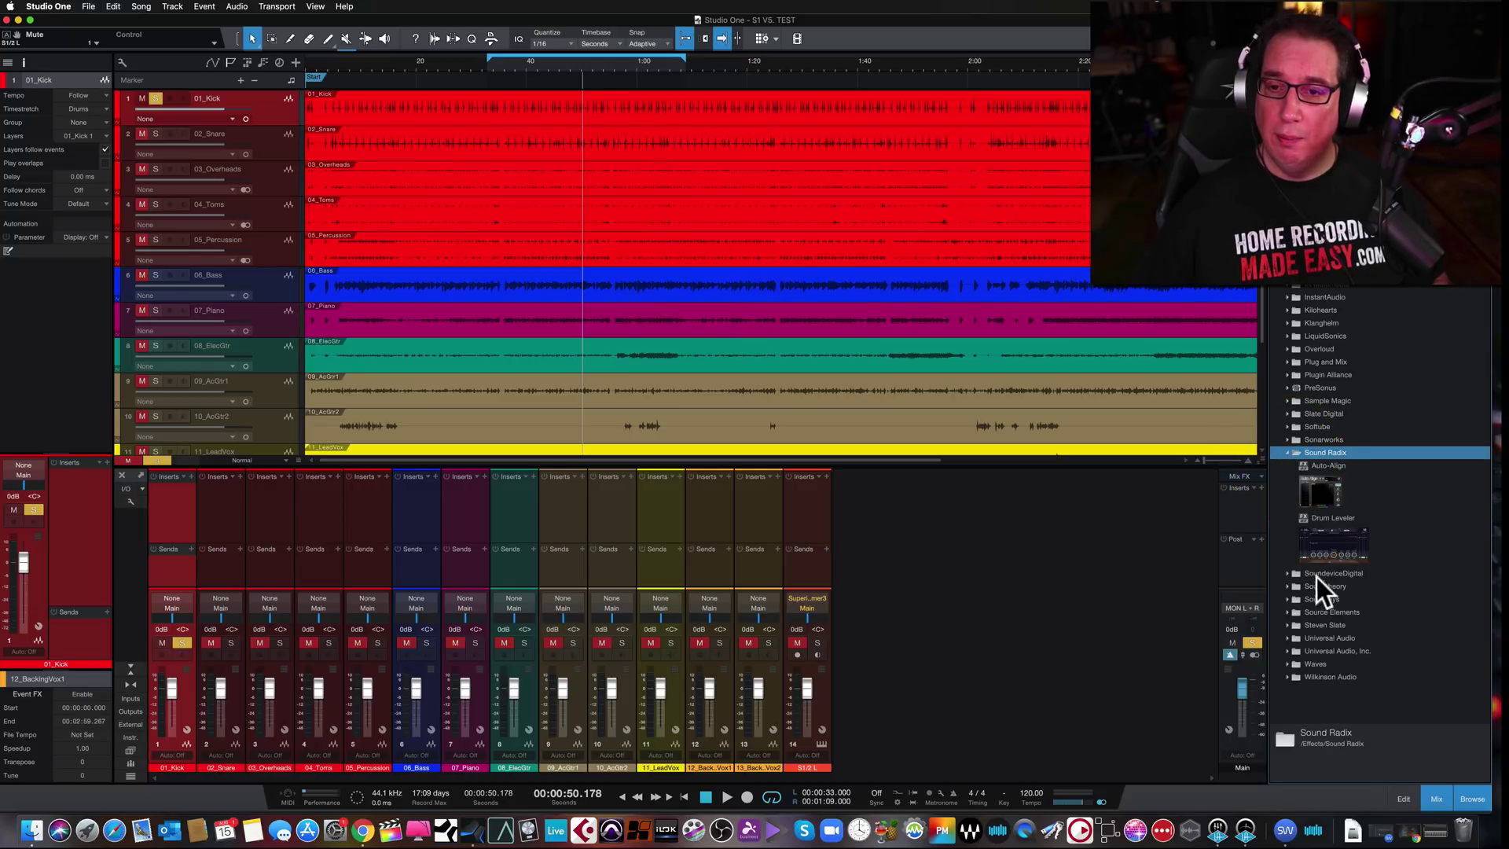
{"action": "left_click", "coordinate": [1285, 449]}
{"action": "left_click", "coordinate": [1284, 441]}
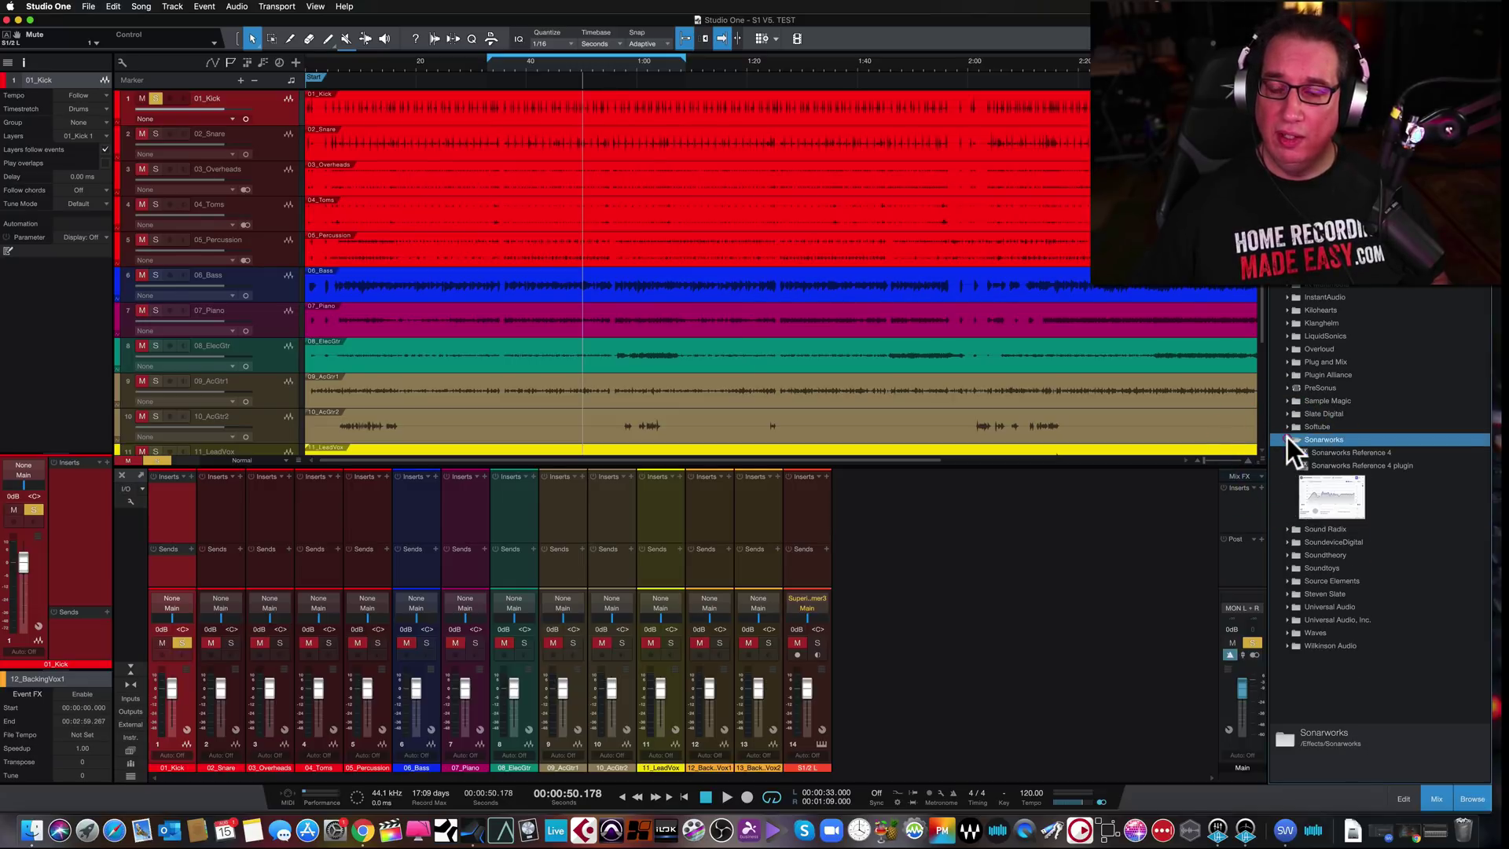
{"action": "left_click_drag", "start_coordinate": [1322, 509], "coordinate": [1244, 500]}
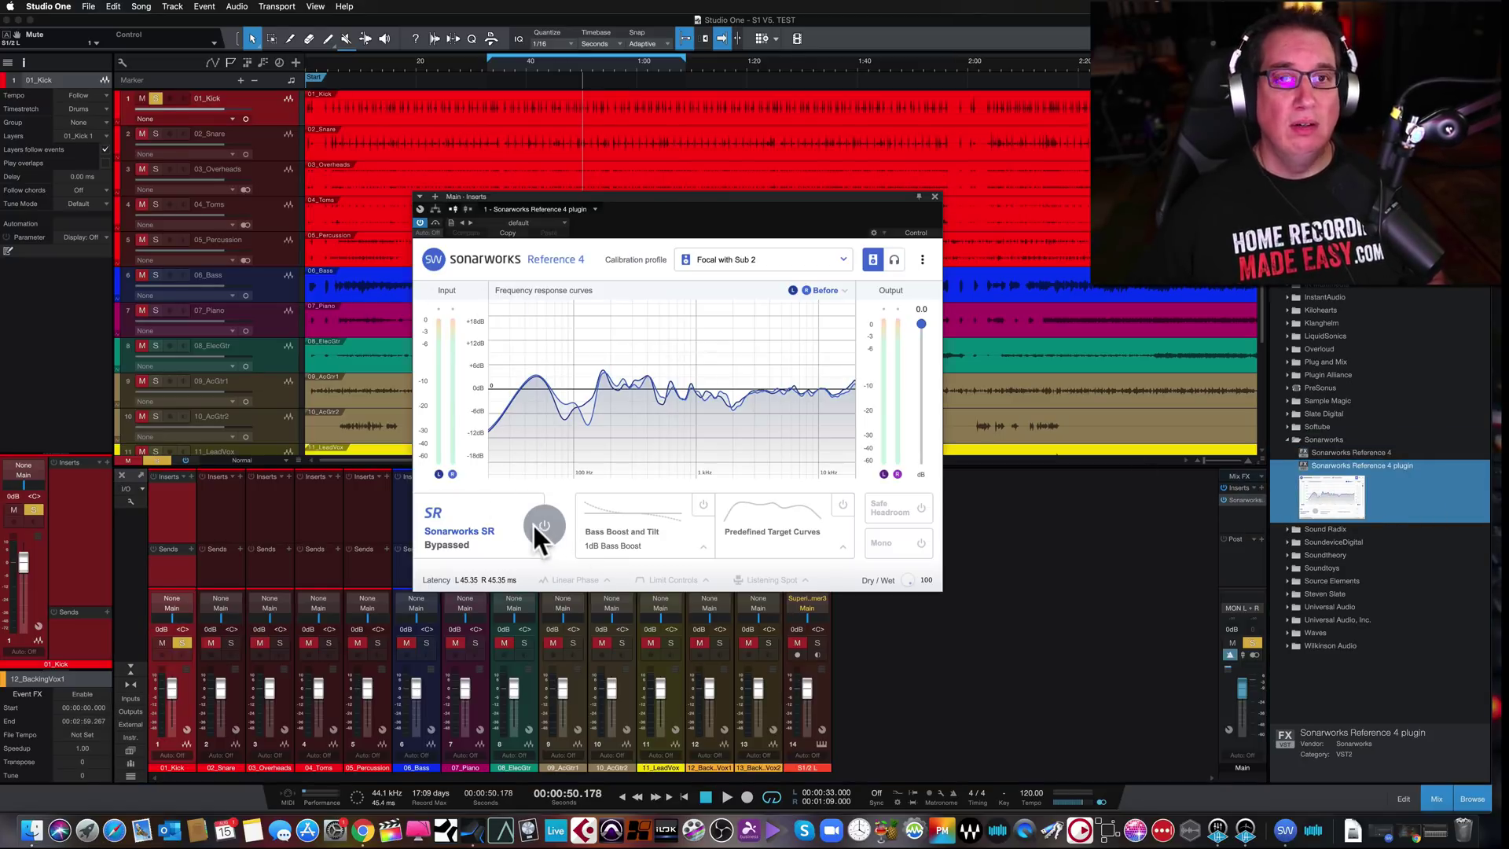
- Enable Sonarworks speaker correction, unsolo the kick track, and start playback
{"action": "left_click", "coordinate": [533, 525]}
{"action": "left_click_drag", "start_coordinate": [616, 198], "coordinate": [668, 239]}
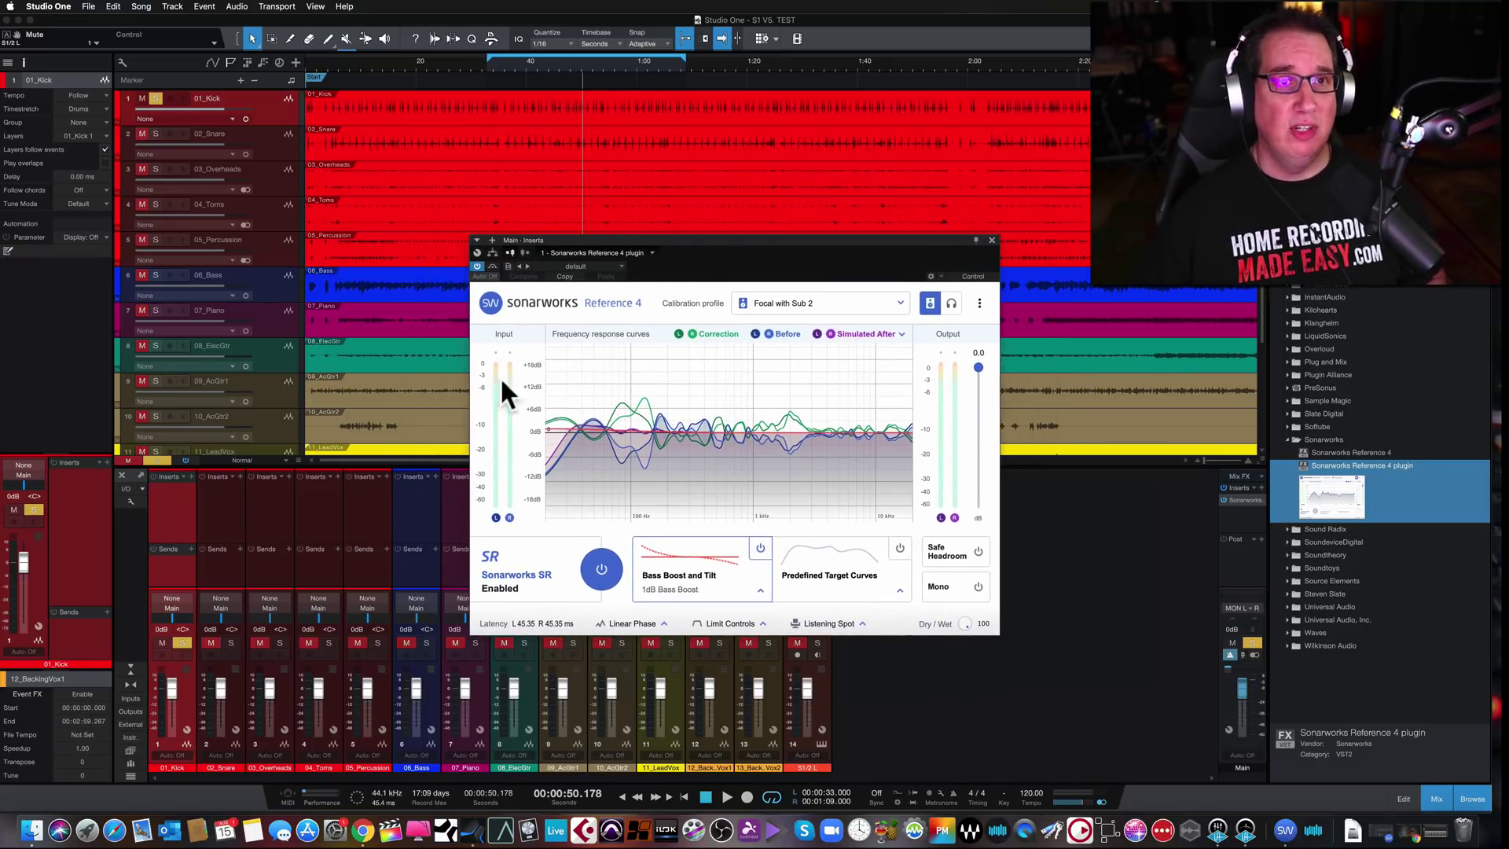
{"action": "left_click", "coordinate": [179, 640]}
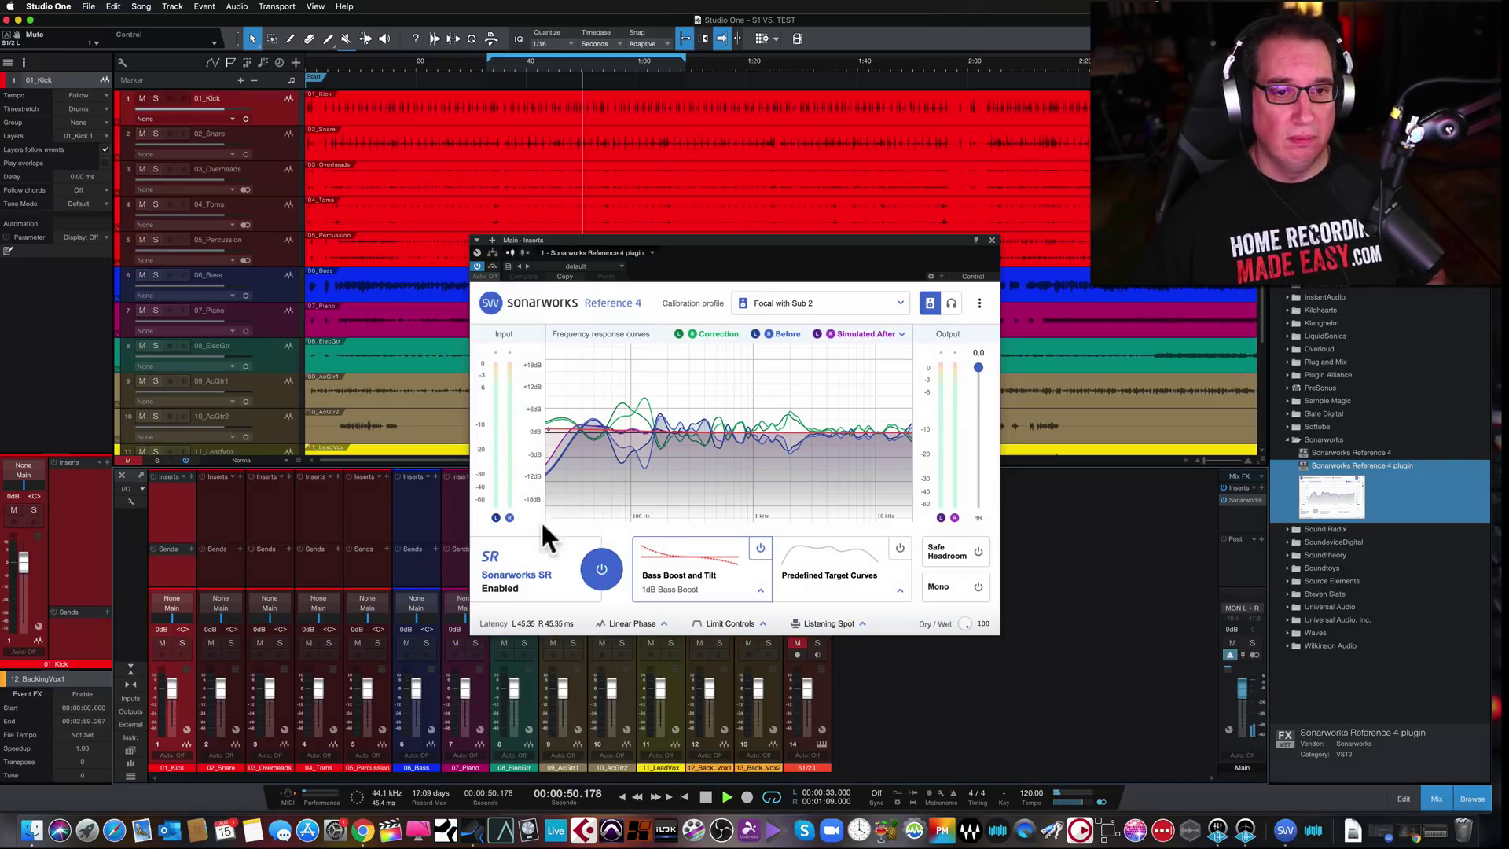
{"action": "key", "text": "space"}
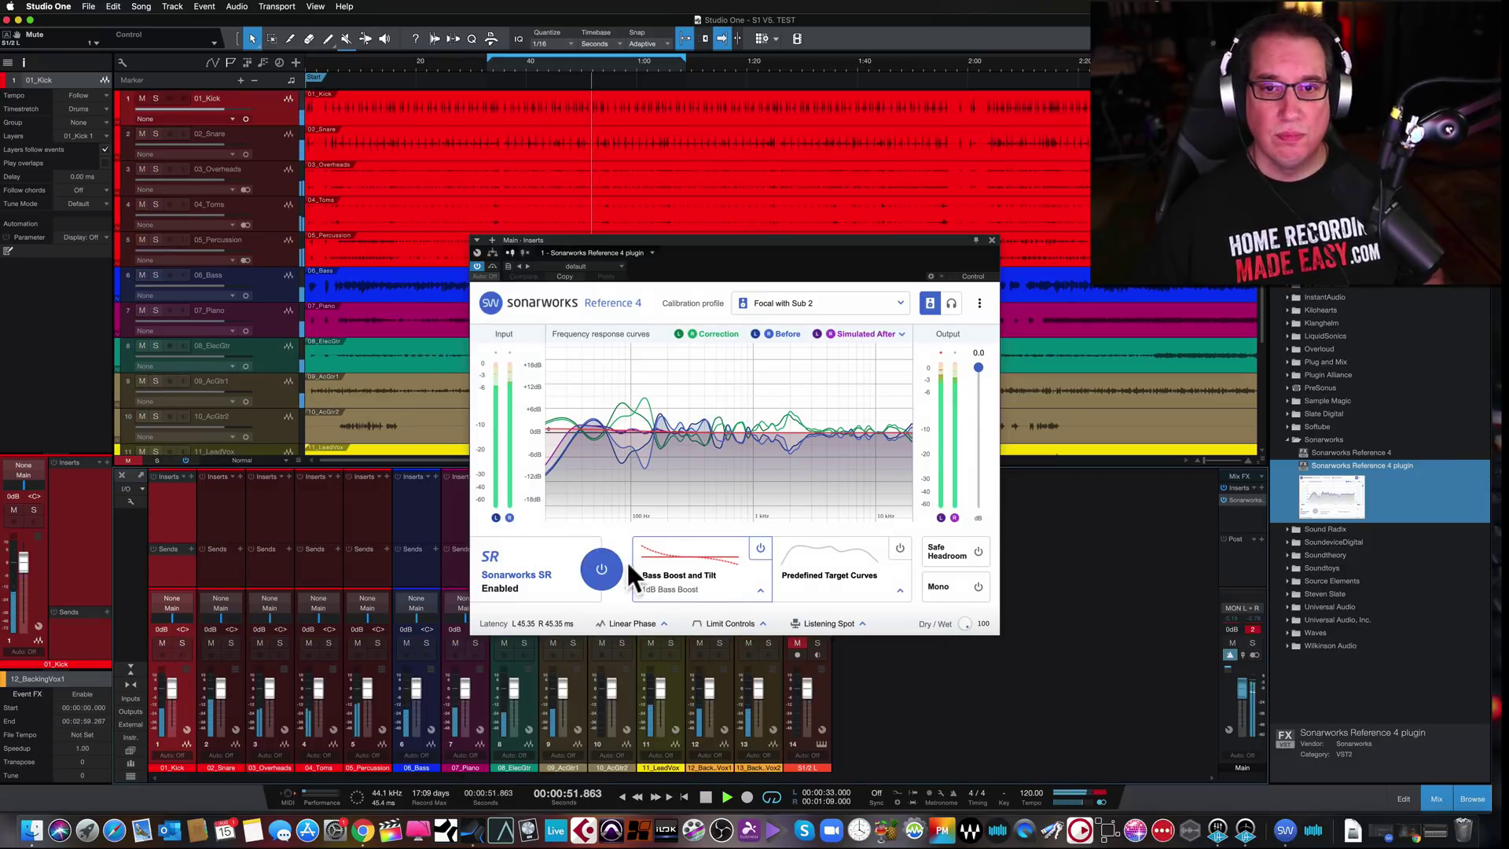
- Toggle Sonarworks correction to compare the sound, then leave it bypassed
{"action": "left_click", "coordinate": [601, 567]}
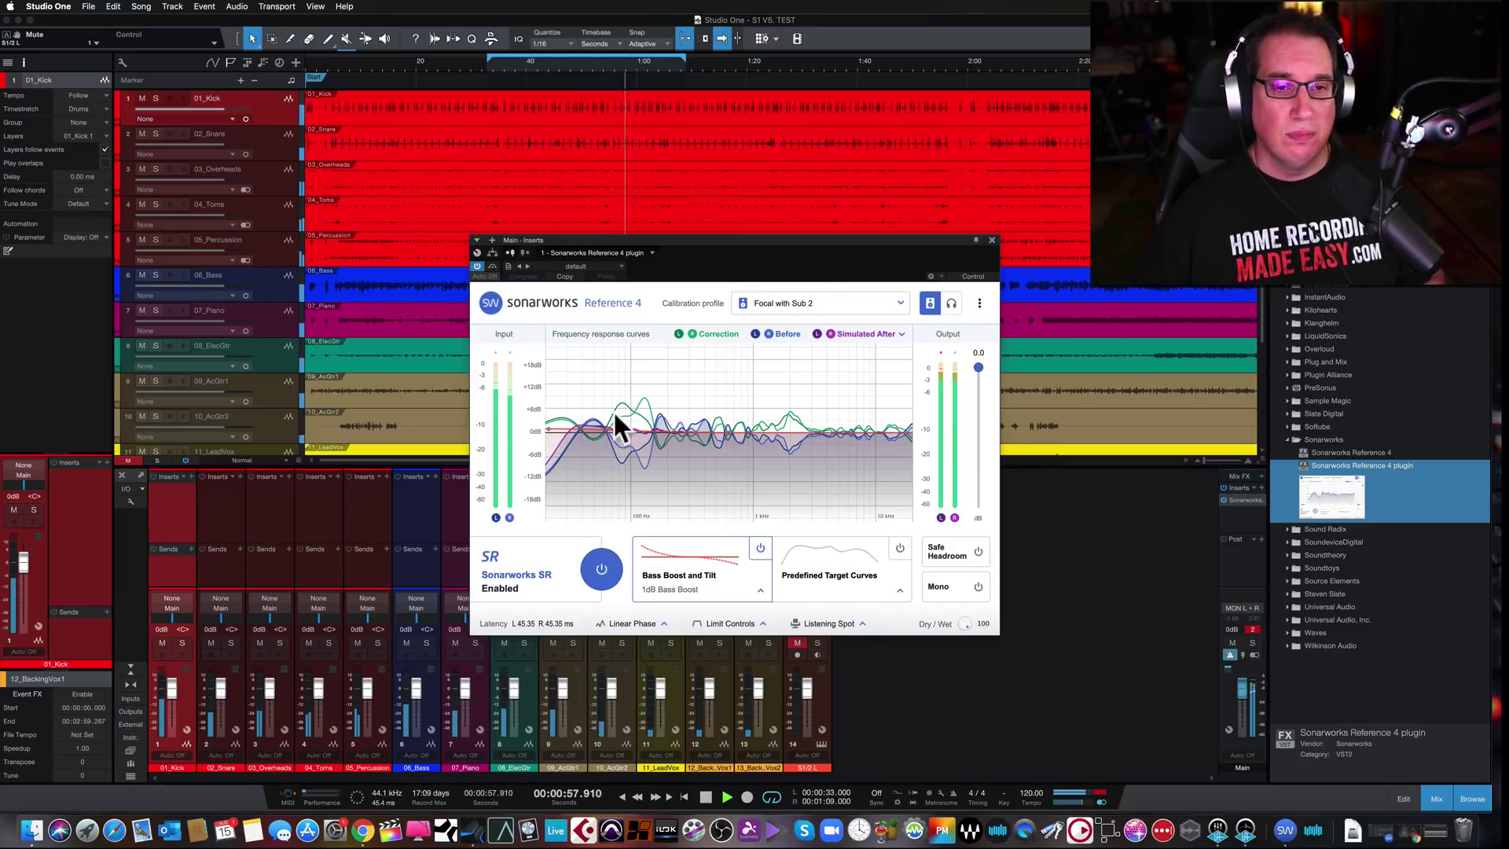
{"action": "left_click_drag", "start_coordinate": [687, 240], "coordinate": [627, 211]}
{"action": "left_click_drag", "start_coordinate": [644, 308], "coordinate": [710, 284]}
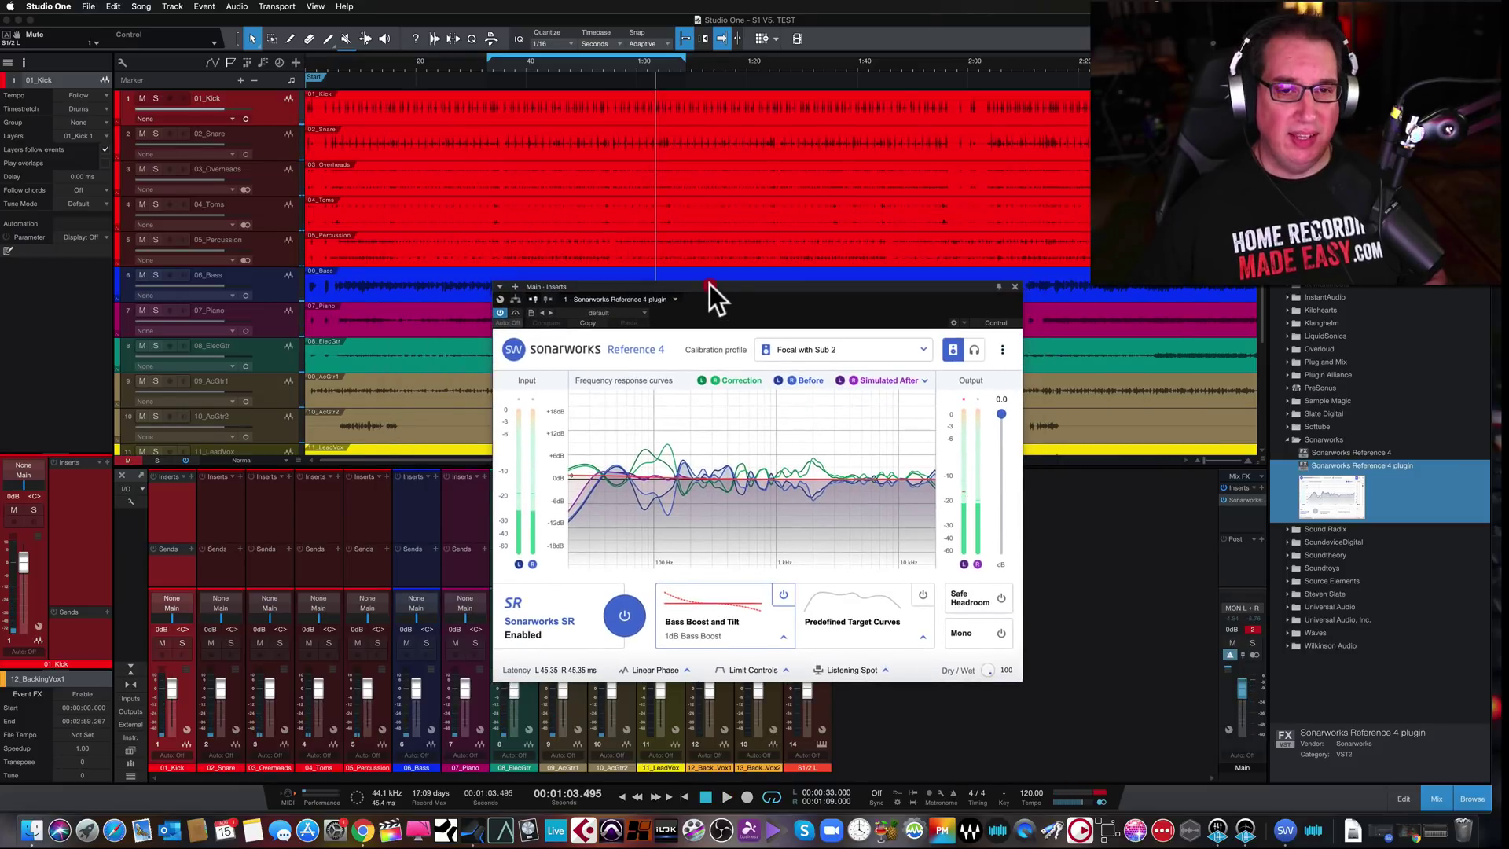
{"action": "left_click", "coordinate": [626, 610]}
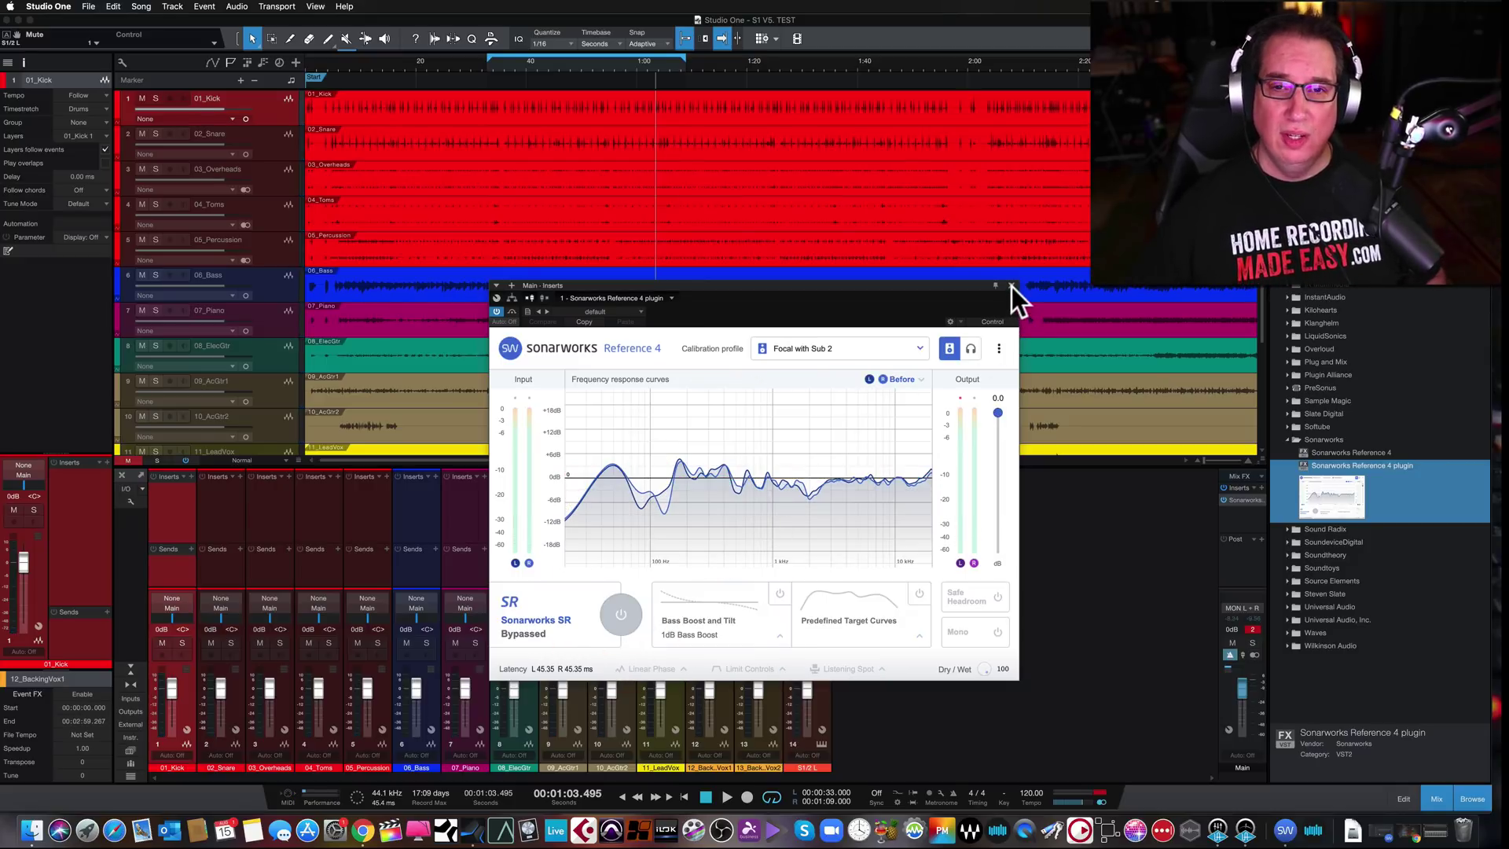
{"action": "left_click_drag", "start_coordinate": [954, 279], "coordinate": [911, 117]}
{"action": "left_click_drag", "start_coordinate": [976, 190], "coordinate": [907, 357]}
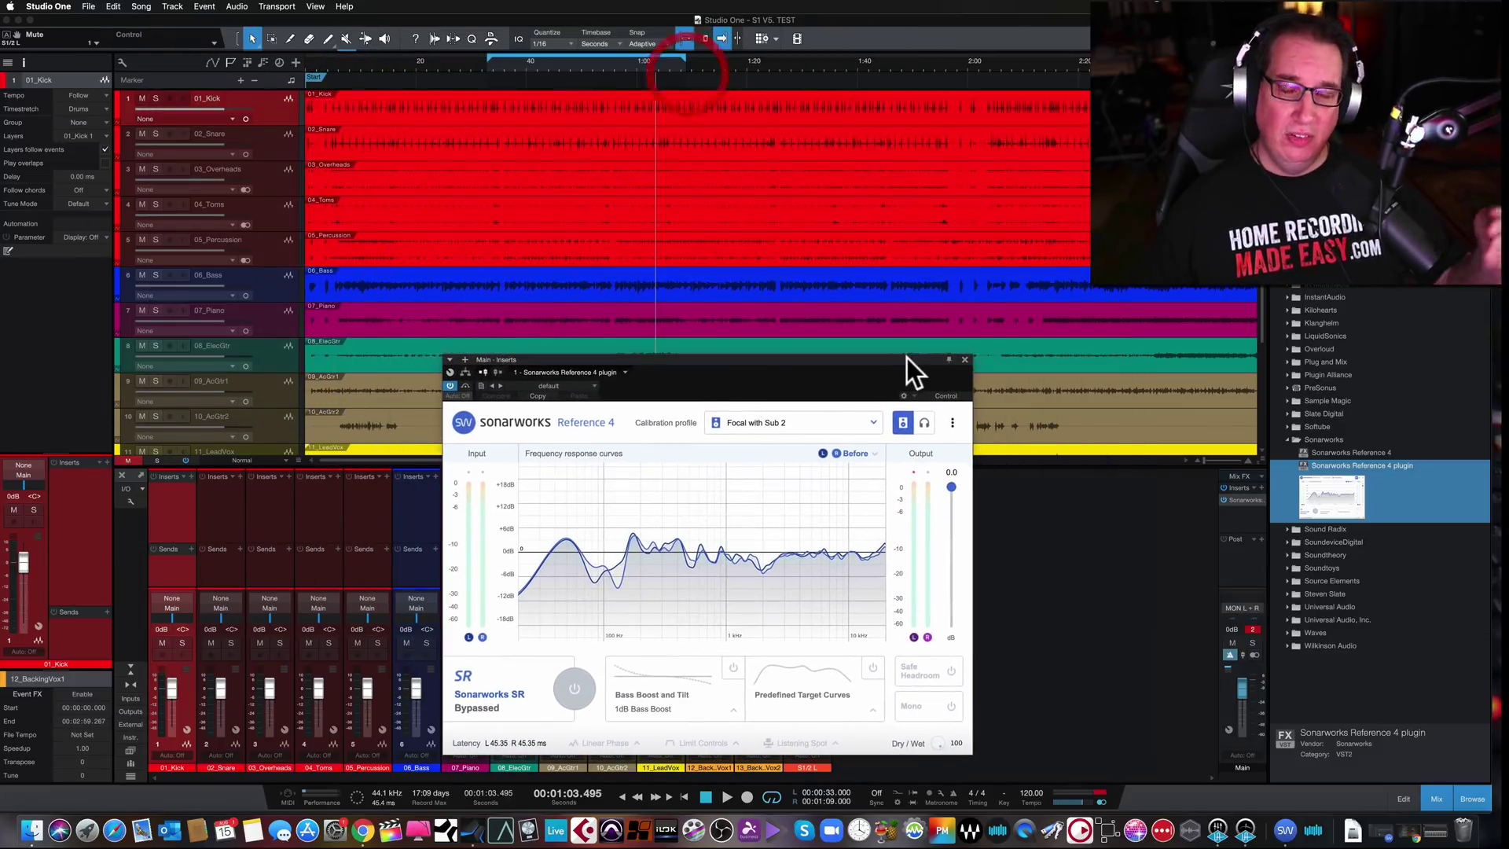
- Close the Sonarworks window, remove it from the Main bus, enlarge the mixer, and collapse the Sonarworks folder
{"action": "left_click", "coordinate": [965, 359]}
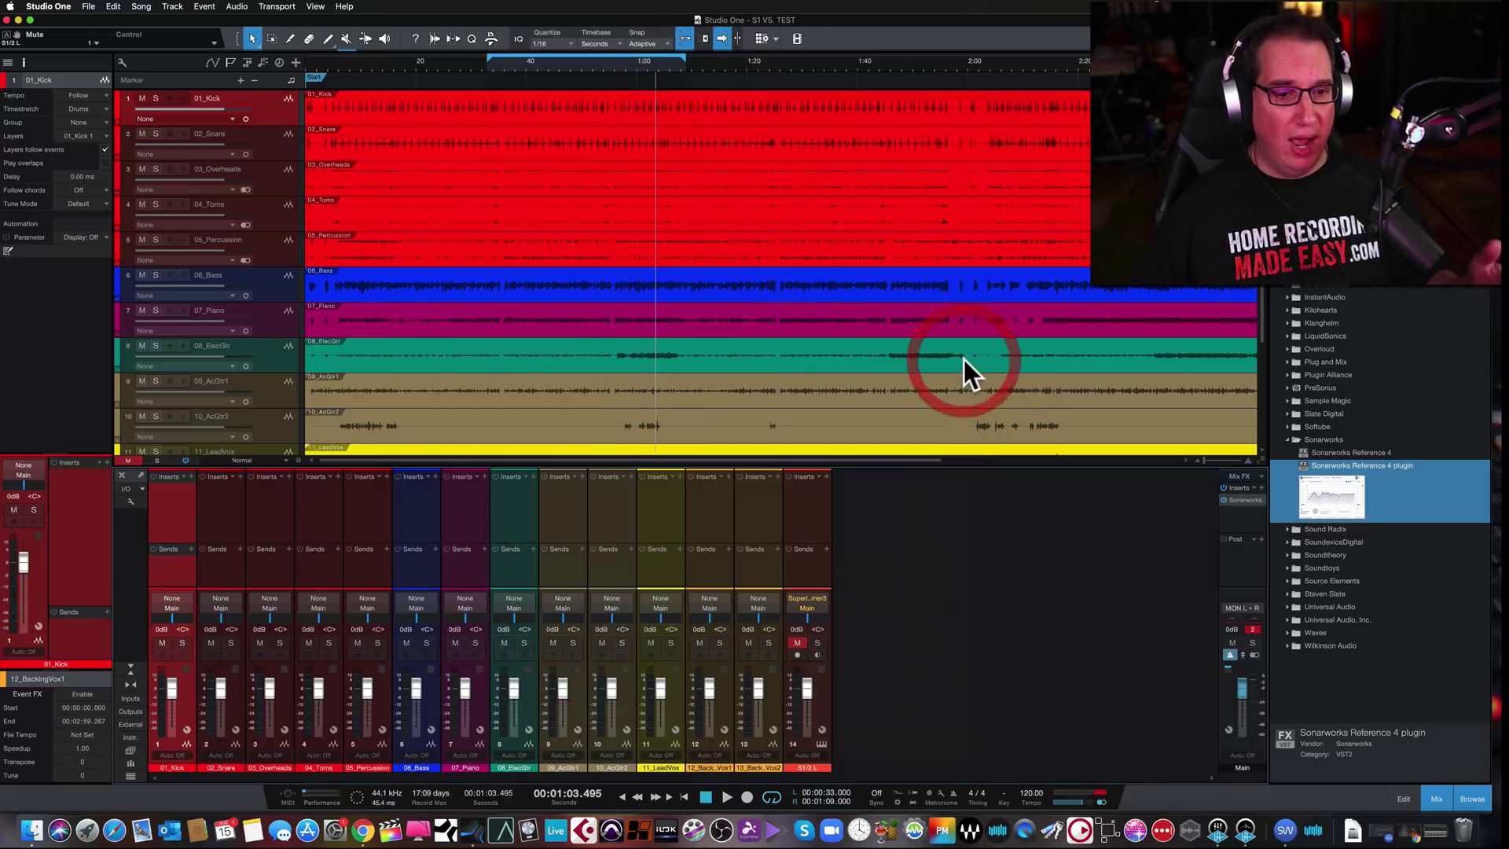
{"action": "right_click", "coordinate": [1259, 500]}
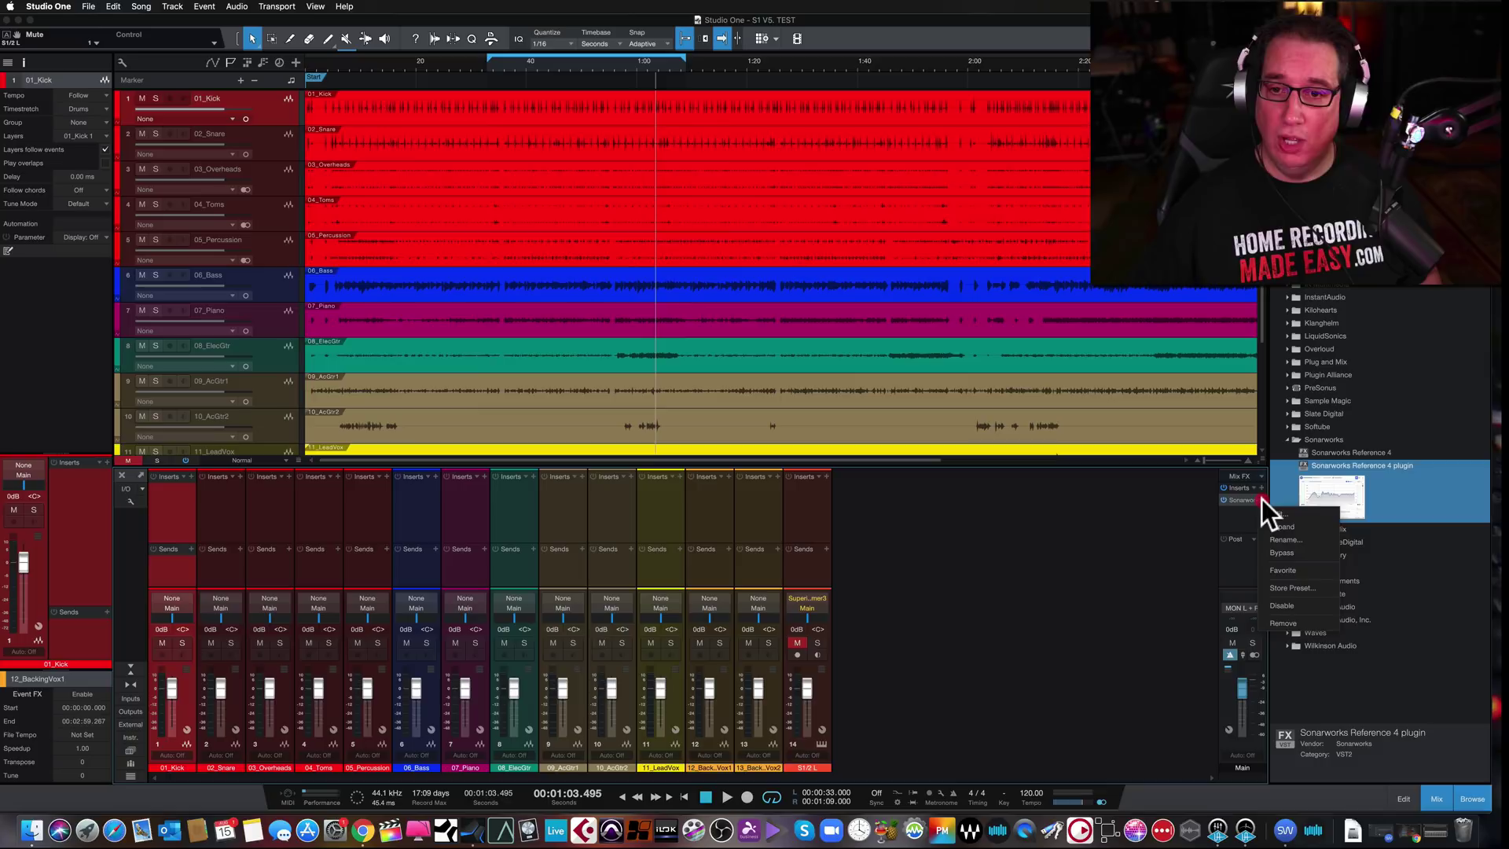
{"action": "left_click", "coordinate": [1272, 623]}
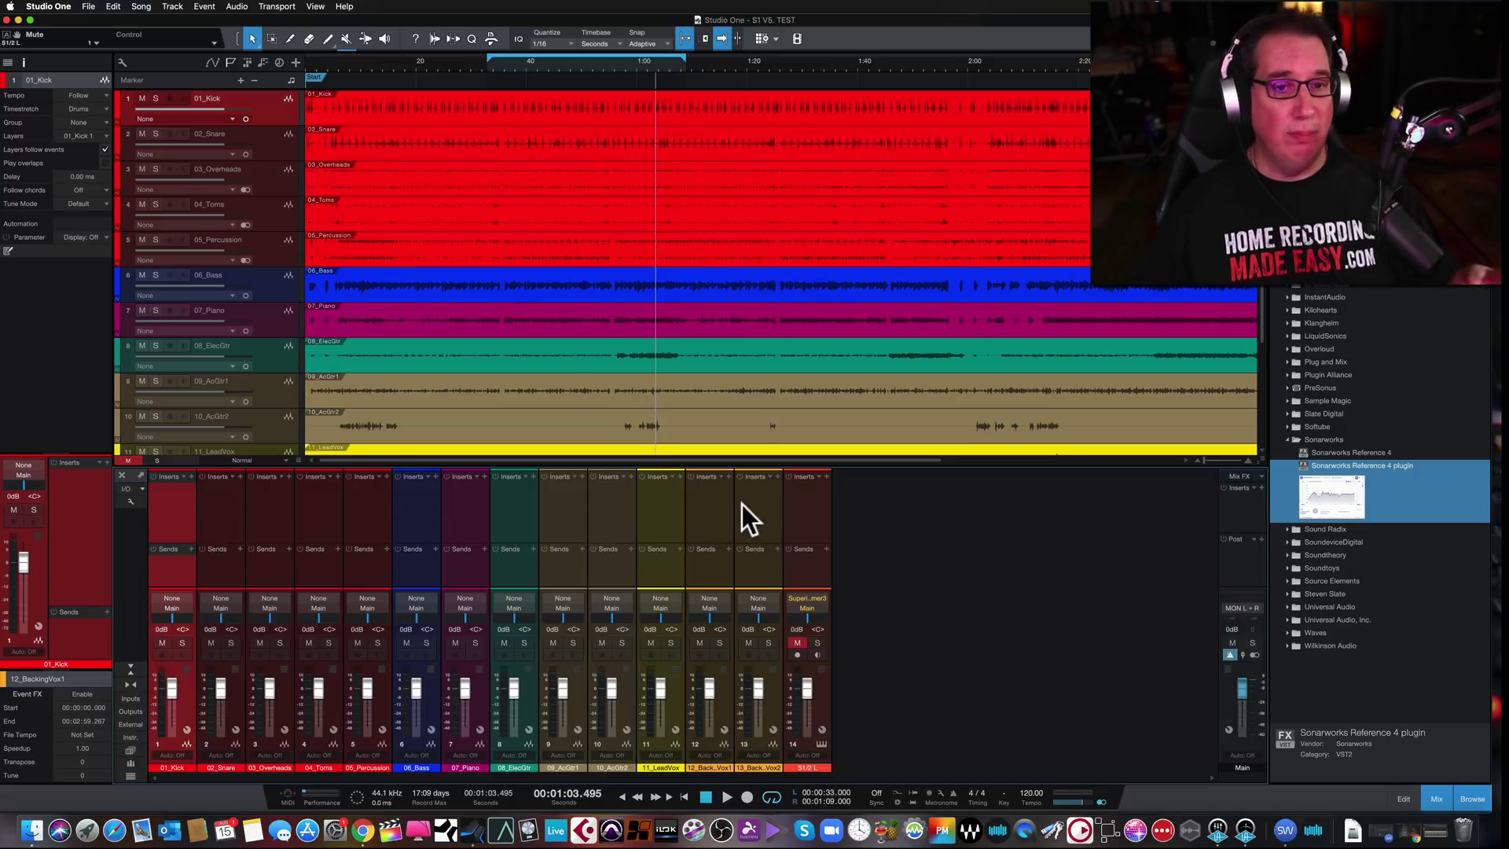
{"action": "left_click_drag", "start_coordinate": [744, 462], "coordinate": [751, 442]}
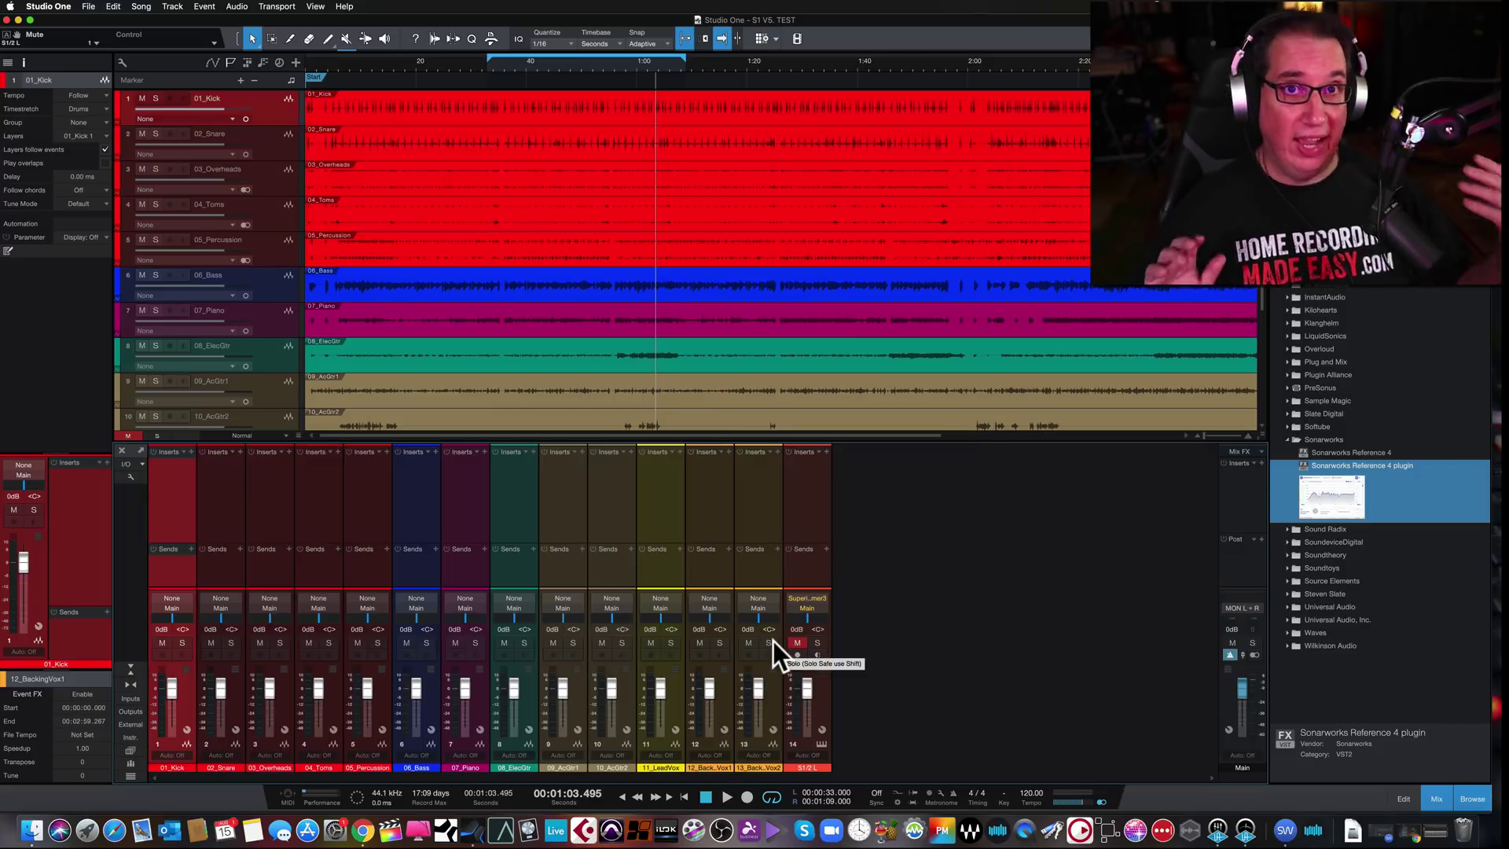
{"action": "left_click", "coordinate": [1285, 441]}
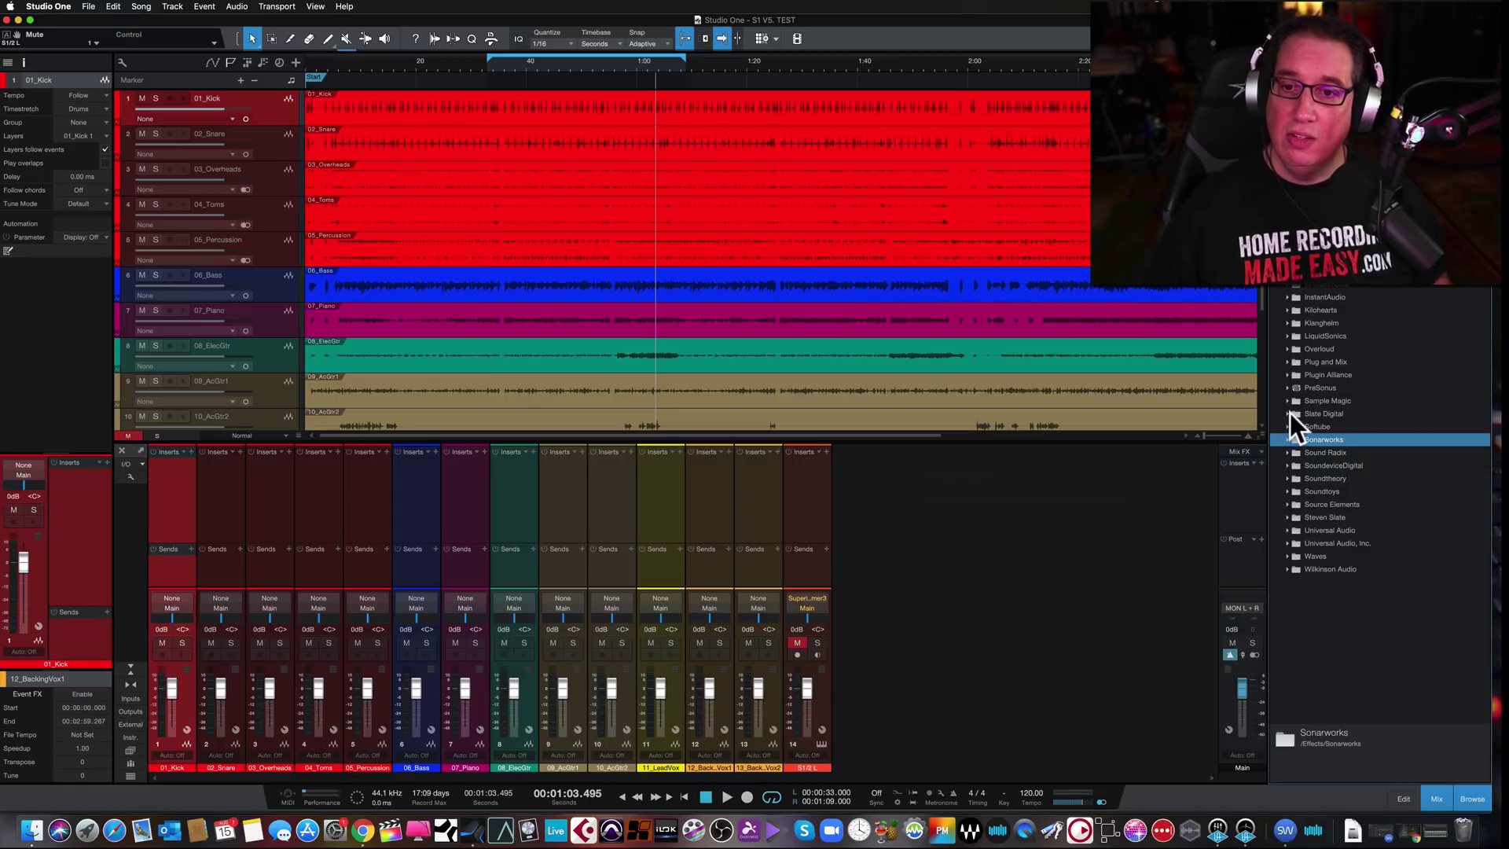
- Insert Soundtoys Decapitator on the 11_LeadVox channel and close its window
{"action": "left_click", "coordinate": [1285, 478]}
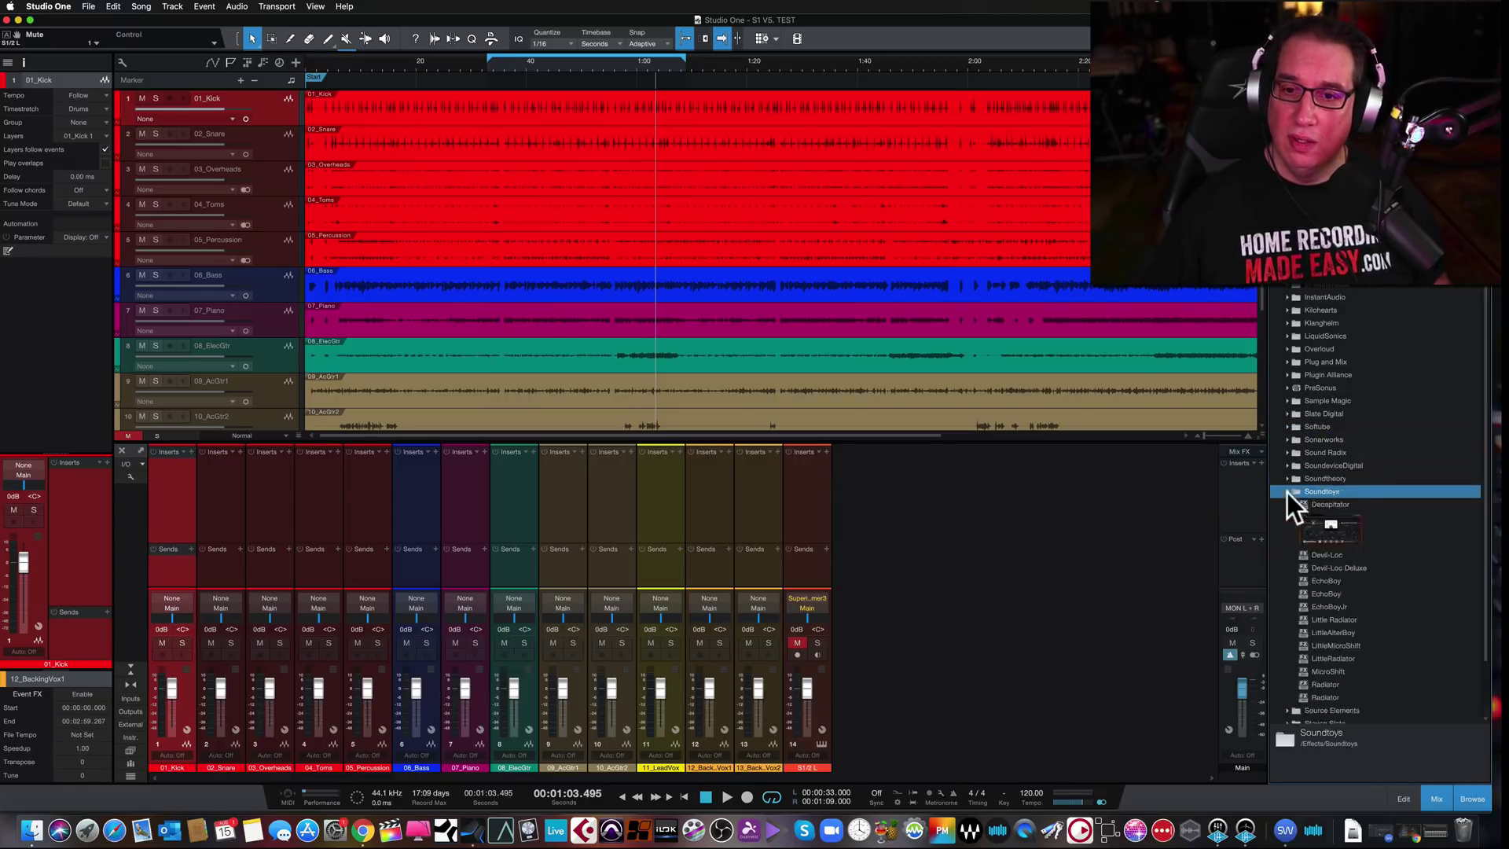
{"action": "double_click", "coordinate": [1295, 494]}
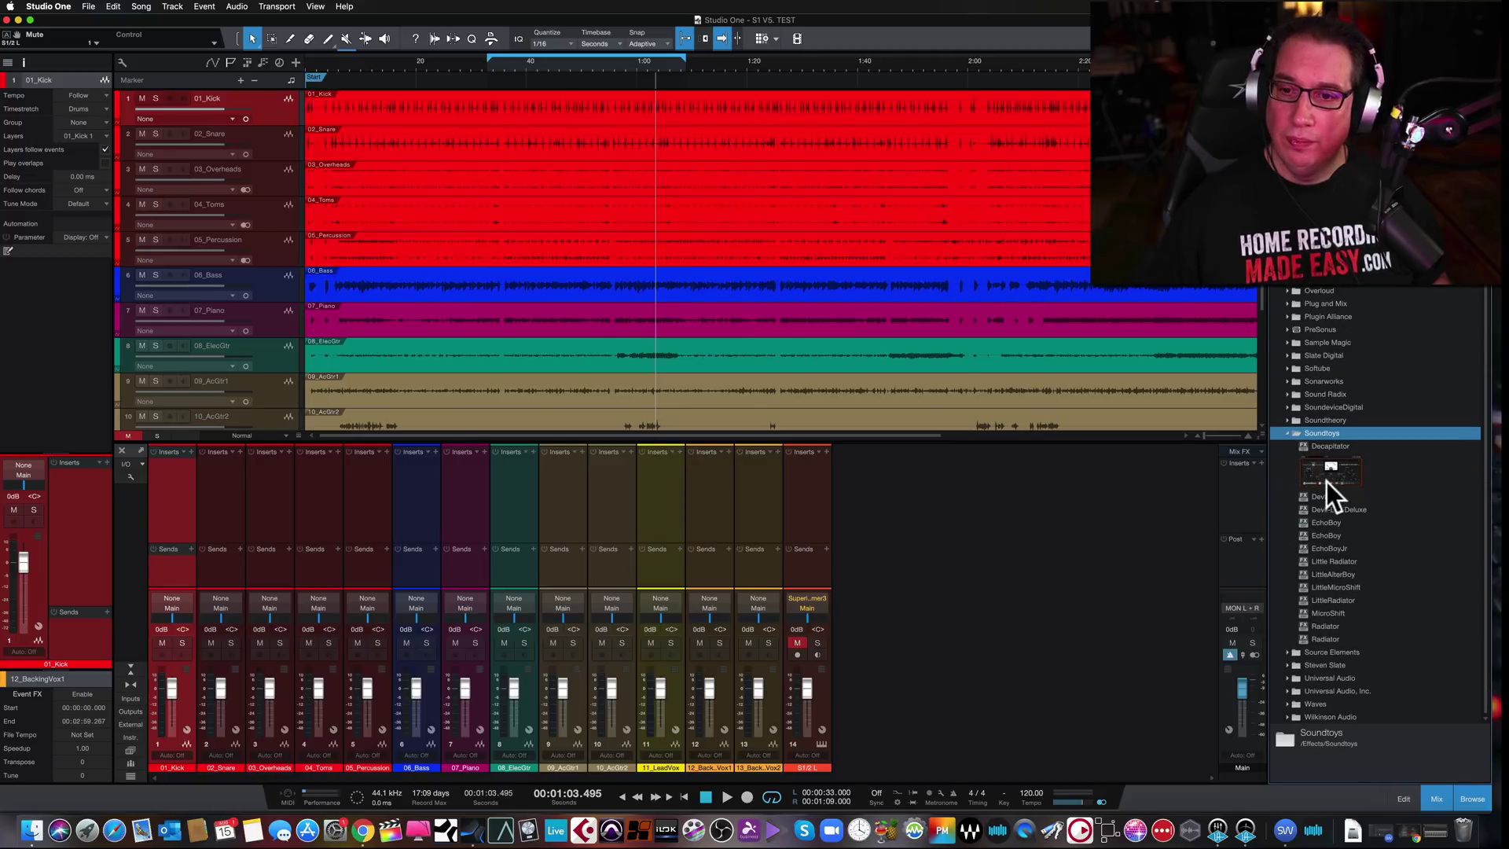
{"action": "left_click", "coordinate": [1323, 474]}
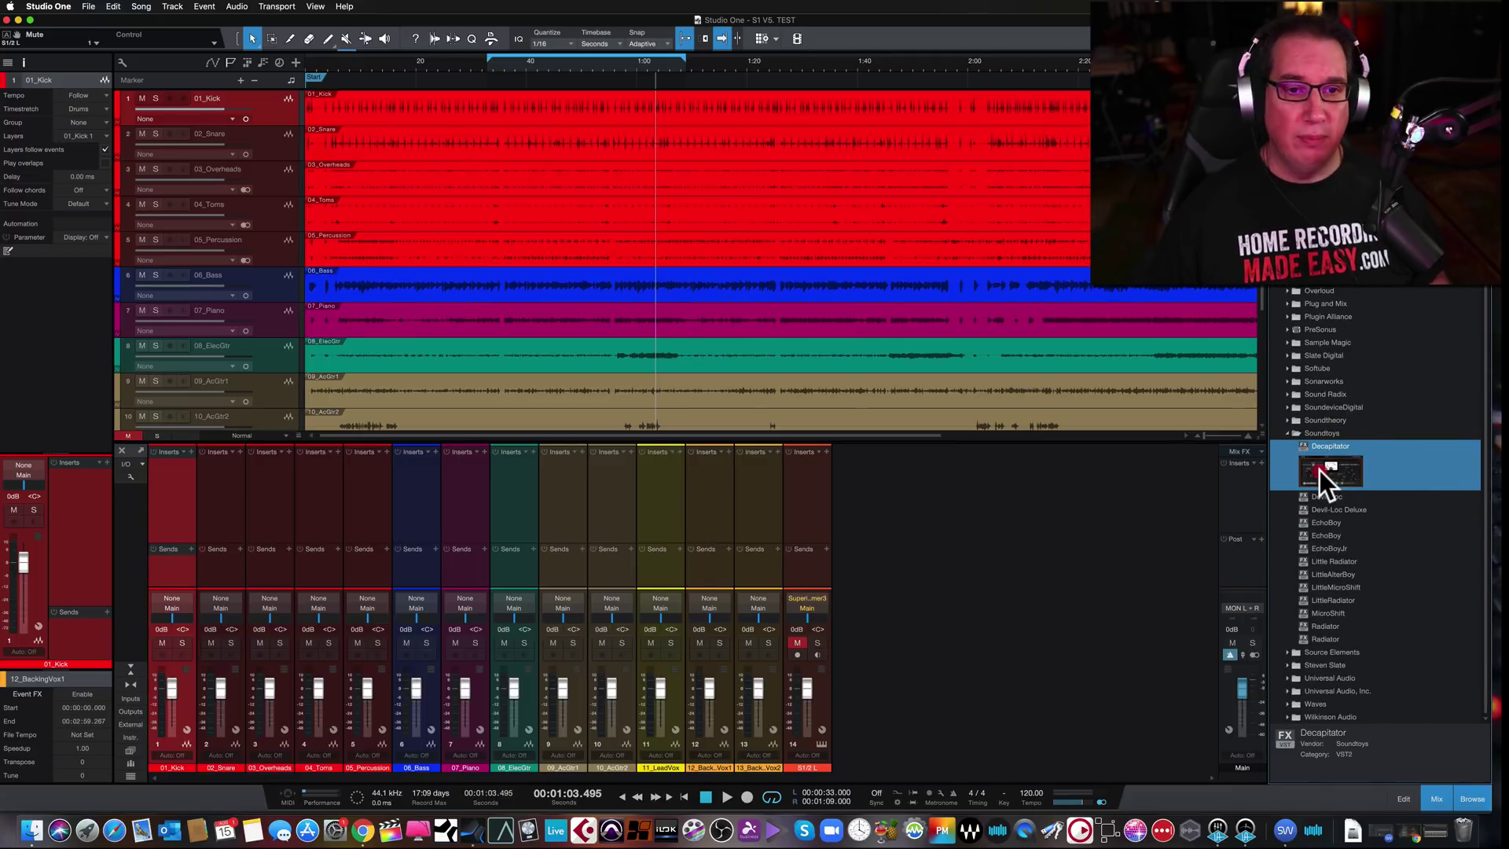
{"action": "left_click_drag", "start_coordinate": [1319, 472], "coordinate": [654, 466]}
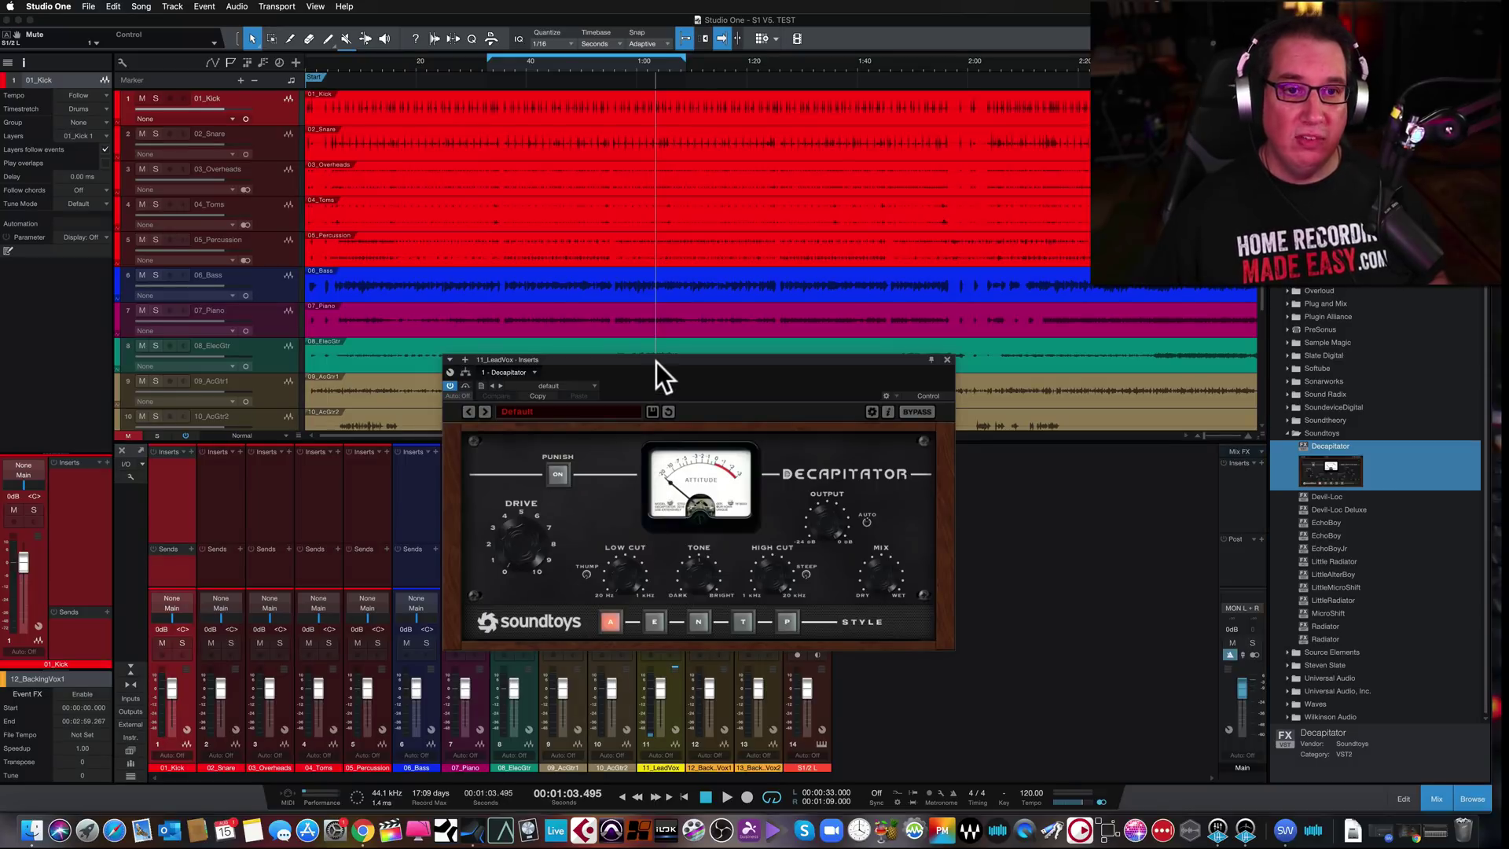
{"action": "left_click_drag", "start_coordinate": [657, 362], "coordinate": [641, 115]}
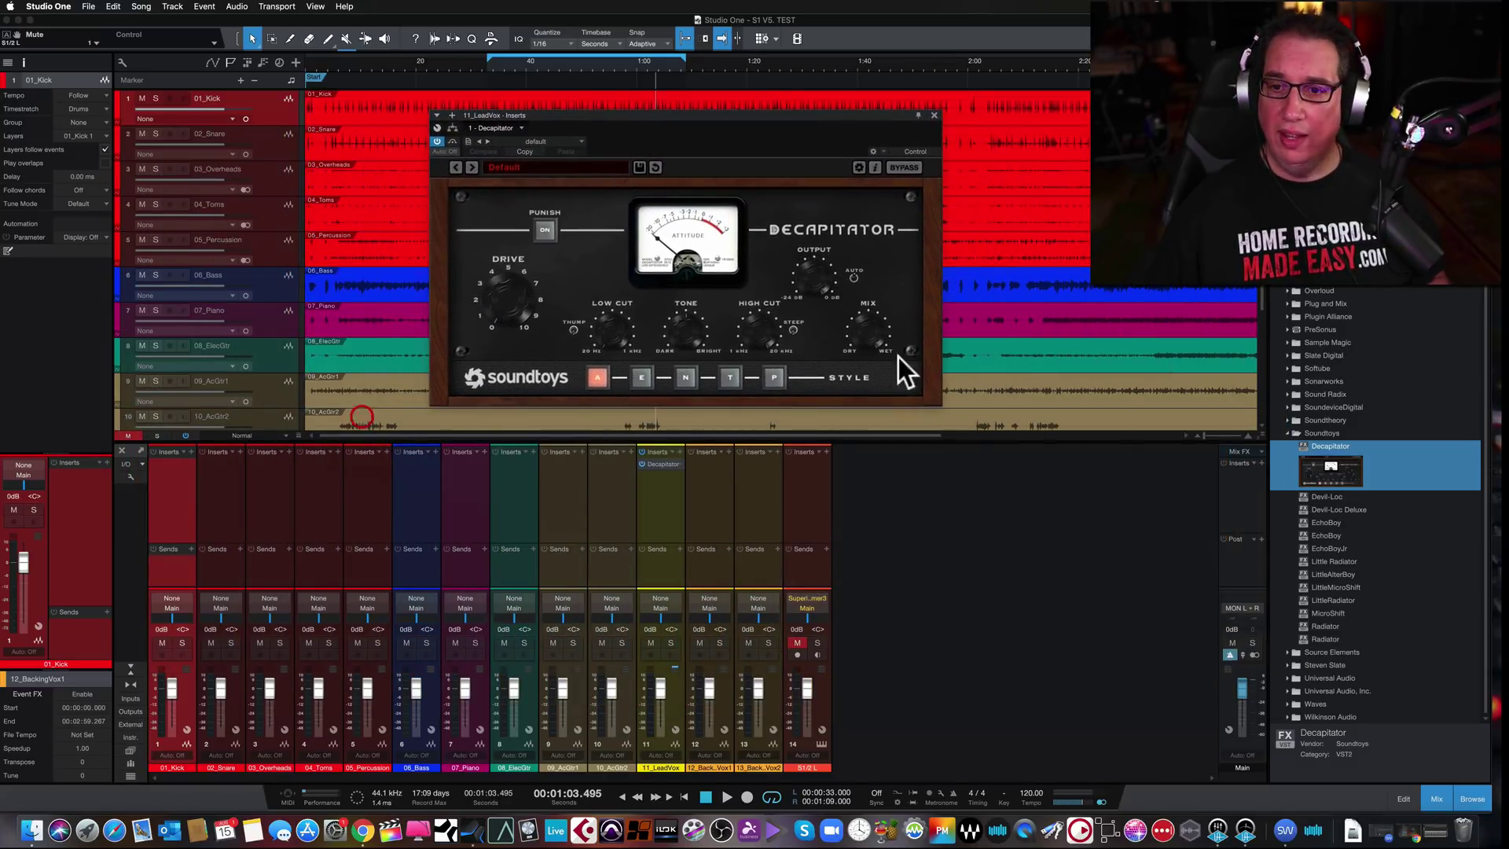
{"action": "left_click", "coordinate": [933, 115]}
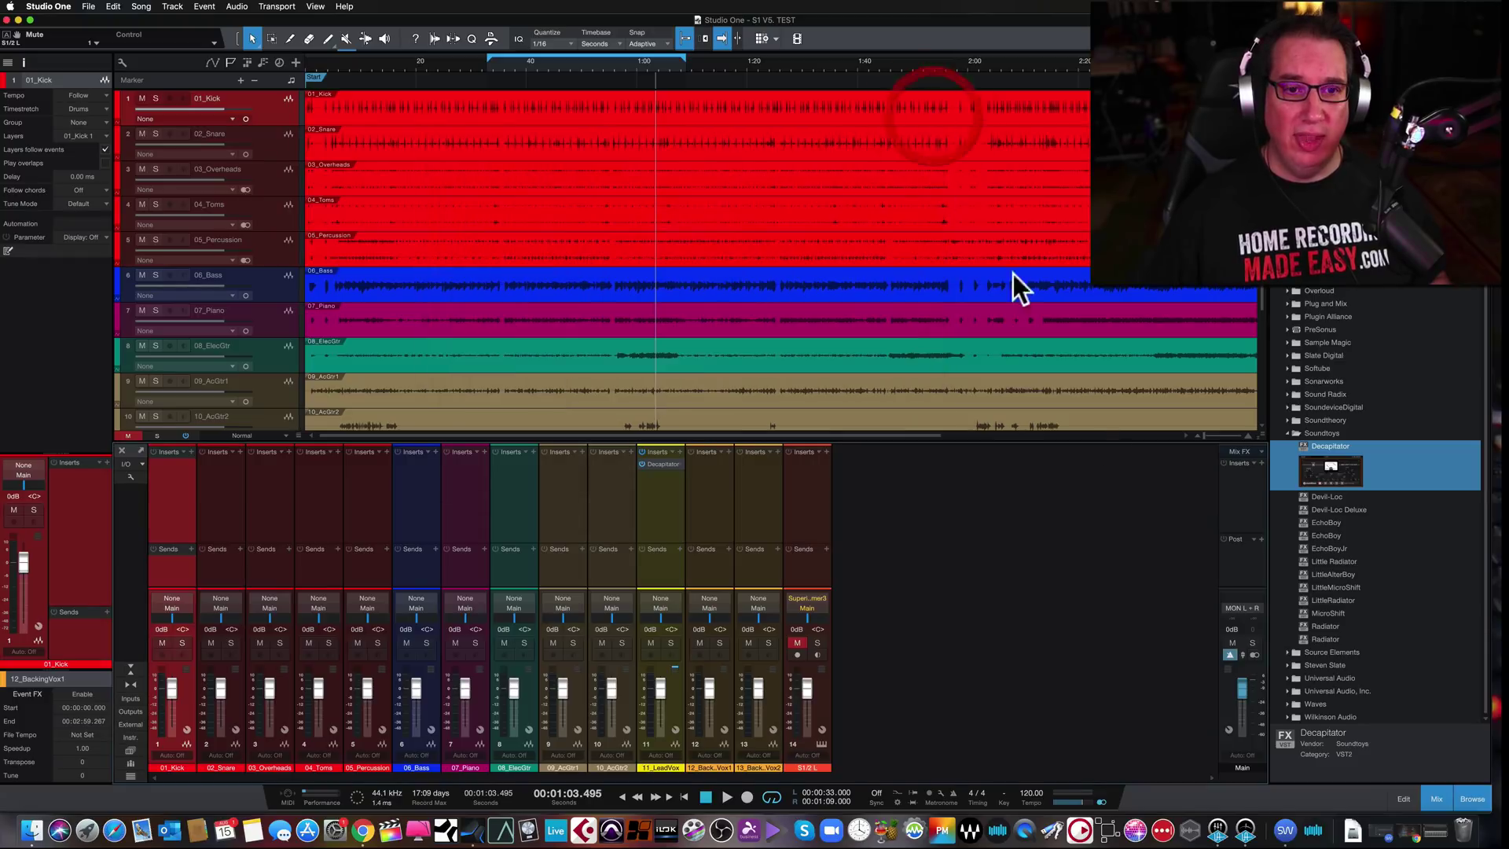
- Insert Soundtoys Devil-Loc Deluxe on the backing vocal channel and close its window
{"action": "left_click_drag", "start_coordinate": [1319, 507], "coordinate": [743, 491]}
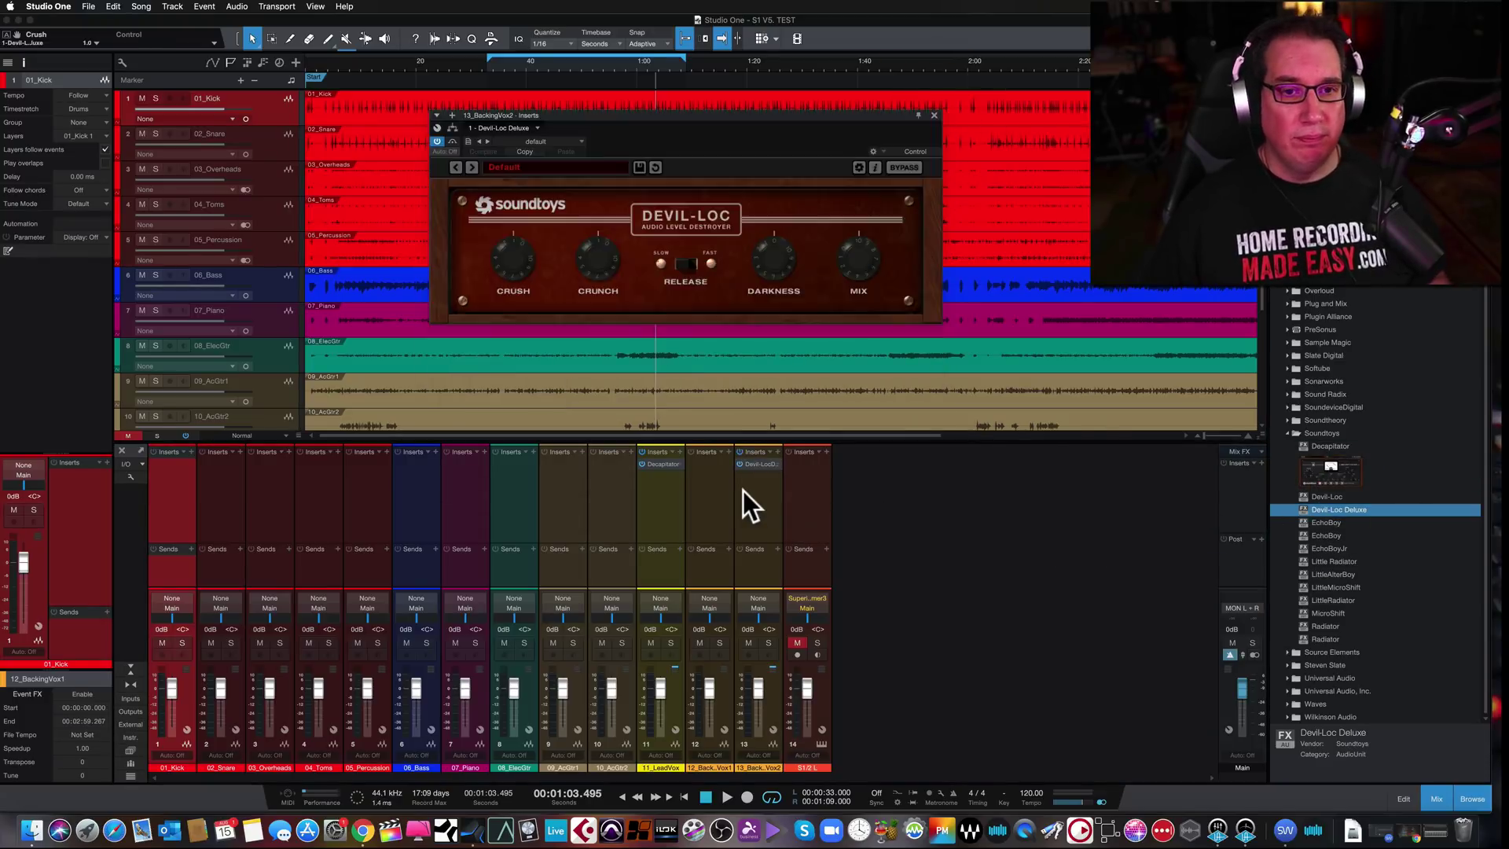
{"action": "left_click_drag", "start_coordinate": [728, 116], "coordinate": [681, 215]}
{"action": "left_click", "coordinate": [887, 213]}
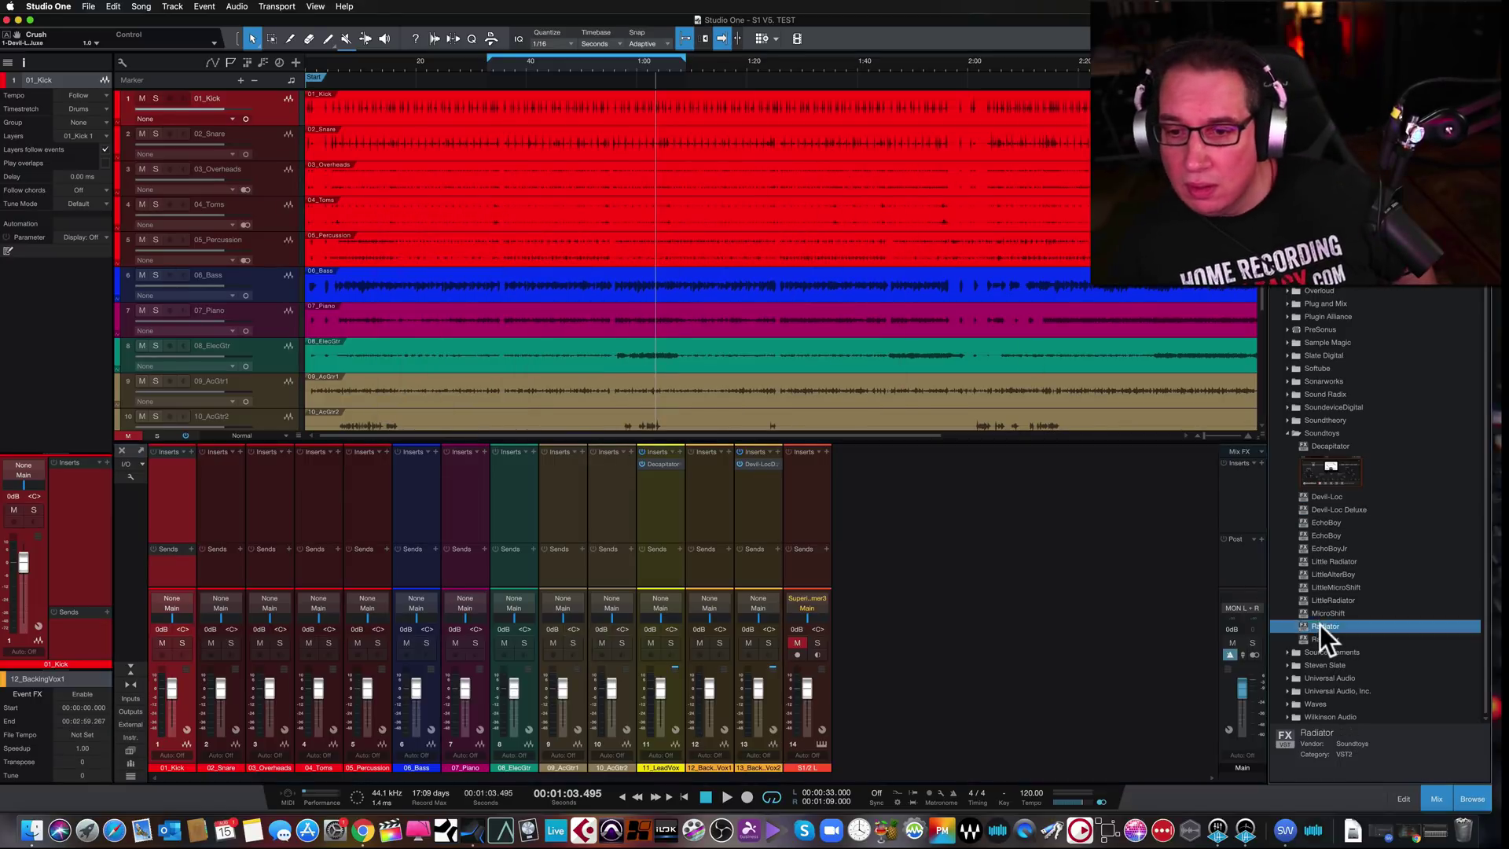
- Insert Radiator on channel 14, solo that channel and start playback
{"action": "left_click_drag", "start_coordinate": [1319, 624], "coordinate": [814, 484]}
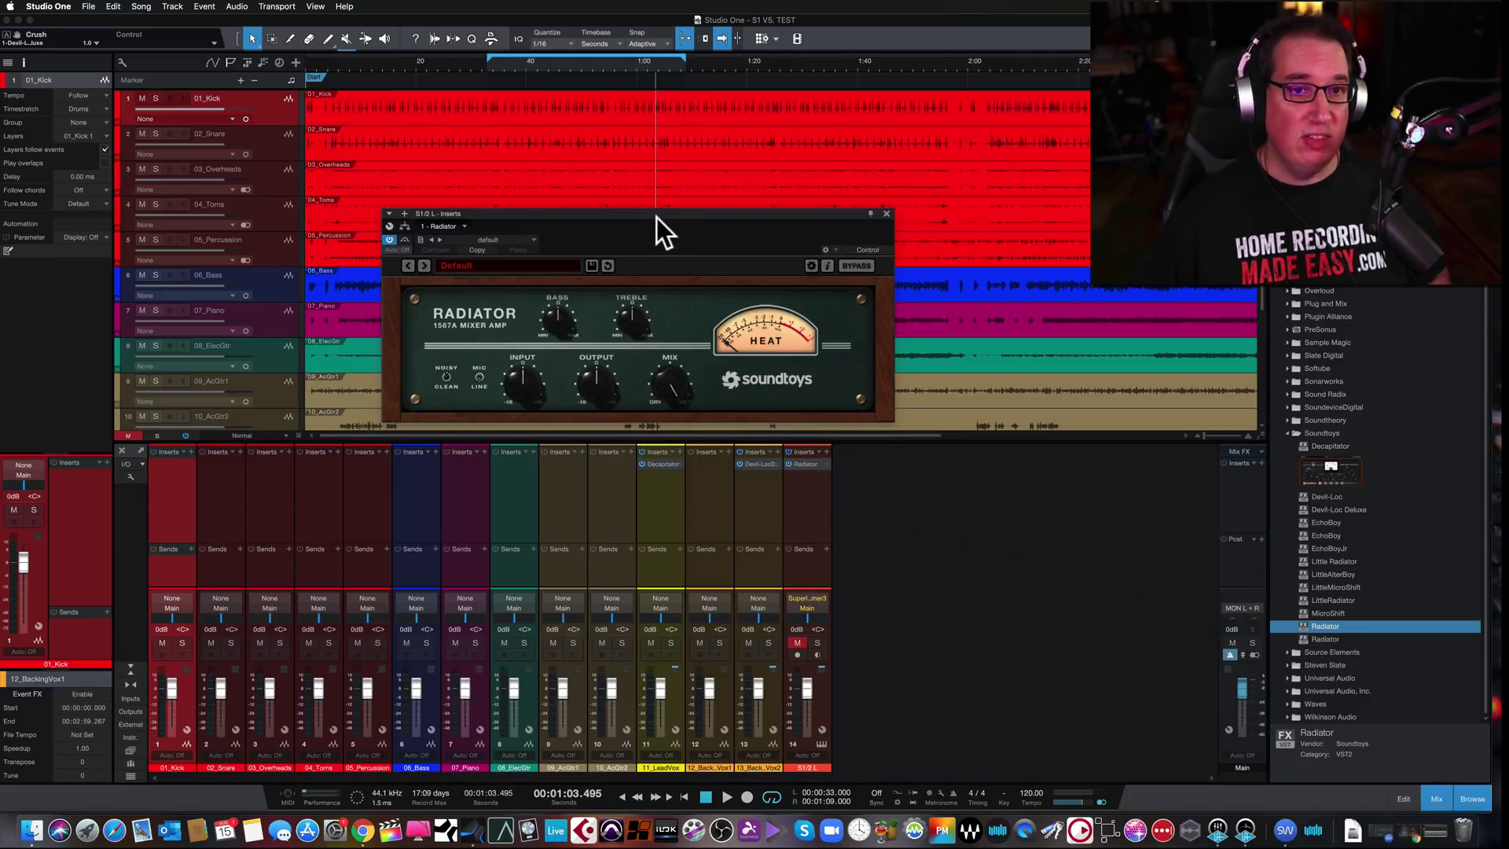
{"action": "left_click_drag", "start_coordinate": [657, 220], "coordinate": [607, 195]}
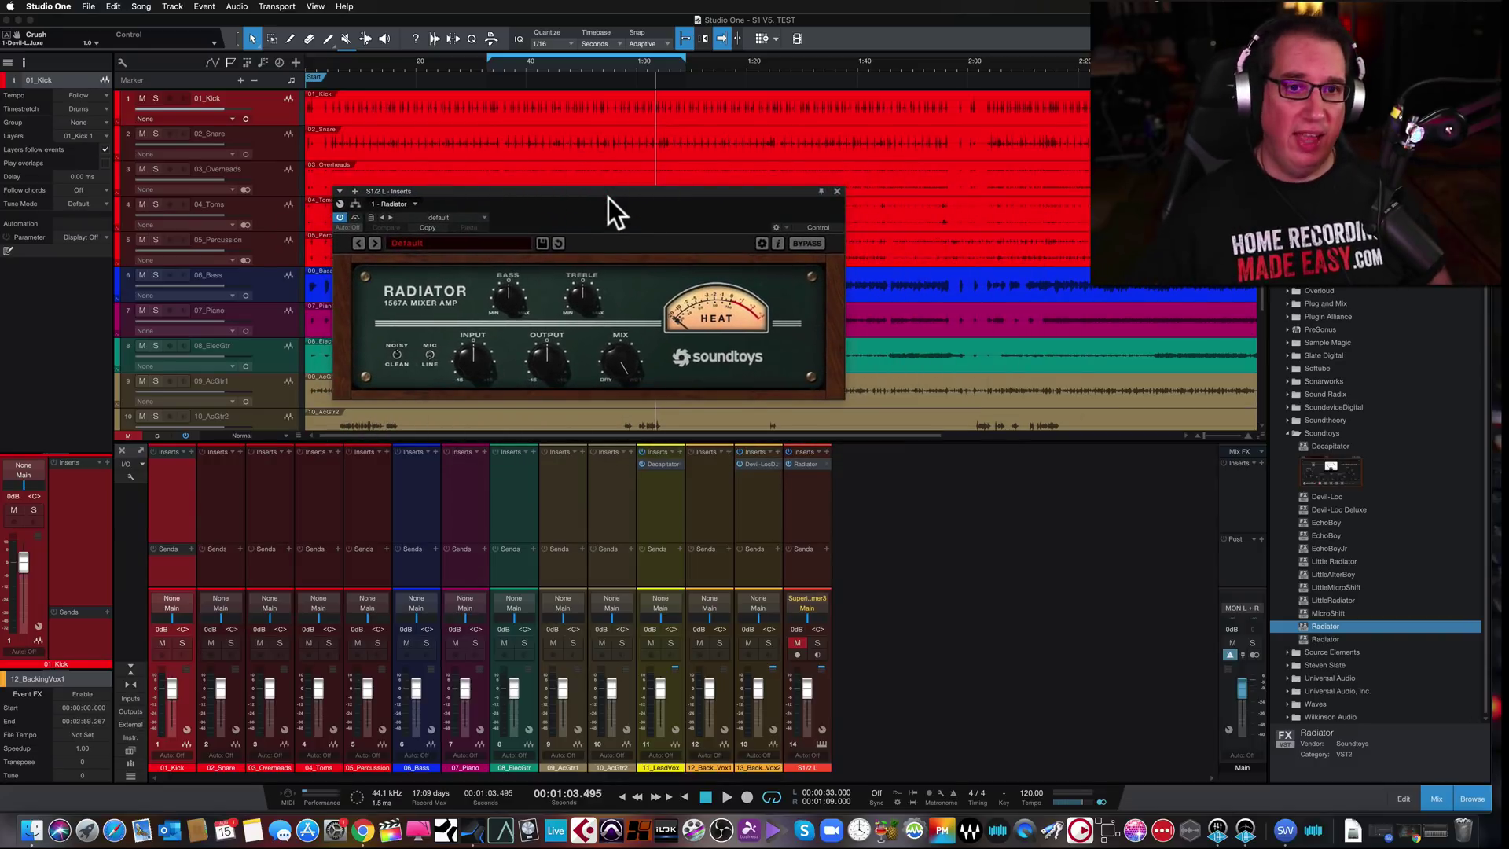
{"action": "left_click", "coordinate": [804, 644]}
{"action": "left_click", "coordinate": [819, 644]}
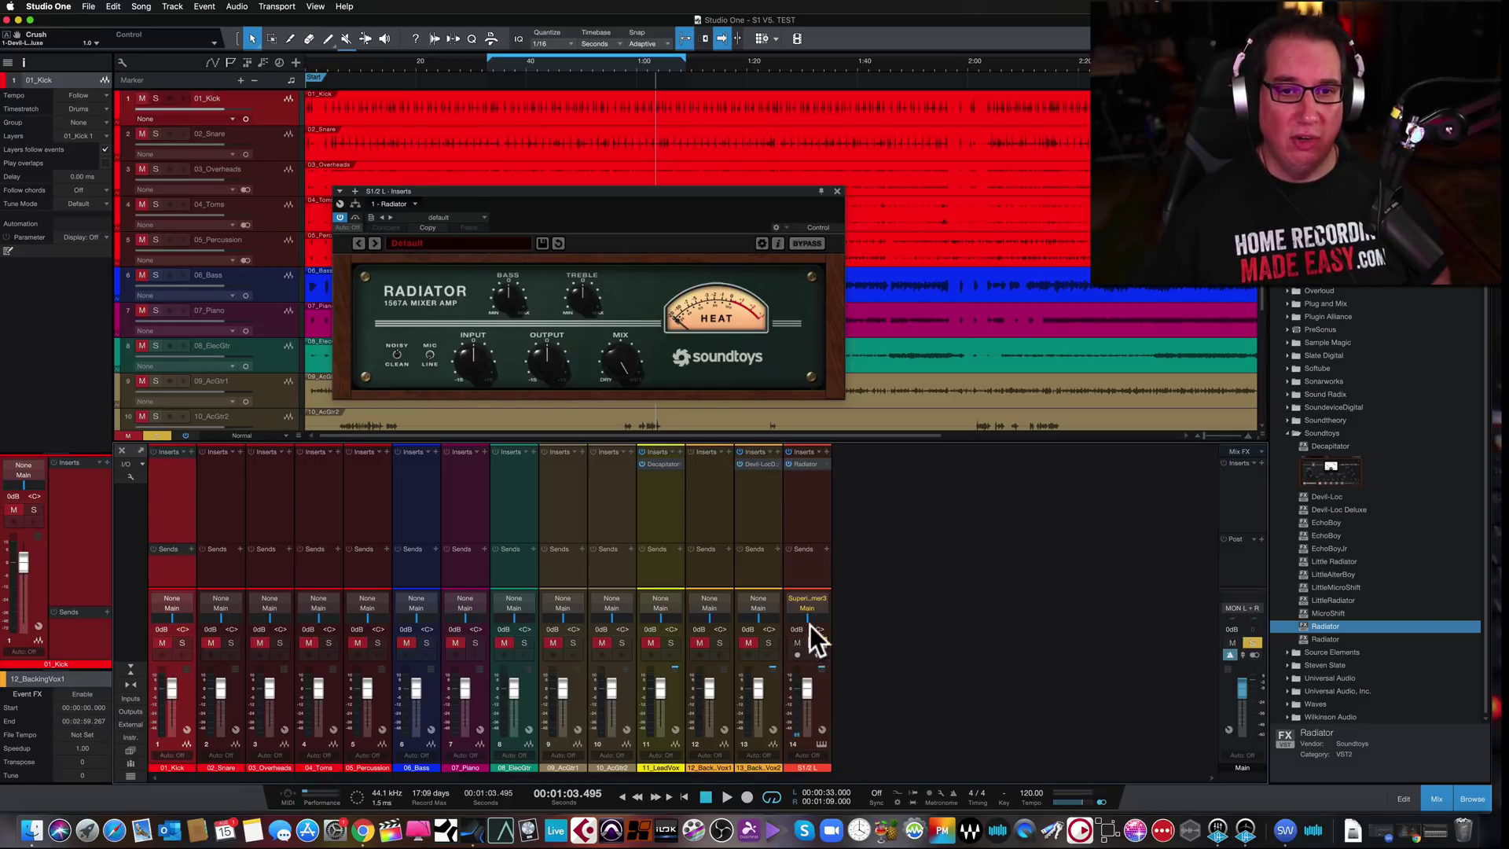
{"action": "key", "text": "space"}
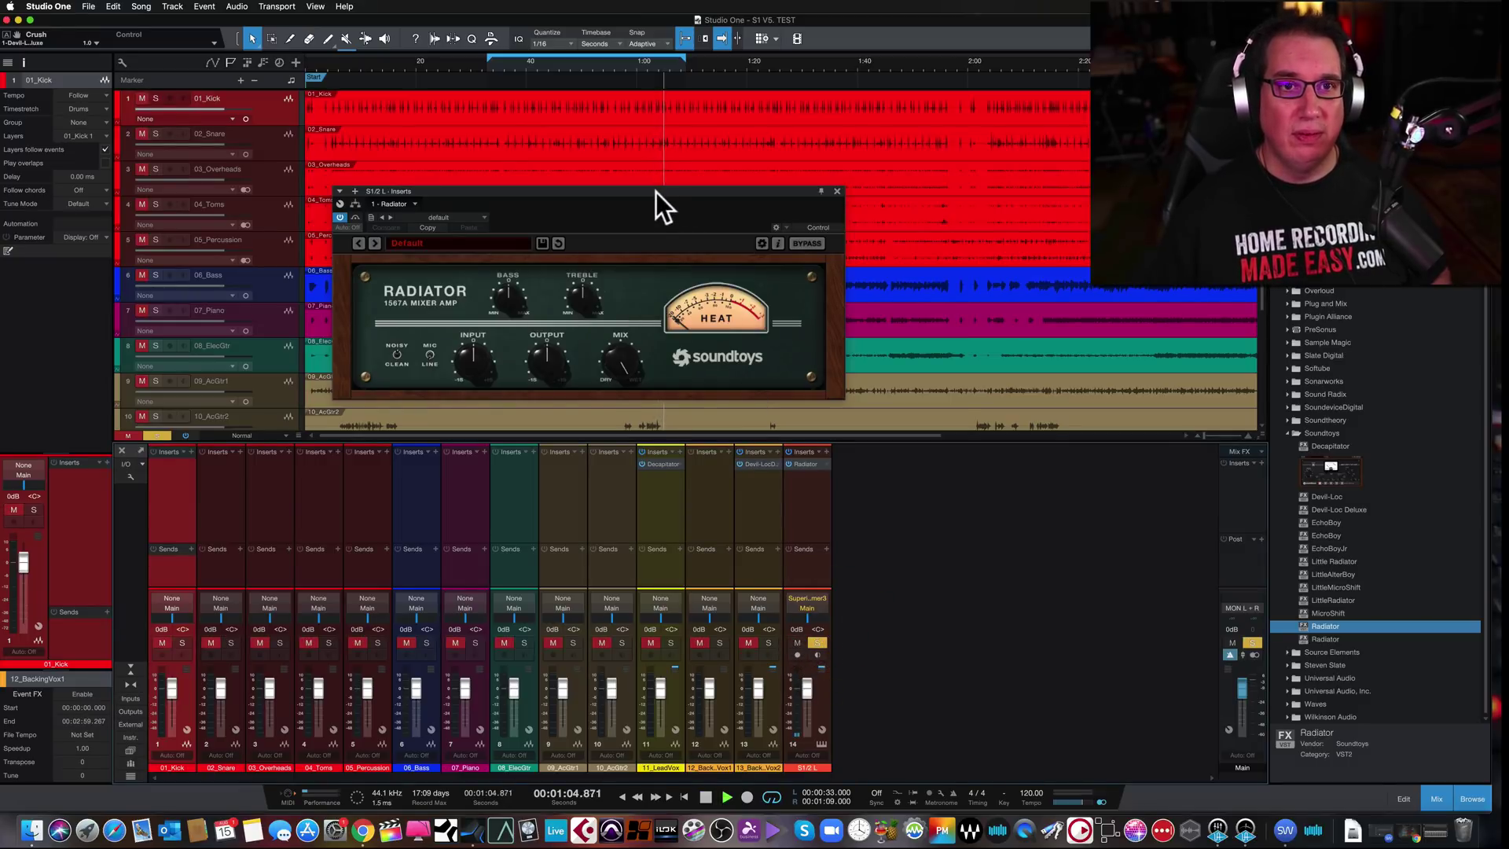
{"action": "left_click_drag", "start_coordinate": [653, 192], "coordinate": [677, 291]}
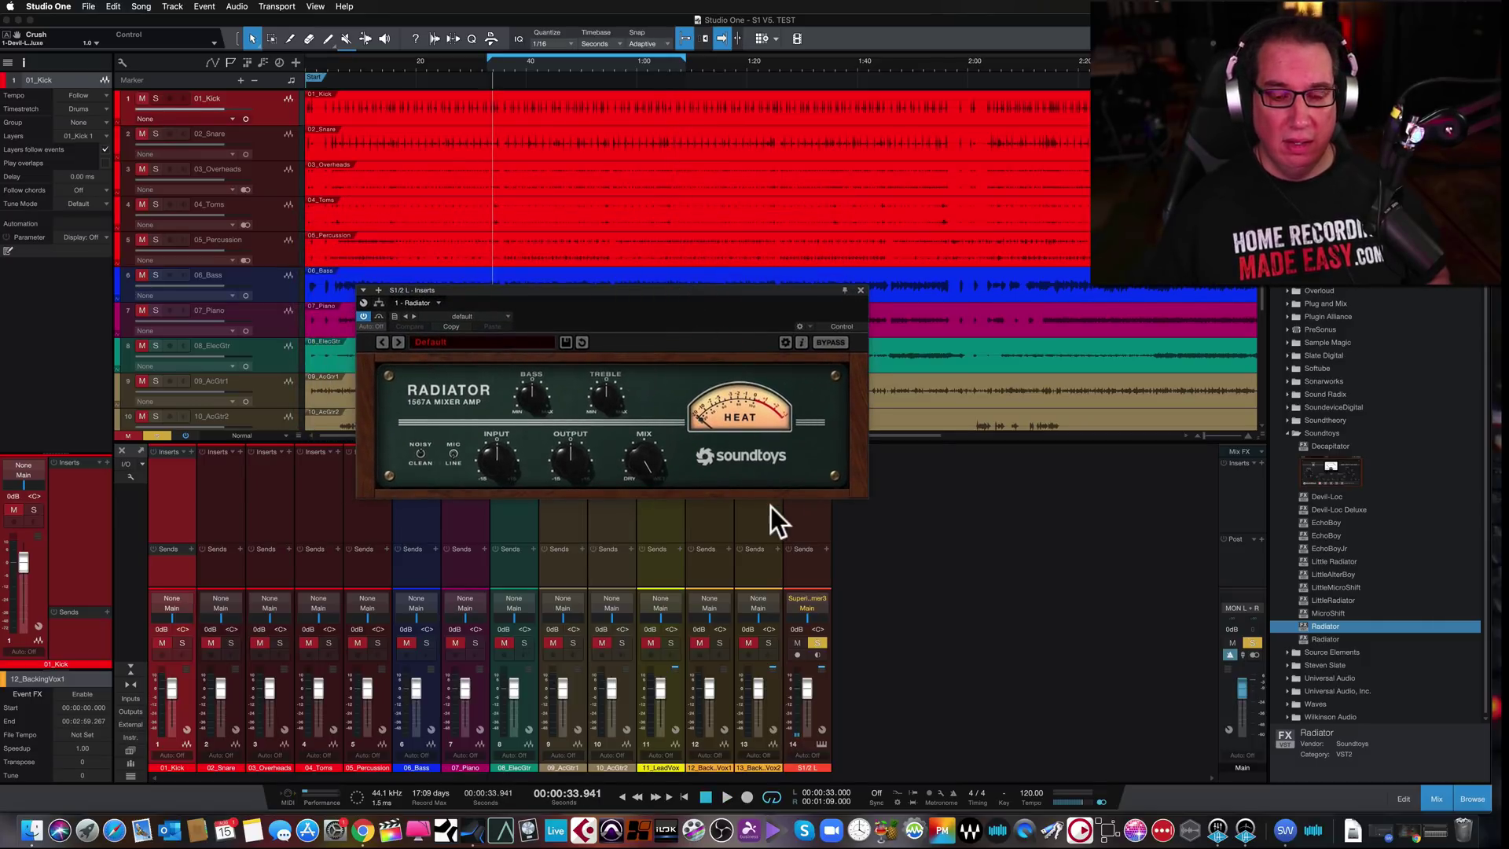
- Close Radiator and open Superior Drummer 3 on channel 14 with Follow Host enabled
{"action": "left_click", "coordinate": [862, 291]}
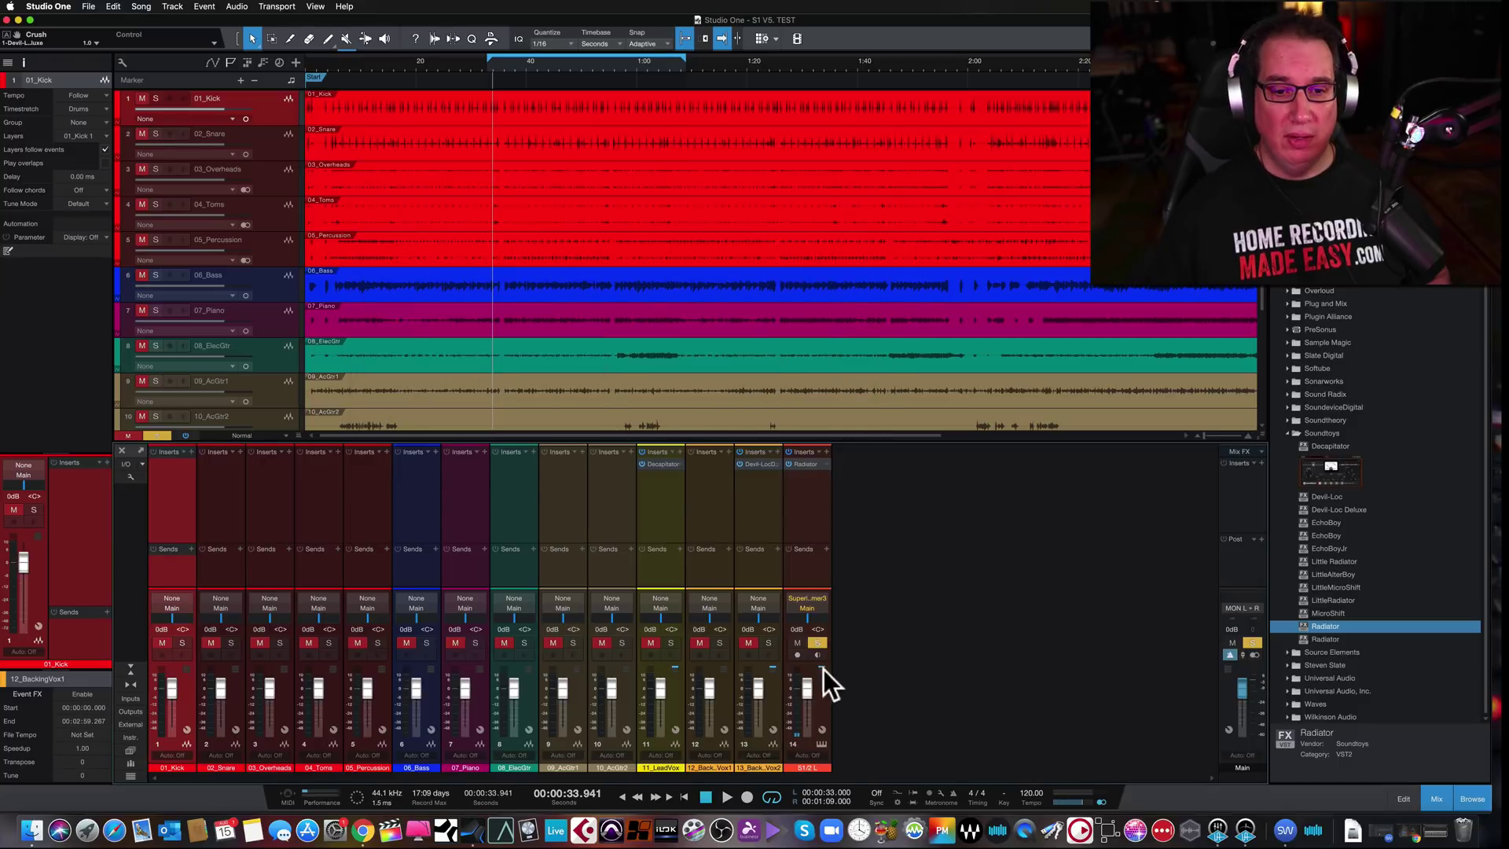
{"action": "left_click", "coordinate": [820, 744]}
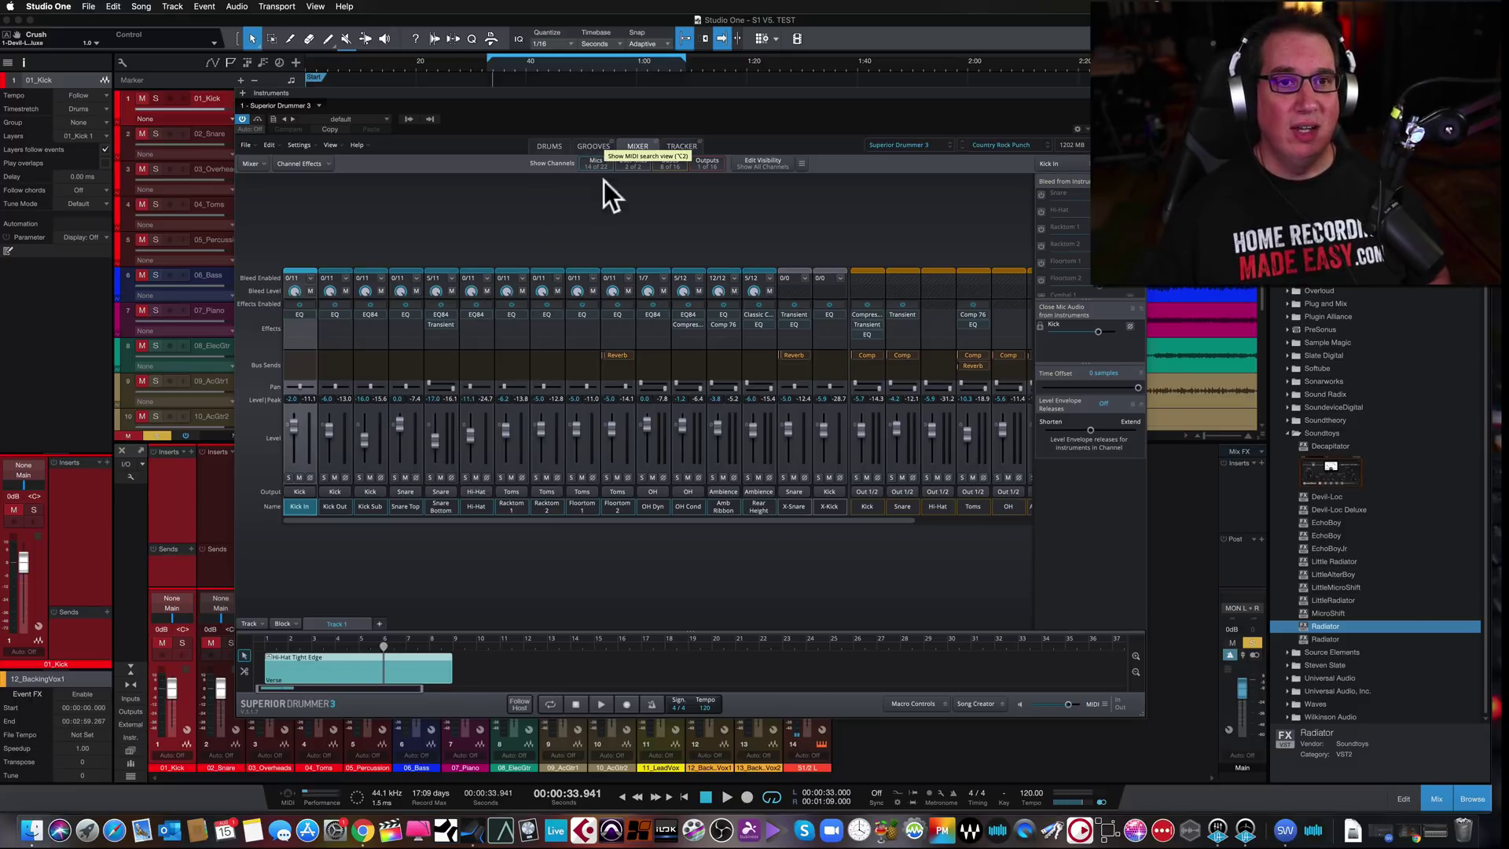
{"action": "left_click", "coordinate": [520, 689]}
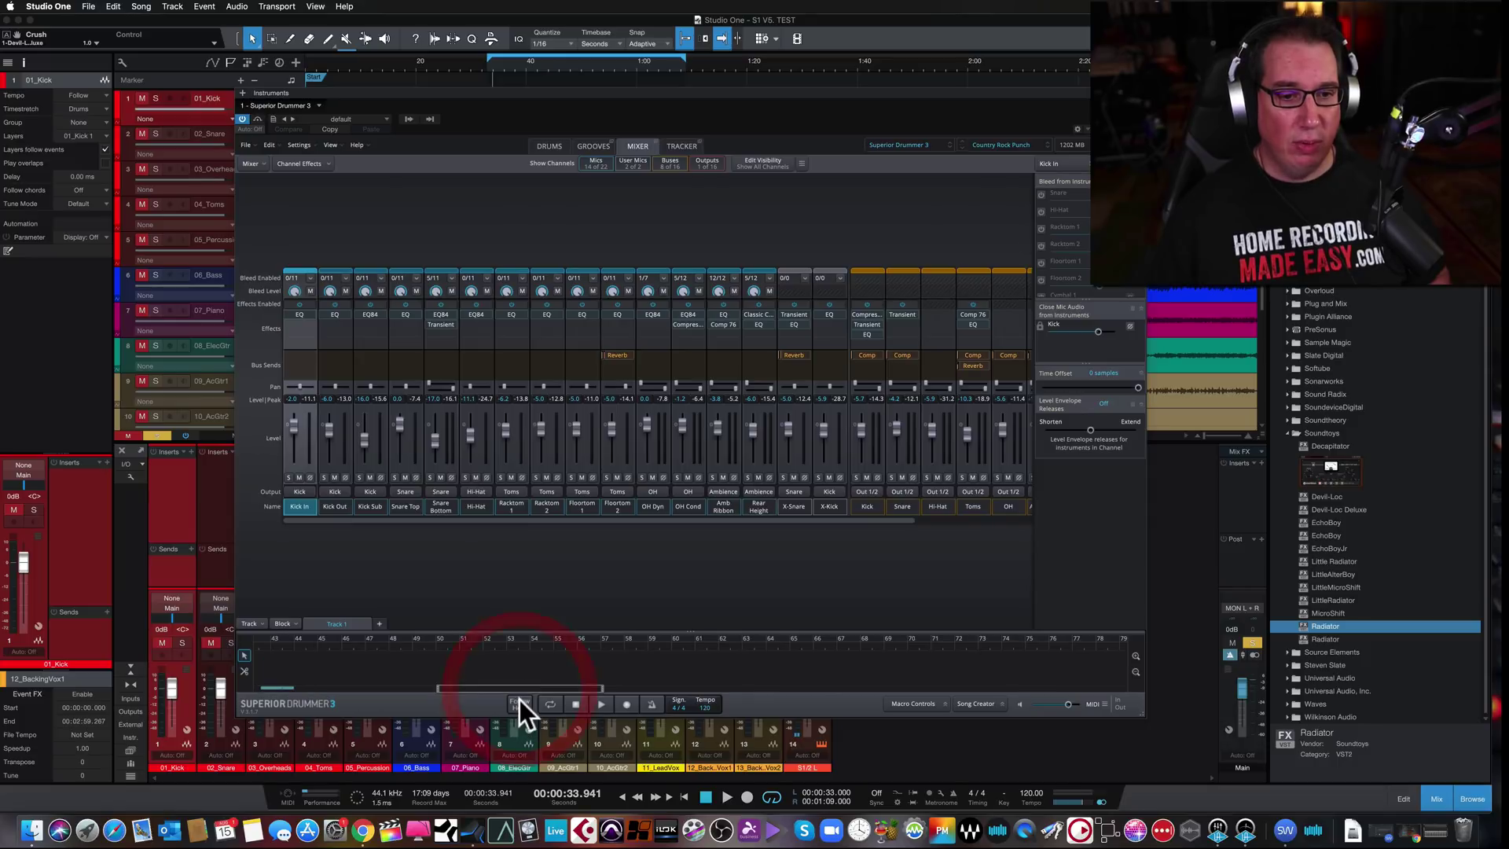
{"action": "left_click", "coordinate": [515, 702]}
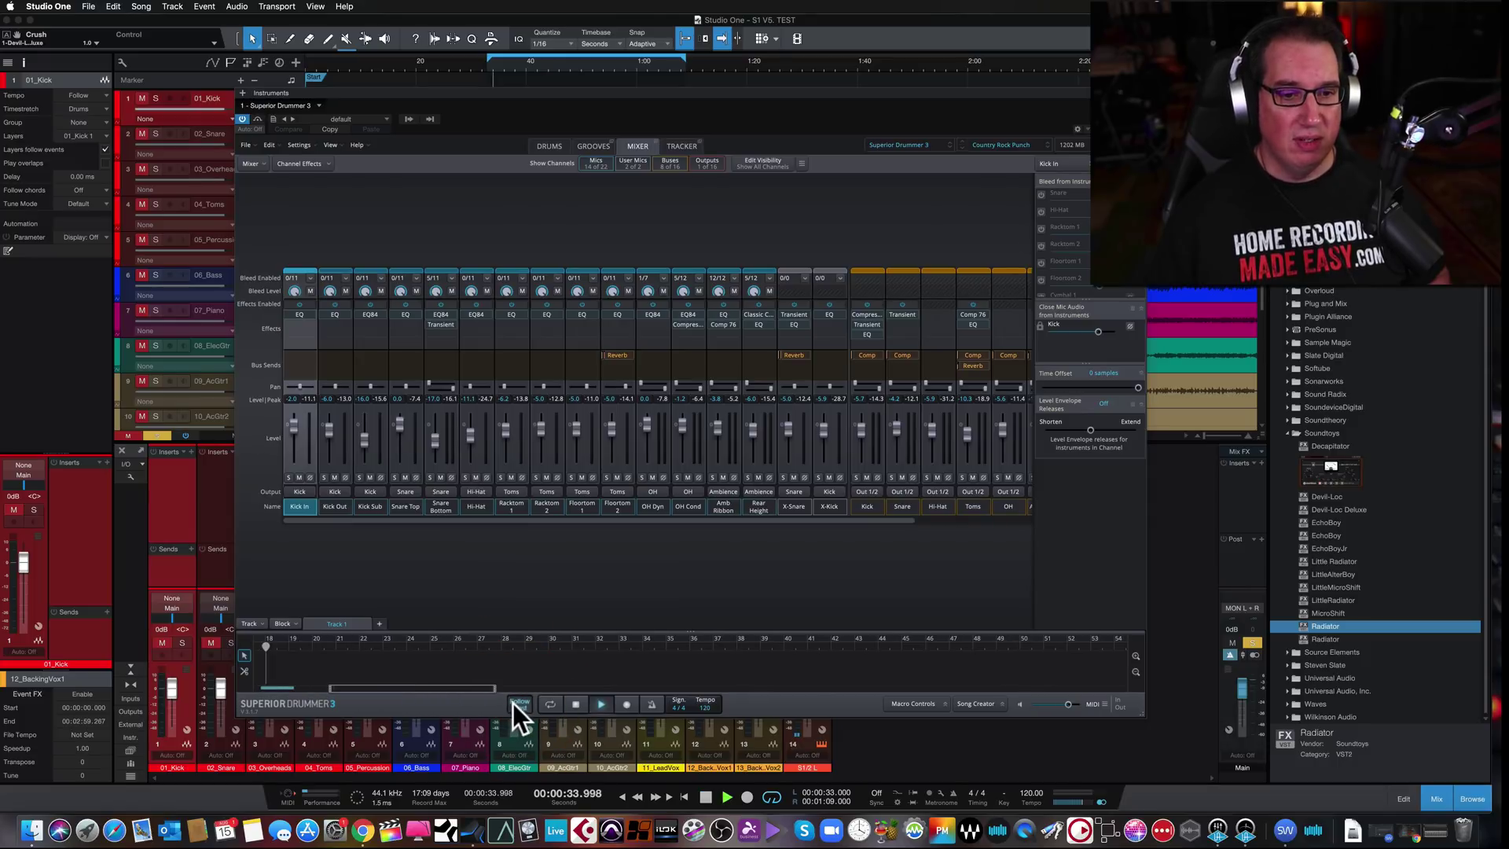
{"action": "left_click", "coordinate": [575, 705]}
- Play the song from the beginning with Superior Drummer following, then close its window
{"action": "key", "text": "space"}
{"action": "key", "text": "space"}
{"action": "key", "text": "space"}
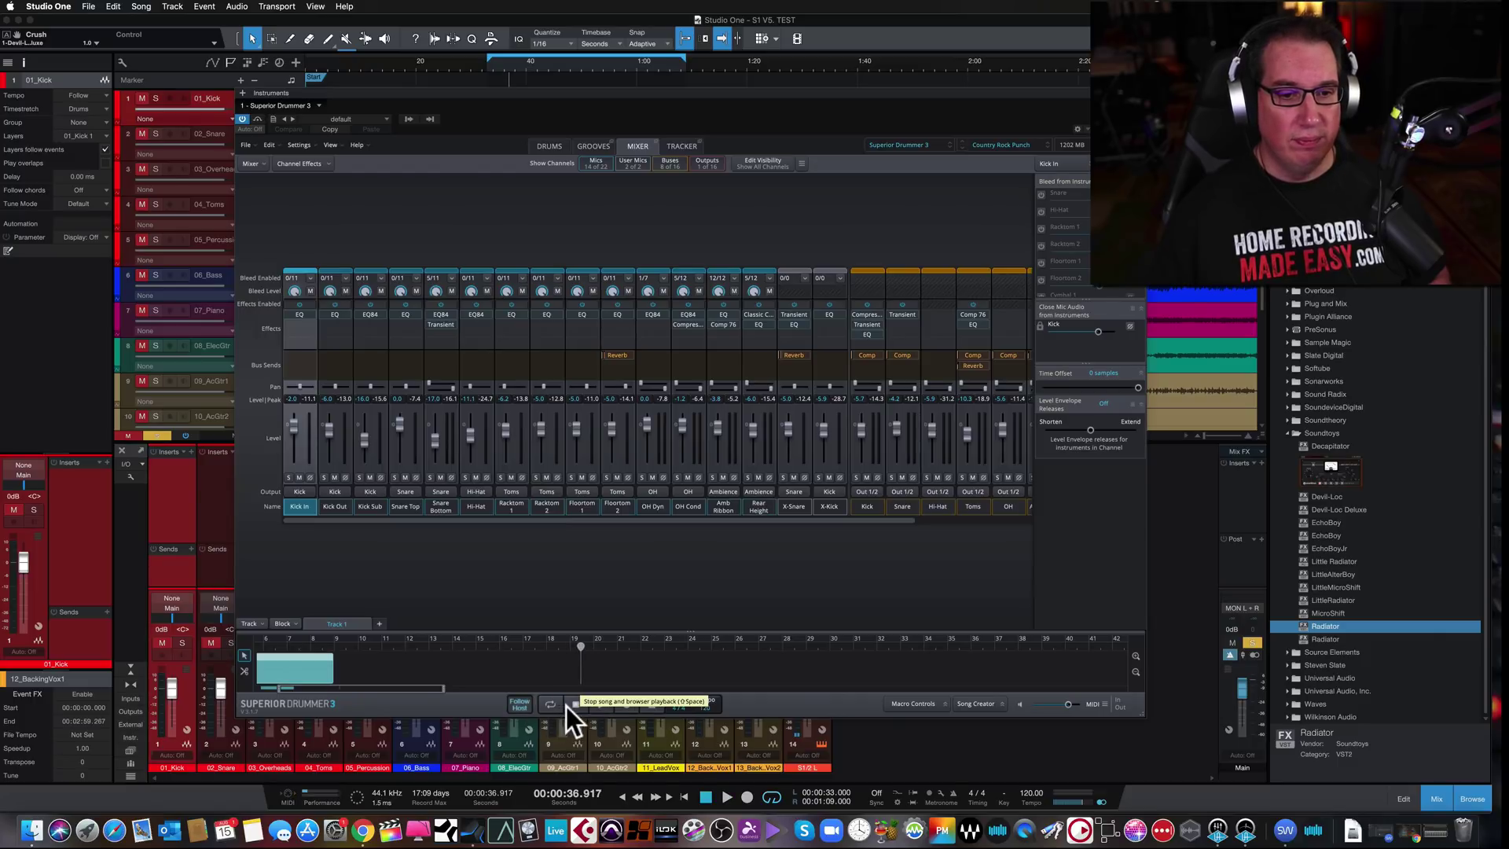
{"action": "left_click", "coordinate": [571, 706]}
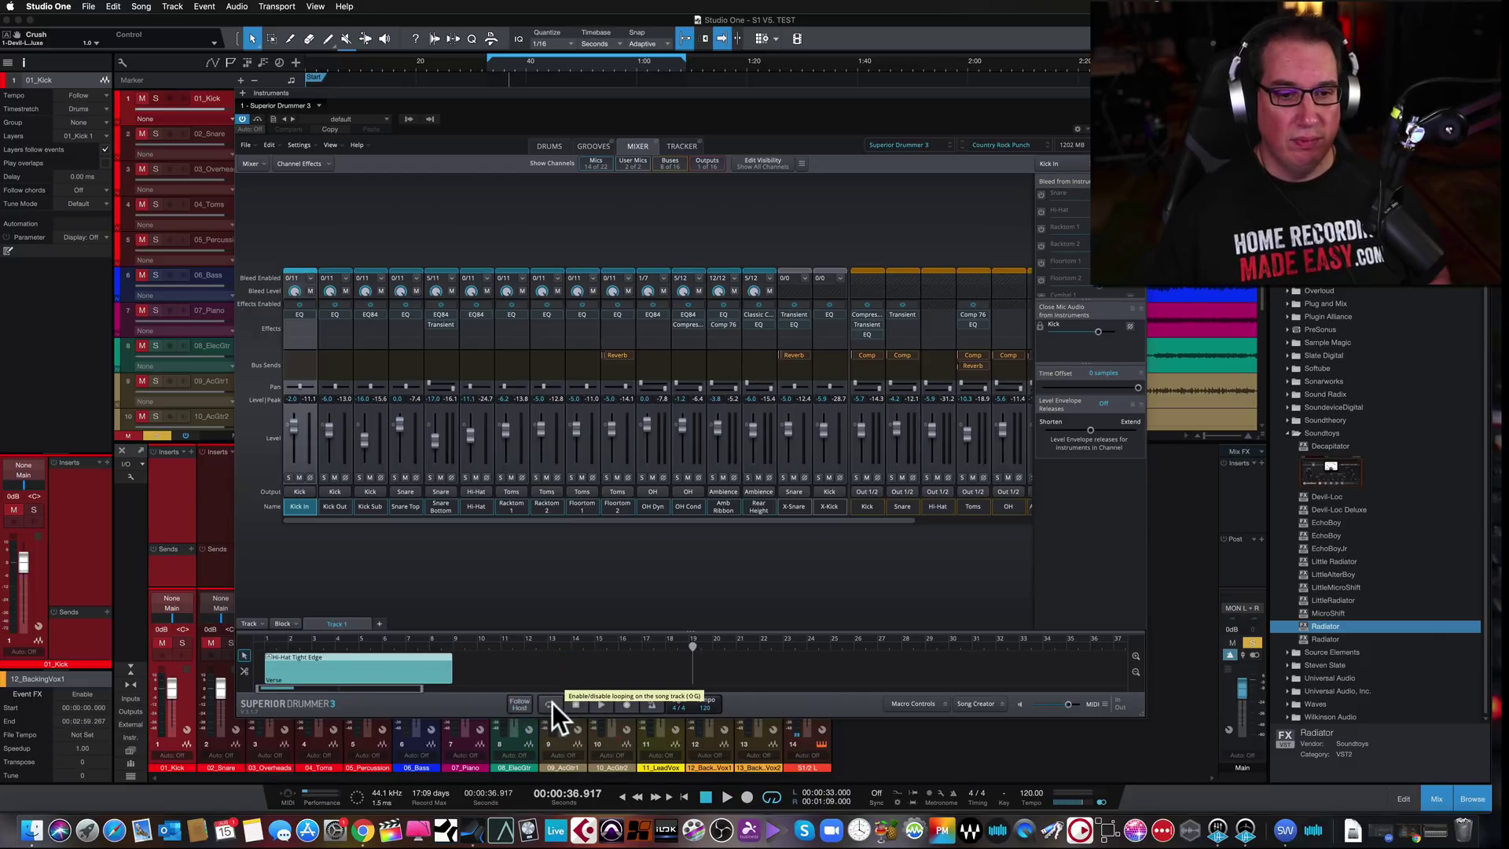
{"action": "left_click", "coordinate": [519, 702]}
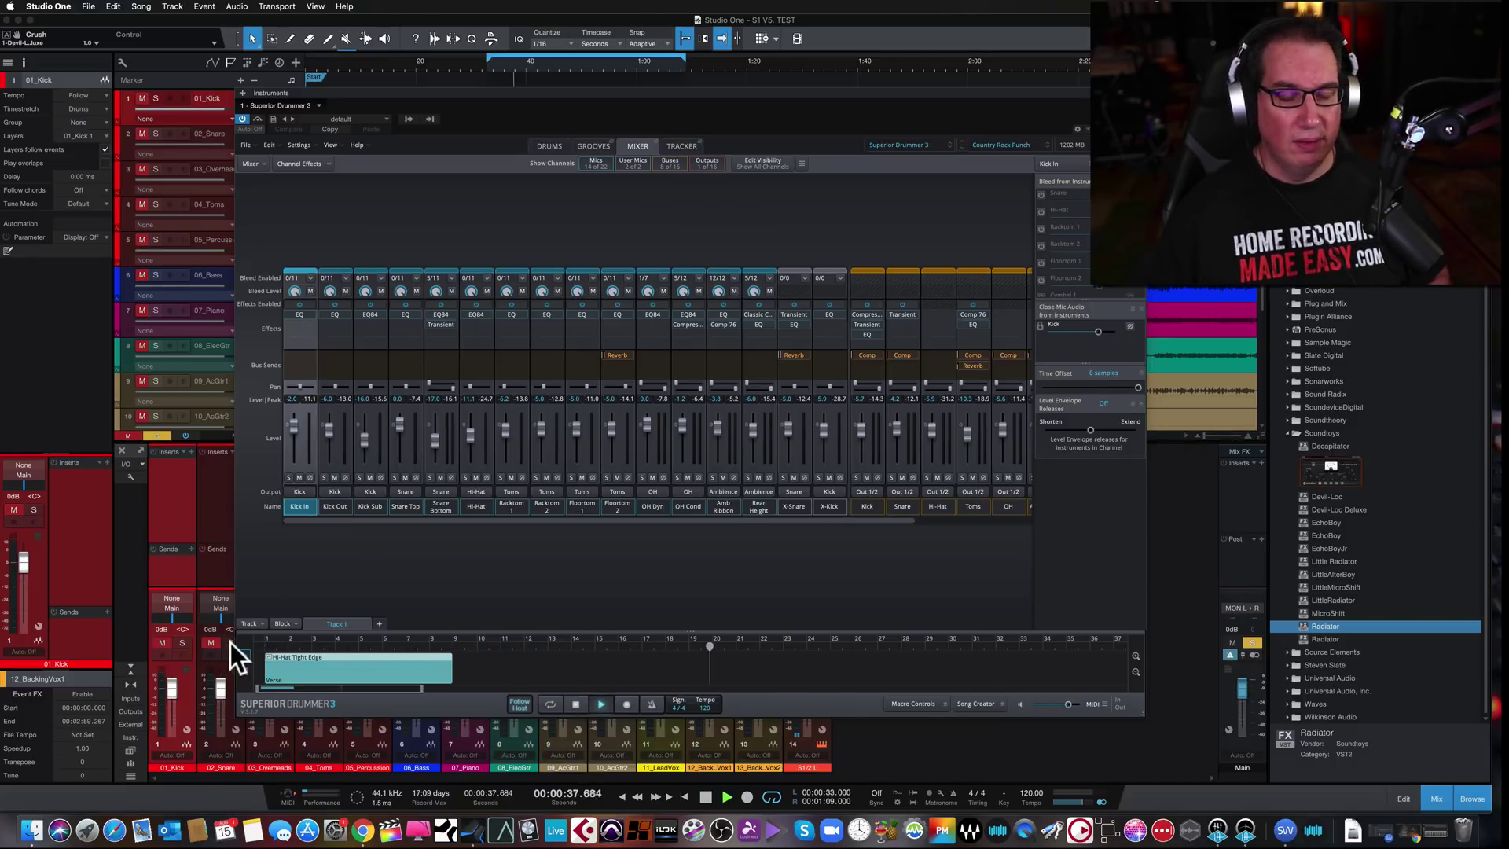
{"action": "key", "text": "comma"}
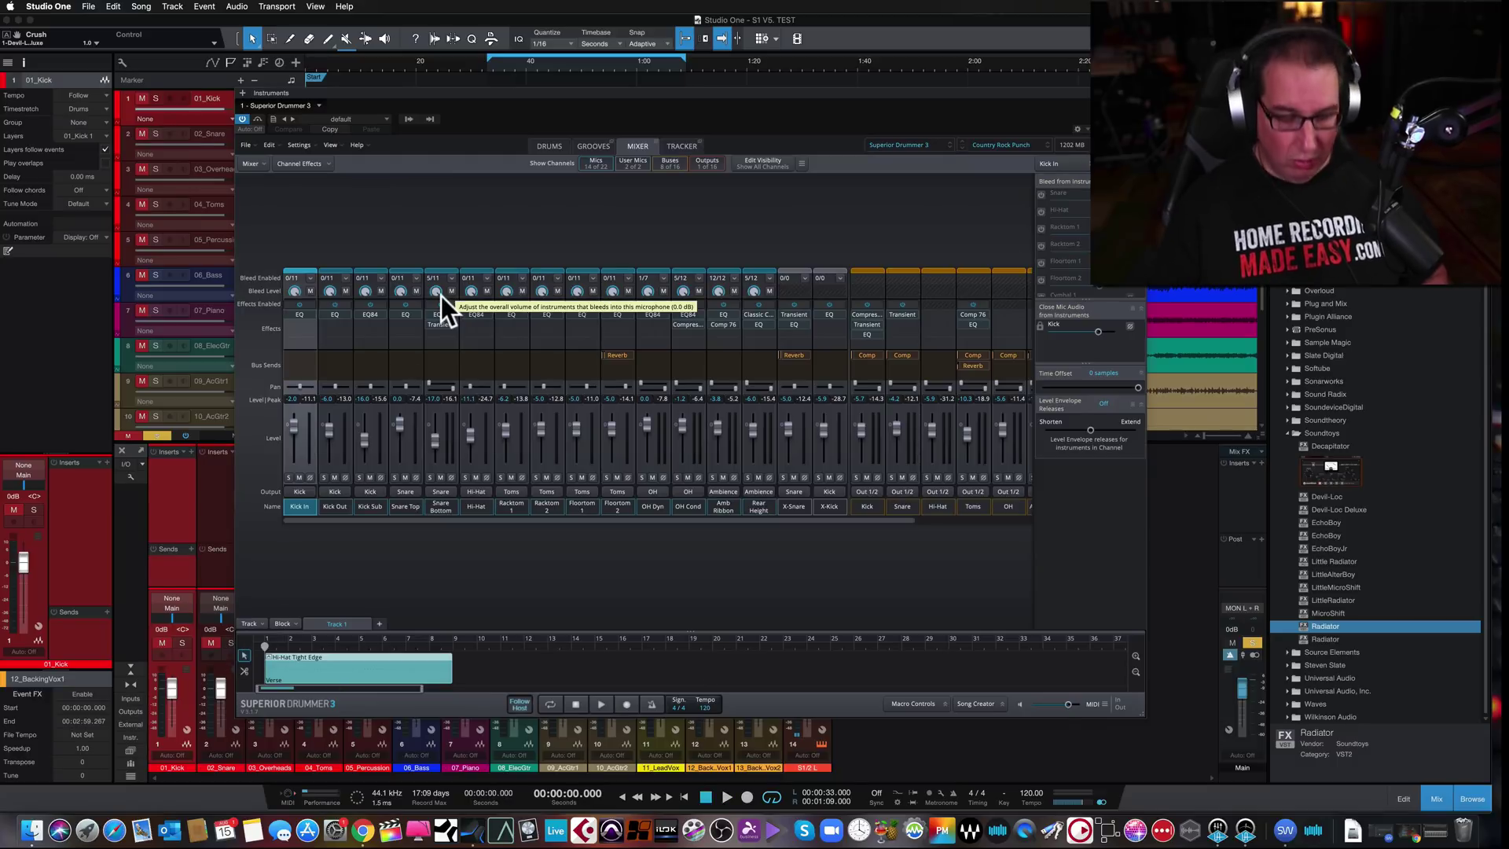
{"action": "key", "text": "space"}
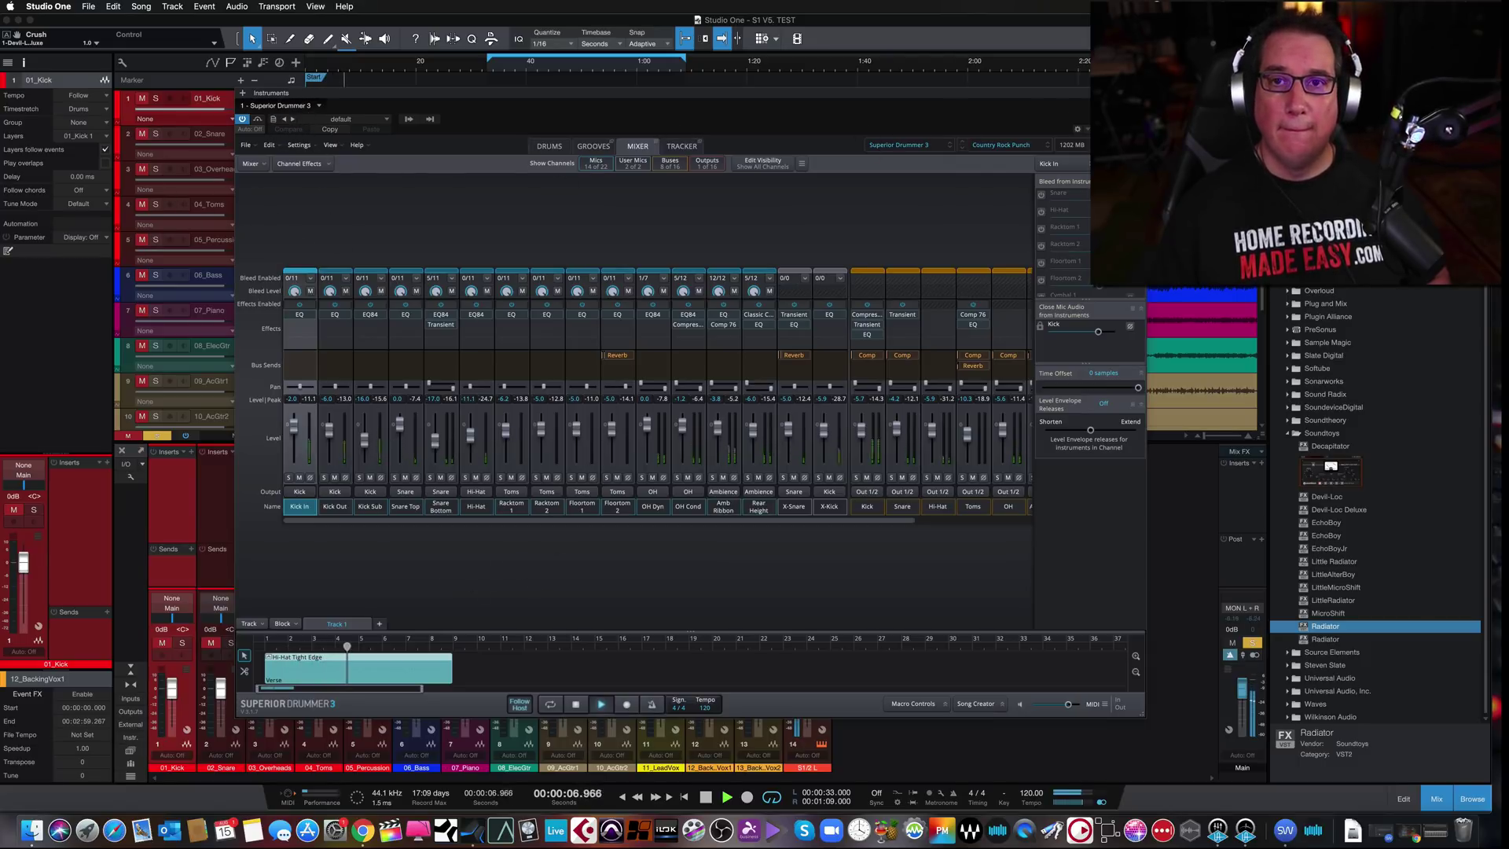
{"action": "key", "text": "super+w"}
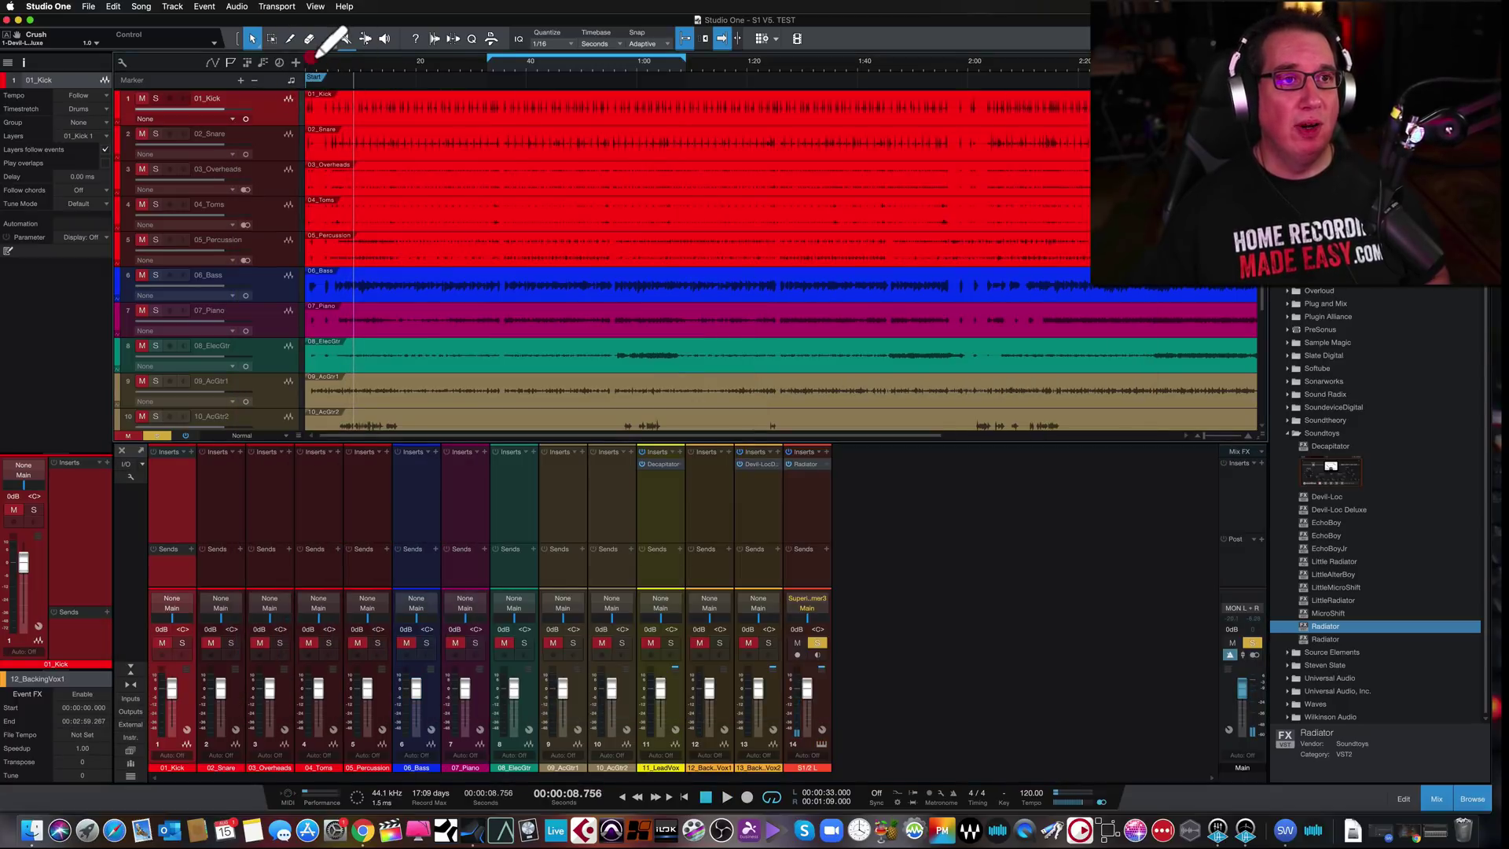
- Loop the first 20 seconds, play it, and turn Radiator's Mix down to 0%
{"action": "left_click_drag", "start_coordinate": [314, 58], "coordinate": [453, 67]}
{"action": "key", "text": "space"}
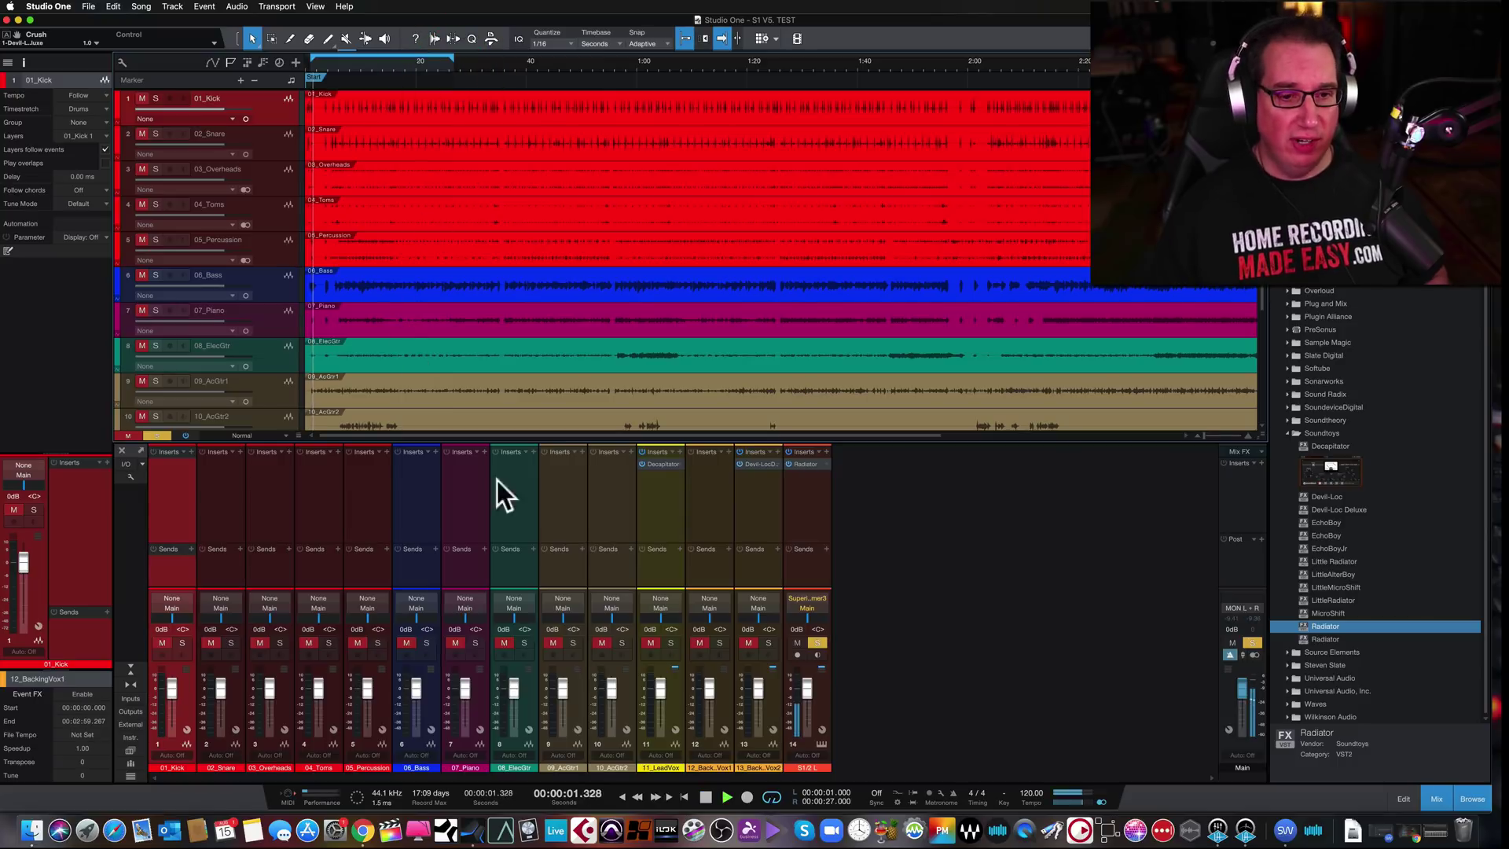
{"action": "left_click", "coordinate": [805, 463]}
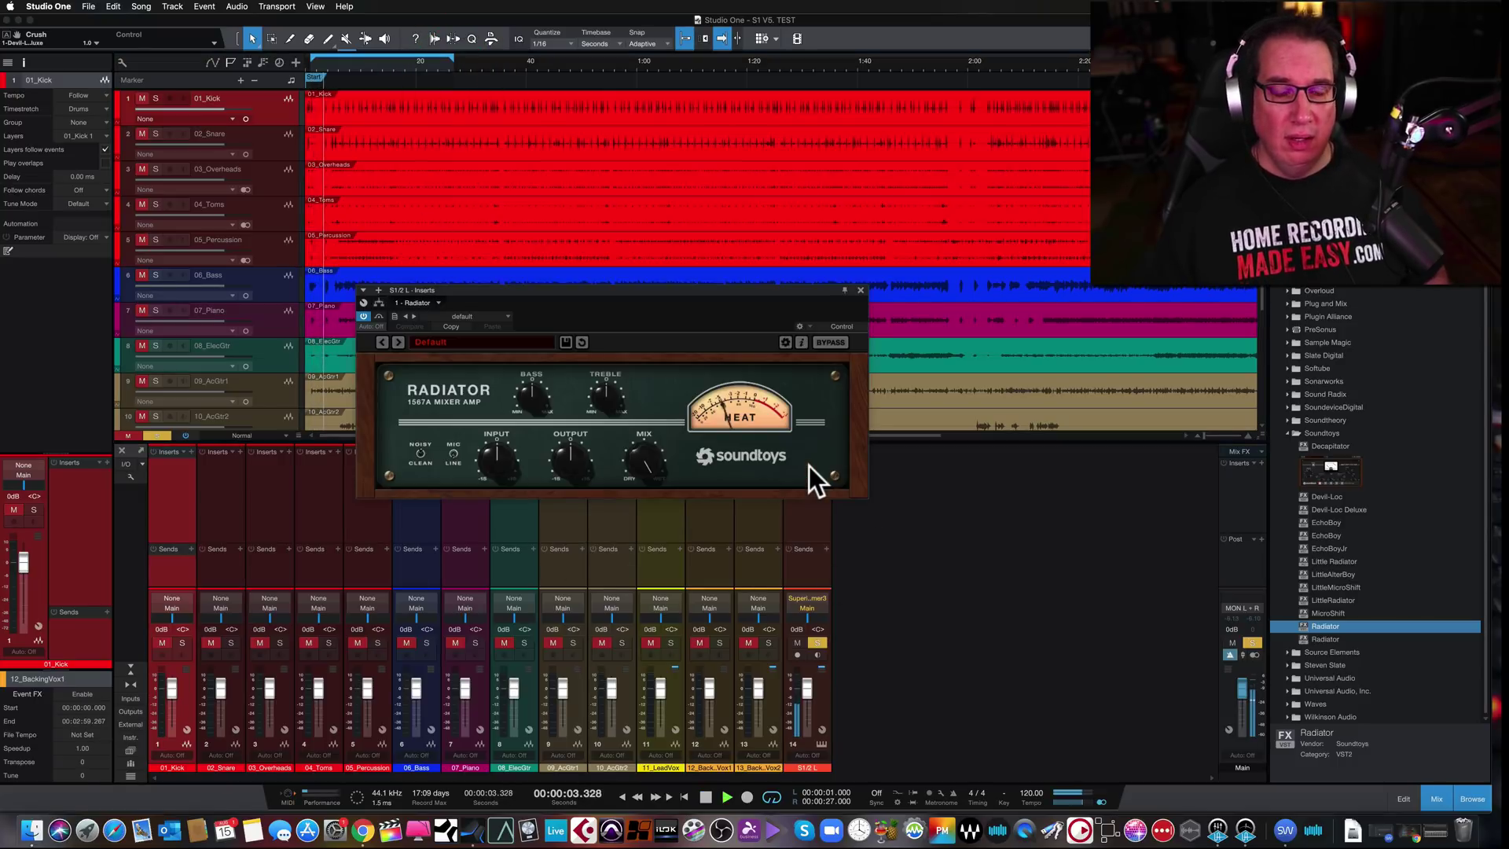
{"action": "left_click_drag", "start_coordinate": [605, 287], "coordinate": [552, 341]}
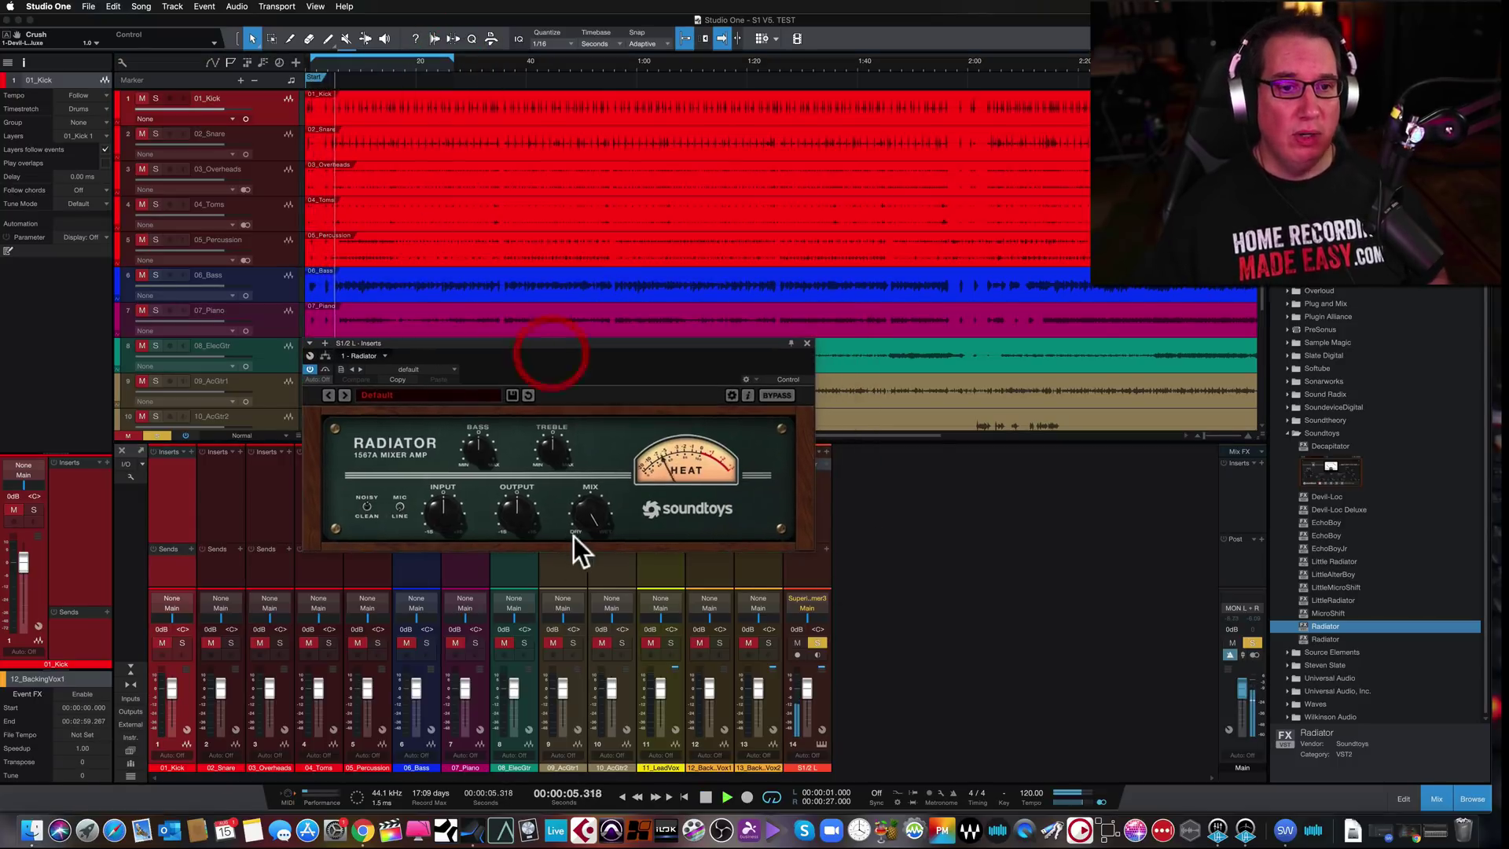
{"action": "left_click_drag", "start_coordinate": [591, 521], "coordinate": [543, 431]}
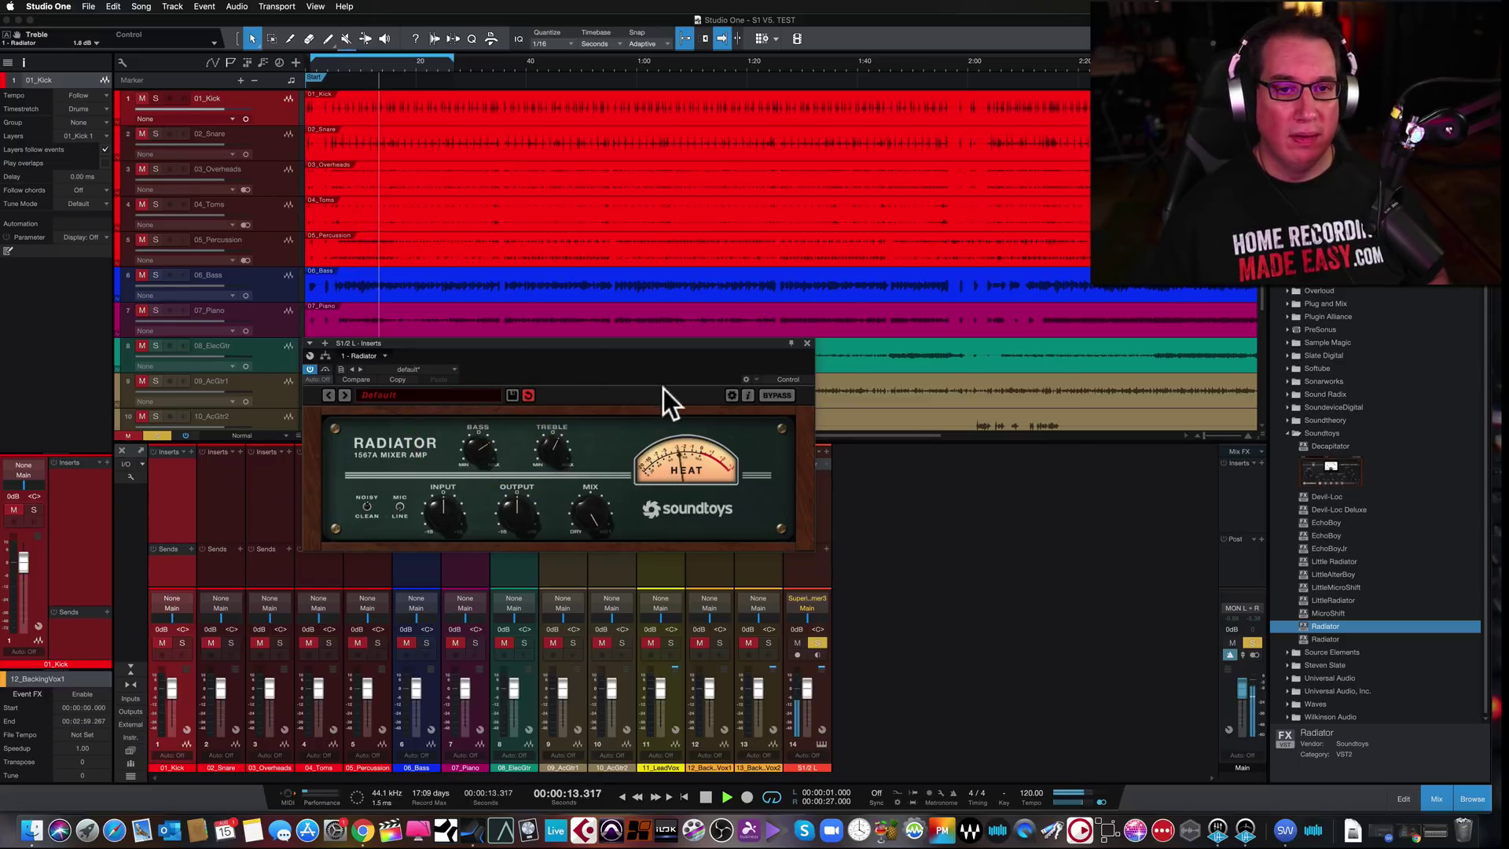
- Toggle Radiator's bypass during playback, leave it bypassed, and close its window
{"action": "left_click", "coordinate": [771, 398]}
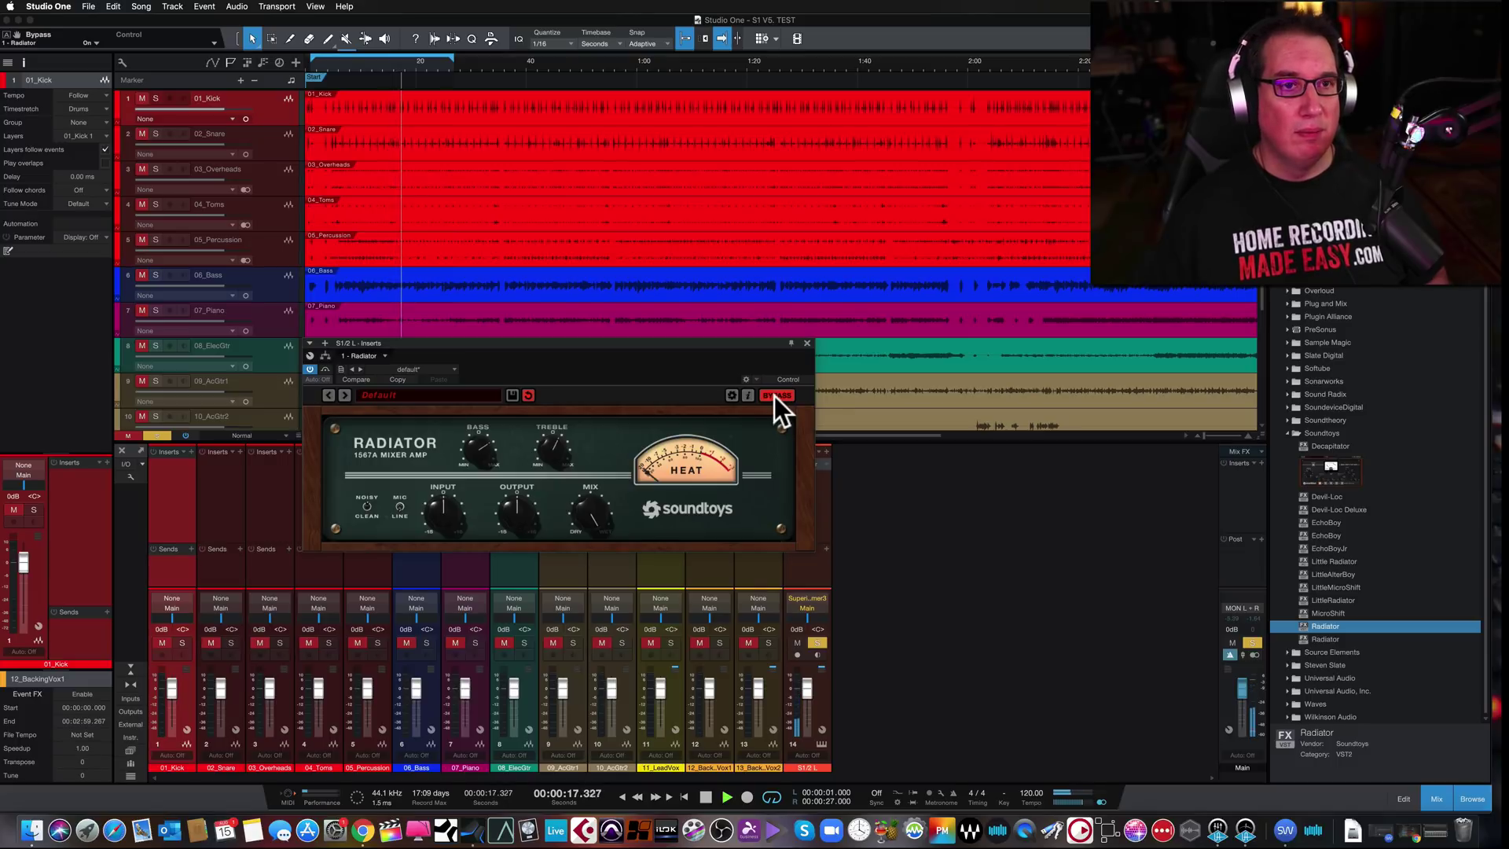
{"action": "key", "text": "space"}
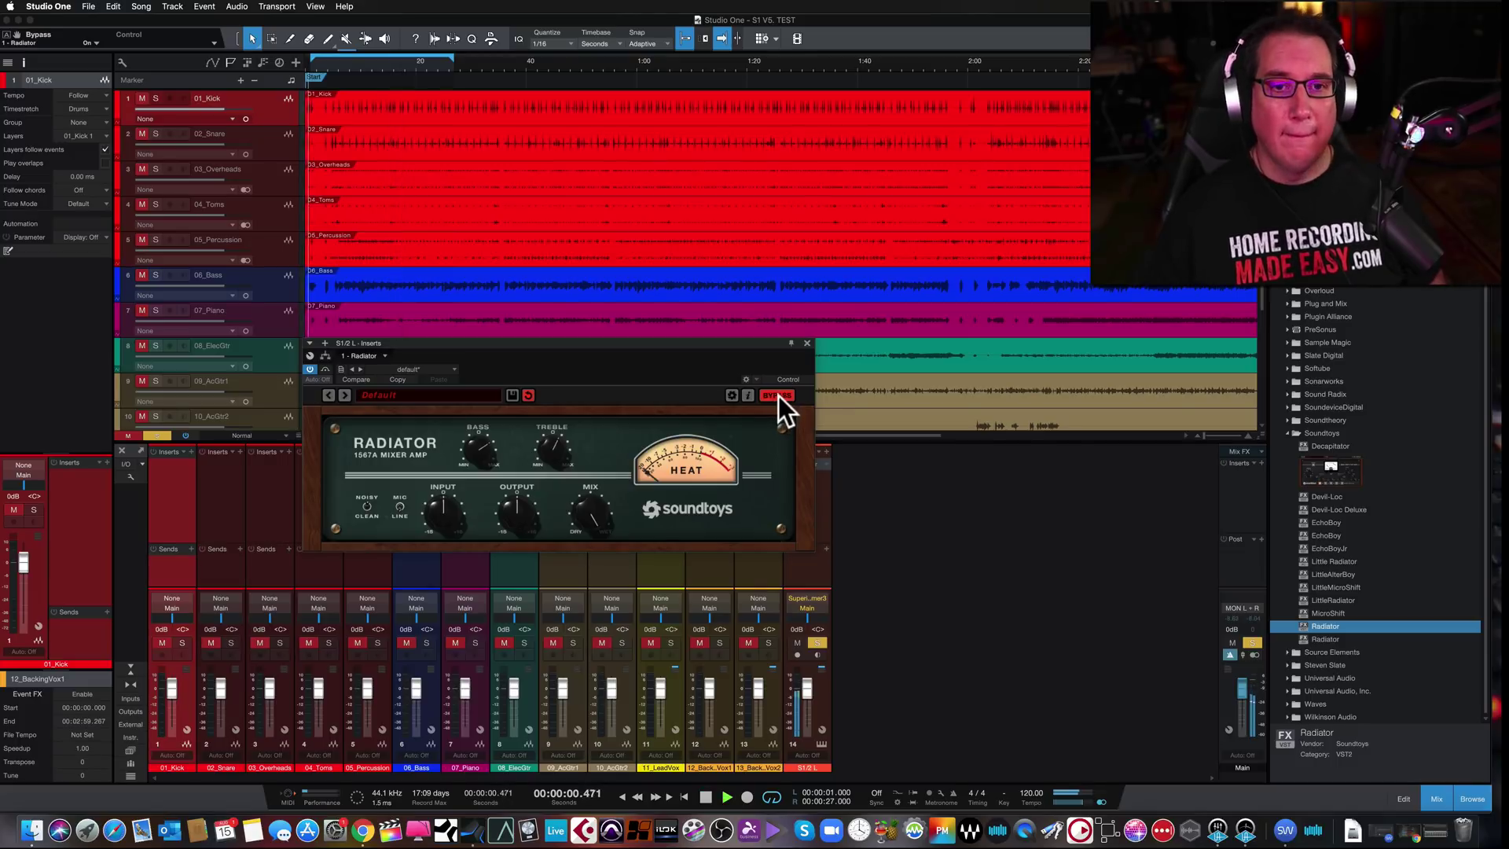
{"action": "left_click", "coordinate": [775, 395]}
{"action": "key", "text": "space"}
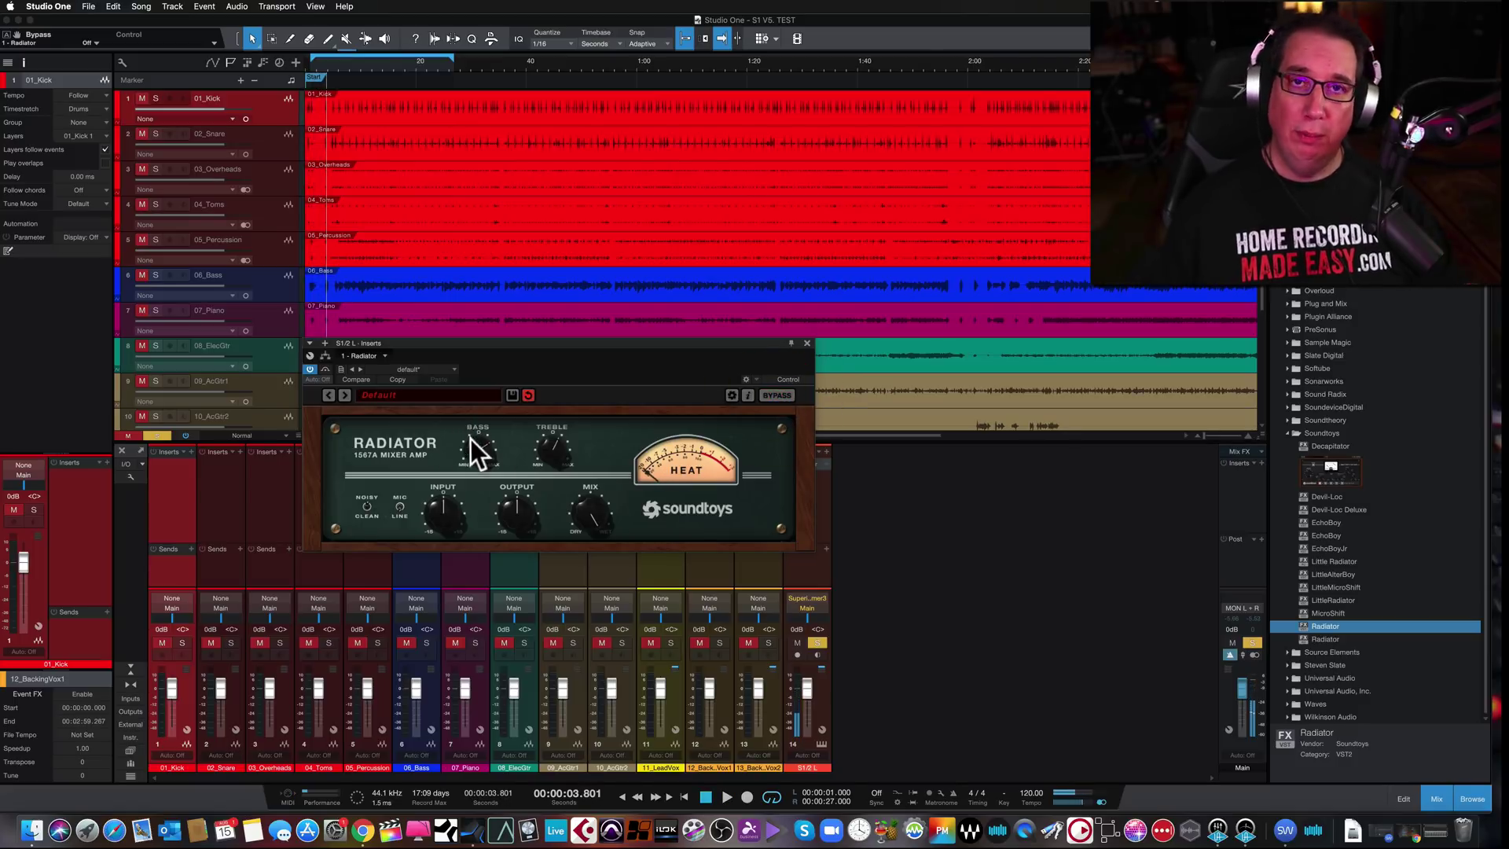
{"action": "left_click_drag", "start_coordinate": [442, 344], "coordinate": [450, 324]}
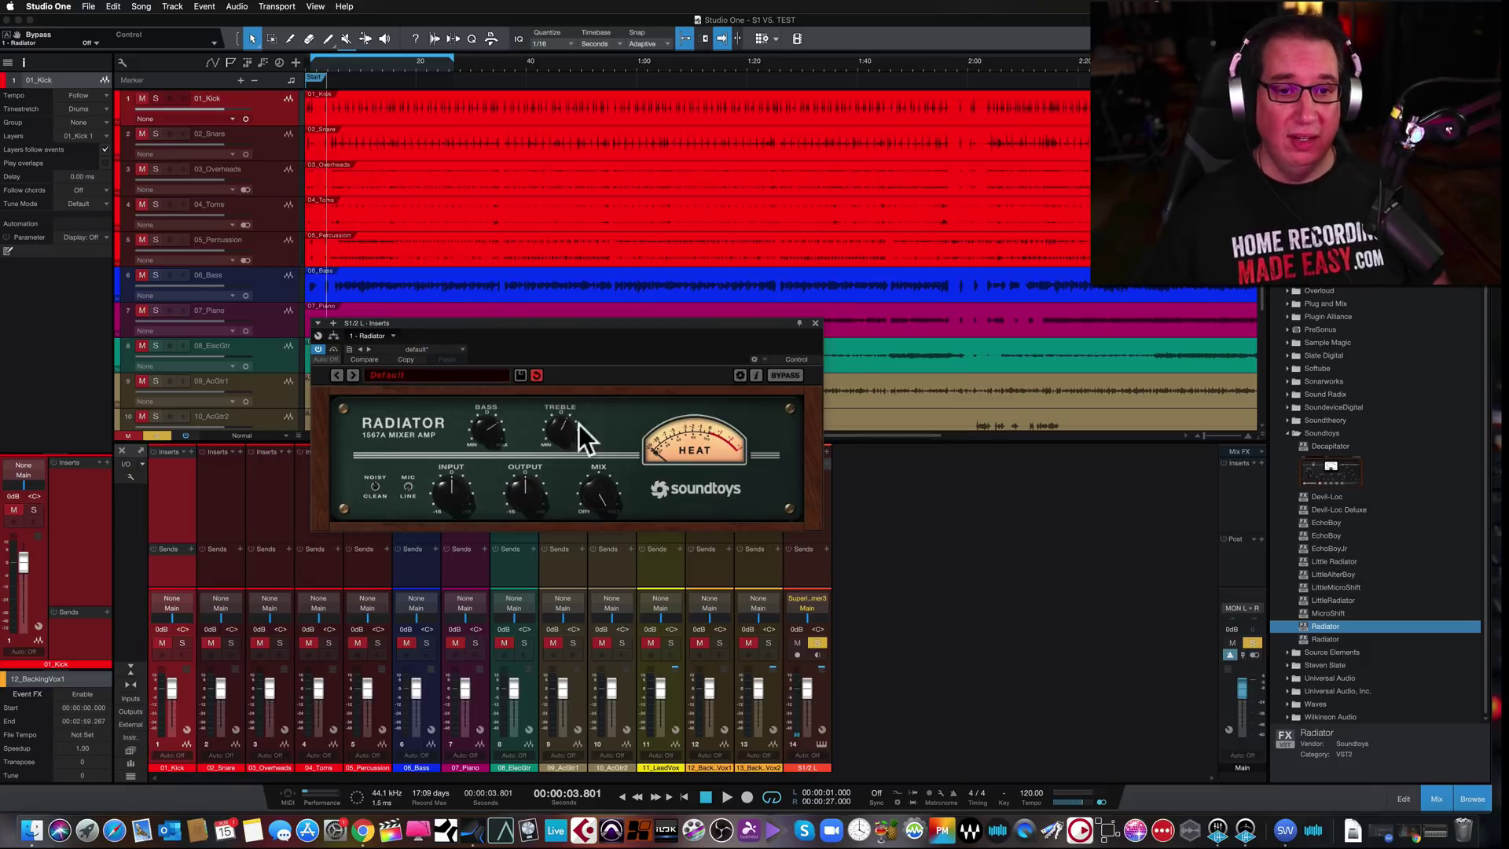
{"action": "key", "text": "space"}
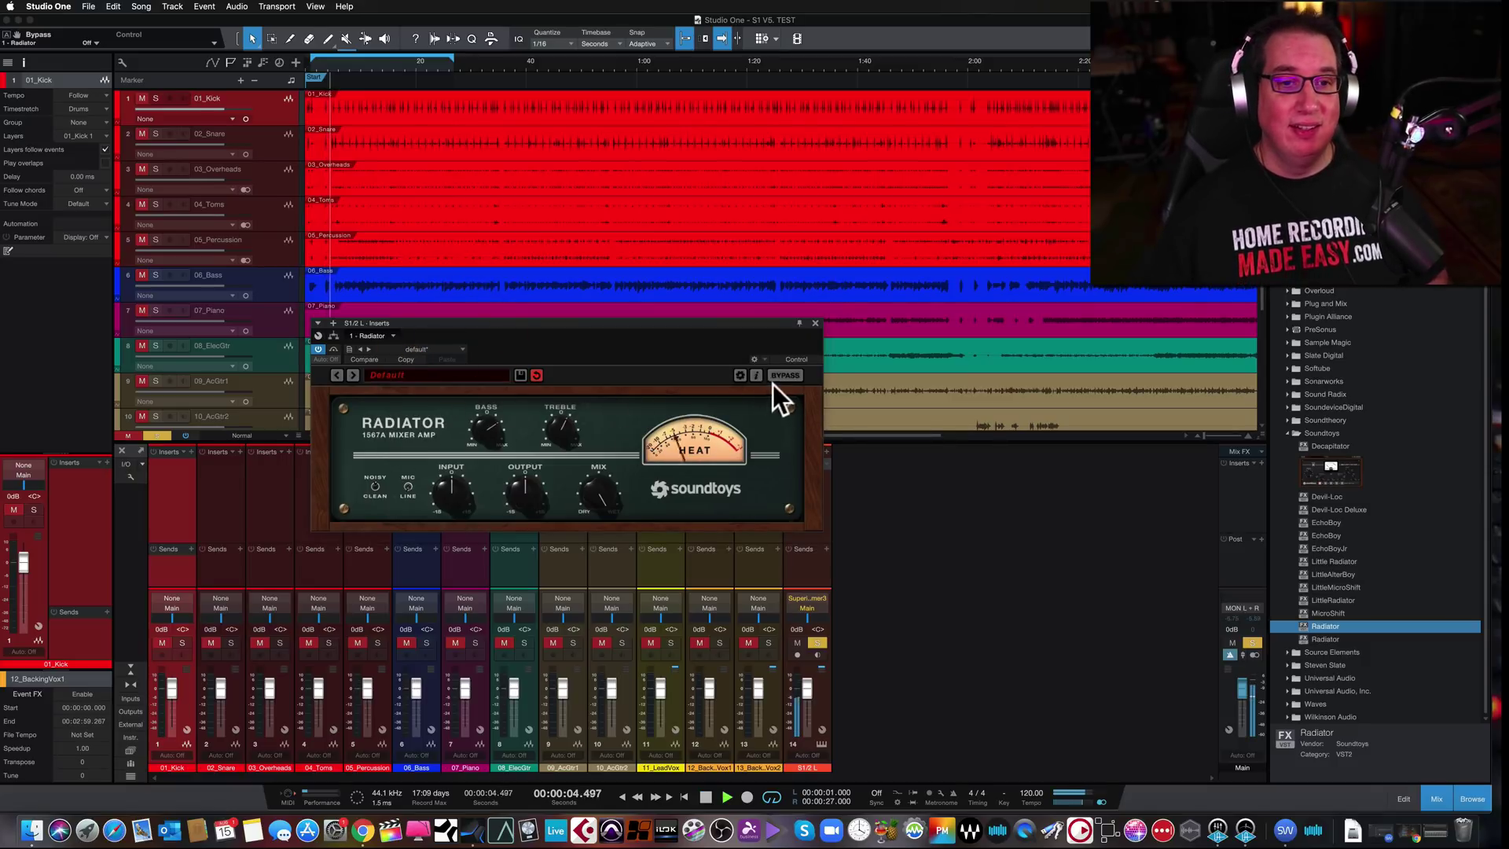
{"action": "left_click", "coordinate": [784, 375]}
{"action": "key", "text": "space"}
{"action": "left_click", "coordinate": [814, 324]}
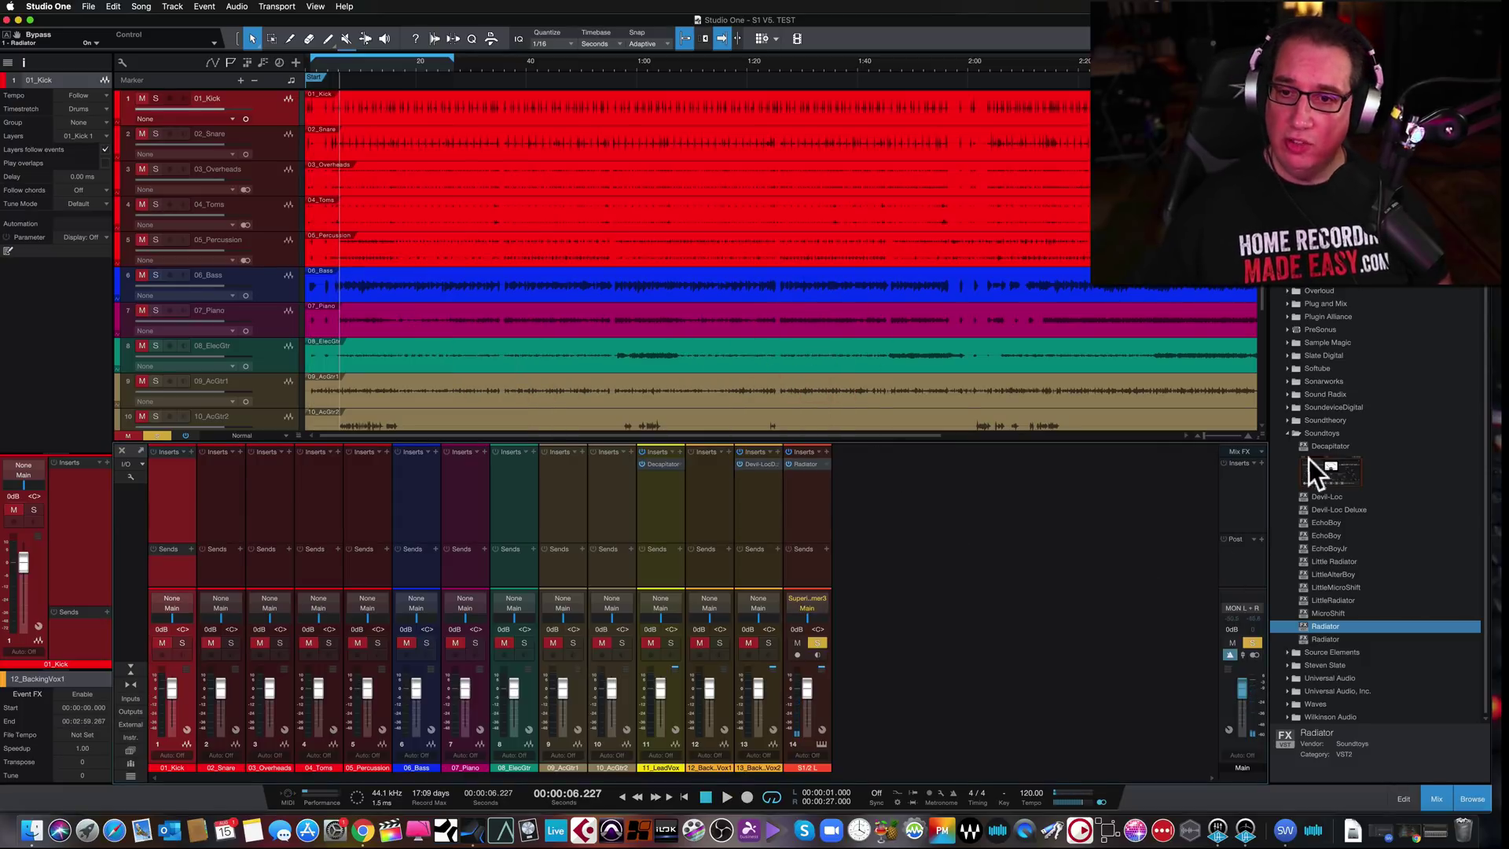
- Remove Radiator from channel 14 and re-arm the Superior Drummer channel with monitoring
{"action": "left_click", "coordinate": [1287, 432]}
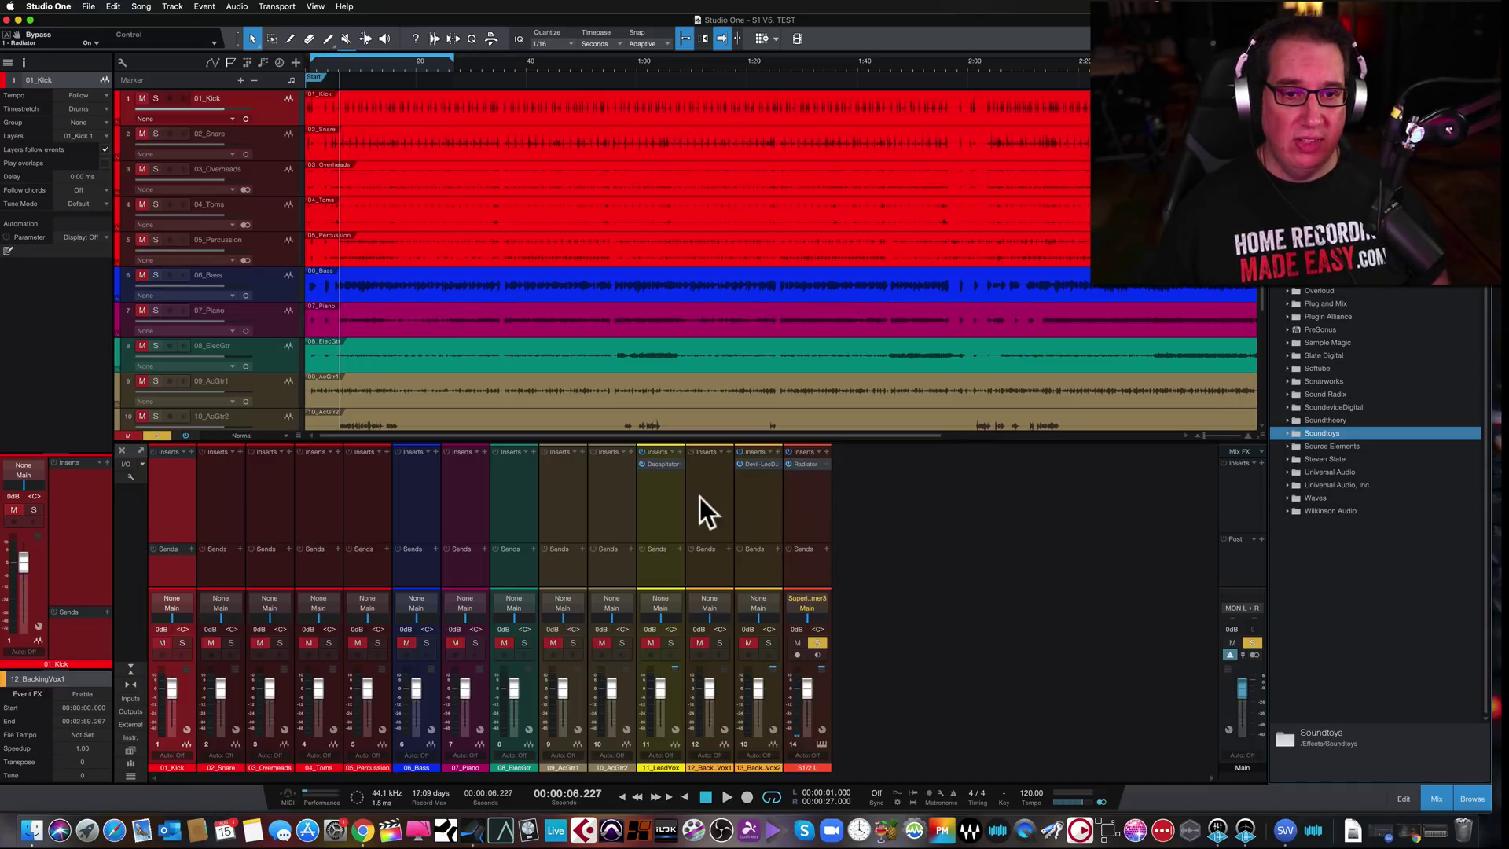
{"action": "left_click", "coordinate": [669, 502]}
{"action": "left_click", "coordinate": [802, 489]}
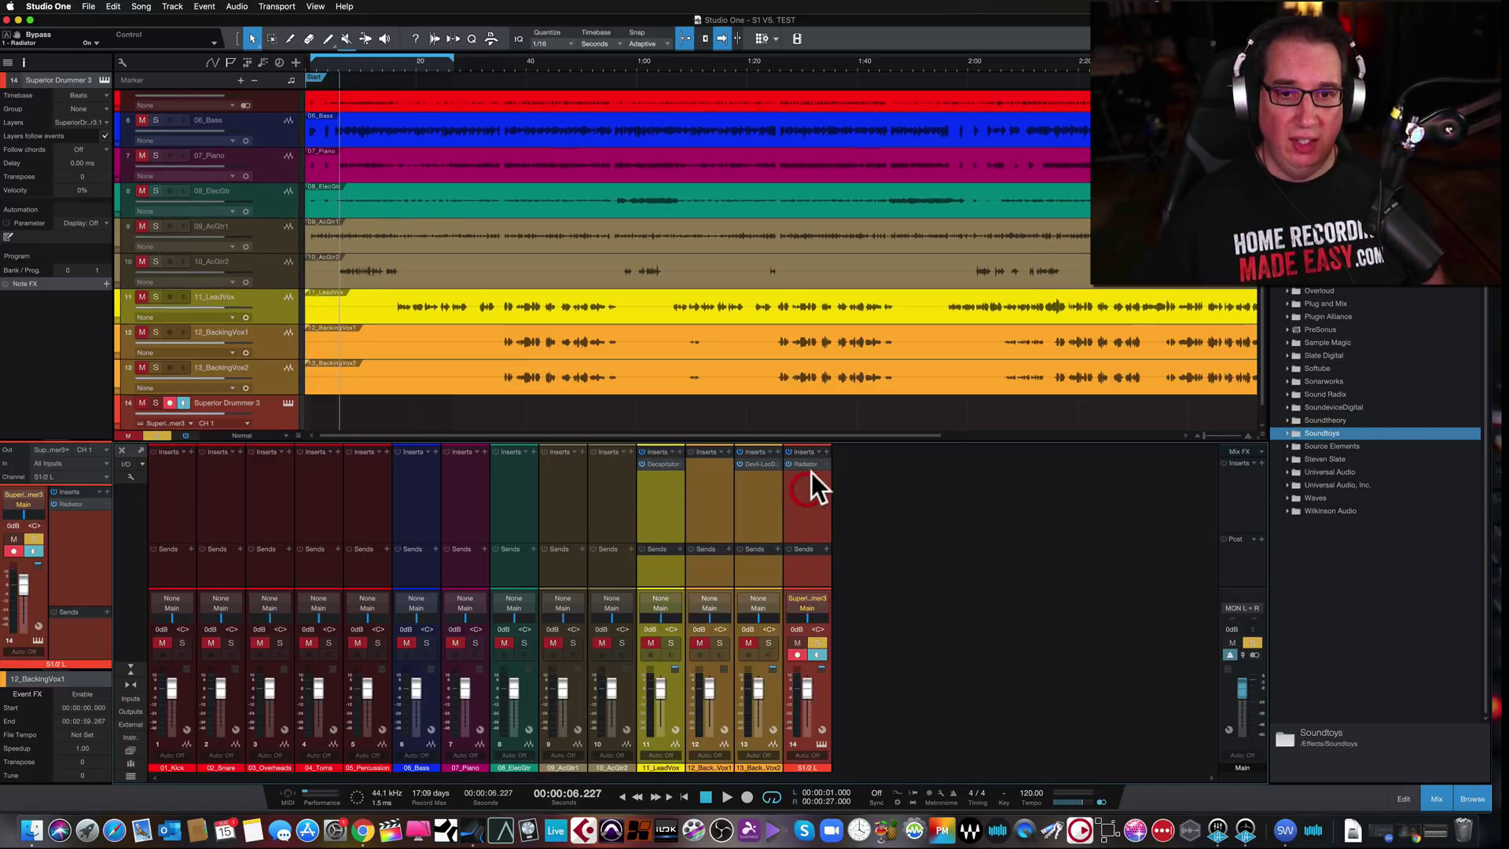
{"action": "right_click", "coordinate": [827, 462]}
{"action": "left_click", "coordinate": [836, 587]}
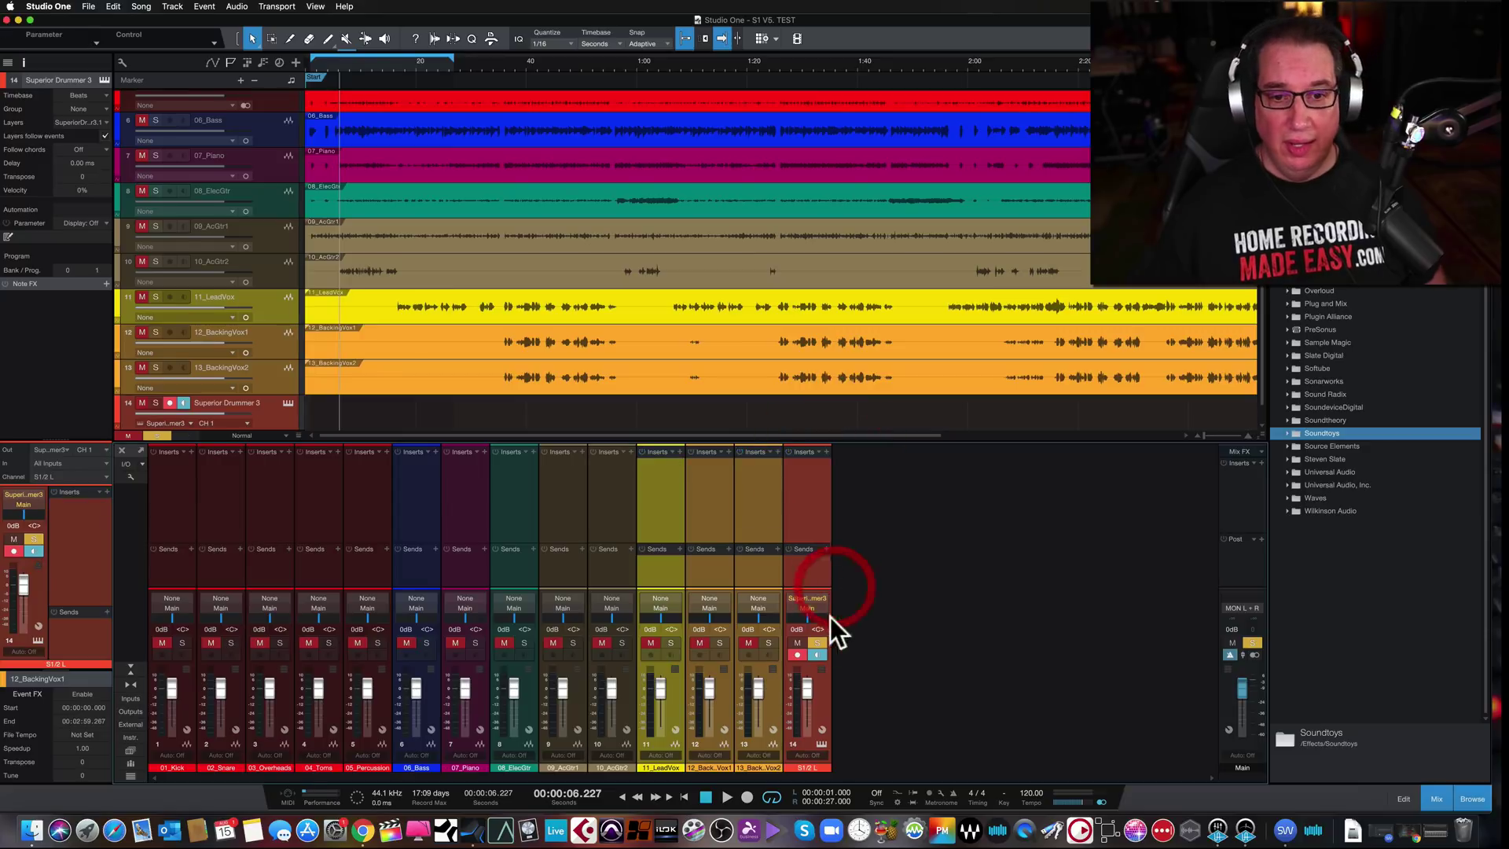
{"action": "left_click", "coordinate": [796, 655]}
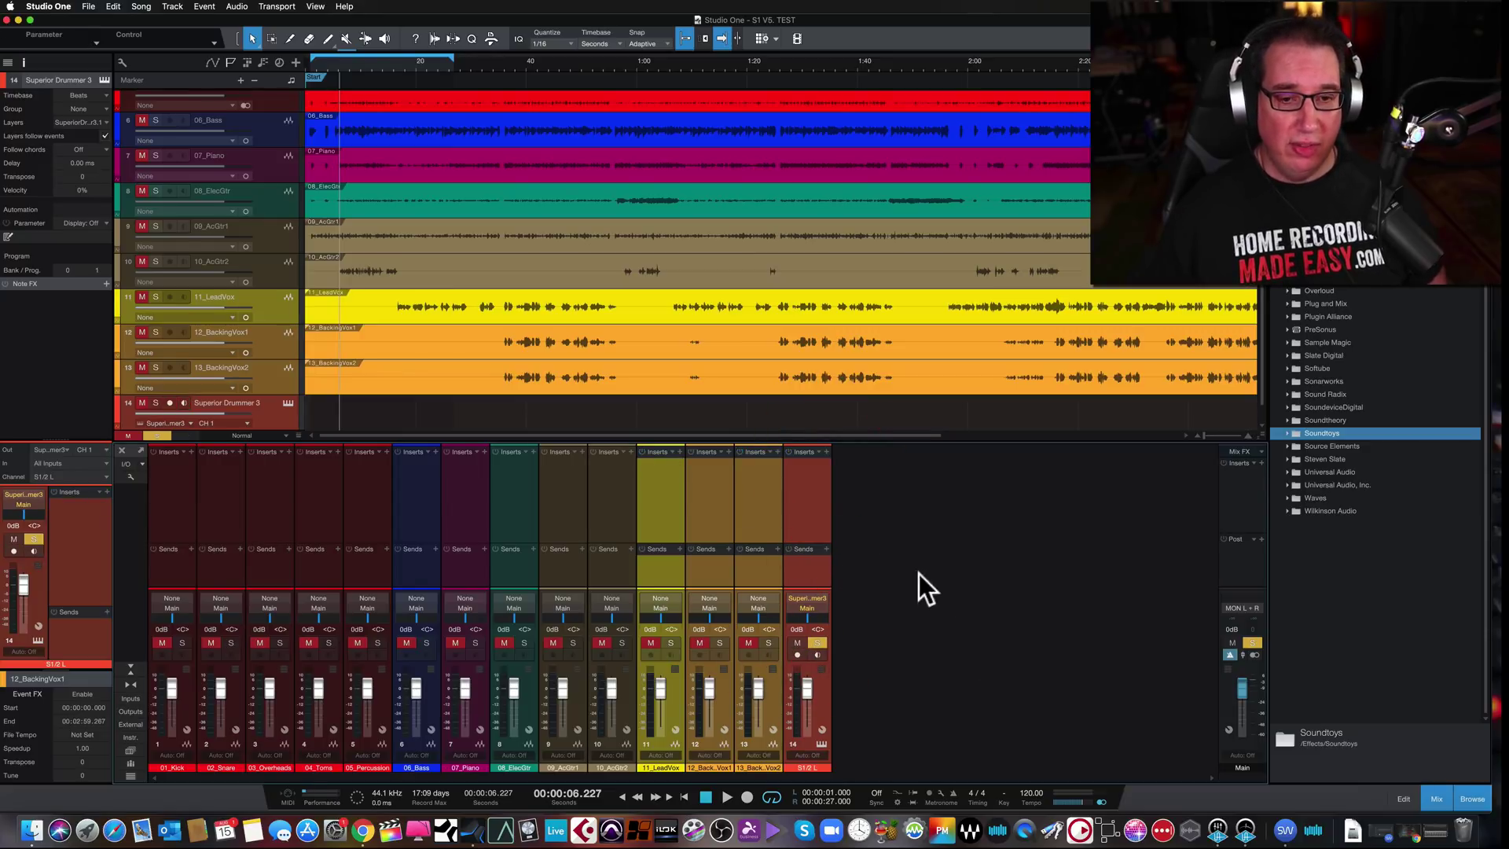
{"action": "left_click", "coordinate": [801, 489]}
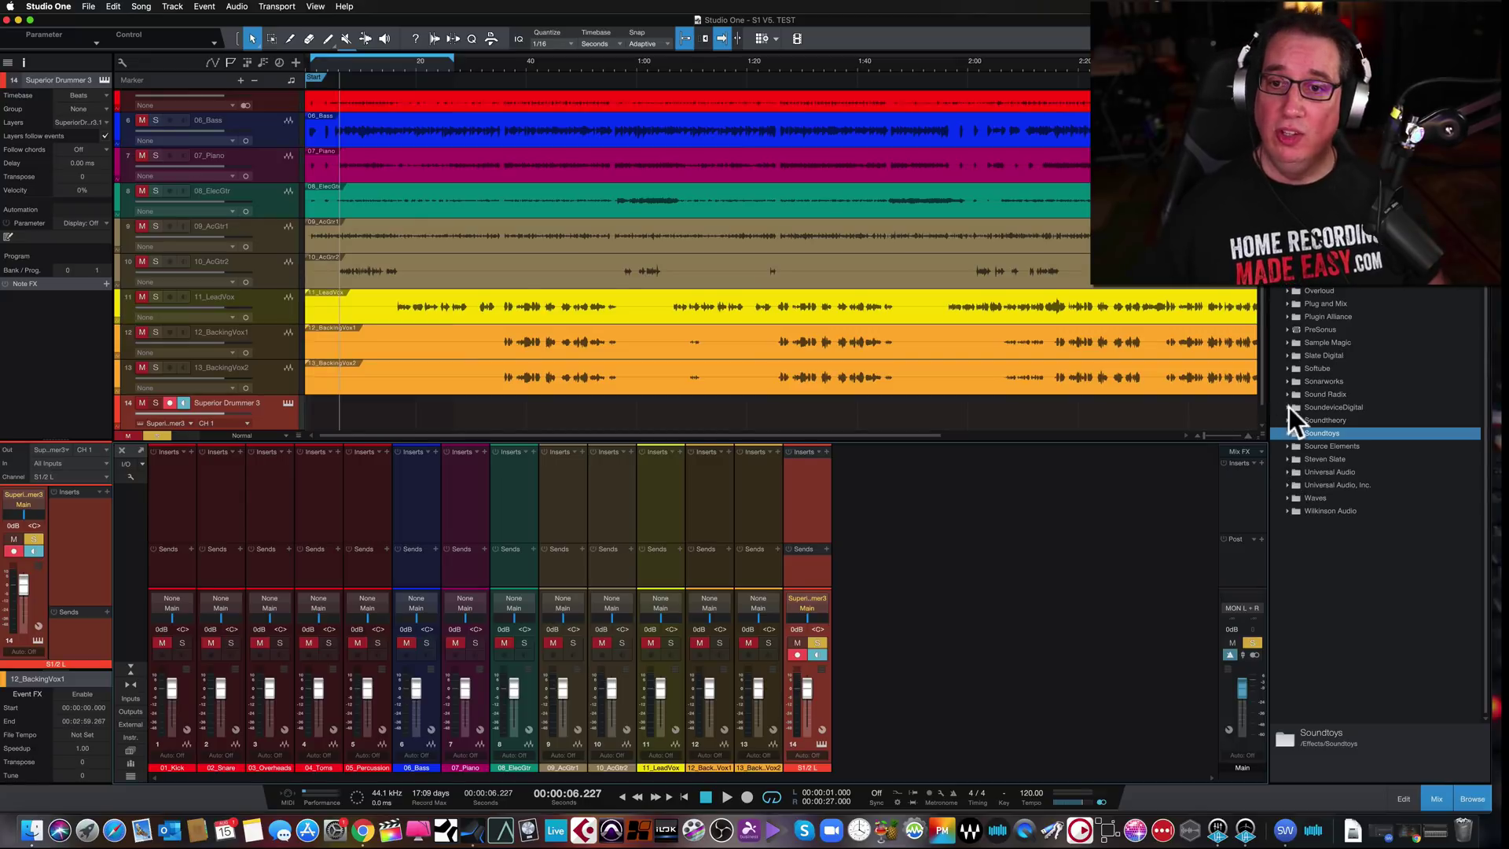
- Expand and collapse the Slate Digital and SoundeviceDigital plug-in folders in the browser
{"action": "left_click", "coordinate": [1287, 355]}
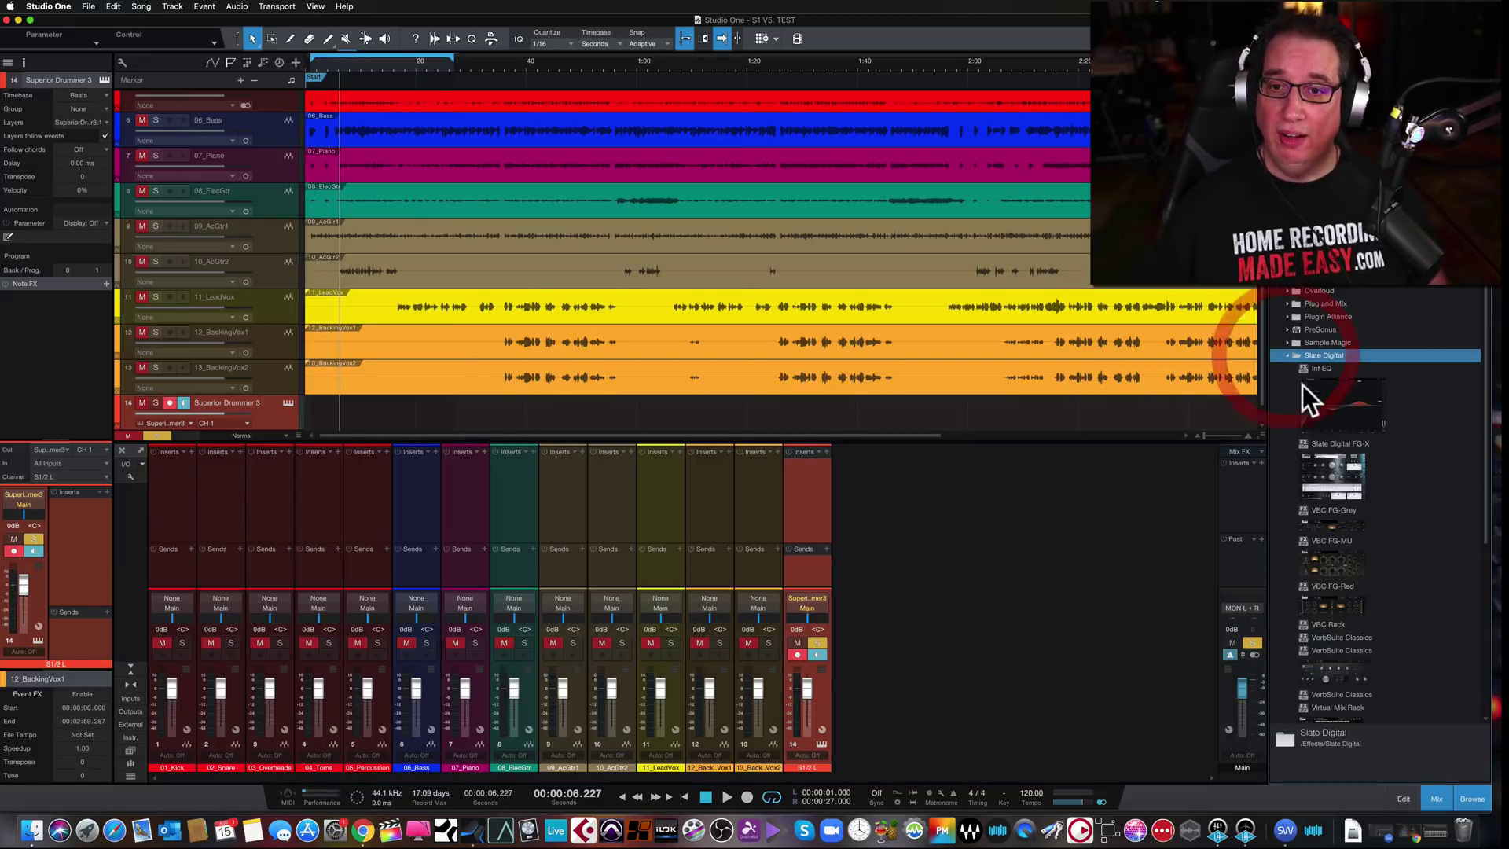
{"action": "left_click", "coordinate": [1289, 356]}
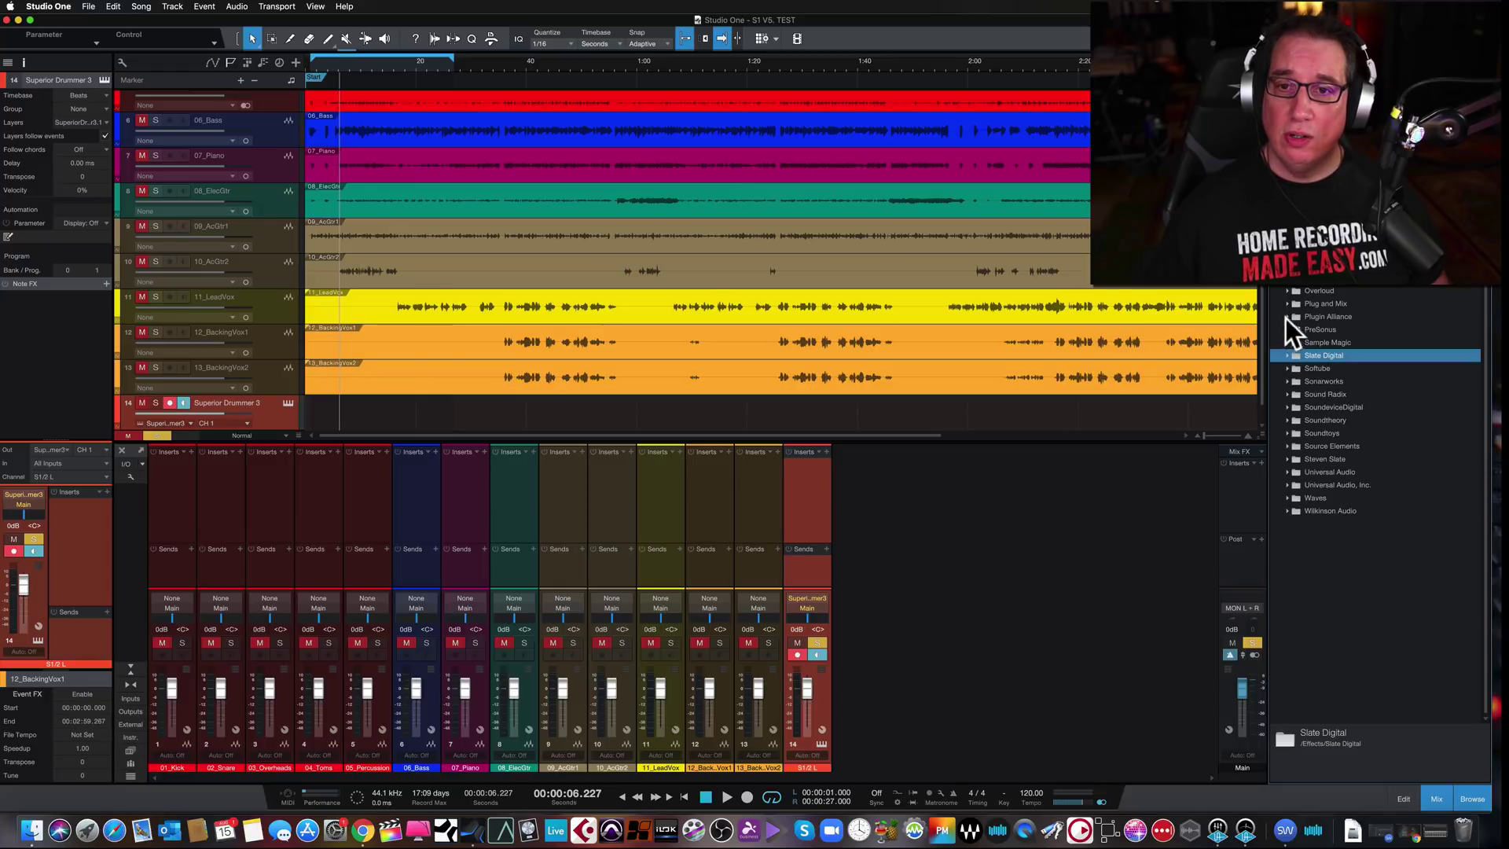
{"action": "left_click", "coordinate": [1287, 407]}
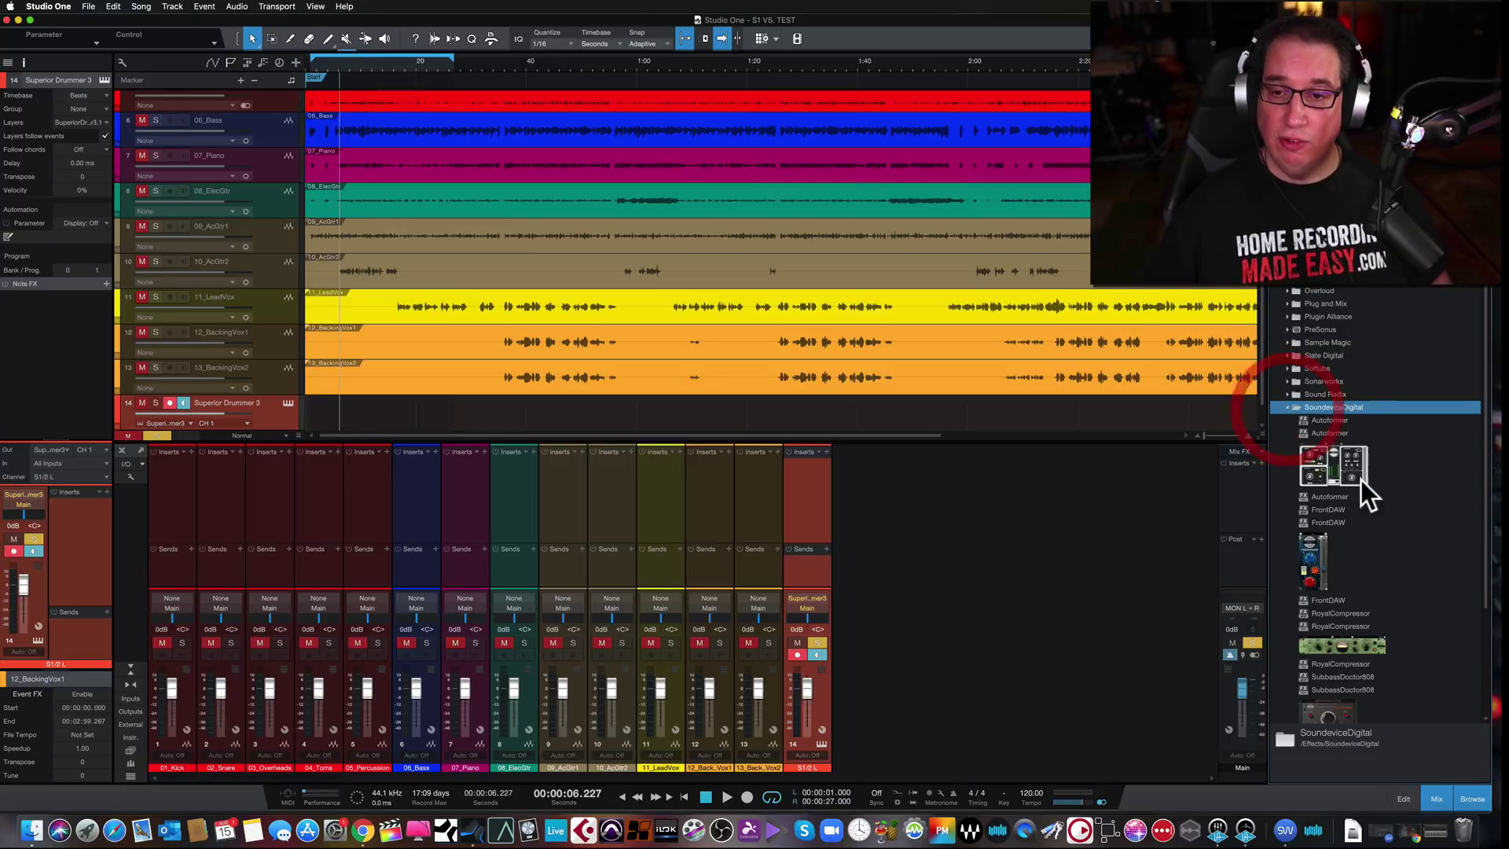
{"action": "left_click", "coordinate": [1288, 407]}
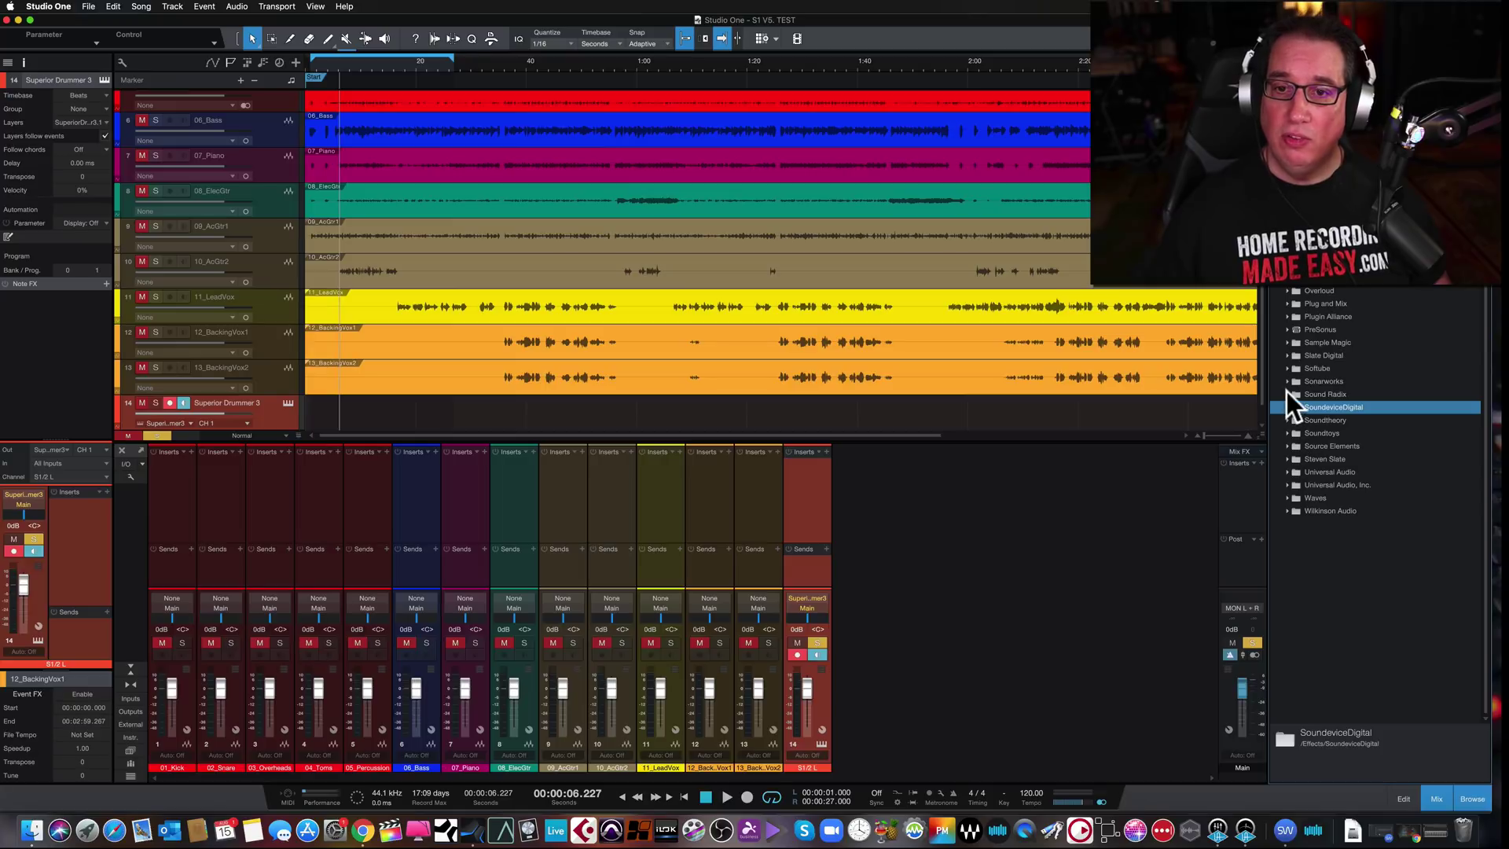
- Add Slate Digital Virtual Mix Rack to channels 01_Kick through 13_BackingVox2
{"action": "left_click", "coordinate": [1287, 355]}
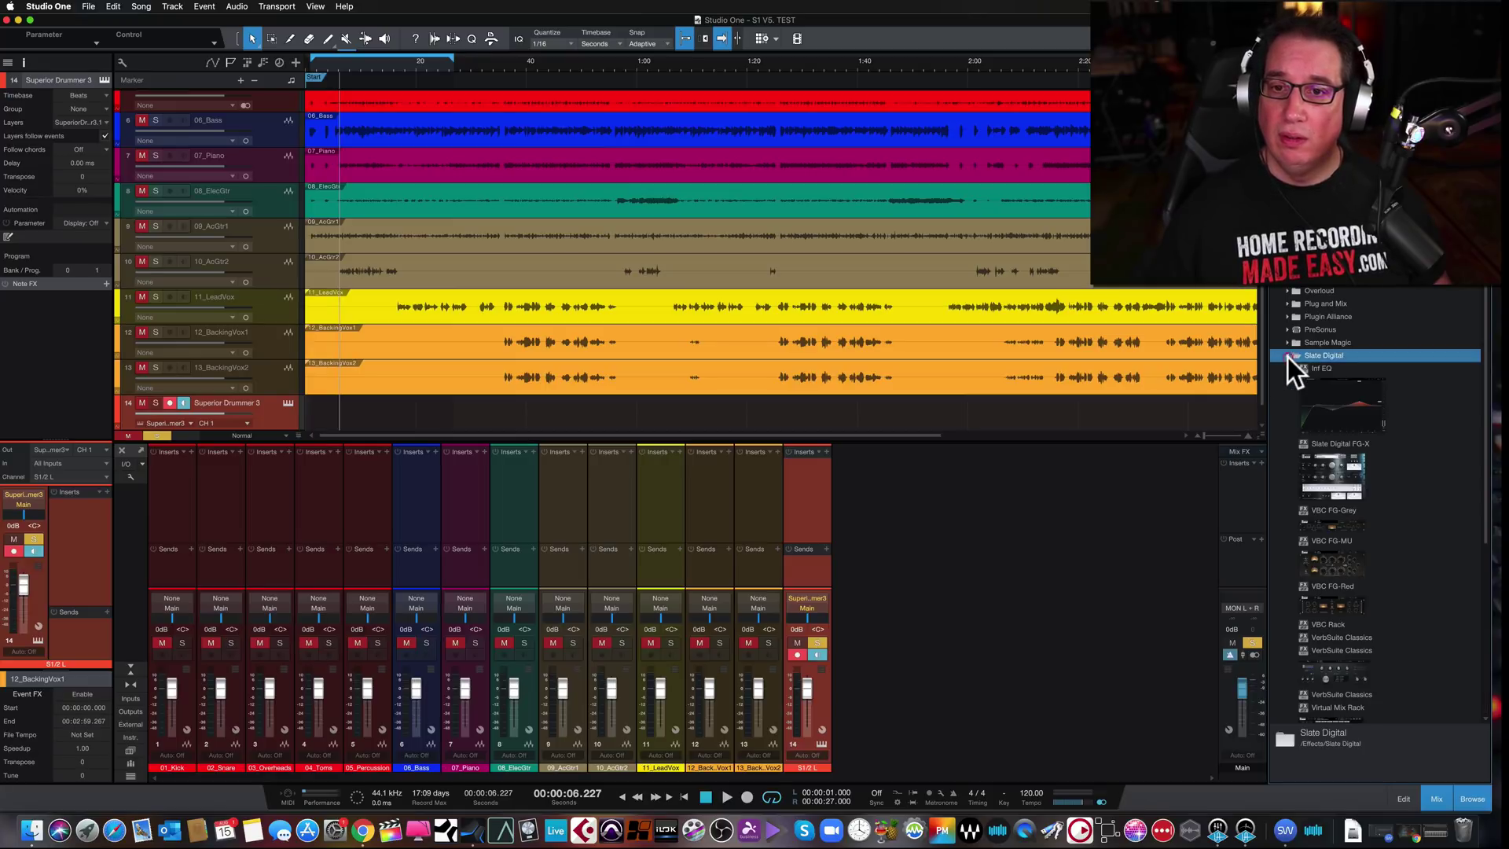
{"action": "scroll", "coordinate": [1340, 483], "scroll_direction": "down", "scroll_amount": 4}
{"action": "left_click", "coordinate": [1331, 526]}
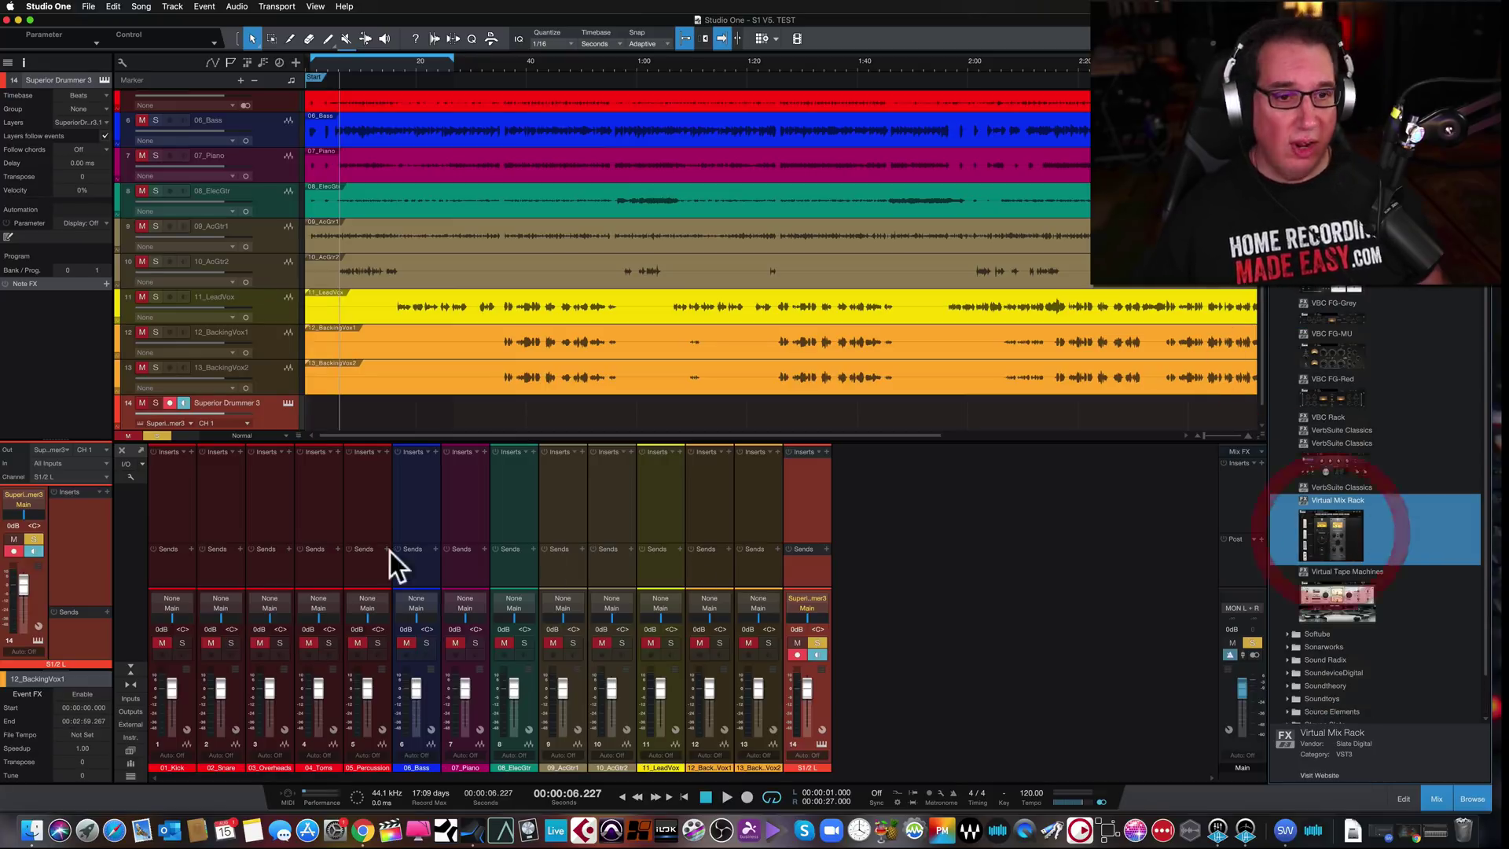
{"action": "left_click", "coordinate": [173, 517]}
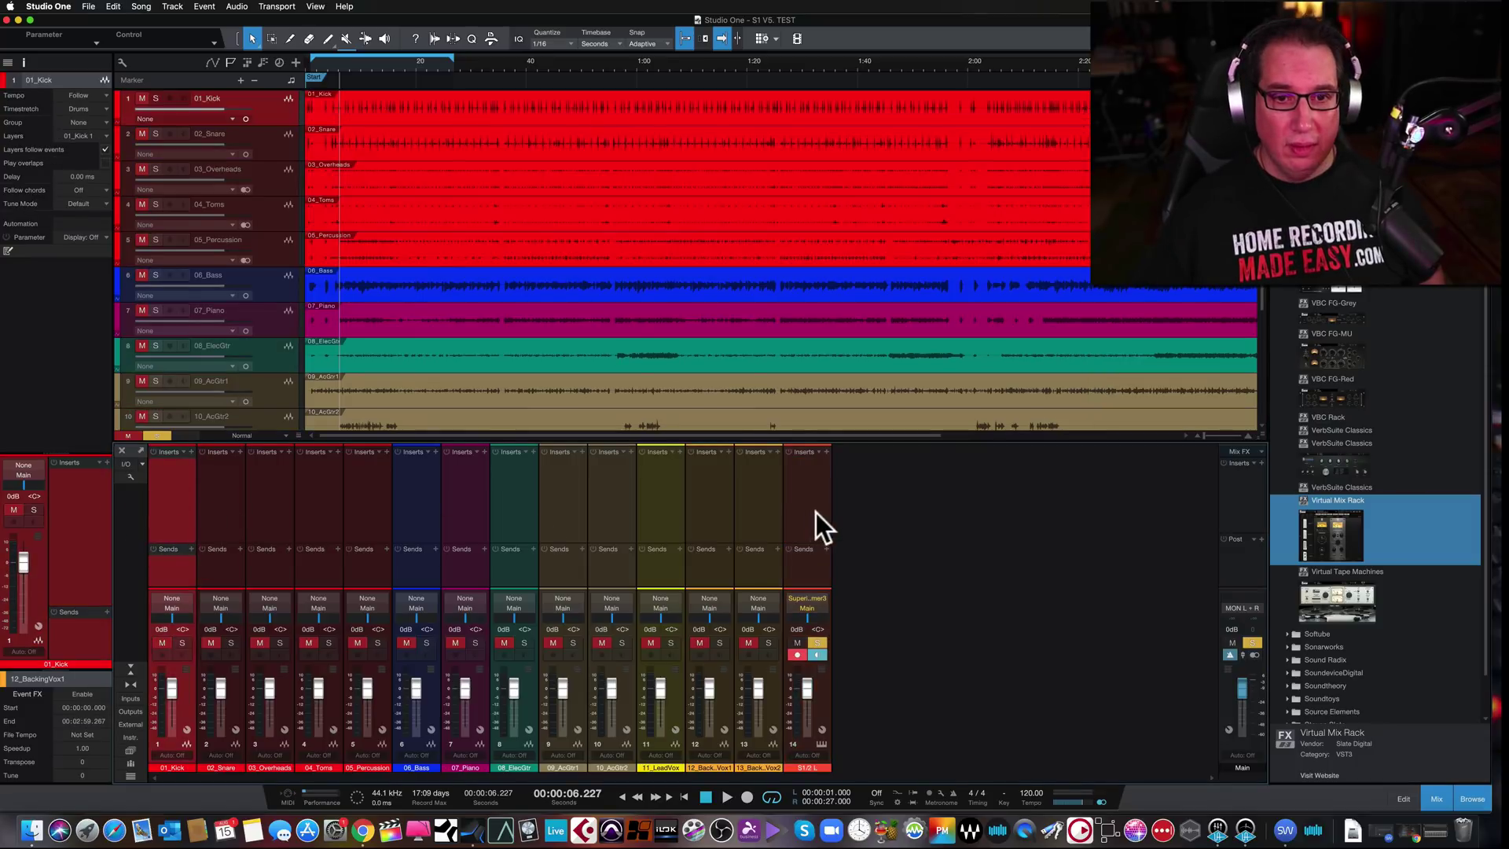
{"action": "left_click", "coordinate": [766, 508]}
{"action": "left_click_drag", "start_coordinate": [1332, 526], "coordinate": [175, 478]}
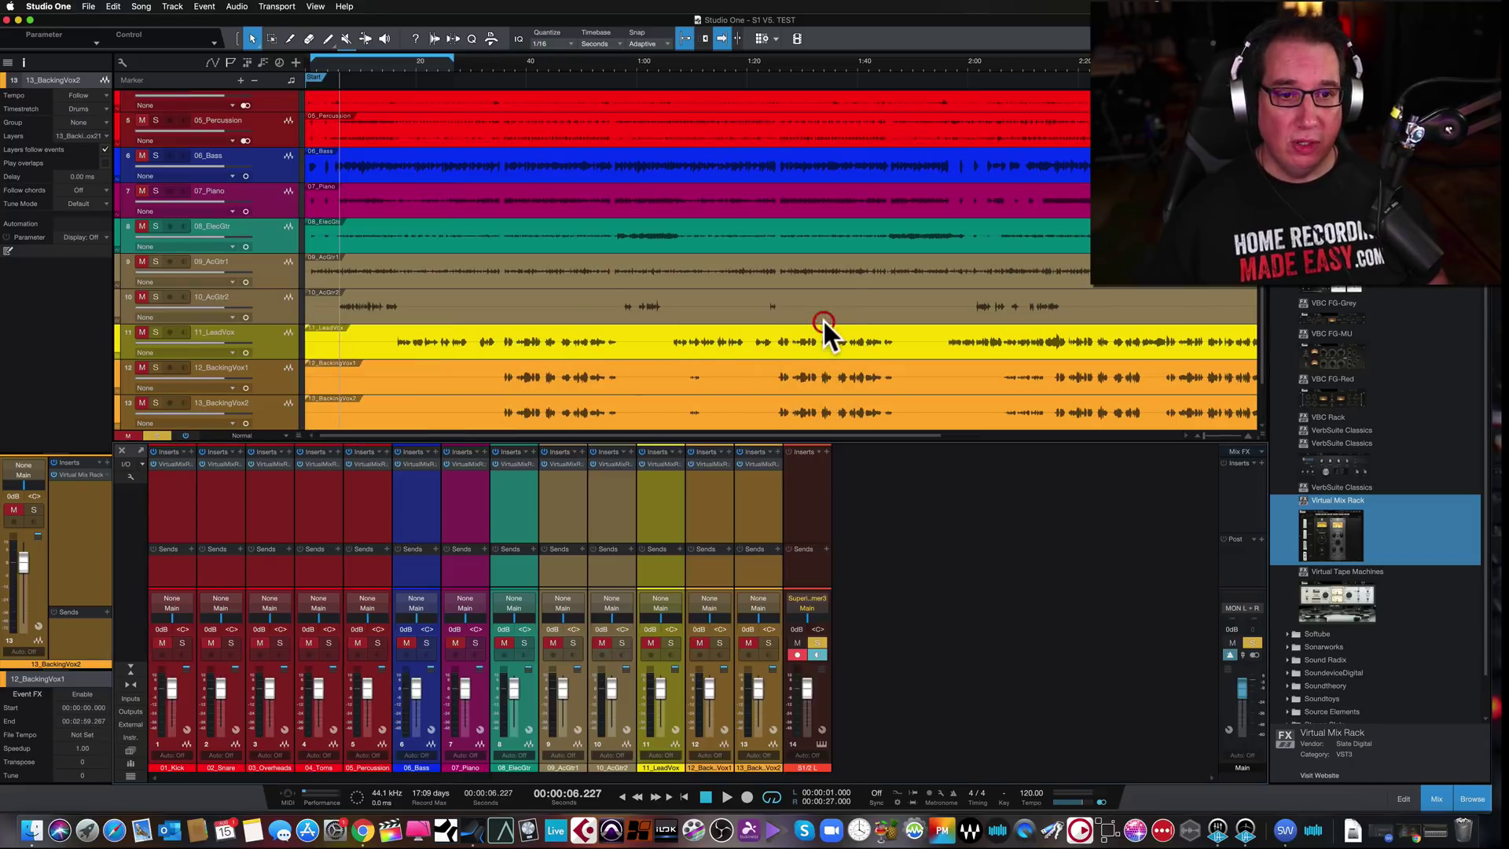
{"action": "left_click", "coordinate": [822, 323]}
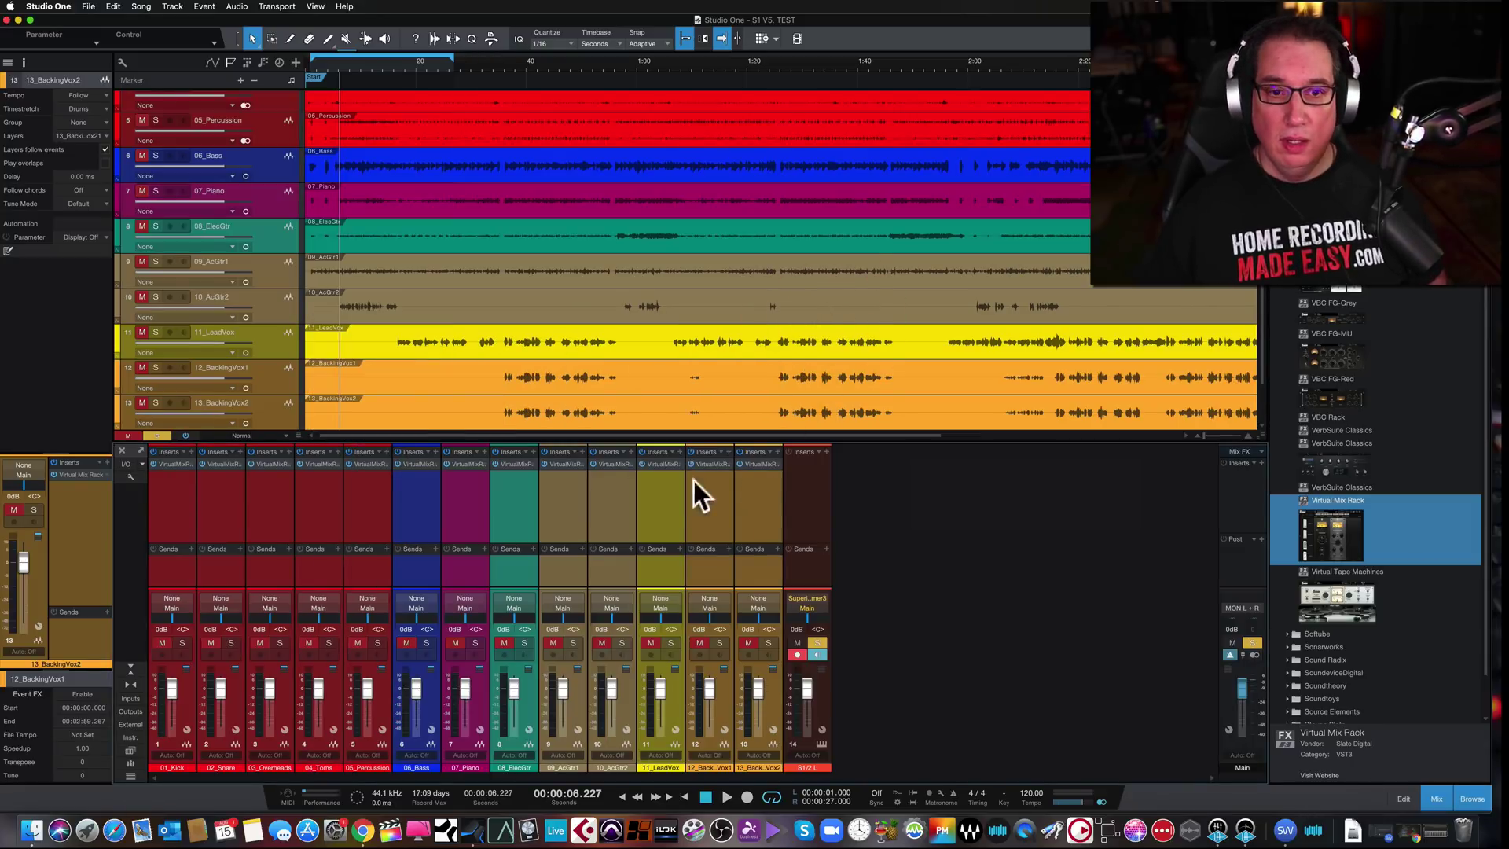
- Select channels 12_BackingVox1 down through 08_ElecGtr one by one
{"action": "left_click", "coordinate": [733, 490]}
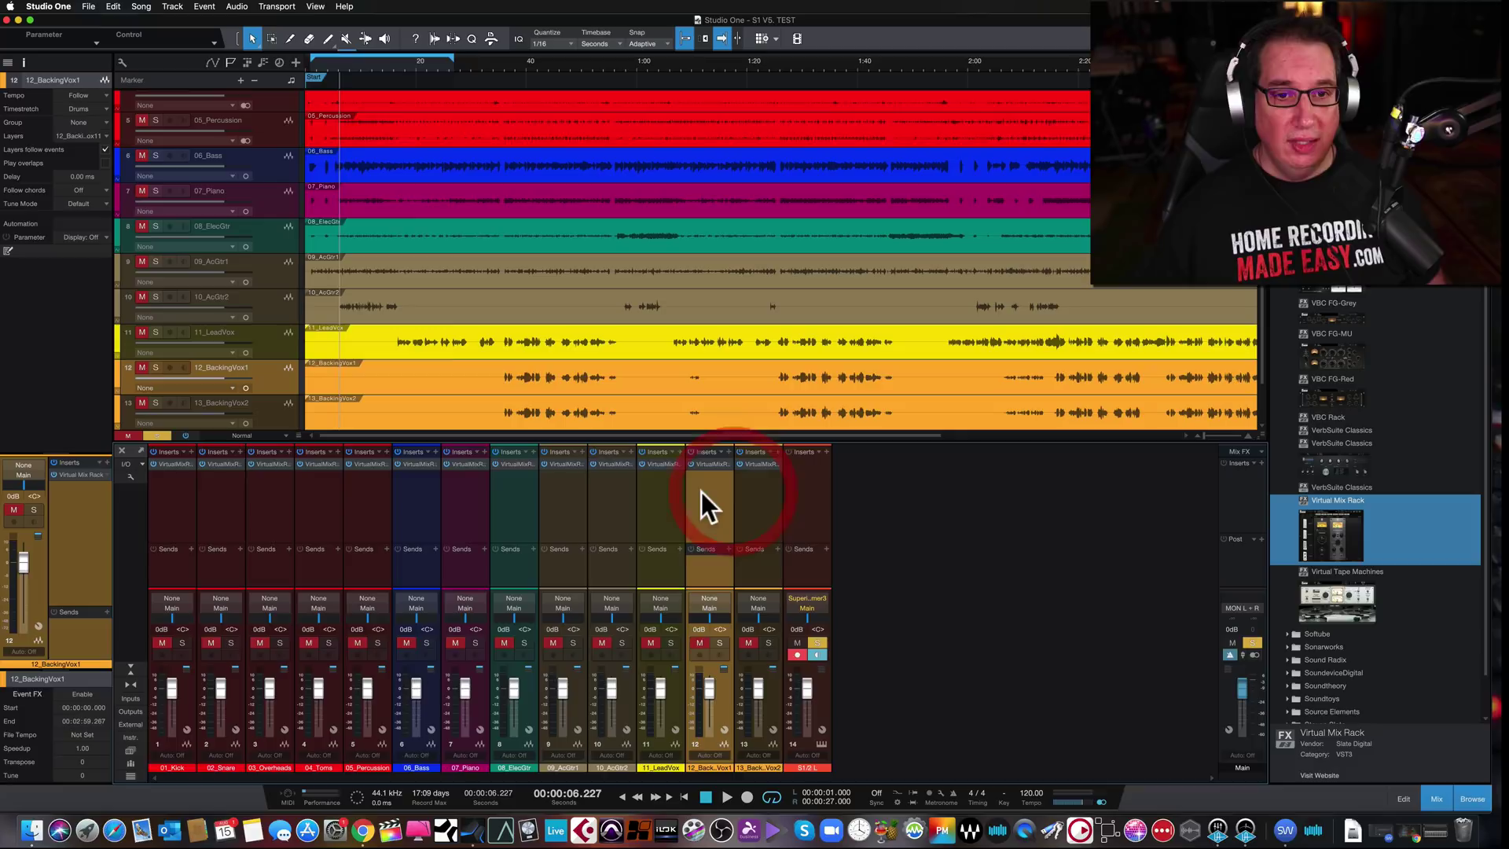
{"action": "left_click", "coordinate": [657, 495]}
{"action": "left_click", "coordinate": [610, 497]}
{"action": "left_click", "coordinate": [568, 497]}
{"action": "left_click", "coordinate": [506, 492]}
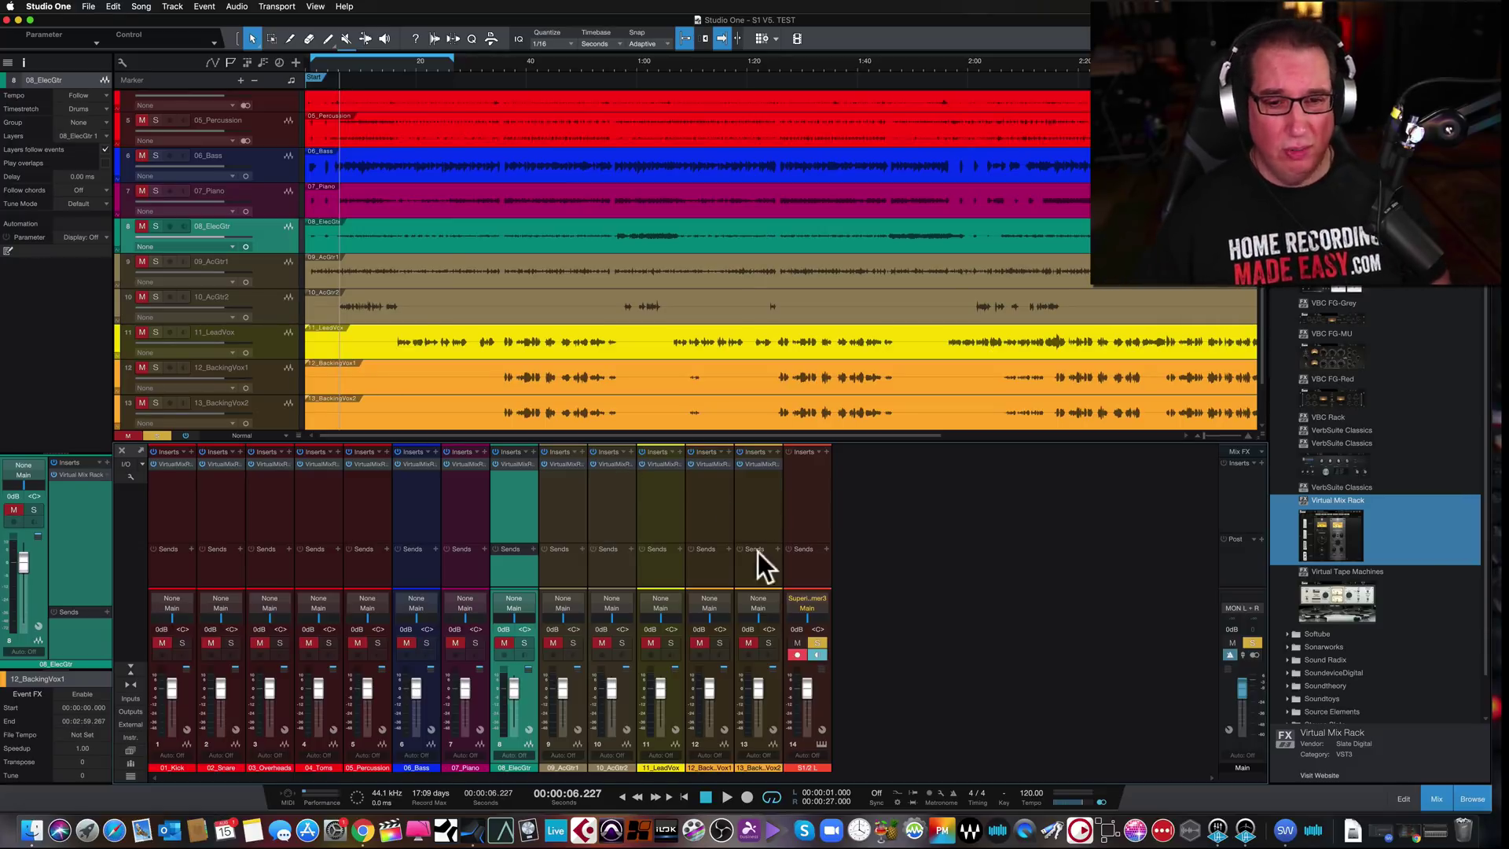
- Disarm and mute the Superior Drummer channel, play, and inspect the kick's Virtual Mix Rack
{"action": "left_click", "coordinate": [797, 655]}
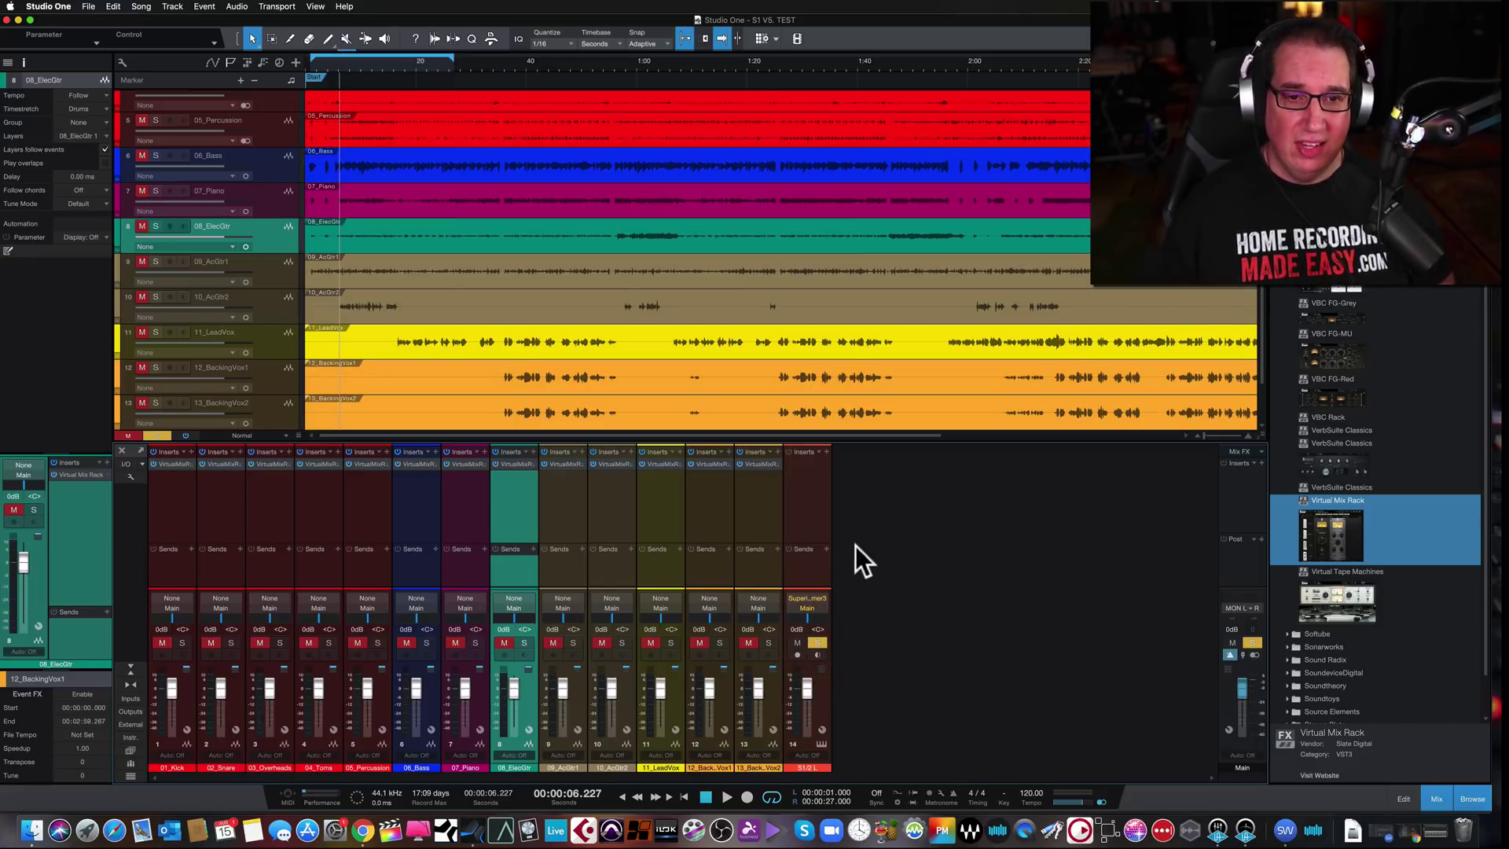
{"action": "left_click", "coordinate": [795, 643]}
{"action": "key", "text": "space"}
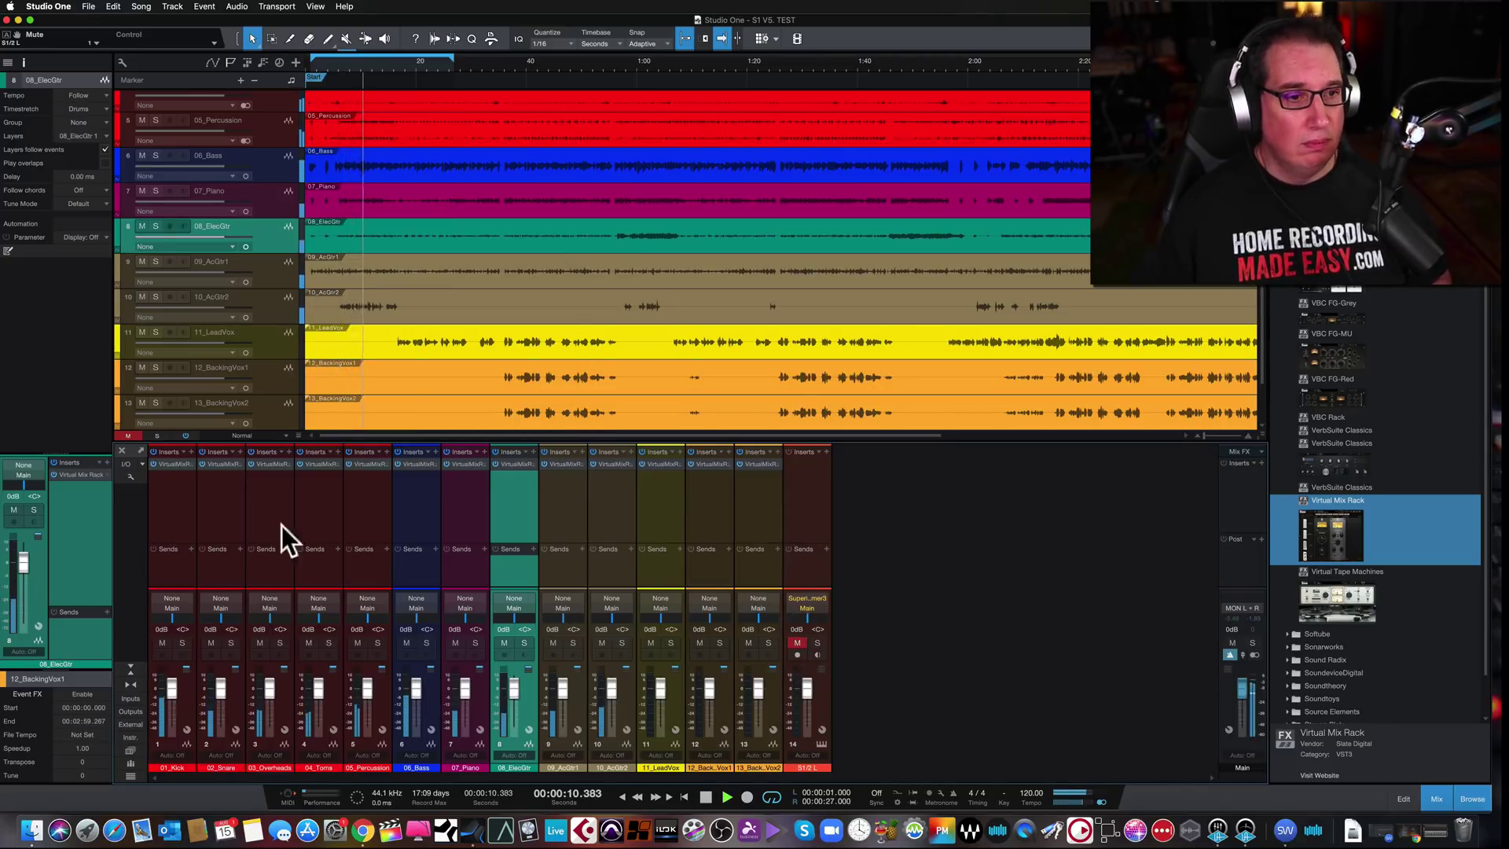
{"action": "left_click", "coordinate": [171, 465]}
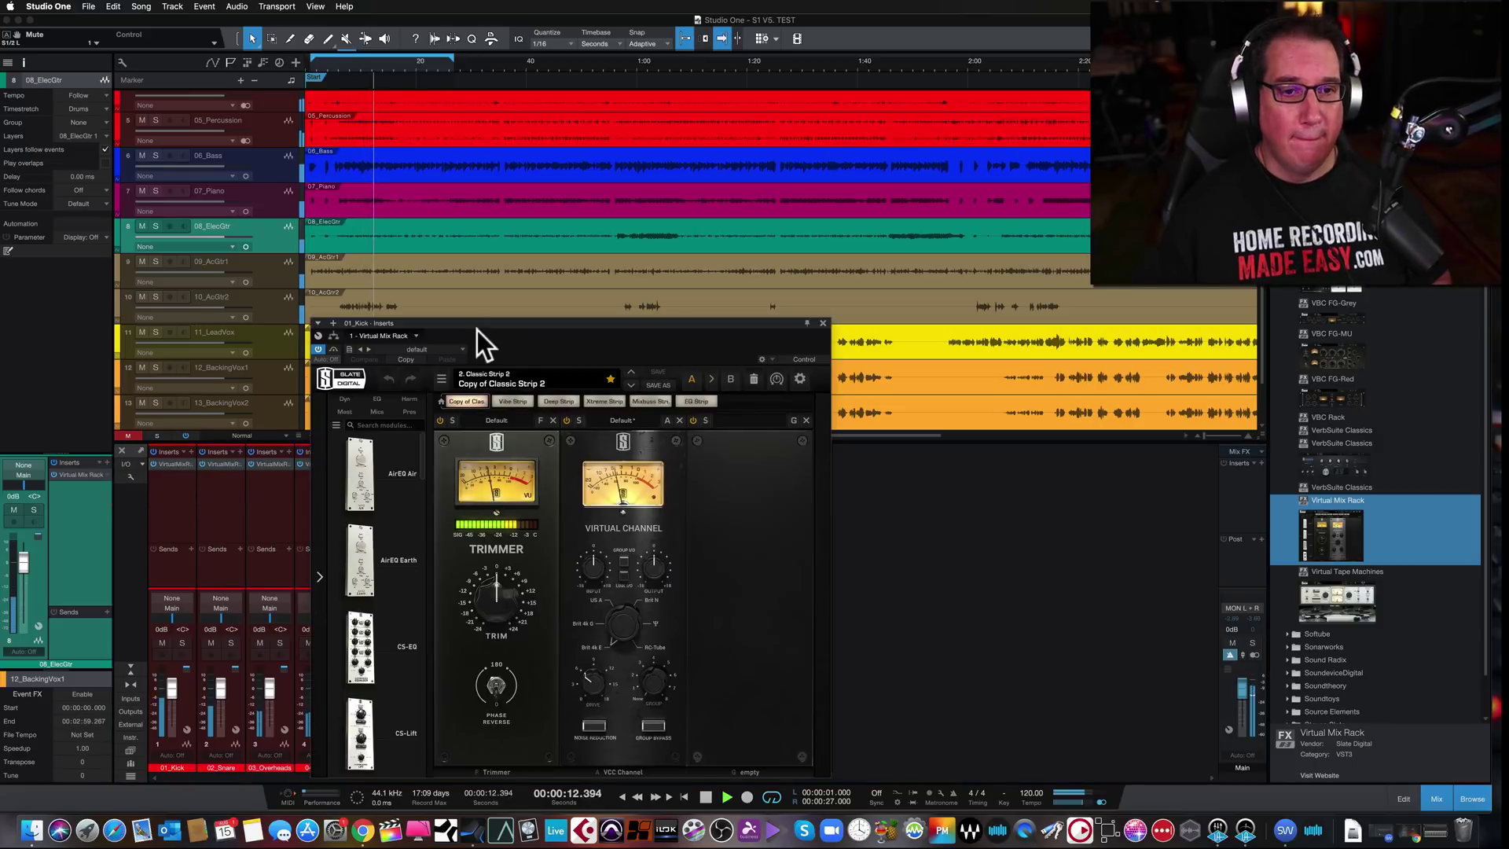
{"action": "left_click_drag", "start_coordinate": [530, 320], "coordinate": [716, 186]}
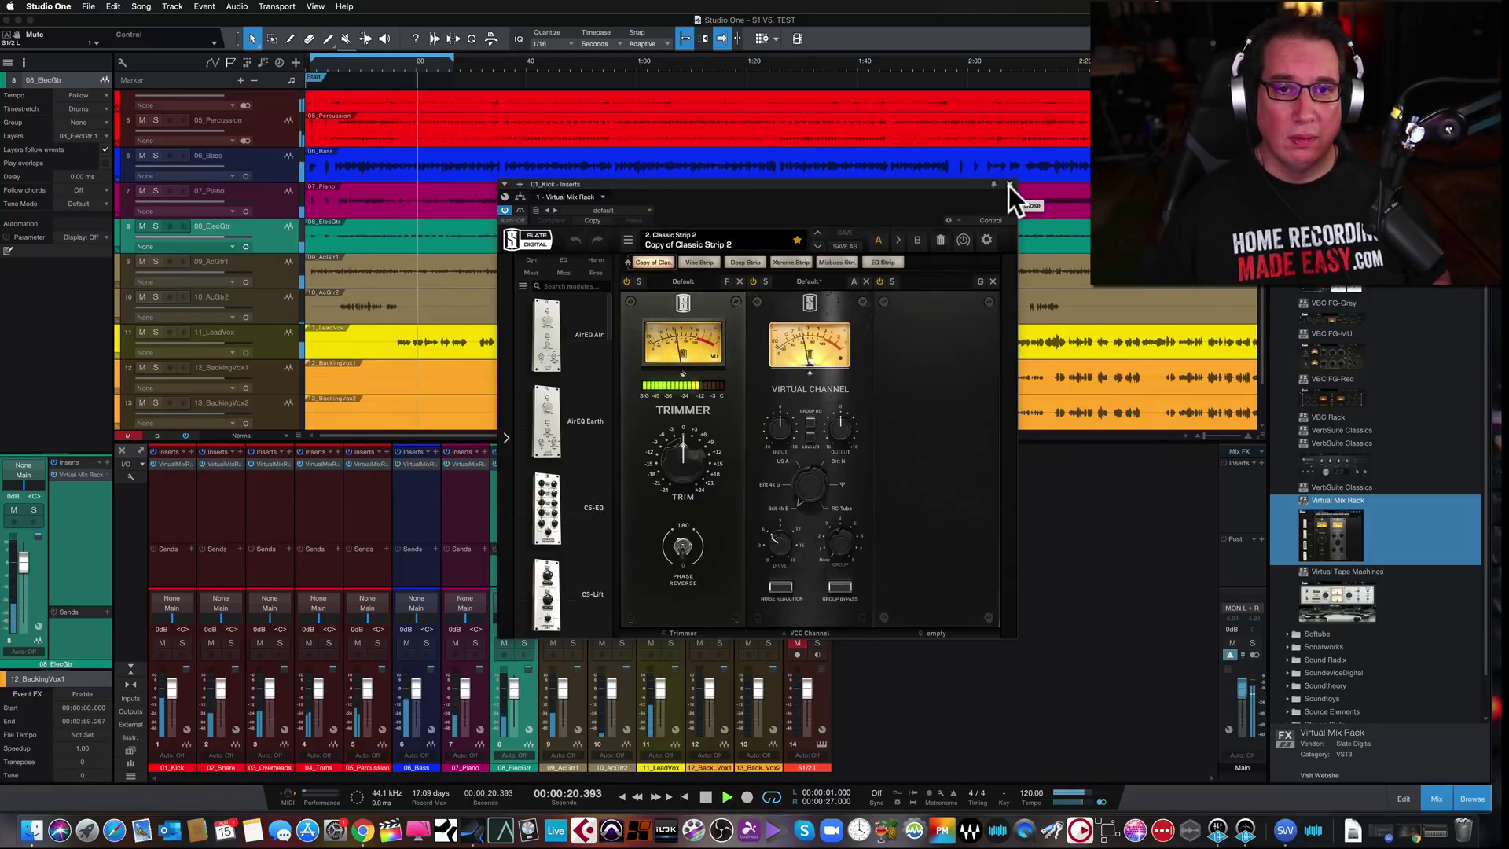
{"action": "left_click", "coordinate": [1009, 187]}
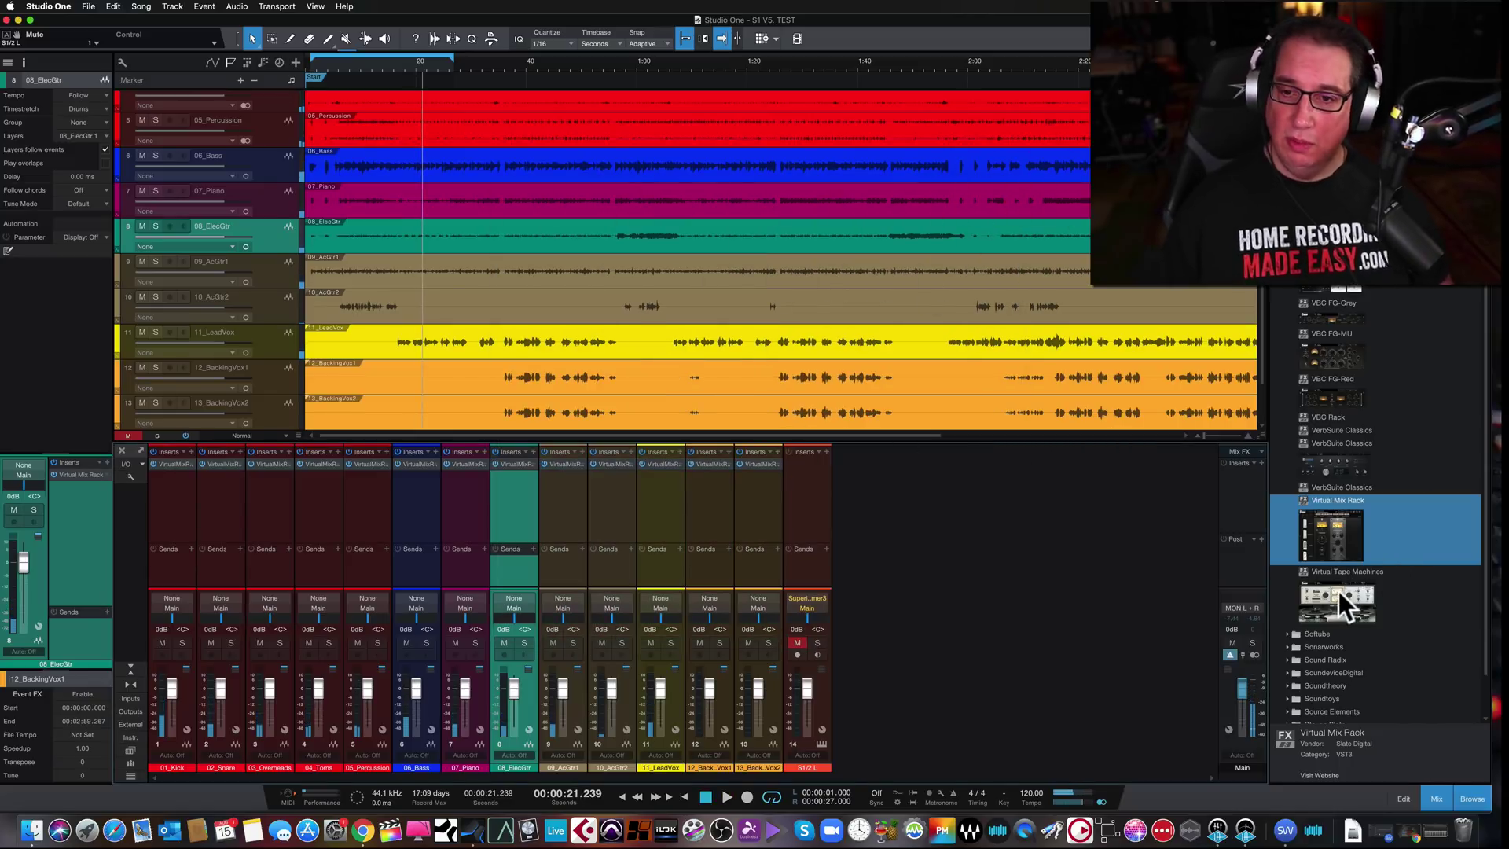
- Add Virtual Tape Machines after Virtual Mix Rack on channels 01_Kick–13_BackingVox2, then reopen it on the kick
{"action": "left_click", "coordinate": [178, 506]}
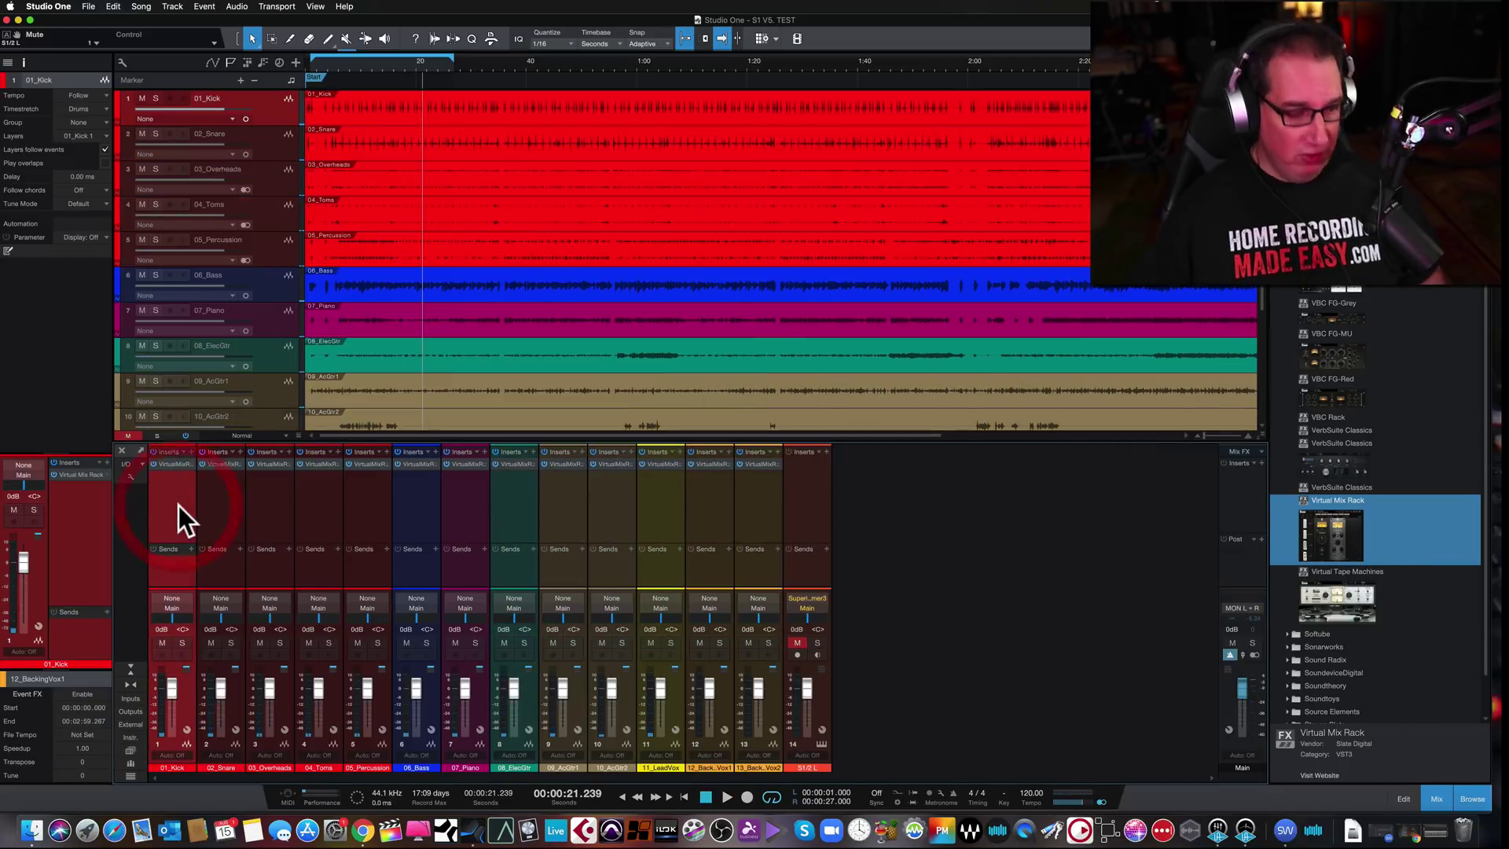
{"action": "left_click", "coordinate": [760, 517]}
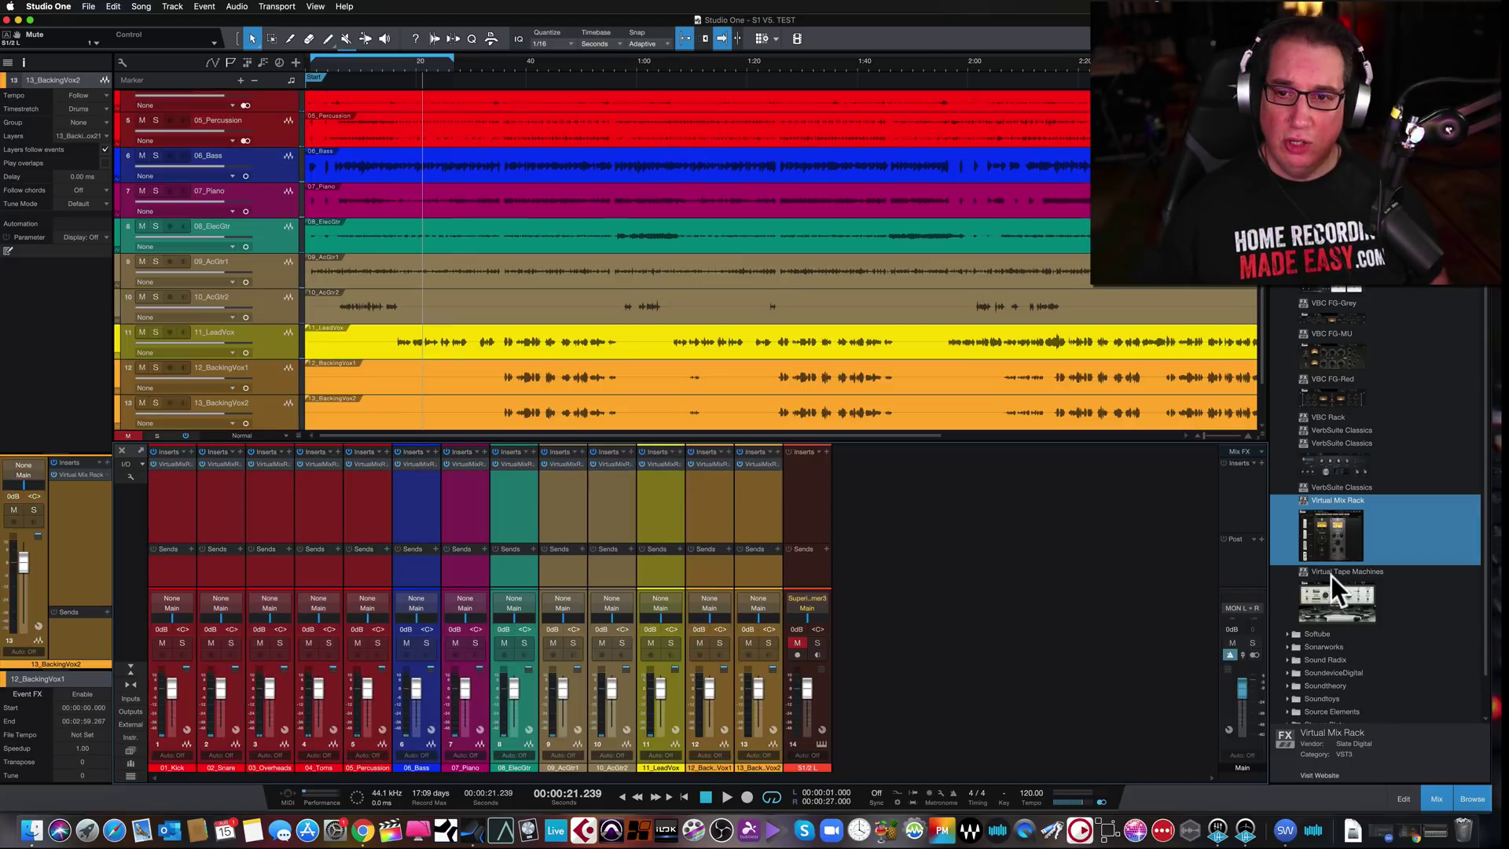
{"action": "left_click_drag", "start_coordinate": [1332, 573], "coordinate": [184, 487]}
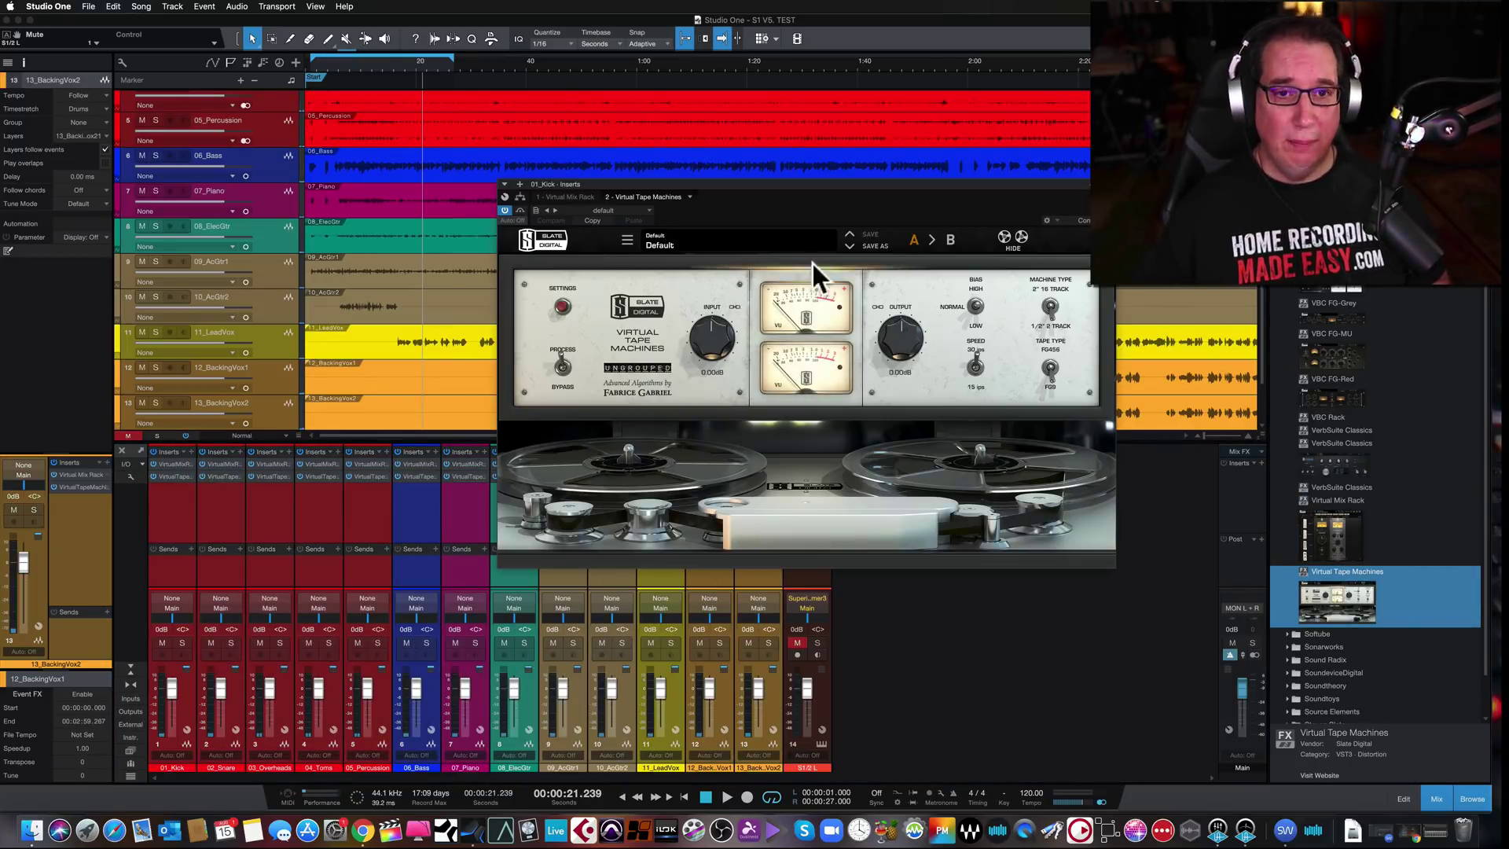
{"action": "left_click", "coordinate": [1054, 209]}
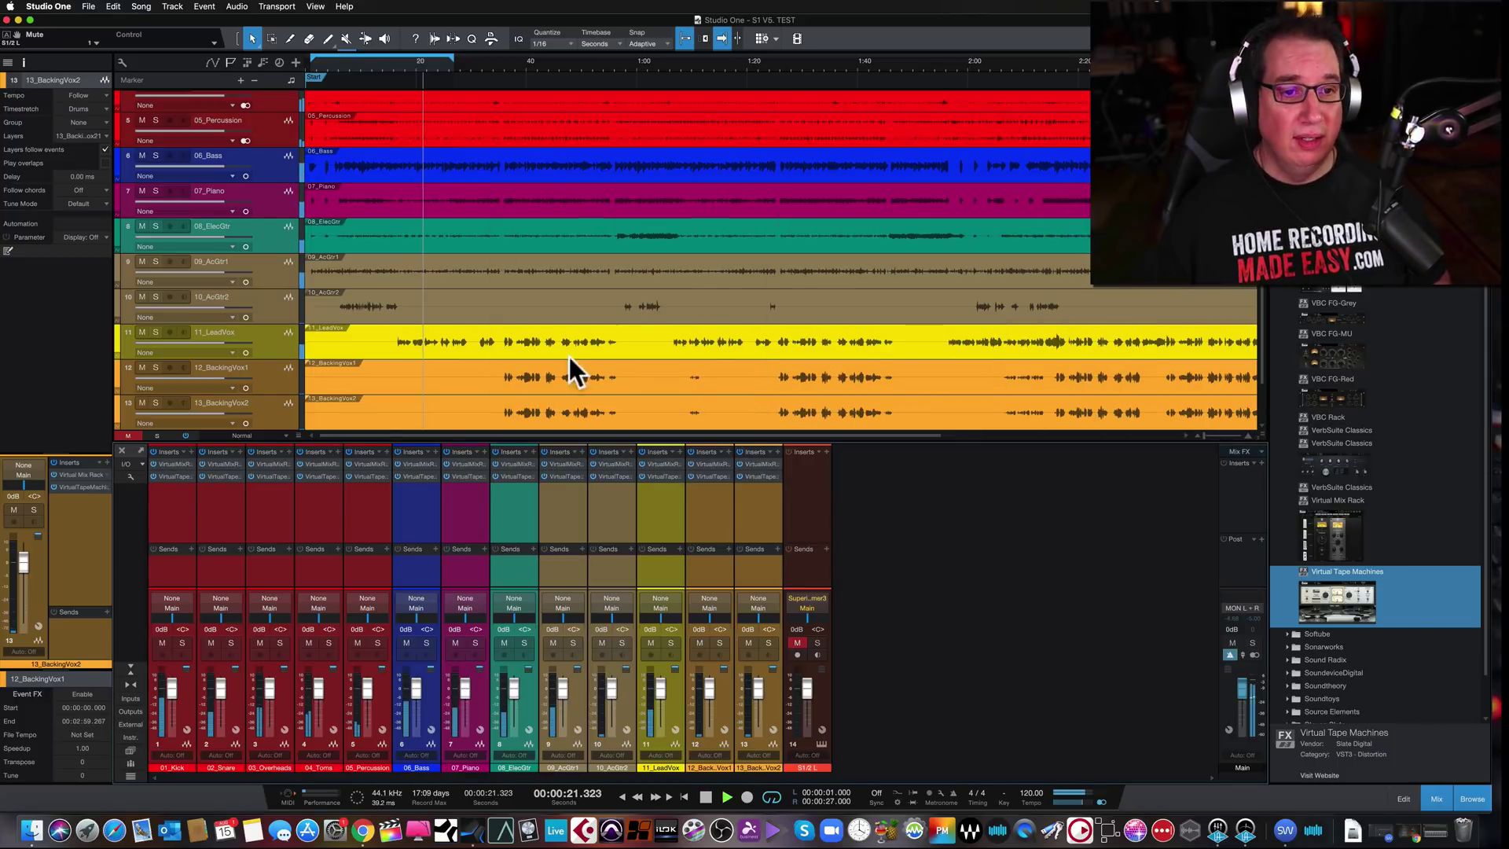
{"action": "left_click", "coordinate": [168, 477]}
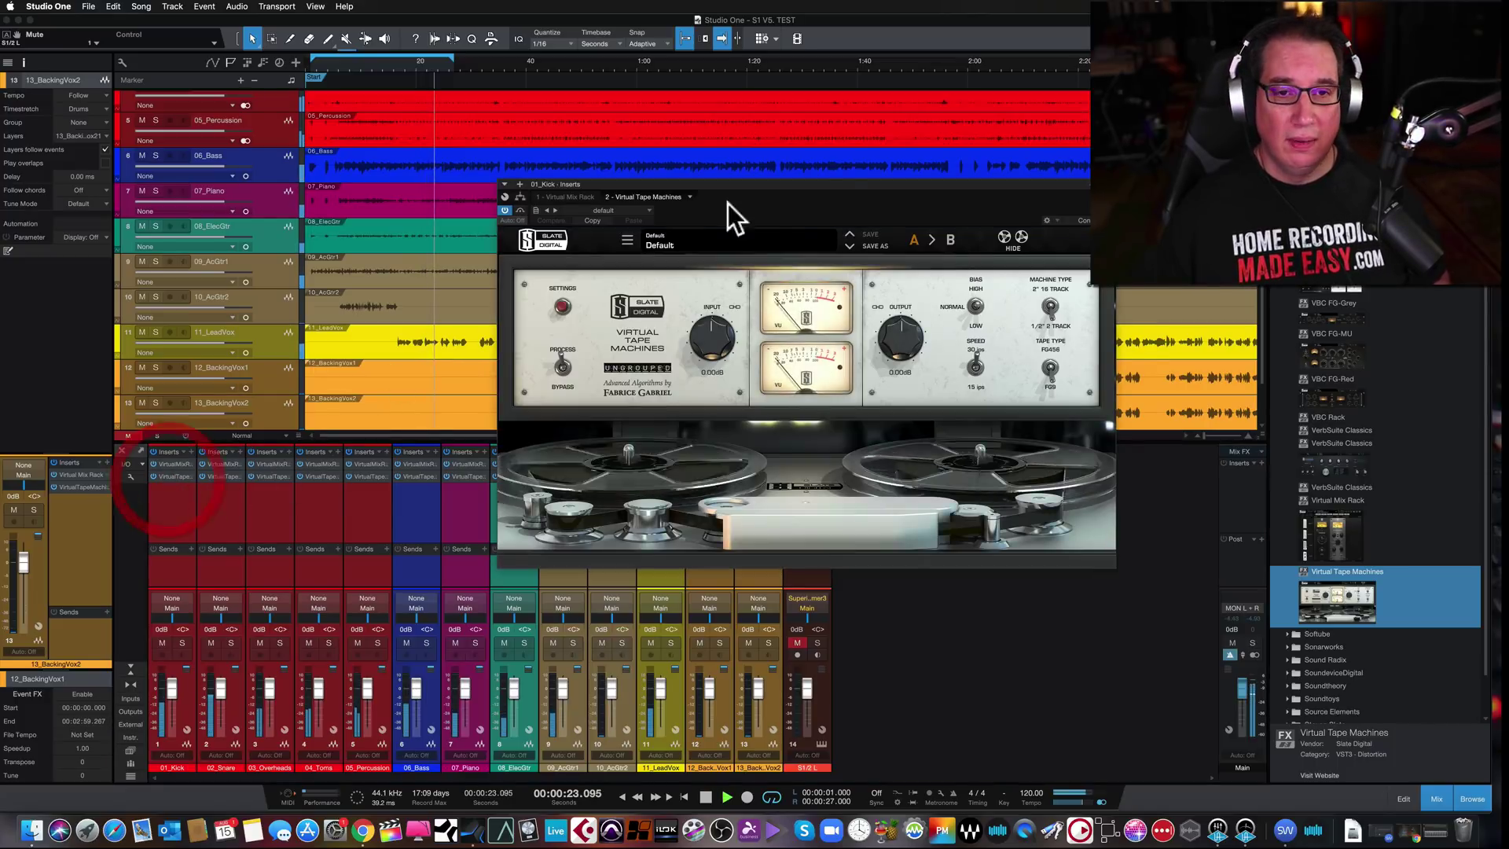
{"action": "left_click_drag", "start_coordinate": [832, 182], "coordinate": [737, 237]}
- Stop playback, check CPU load in the Performance Monitor, and select 08_ElecGtr
{"action": "left_click", "coordinate": [1007, 241]}
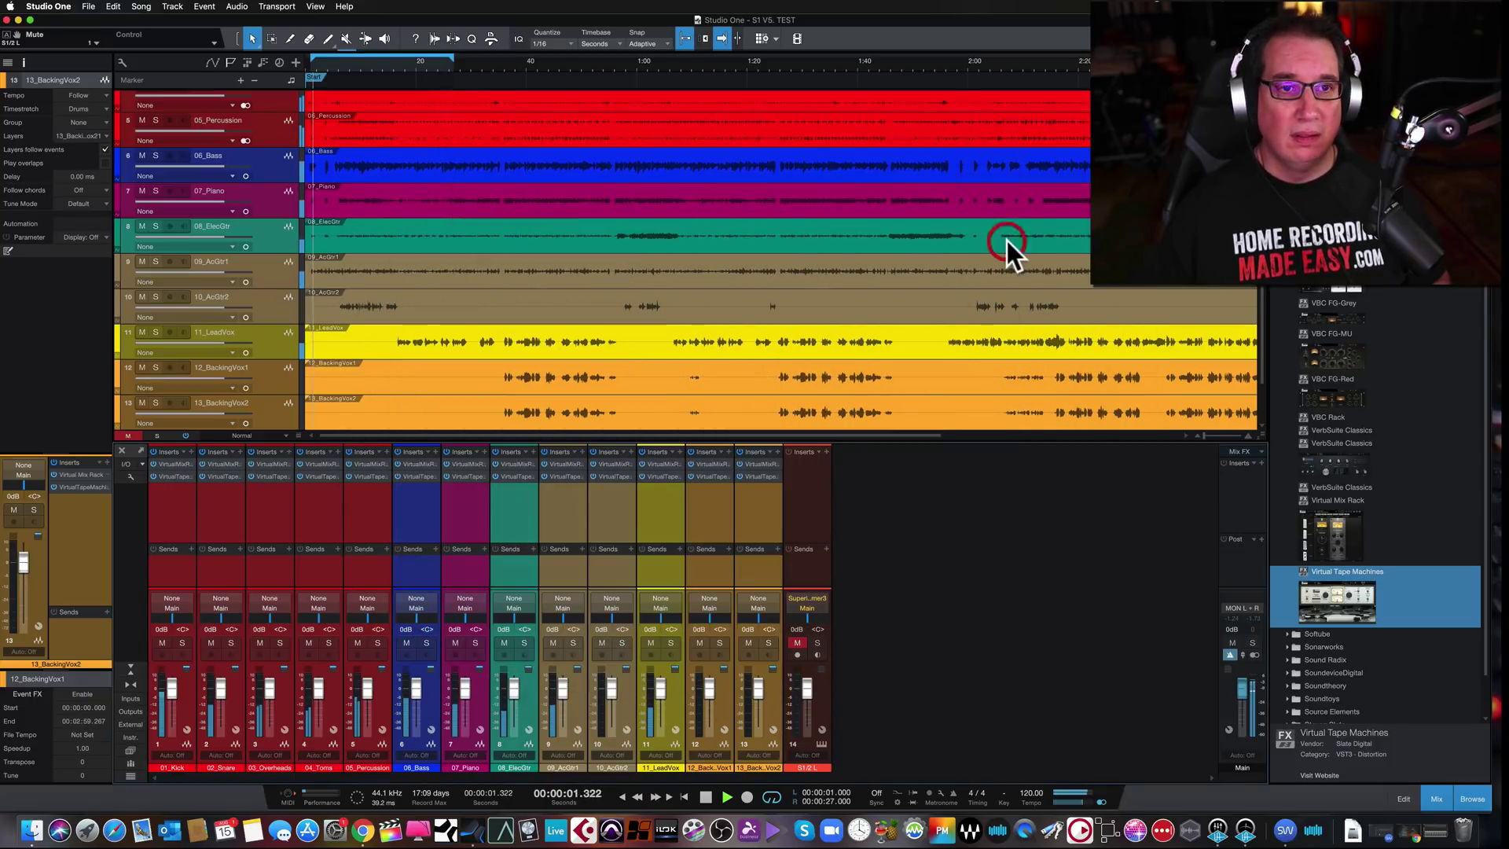
{"action": "key", "text": "space"}
{"action": "left_click", "coordinate": [315, 7]}
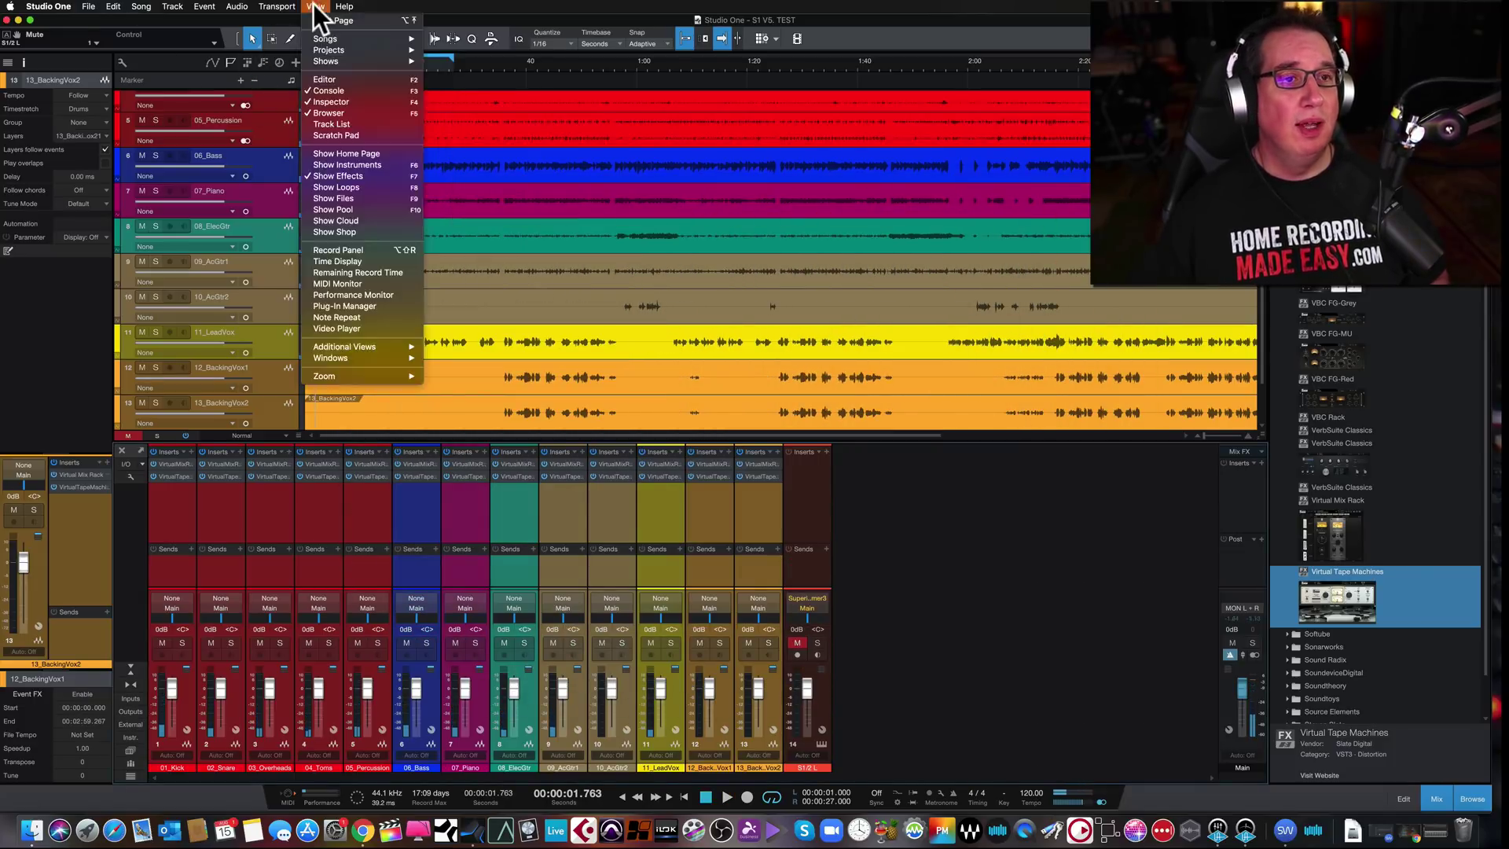
{"action": "left_click", "coordinate": [343, 294]}
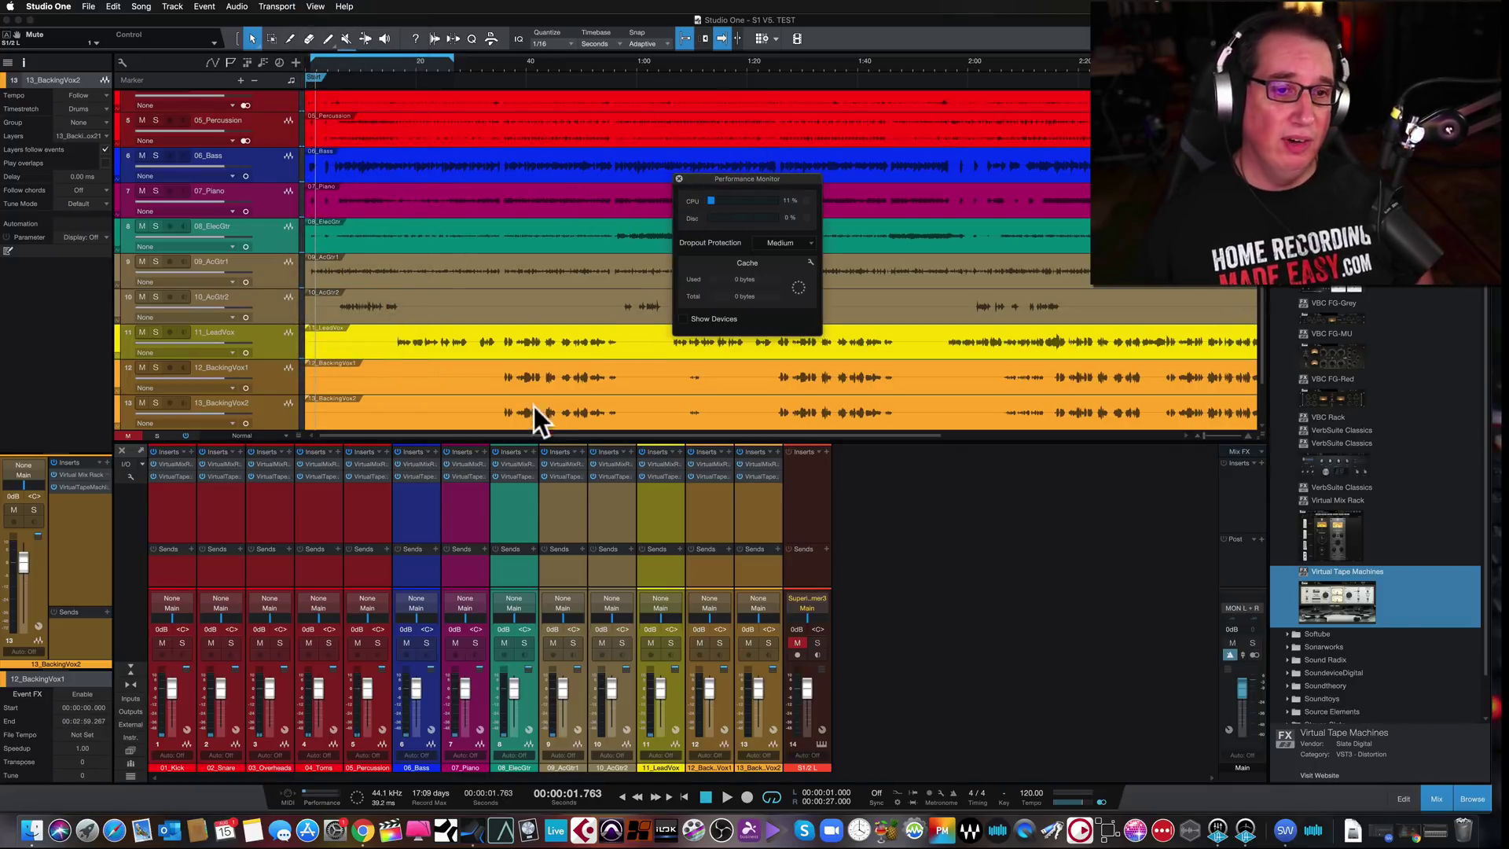
{"action": "left_click", "coordinate": [679, 179]}
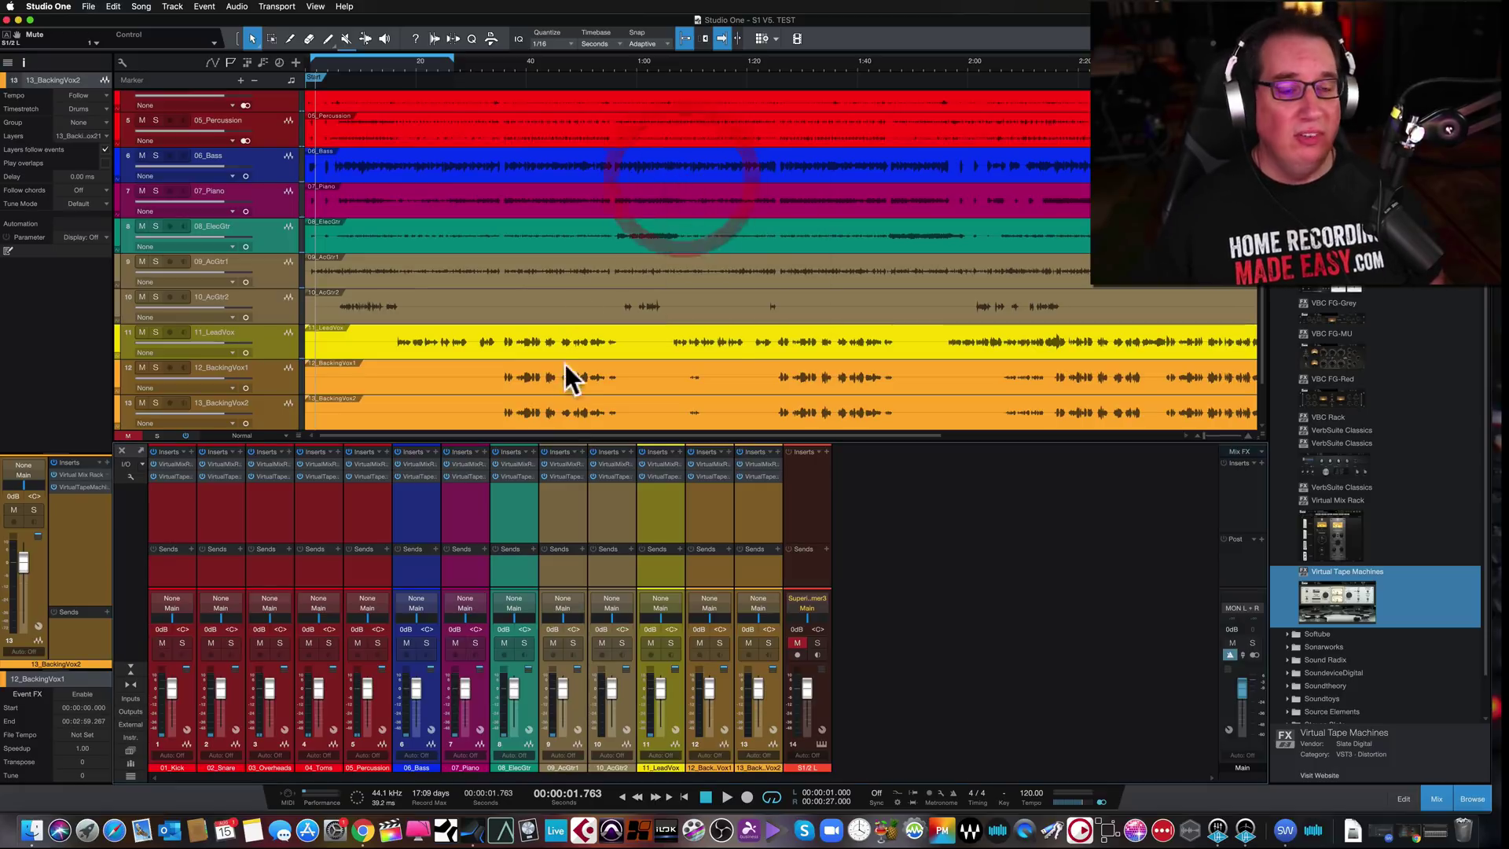
{"action": "left_click", "coordinate": [525, 496]}
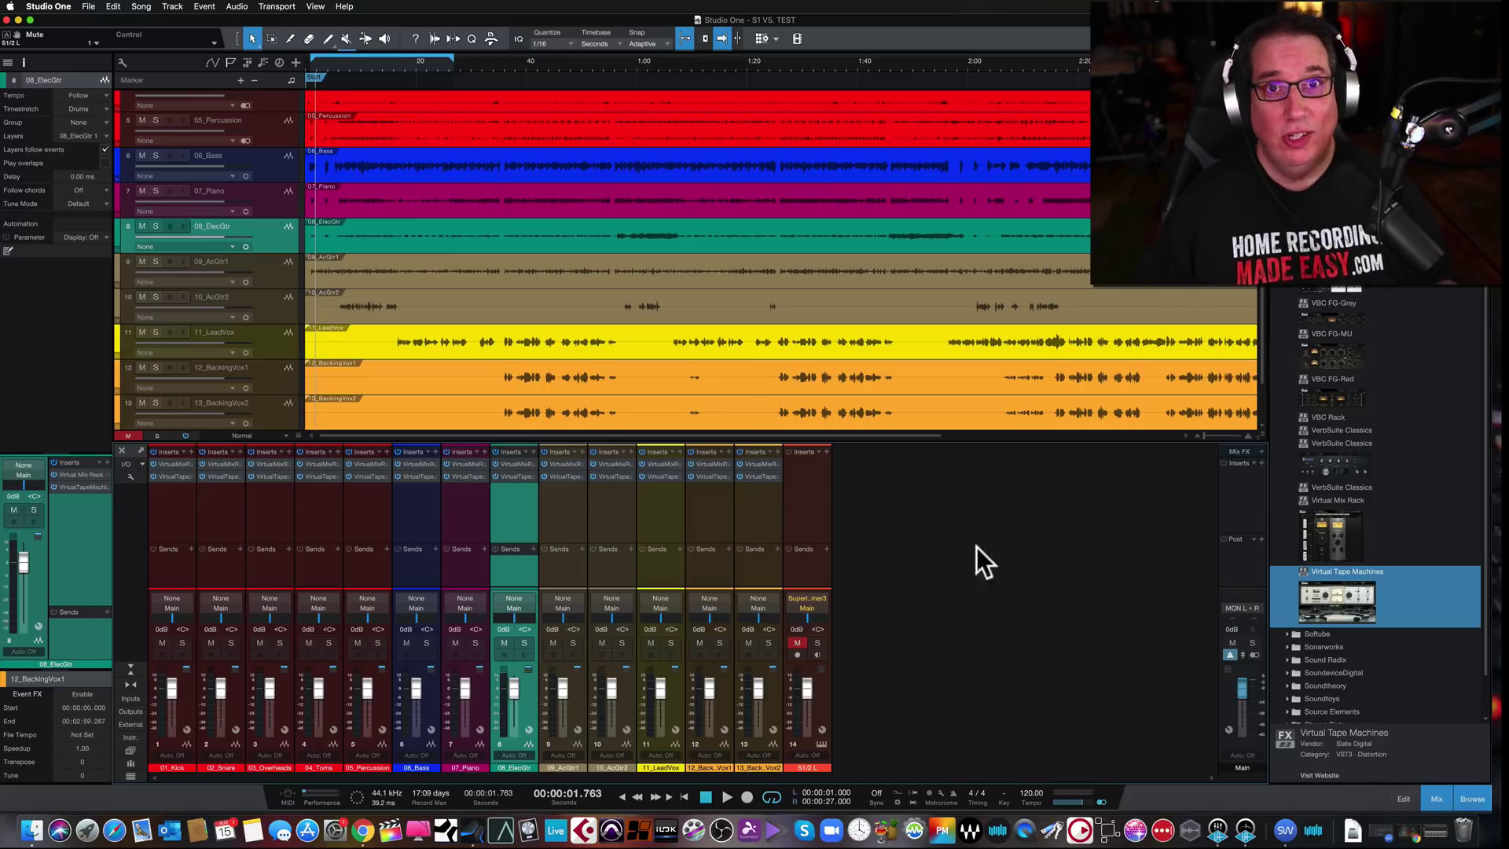
{"action": "left_click", "coordinate": [818, 644]}
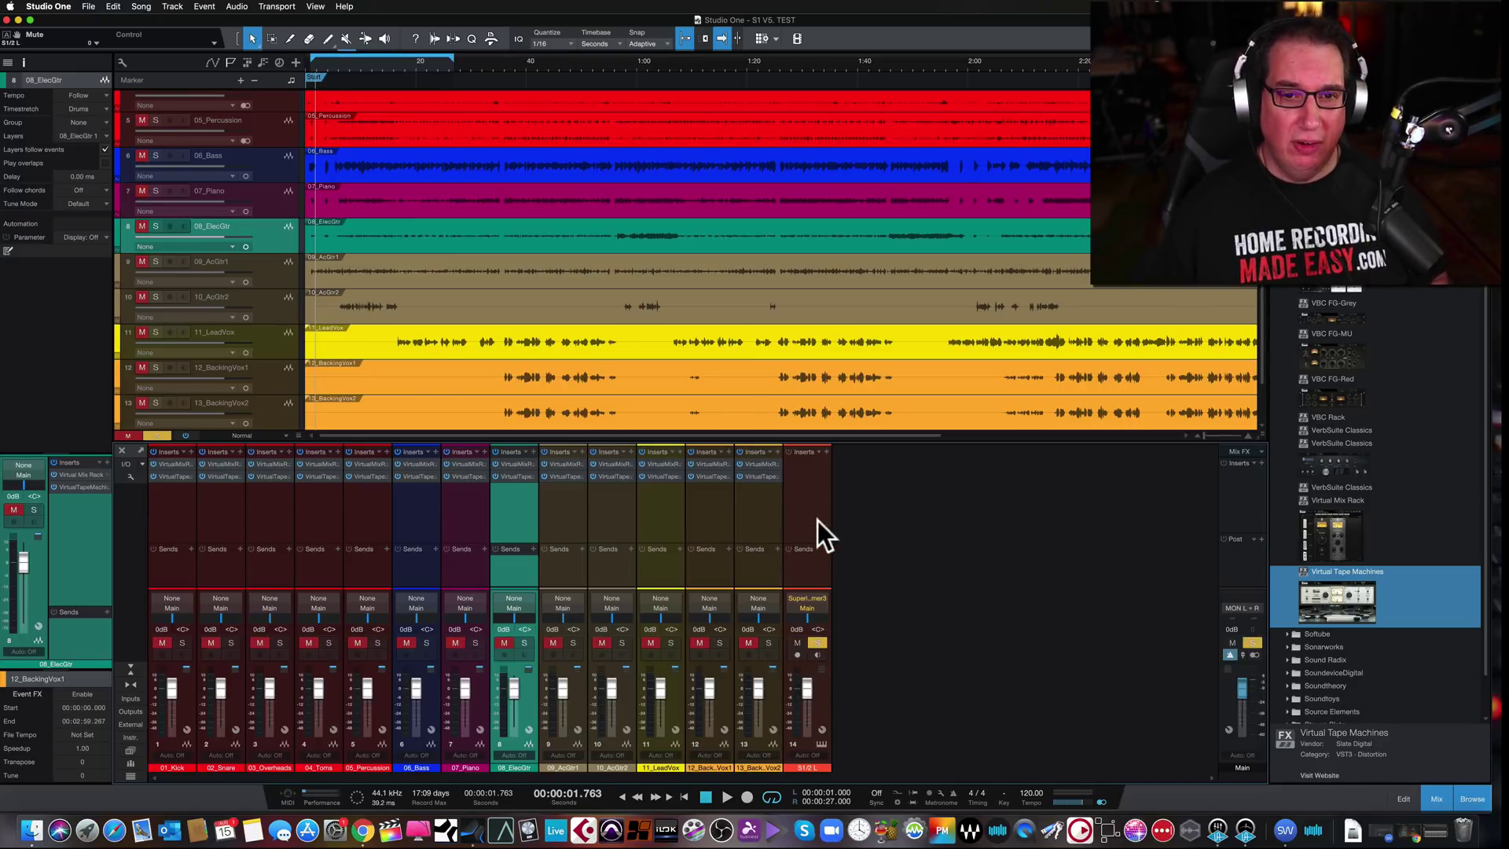
{"action": "left_click", "coordinate": [821, 743]}
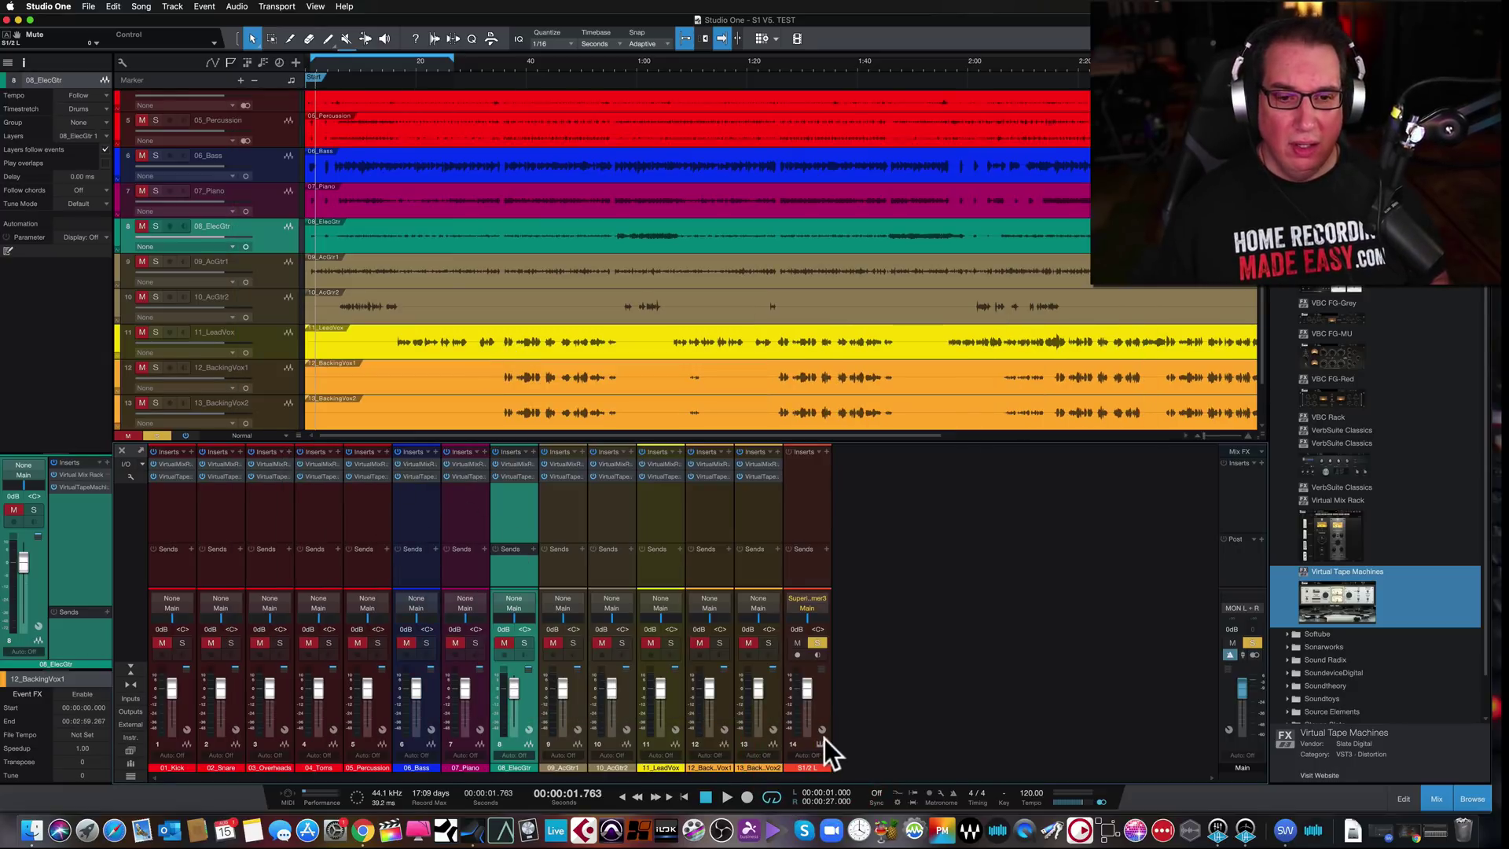
{"action": "left_click", "coordinate": [823, 742]}
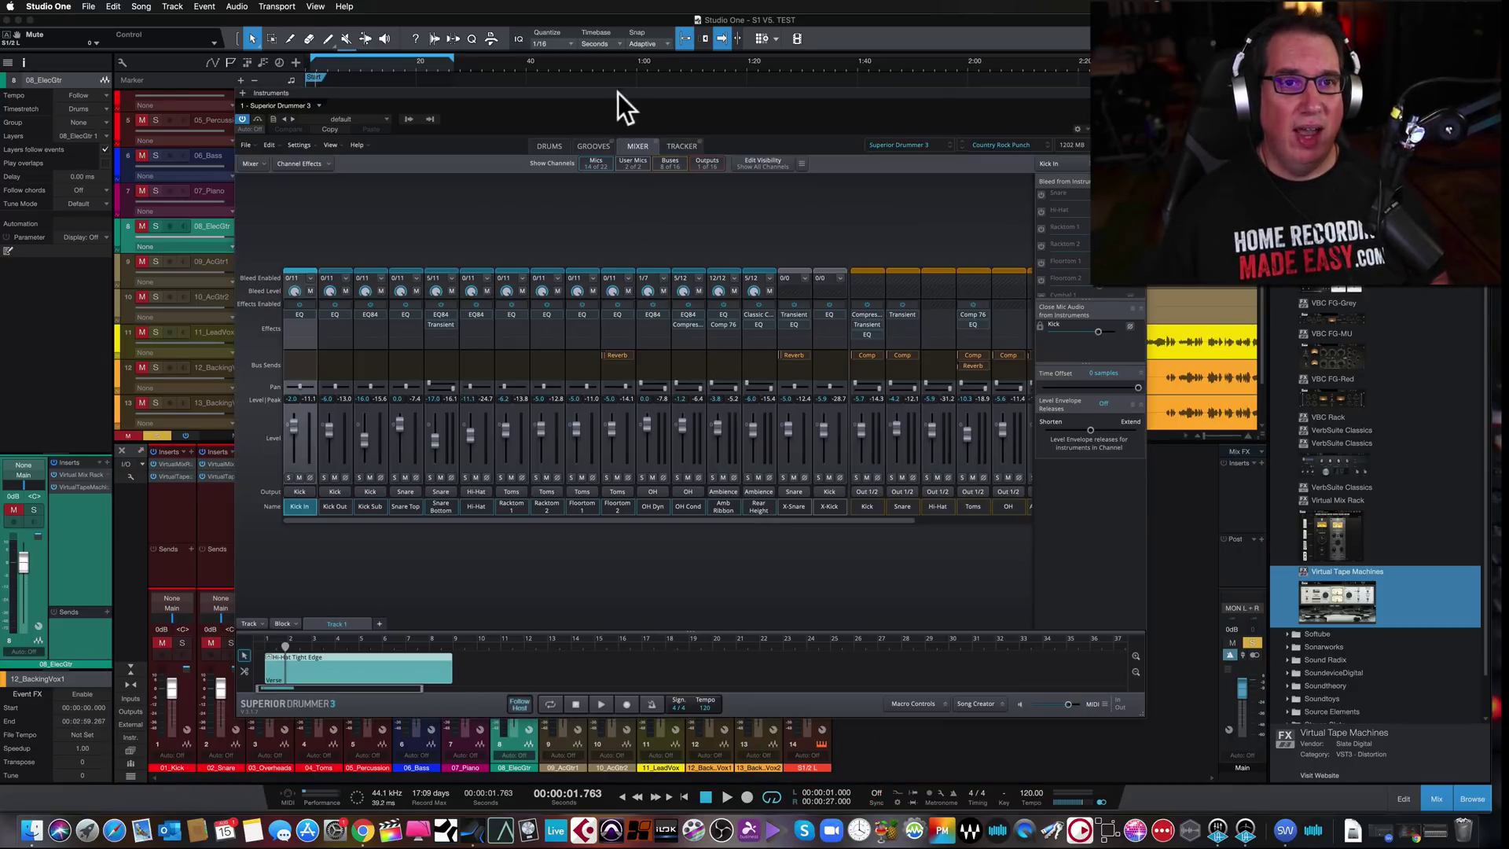
{"action": "left_click", "coordinate": [584, 145]}
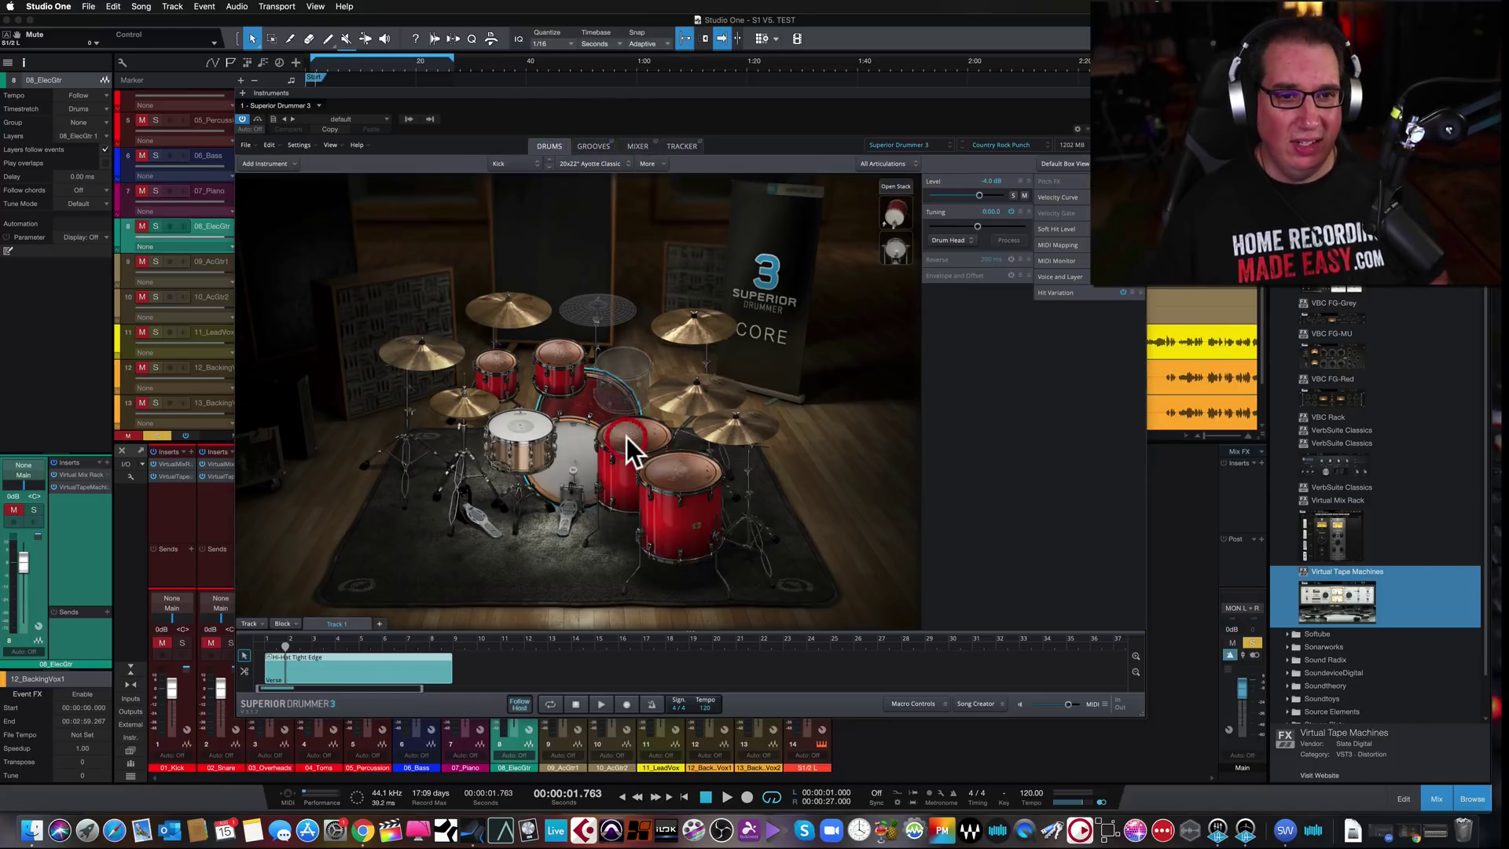
{"action": "left_click", "coordinate": [625, 437]}
{"action": "left_click", "coordinate": [682, 474]}
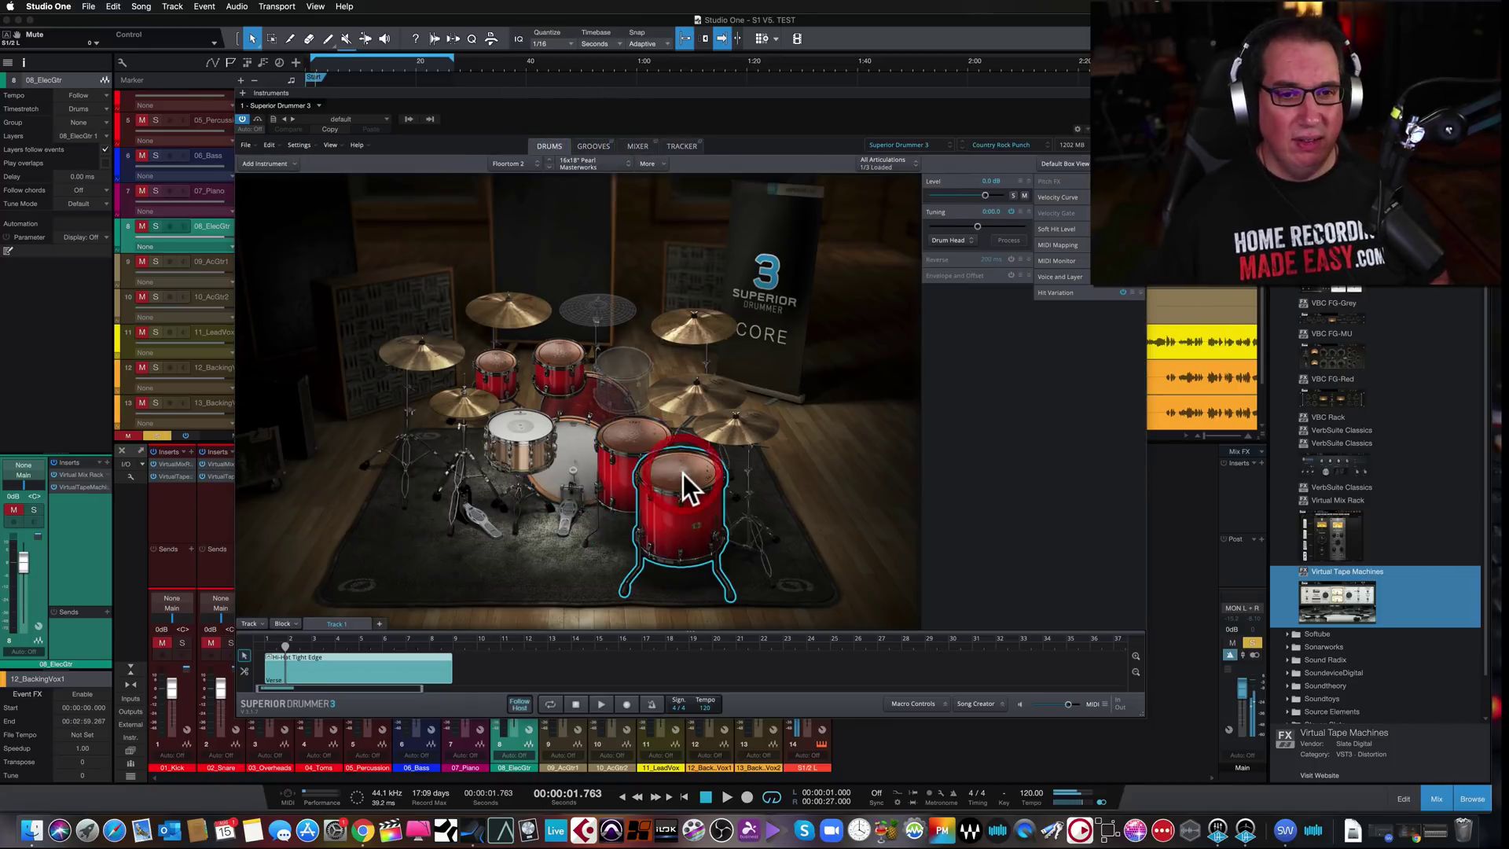
{"action": "left_click", "coordinate": [569, 443]}
{"action": "left_click", "coordinate": [507, 415]}
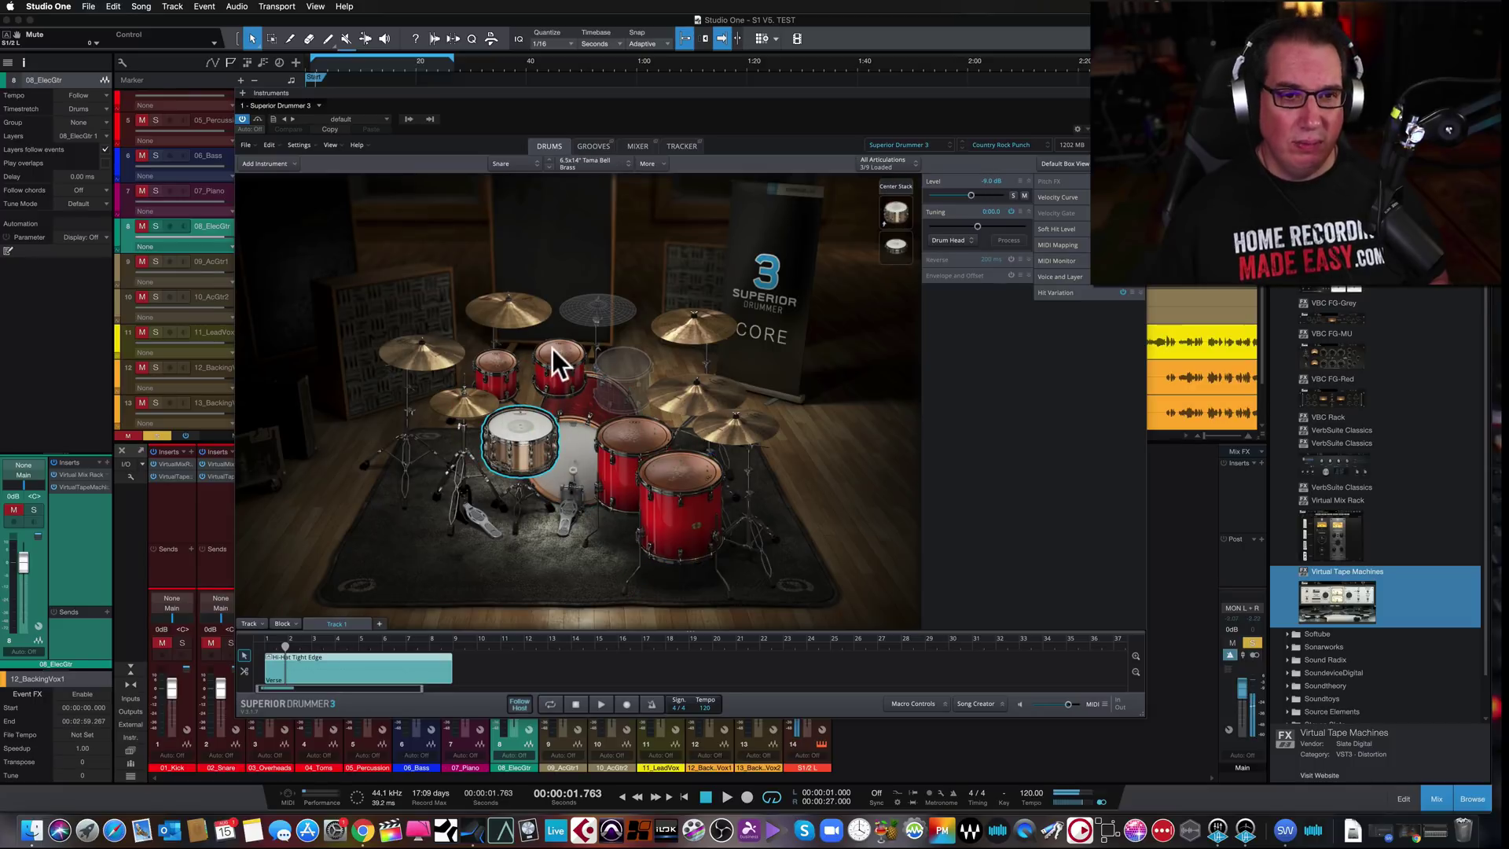
{"action": "left_click", "coordinate": [495, 364]}
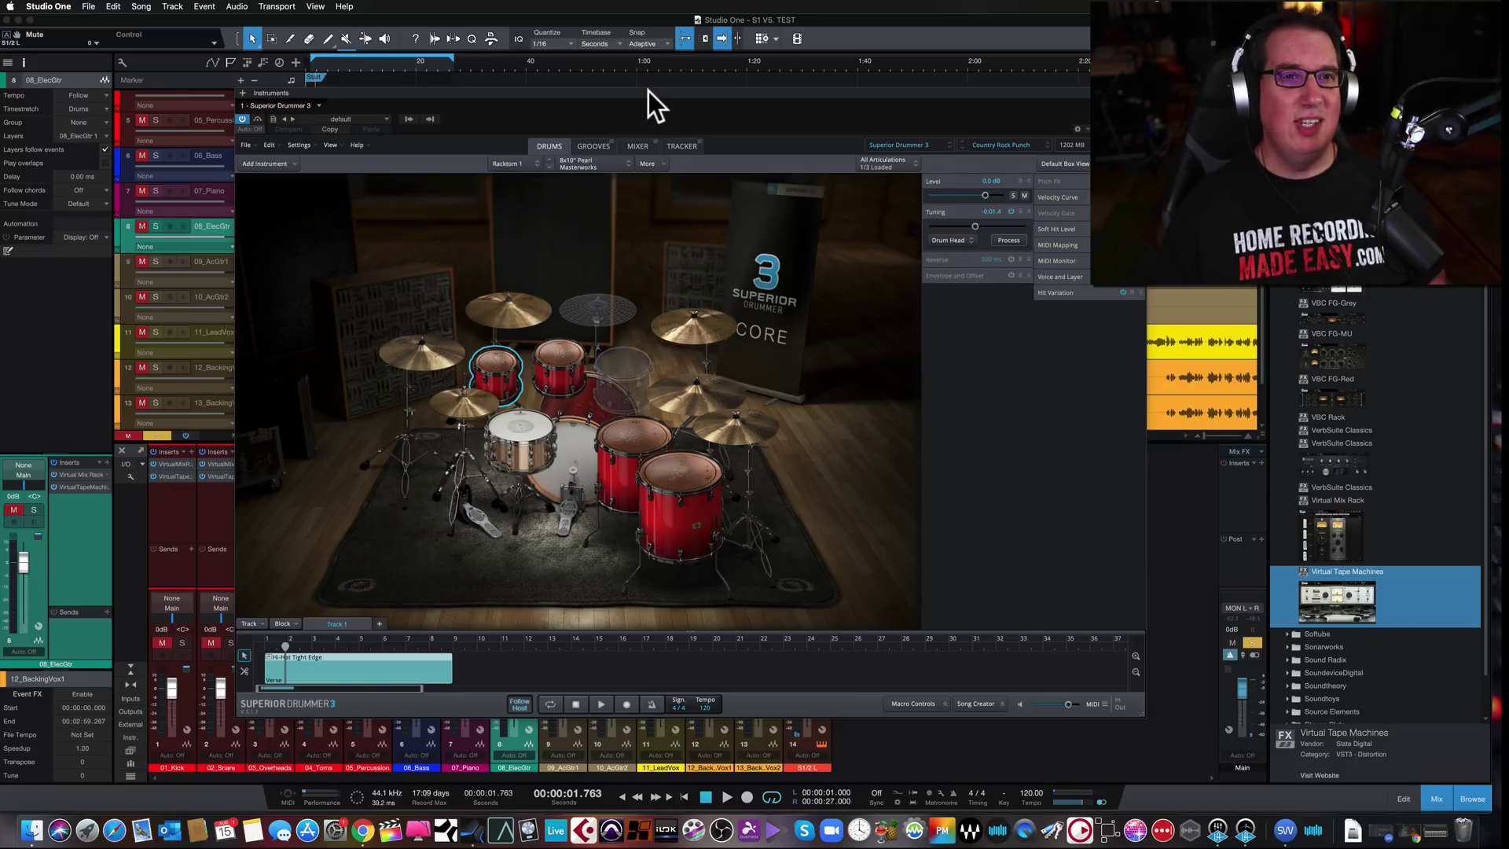
{"action": "left_click_drag", "start_coordinate": [649, 91], "coordinate": [651, 97]}
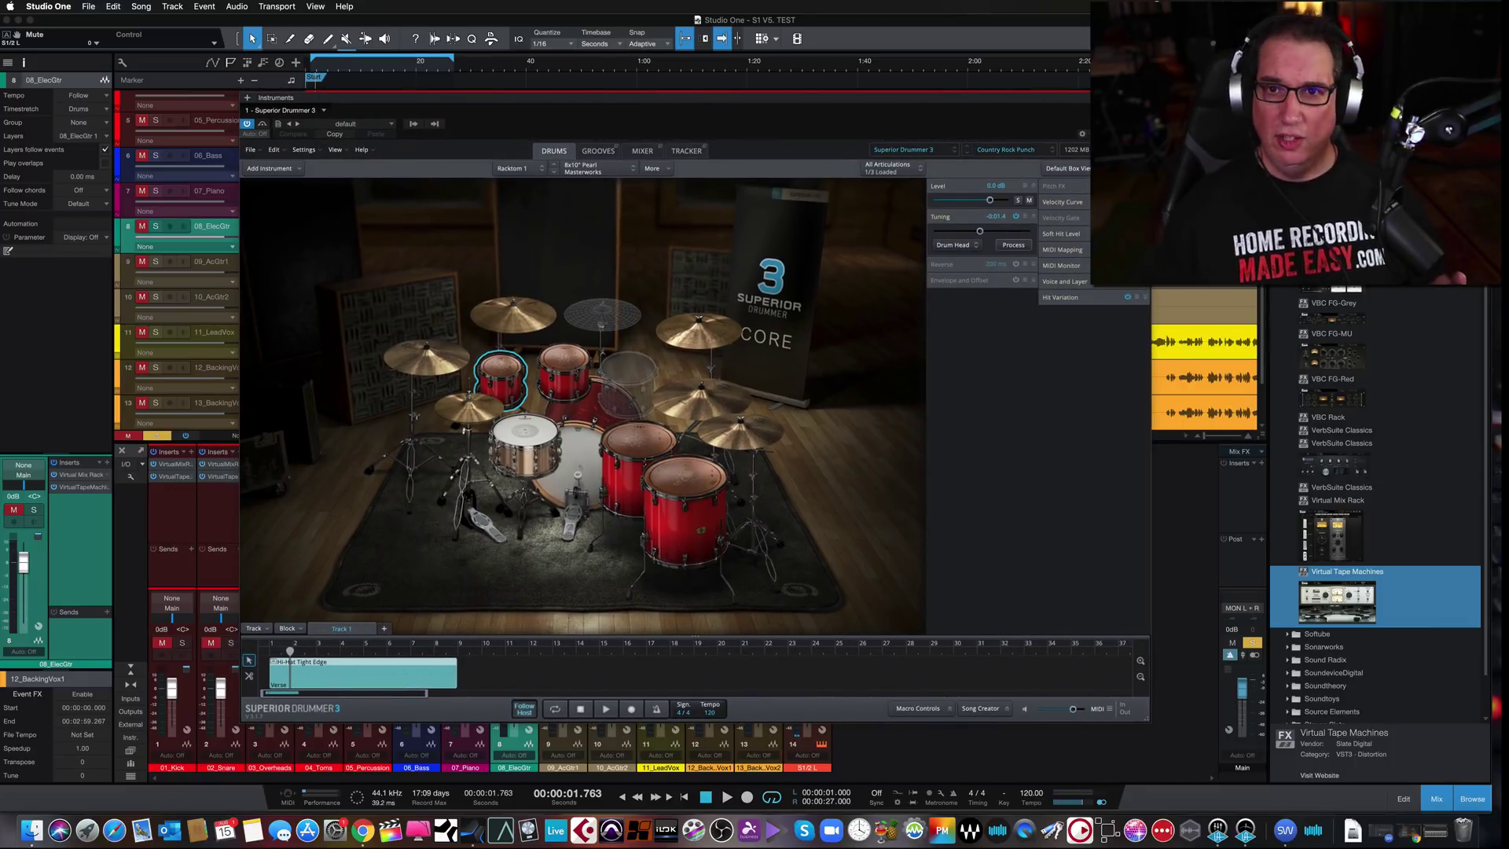
{"action": "left_click", "coordinate": [1141, 97]}
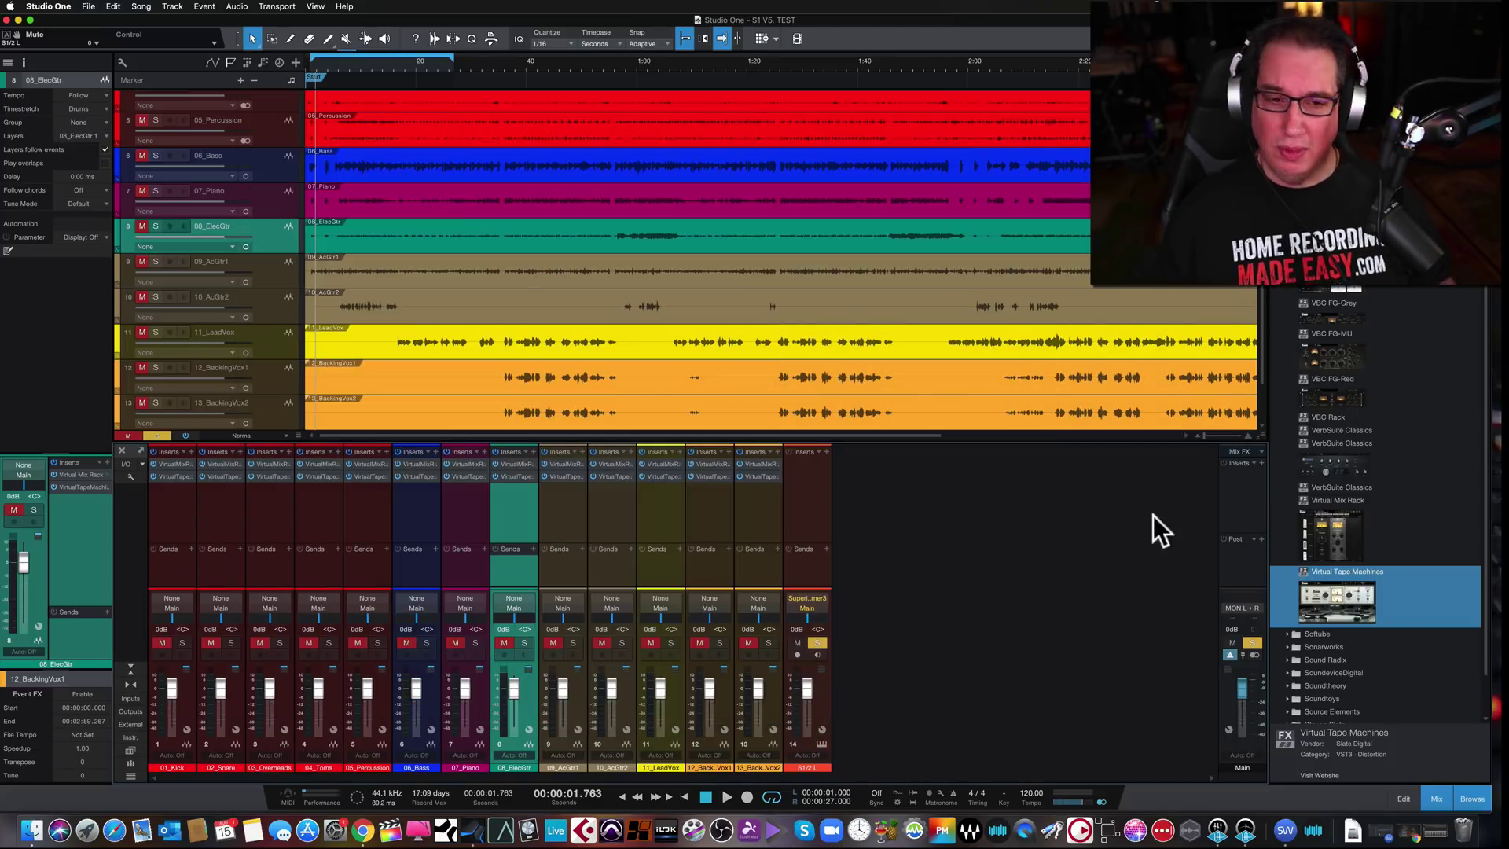
- Collapse the Slate Digital folder and select channels 13_BackingVox2 down to 09_AcGtr1
{"action": "scroll", "coordinate": [1389, 585], "scroll_direction": "up", "scroll_amount": 5}
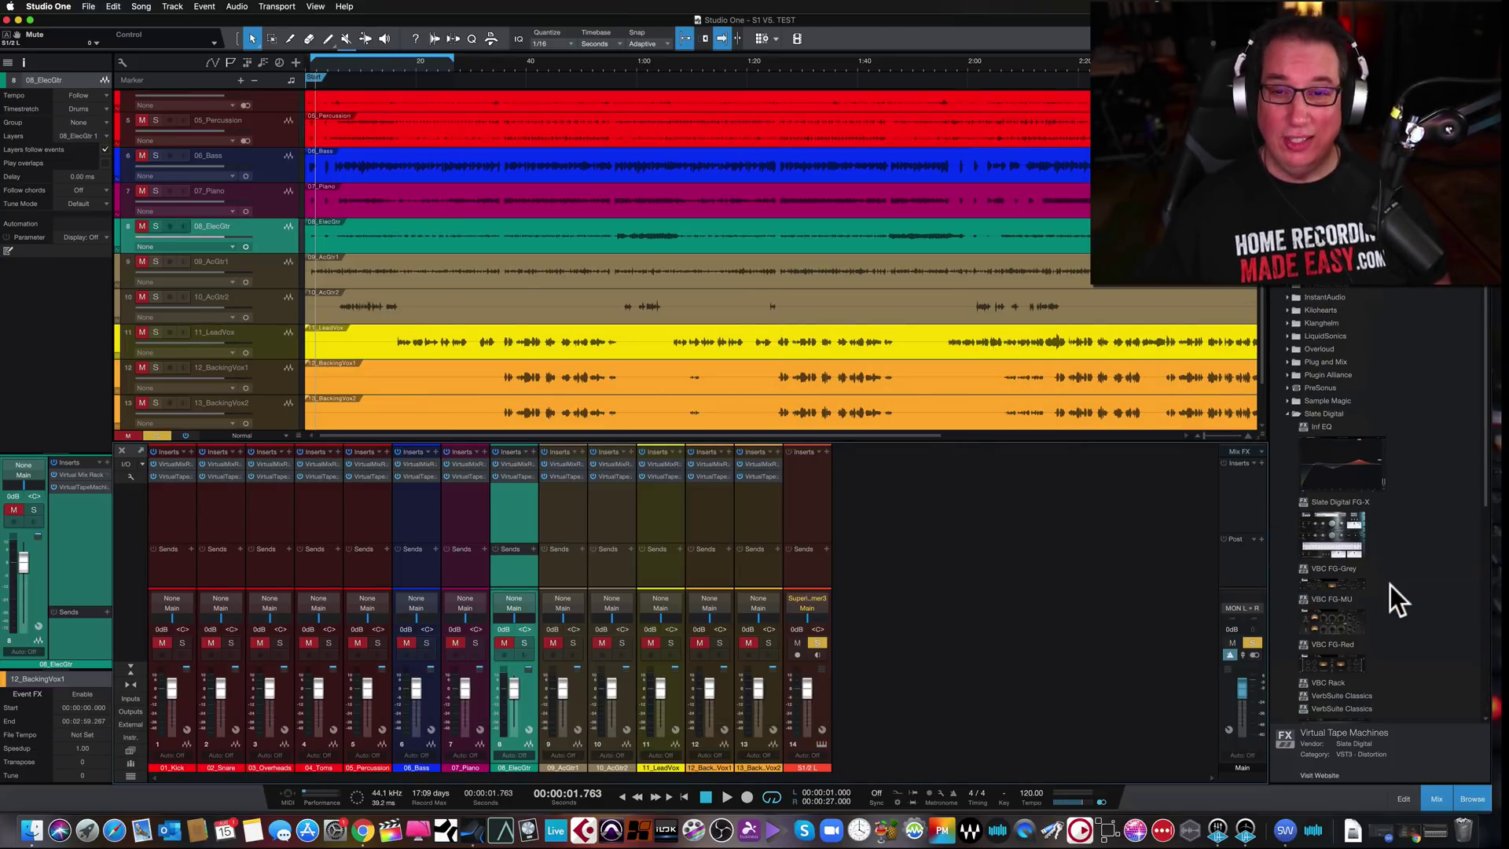
{"action": "left_click", "coordinate": [1287, 415]}
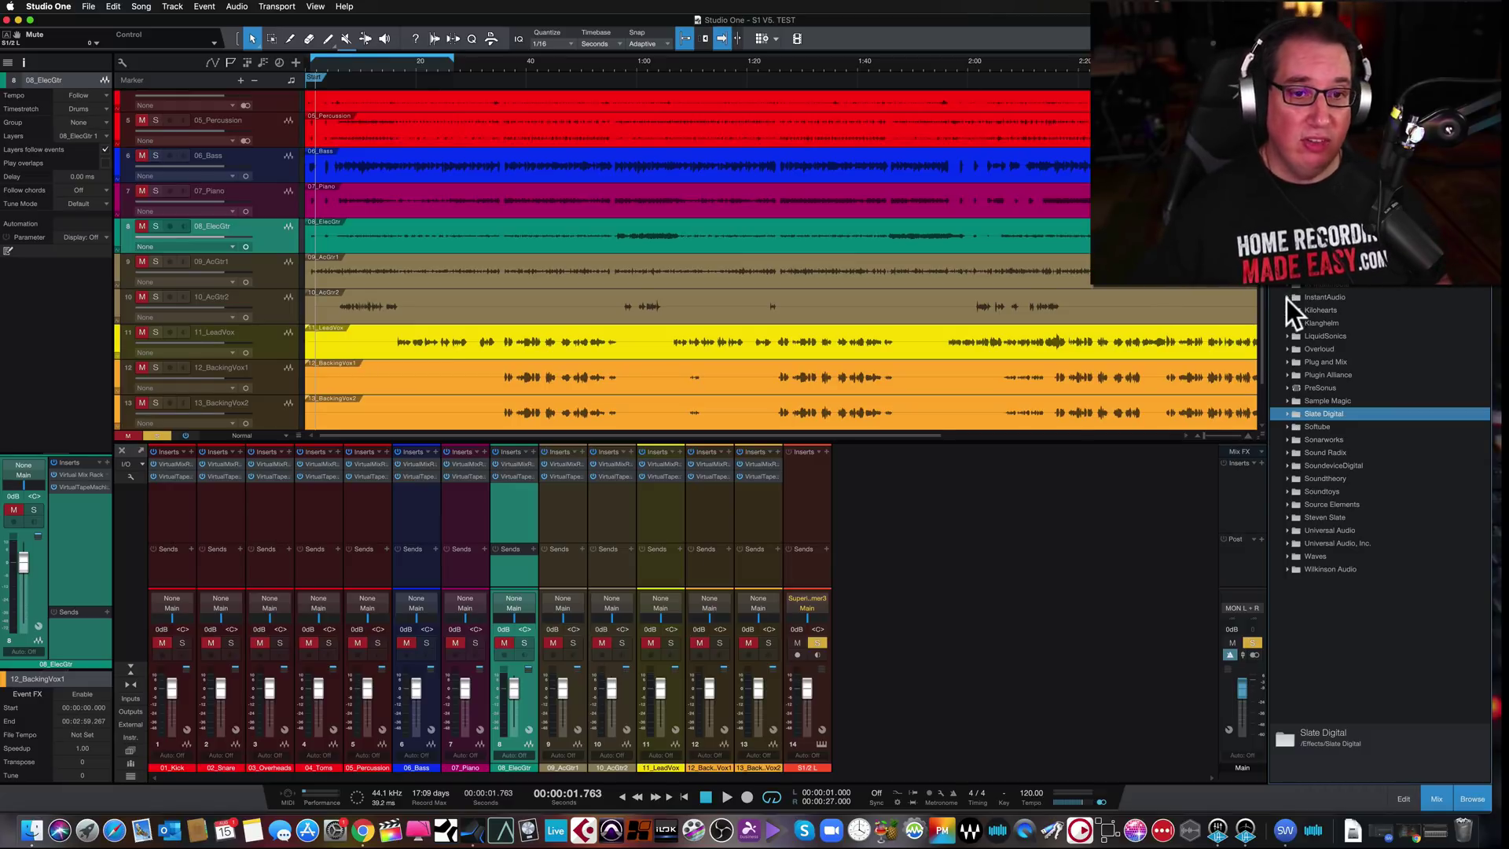
{"action": "left_click", "coordinate": [757, 507]}
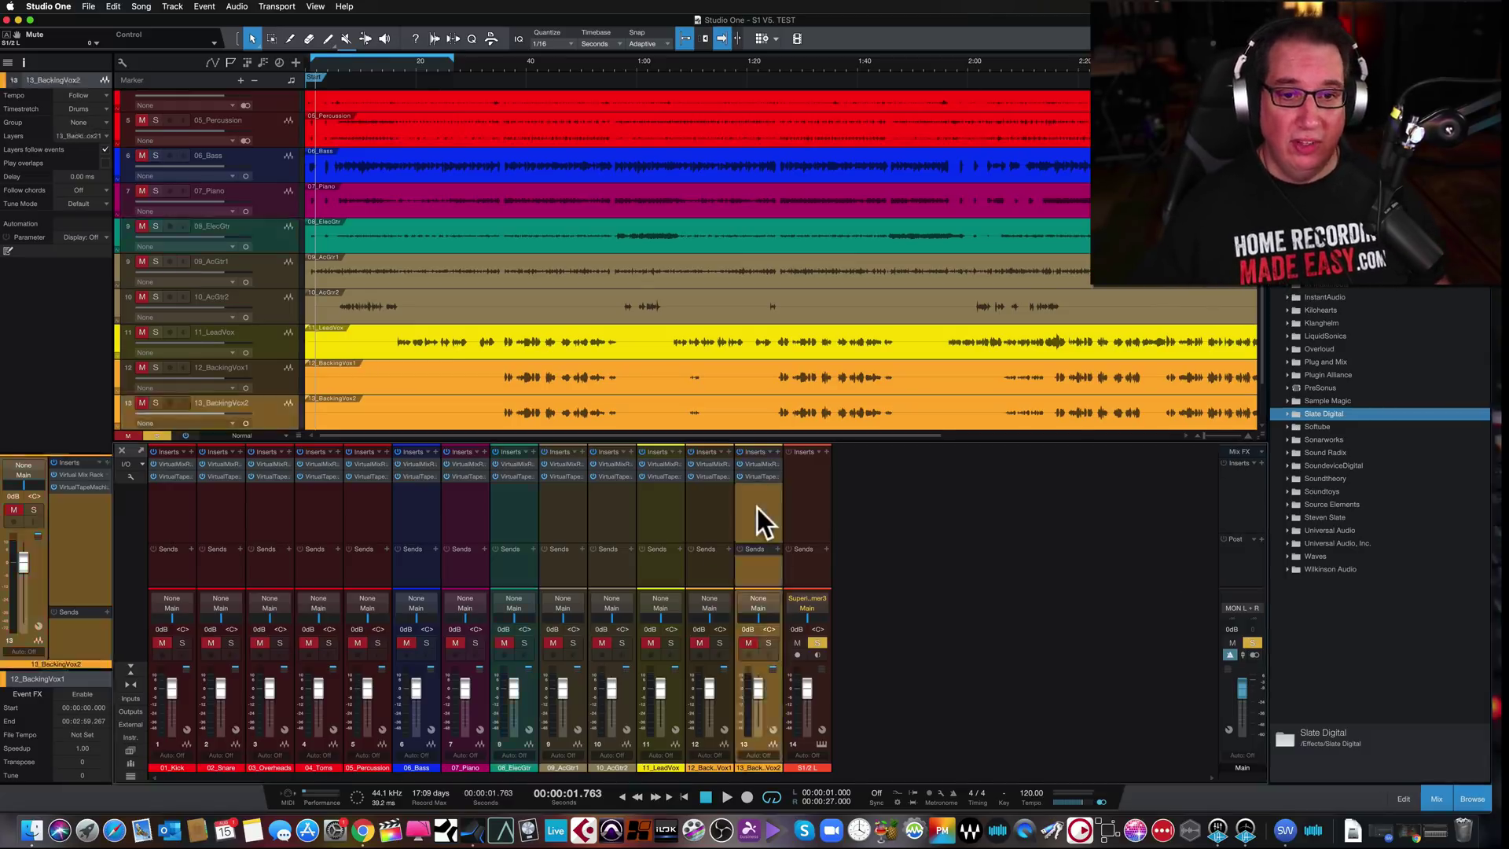
{"action": "left_click", "coordinate": [714, 512]}
{"action": "left_click", "coordinate": [652, 517]}
{"action": "left_click", "coordinate": [597, 519]}
{"action": "left_click", "coordinate": [549, 525]}
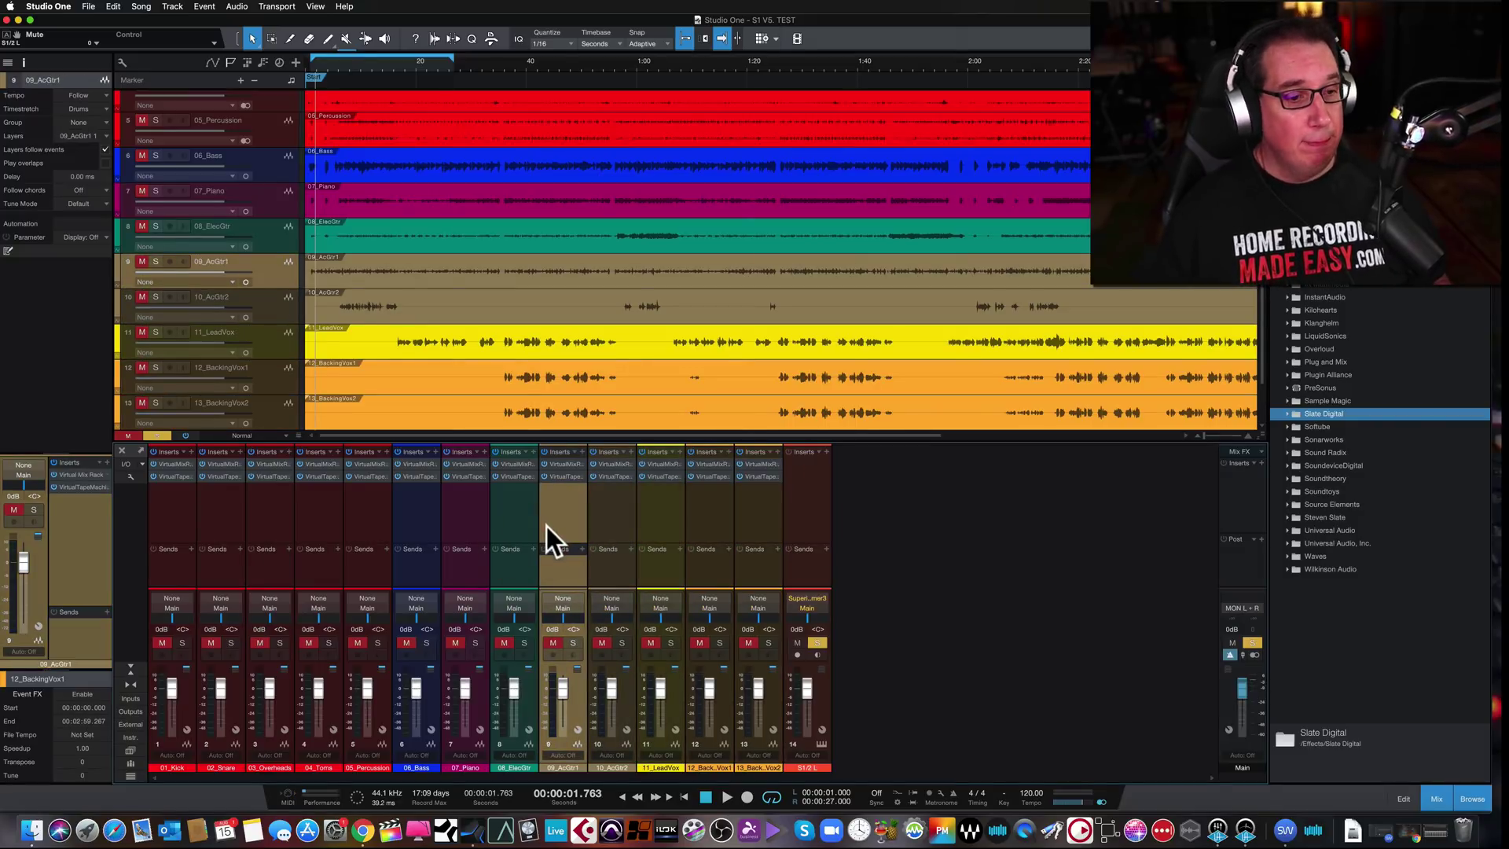
- Select 10_AcGtr2, then 11_LeadVox, then the Superior Drummer 3 channel
{"action": "left_click", "coordinate": [613, 513]}
{"action": "left_click", "coordinate": [655, 507]}
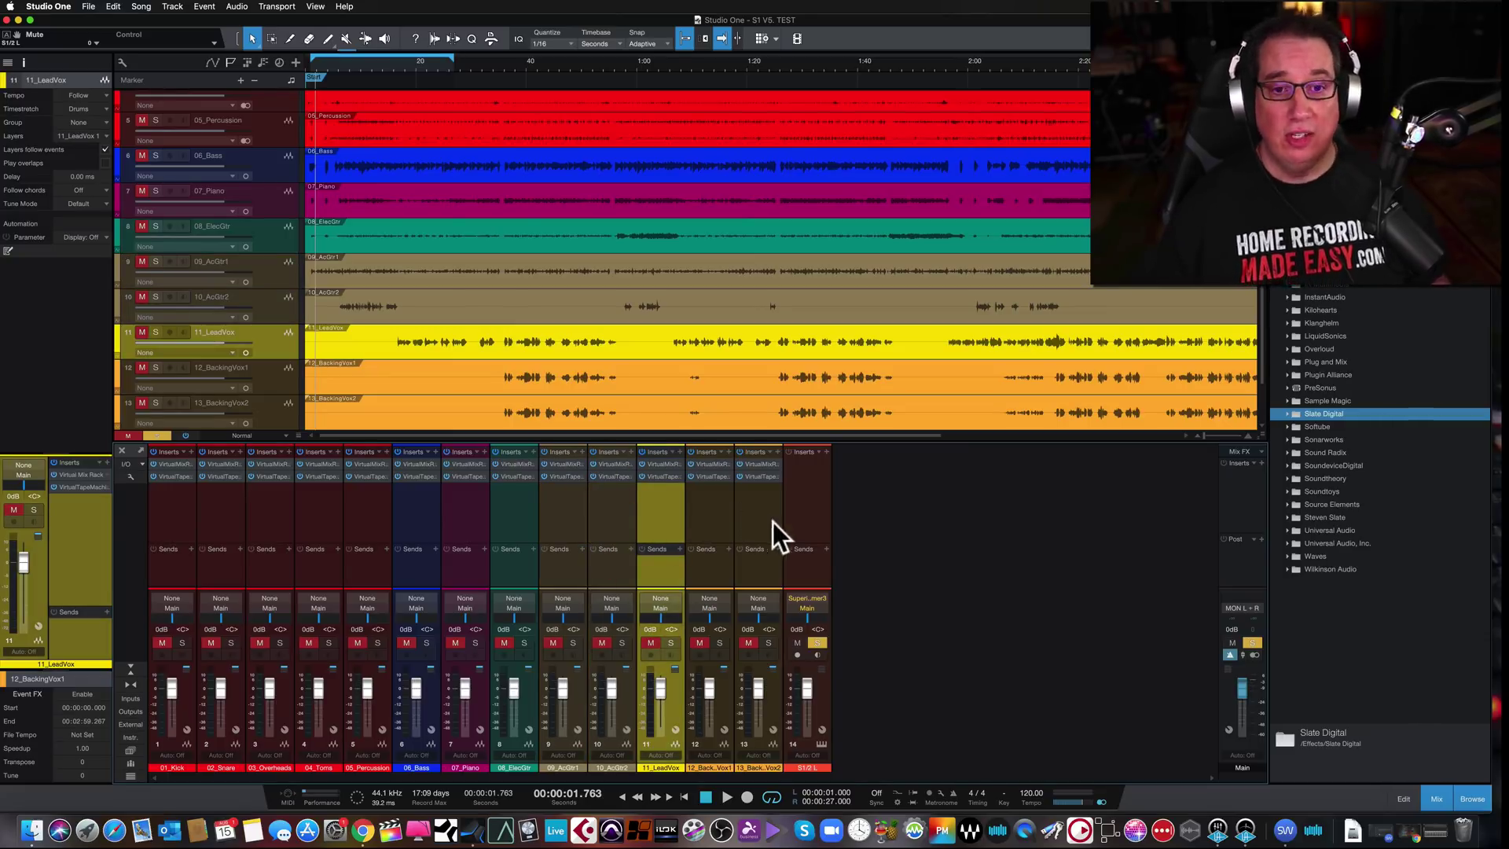
{"action": "left_click", "coordinate": [800, 519]}
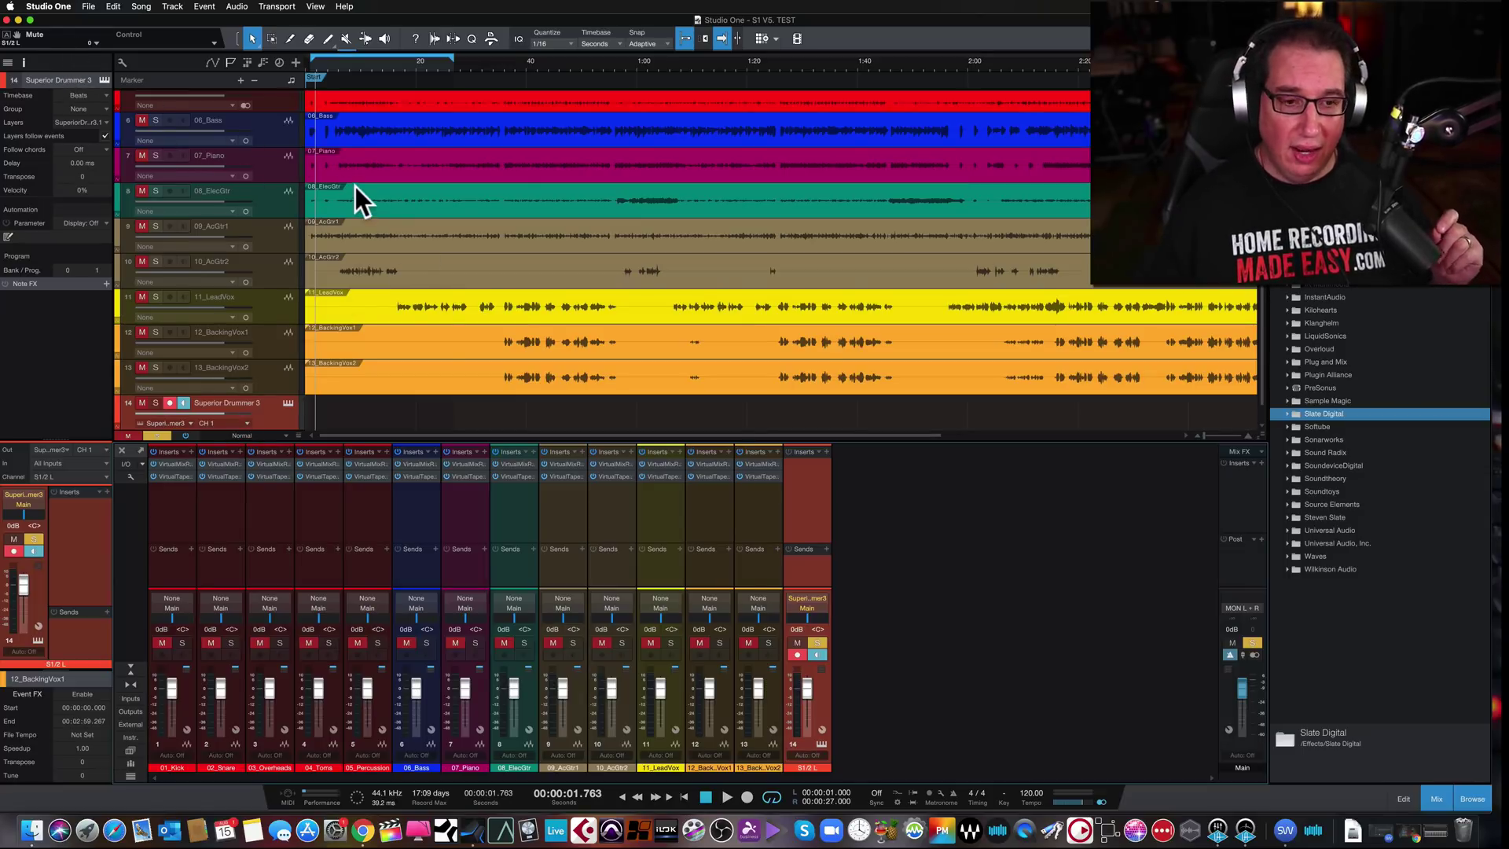
- Close the S1 V5. TEST song, saving changes, then quit Studio One
{"action": "left_click", "coordinate": [85, 6]}
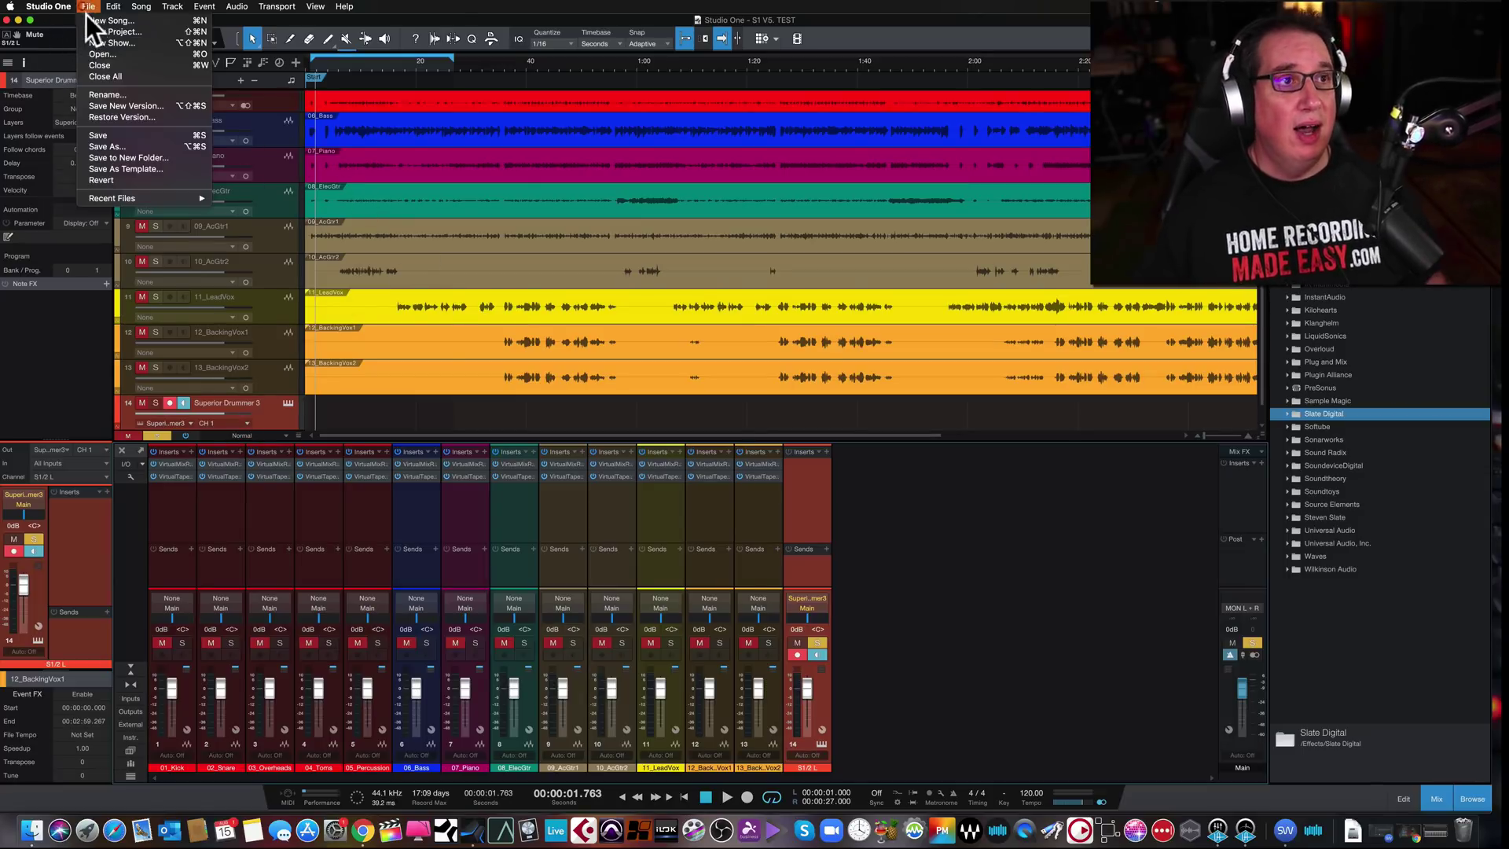
{"action": "left_click", "coordinate": [100, 66]}
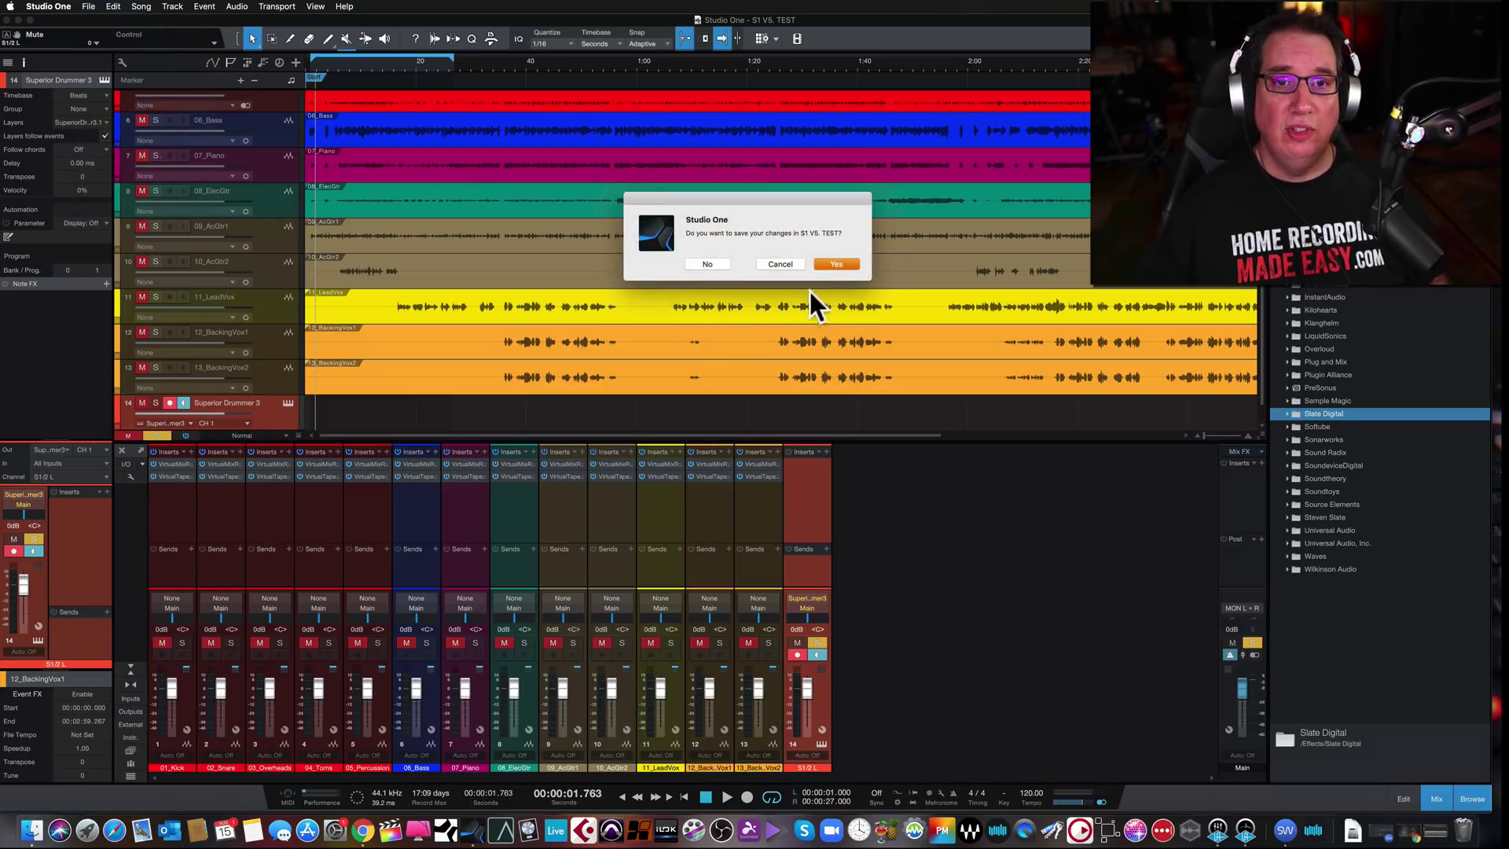
{"action": "left_click", "coordinate": [831, 266]}
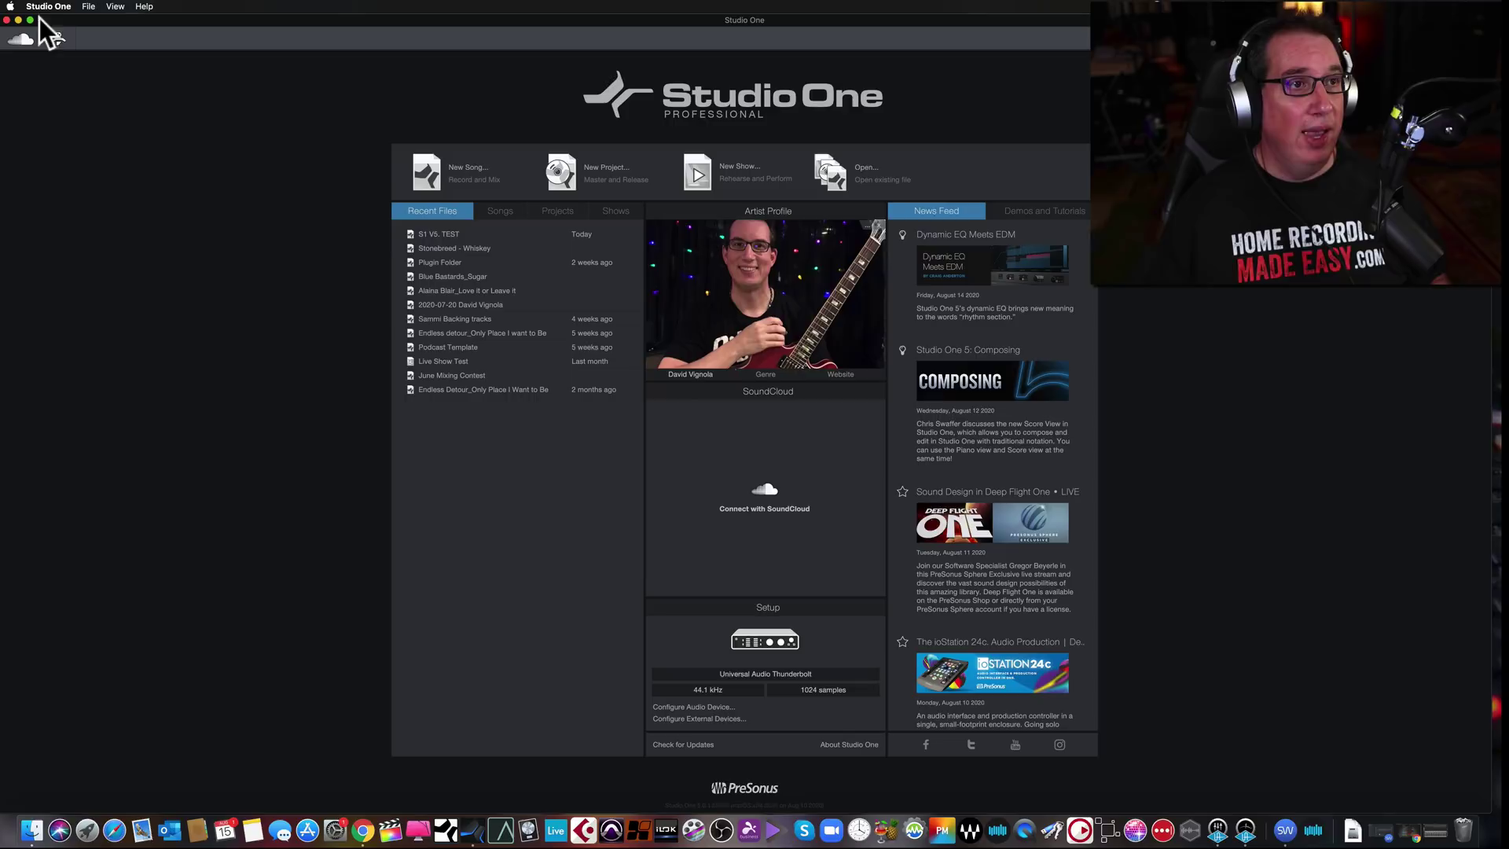
{"action": "left_click", "coordinate": [48, 6]}
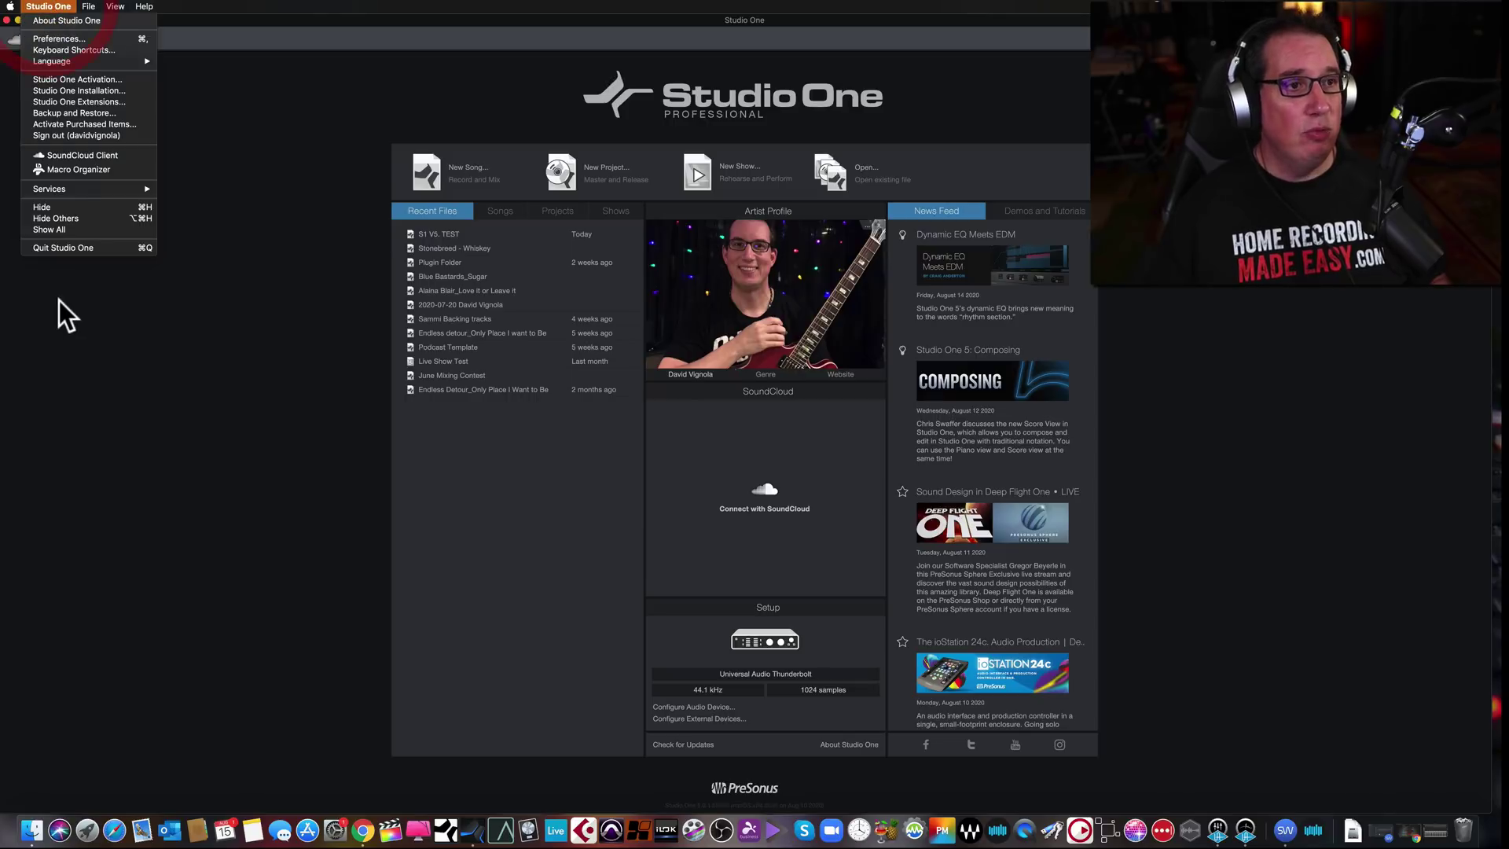
{"action": "left_click", "coordinate": [65, 248]}
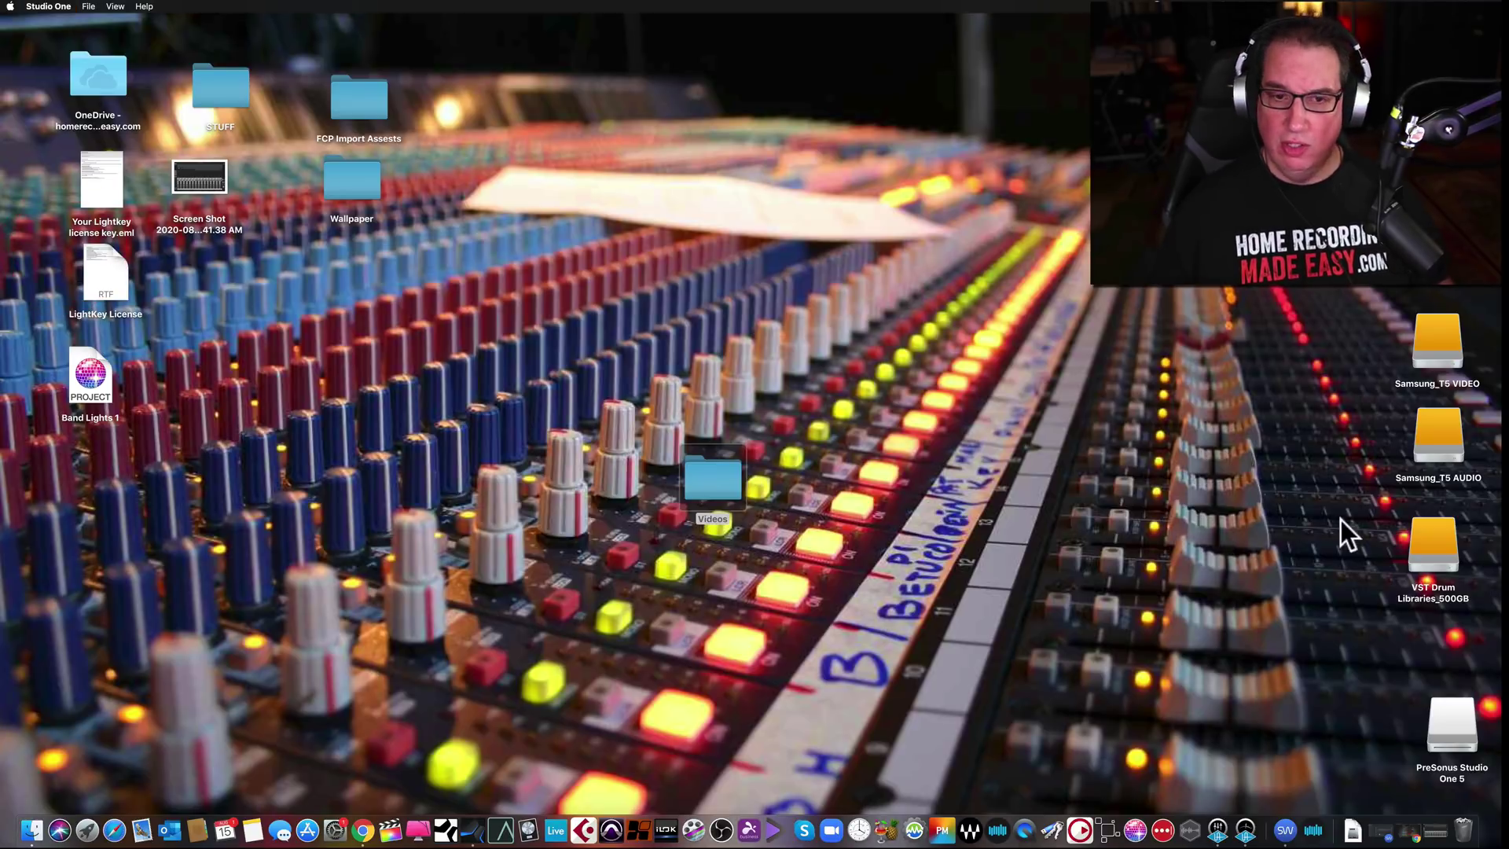
- Browse Samsung_T5 AUDIO > Angles in Amplifiers > I'm Allright and select the .song file
{"action": "double_click", "coordinate": [1445, 450]}
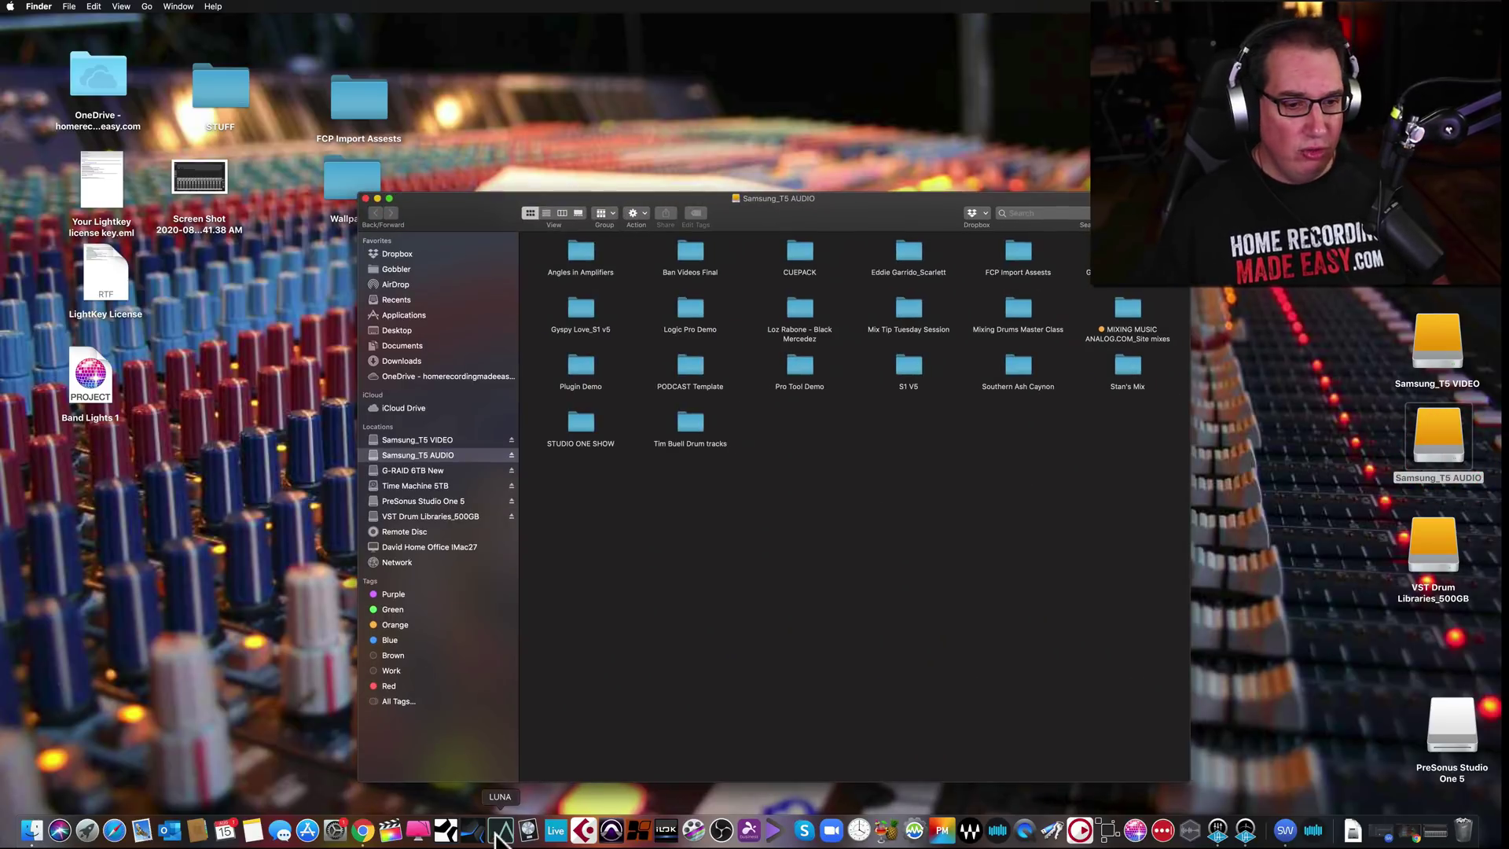
{"action": "double_click", "coordinate": [580, 252]}
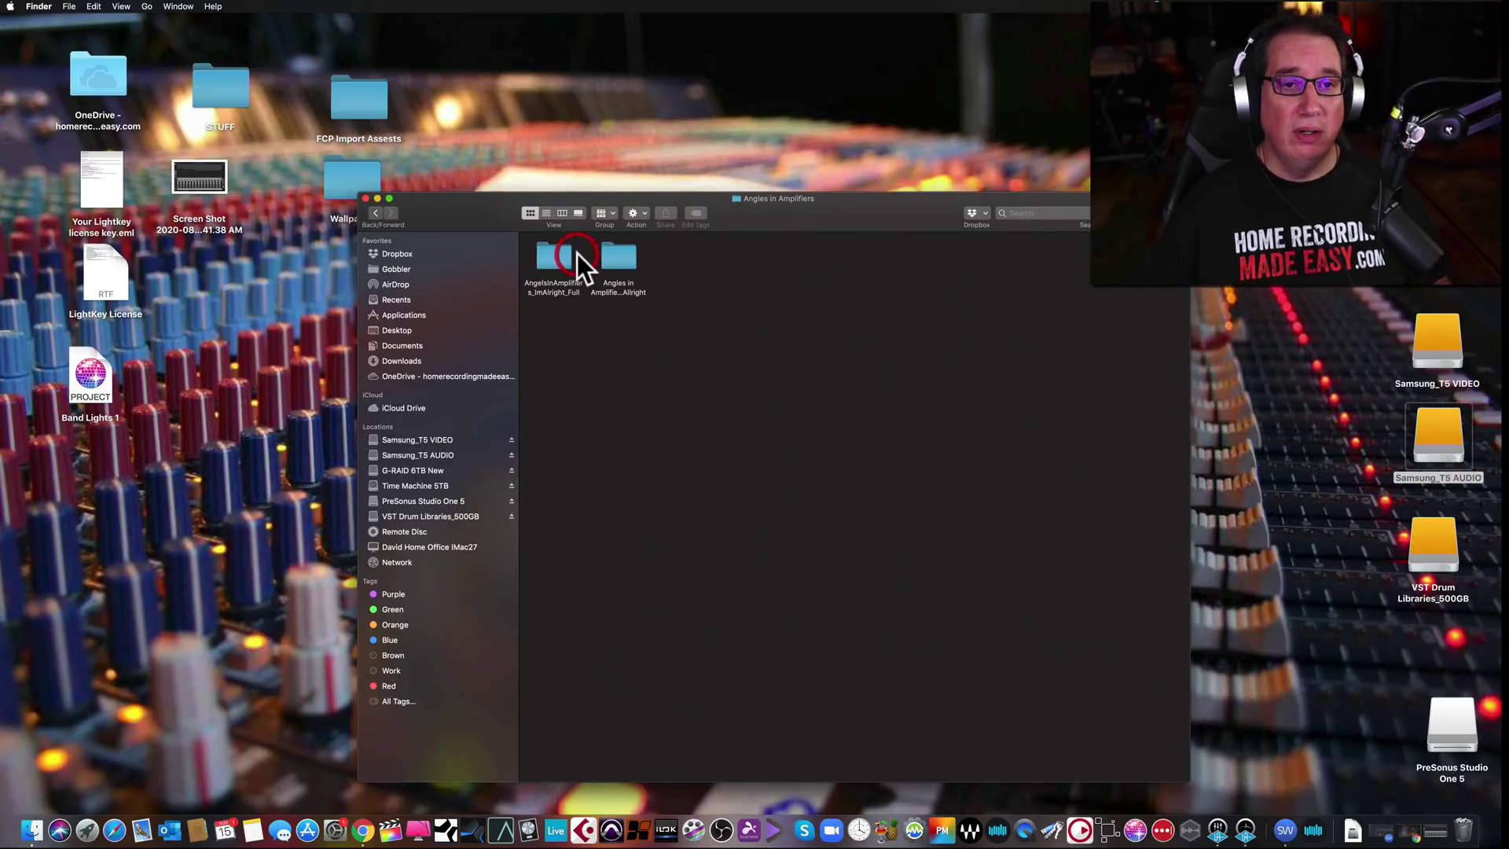
{"action": "double_click", "coordinate": [617, 252]}
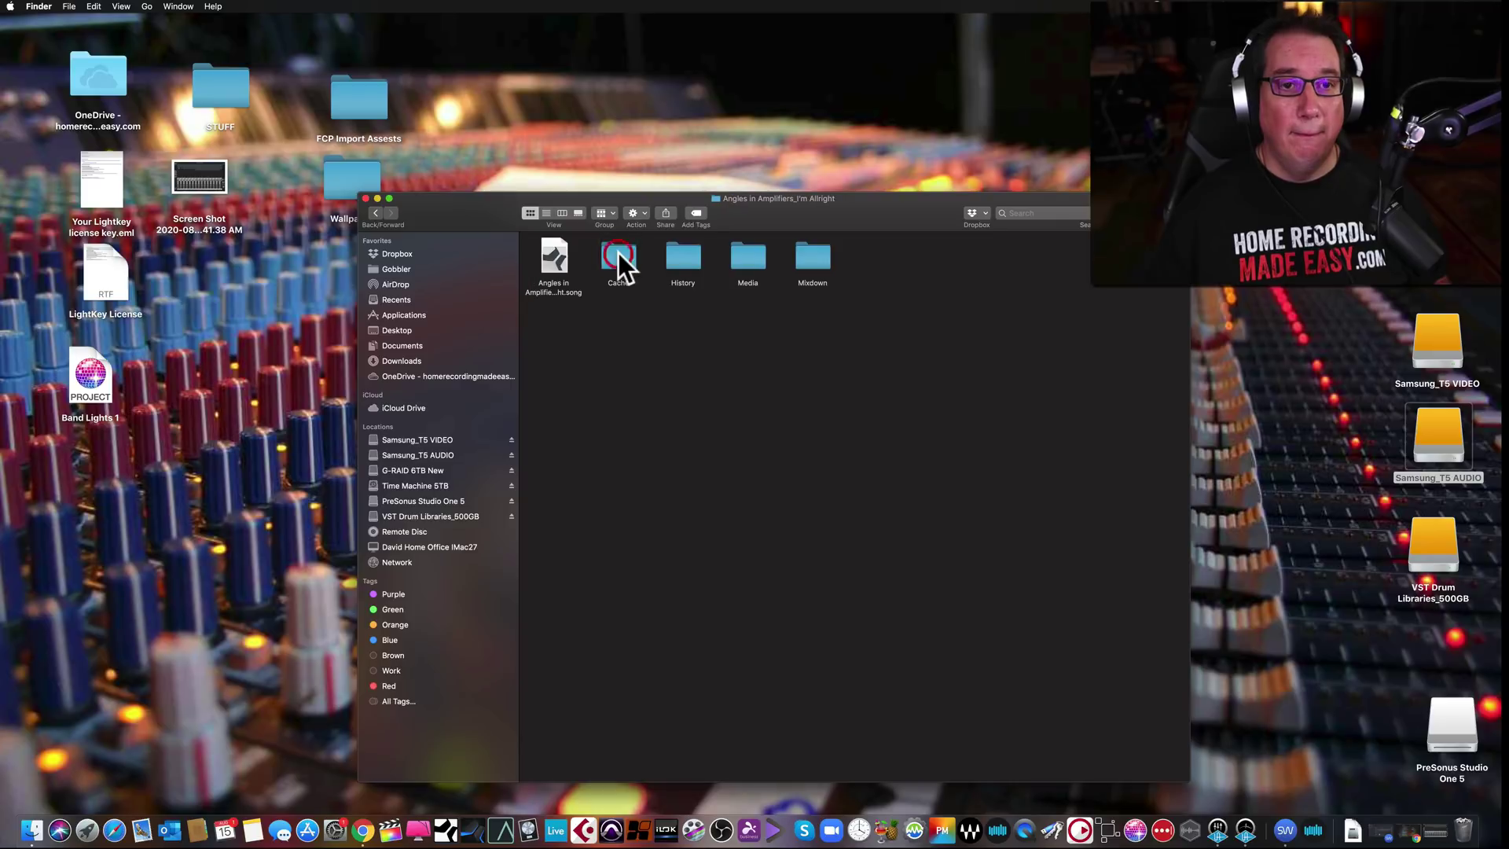
{"action": "left_click", "coordinate": [553, 260]}
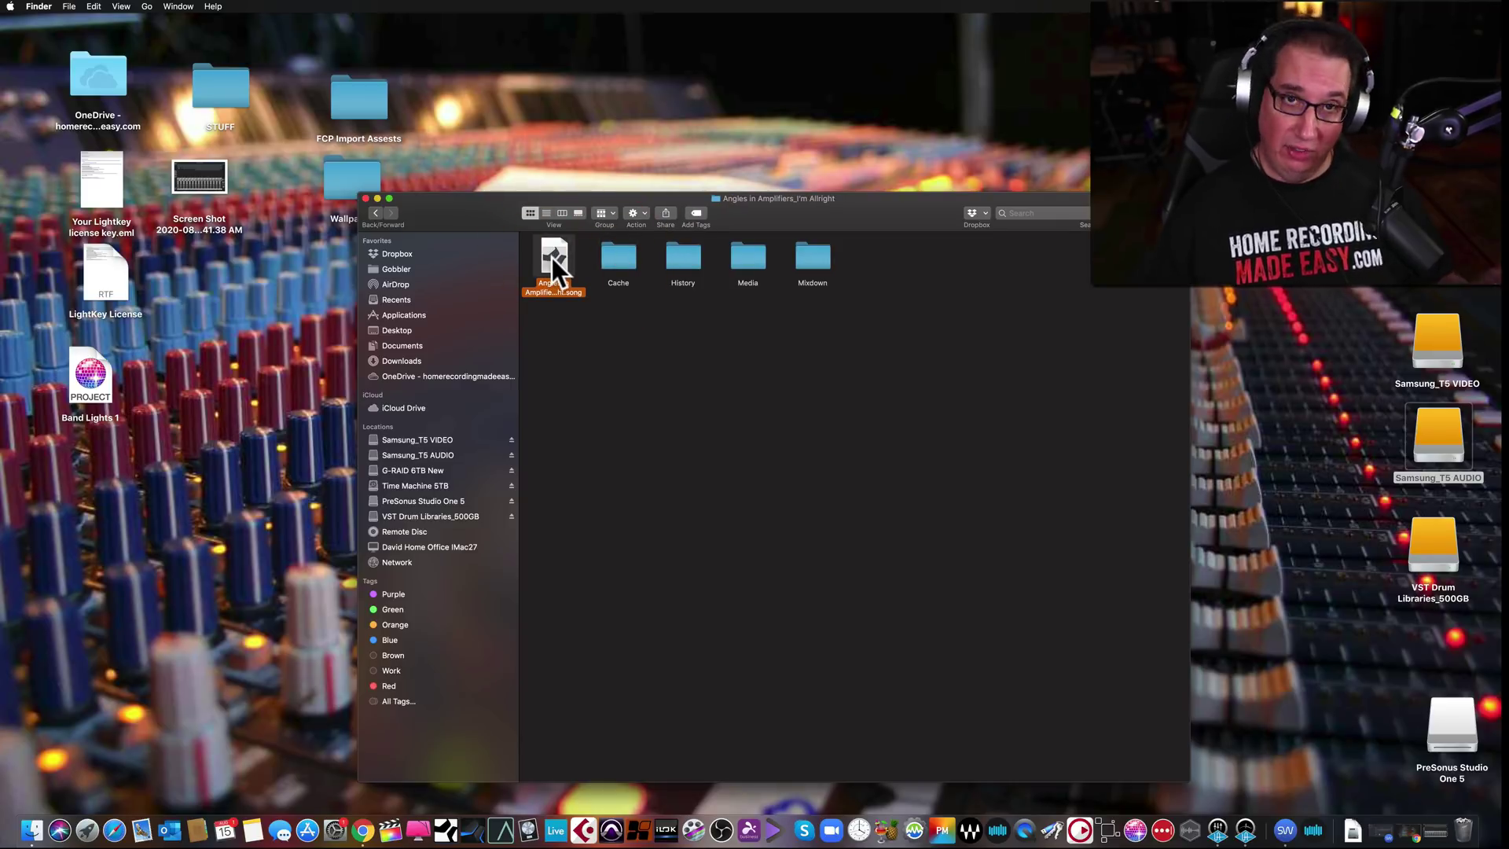
- Open the Angles in Amplifiers_I'm Allright .song file with Studio One 5 (default) from Finder
{"action": "right_click", "coordinate": [555, 267]}
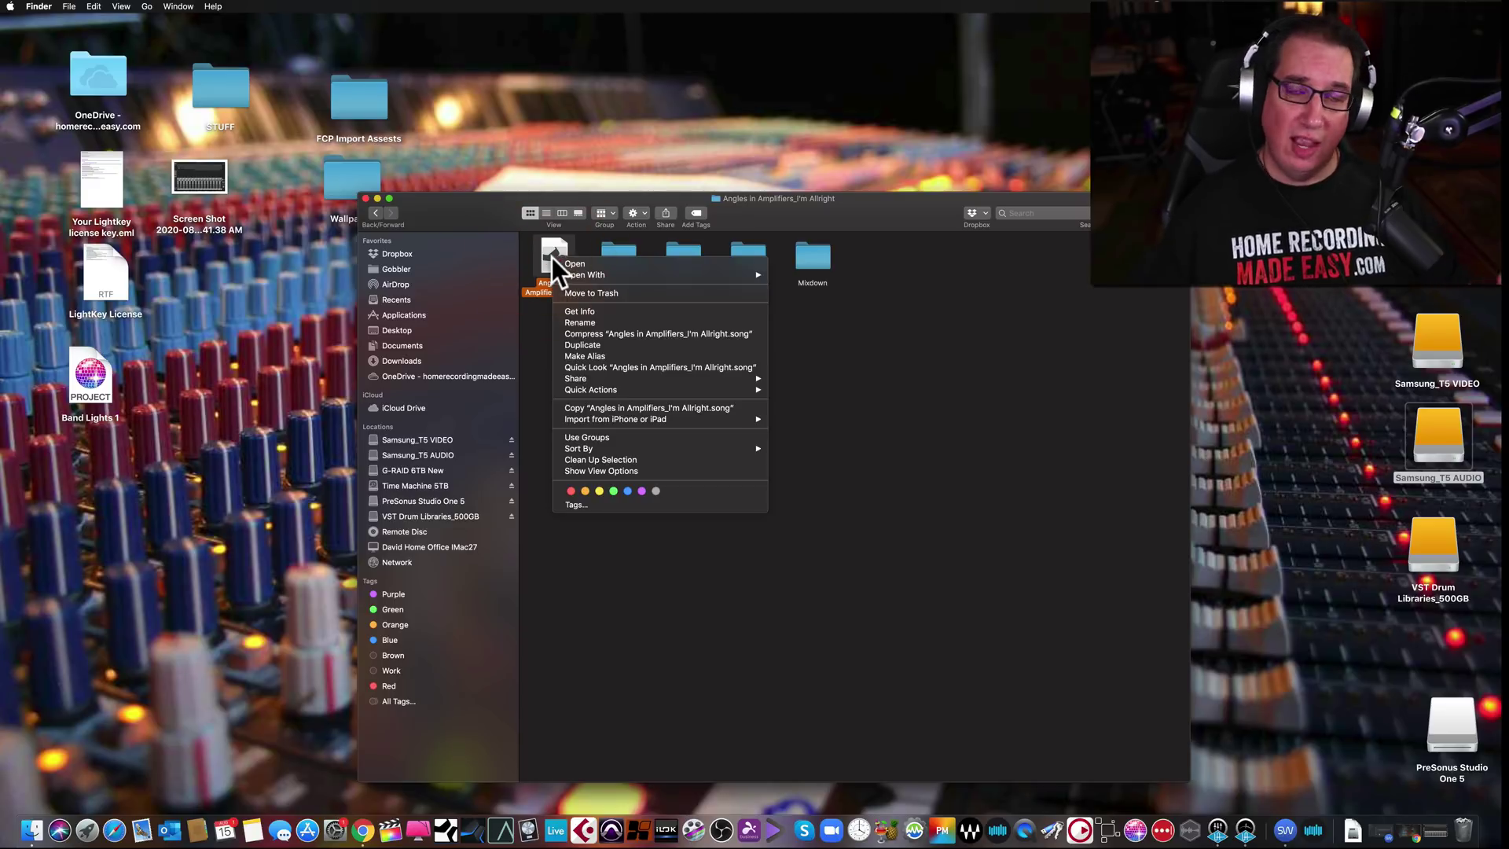
{"action": "mouse_move", "coordinate": [728, 273]}
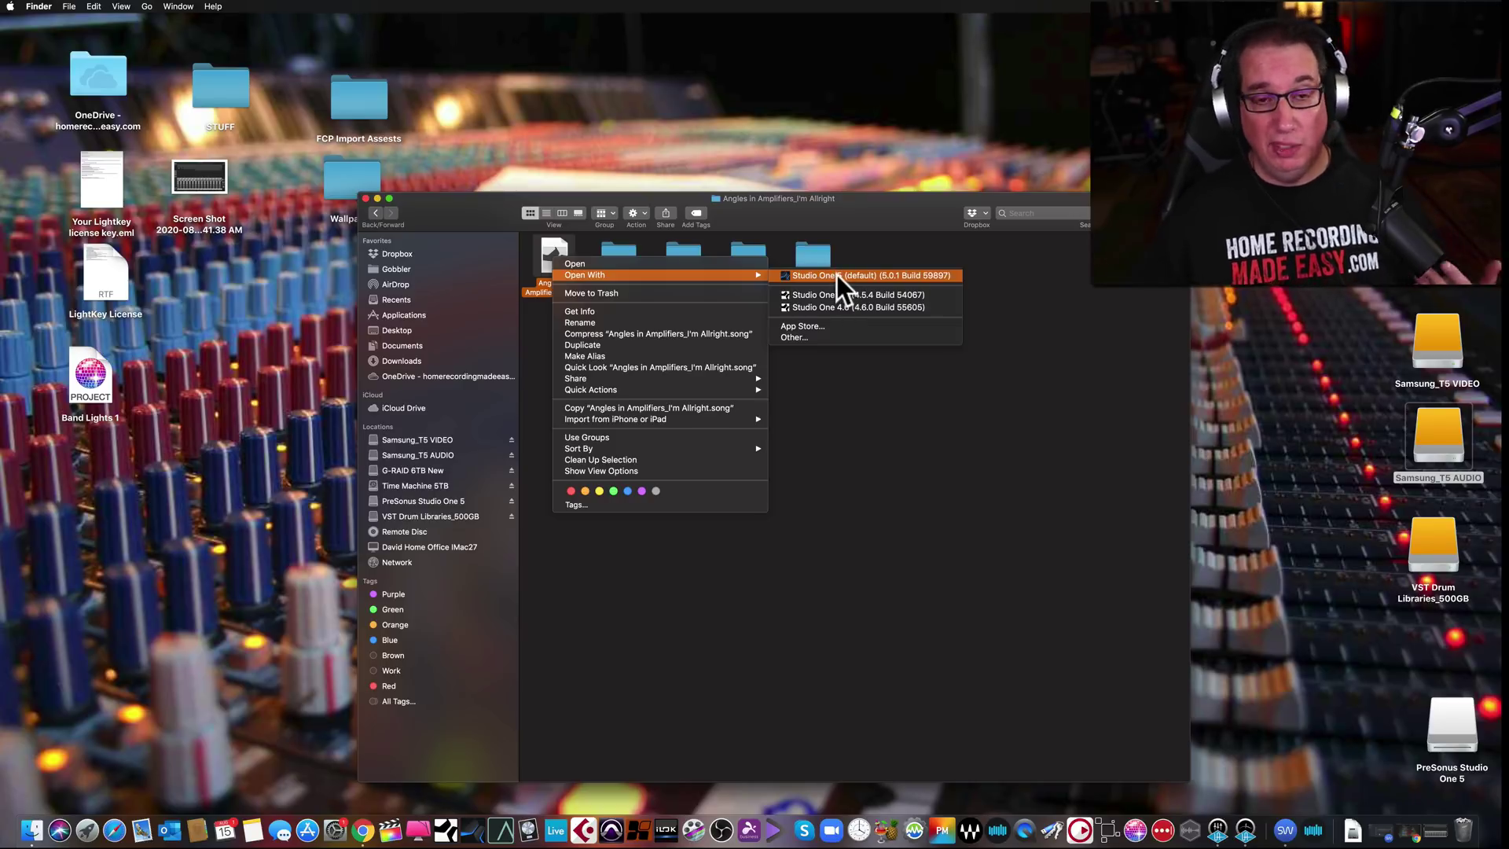
{"action": "left_click", "coordinate": [843, 276]}
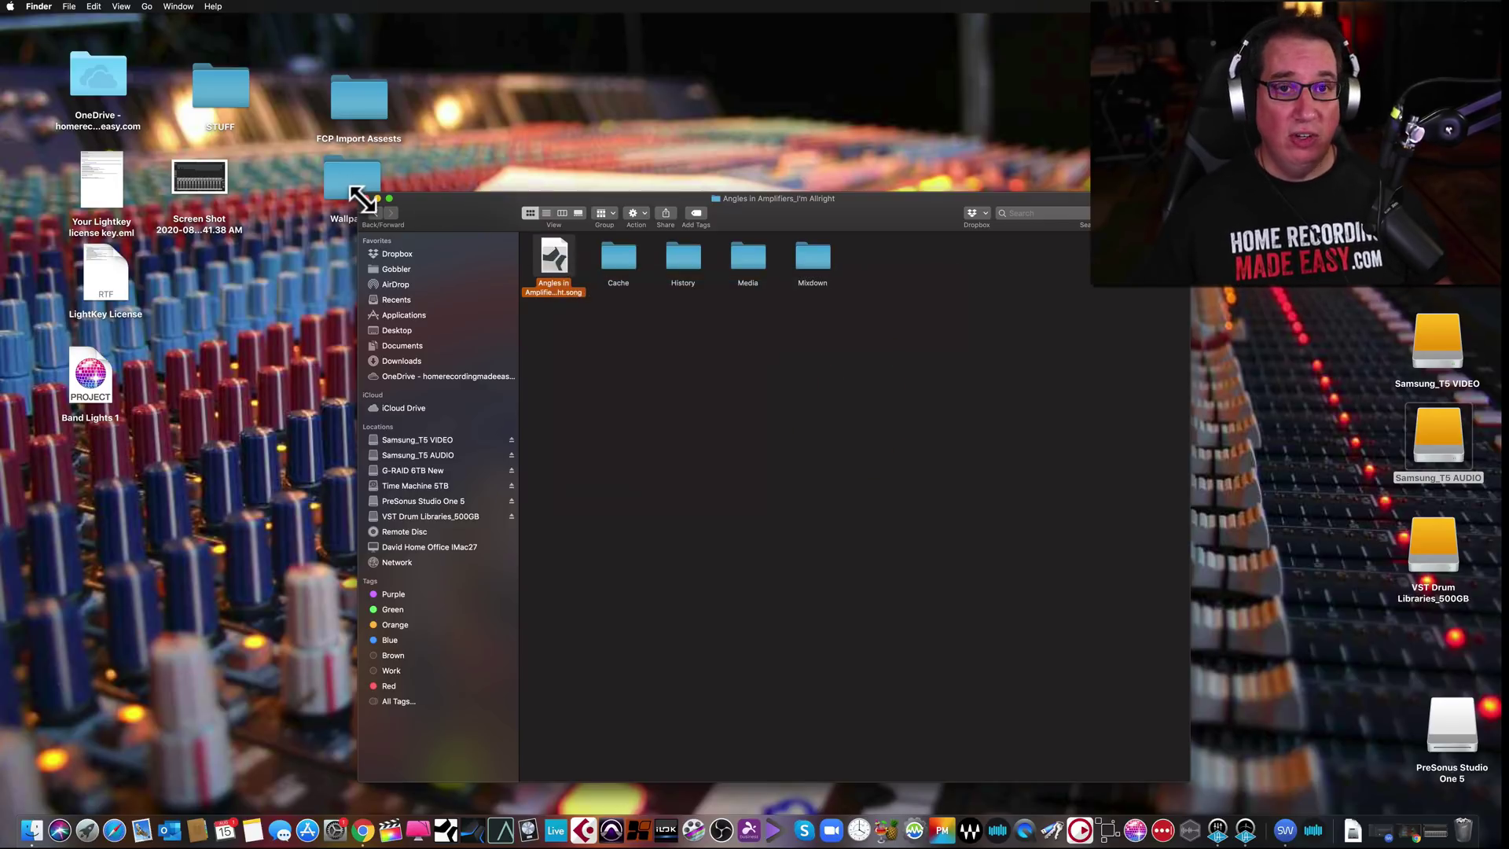
{"action": "left_click", "coordinate": [364, 199]}
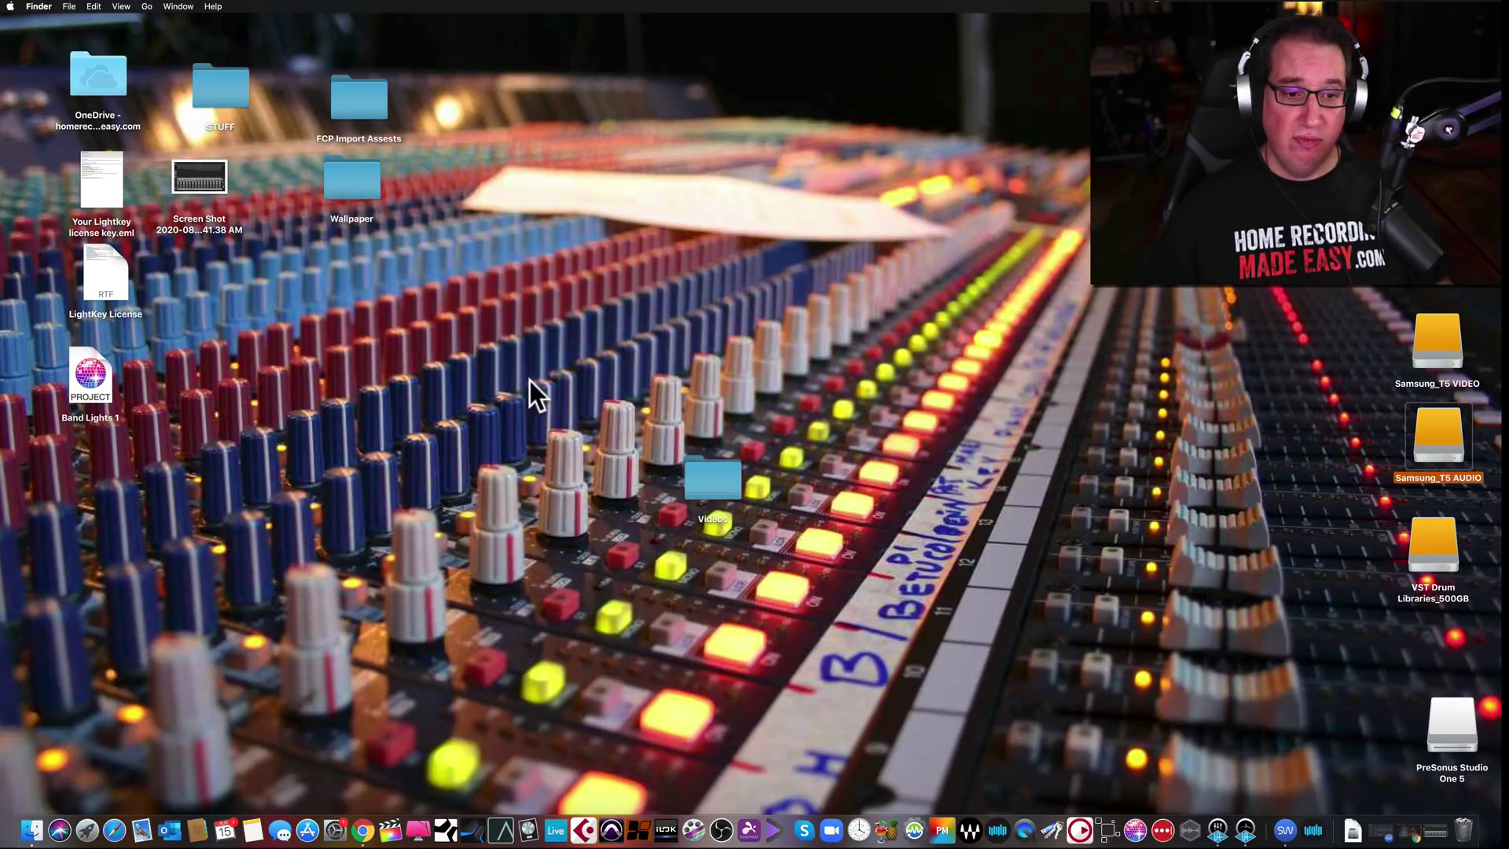